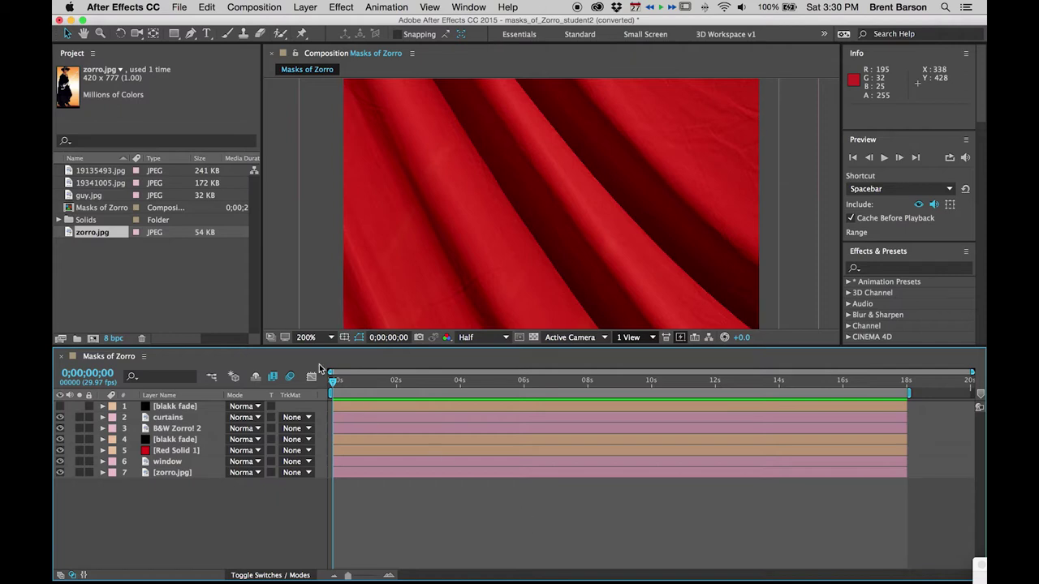
Open Masks_of_Zorro320_Large.mov from the masks_of_Zorro-W16 folder in QuickTime Player
key(super+Tab)
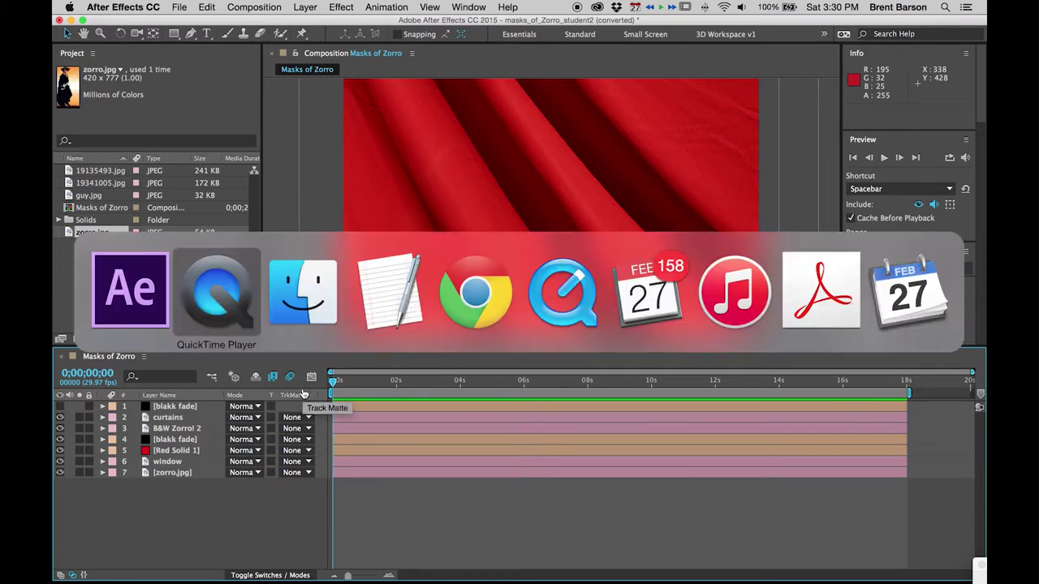
click(303, 268)
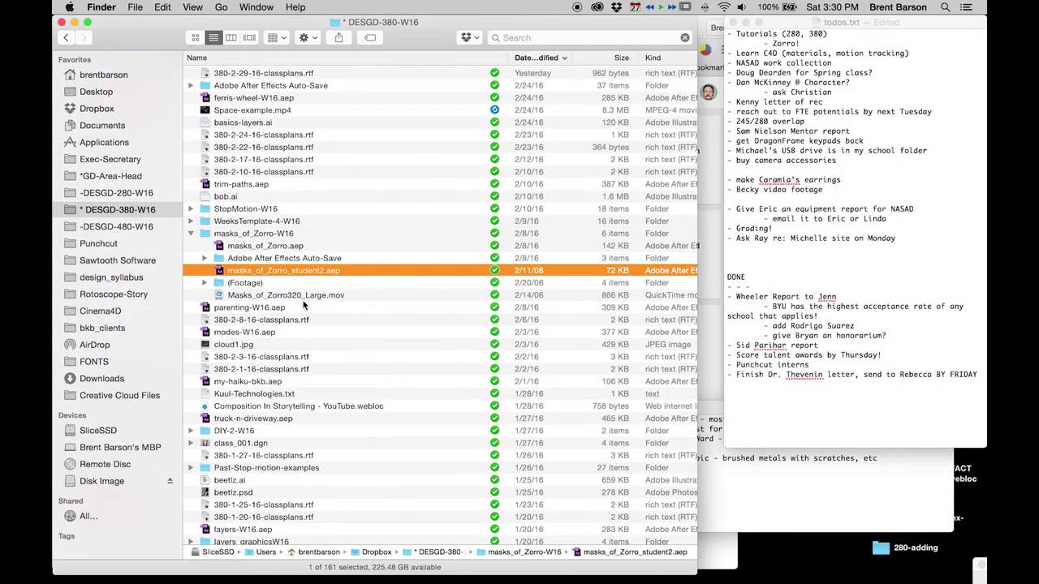
double_click(272, 295)
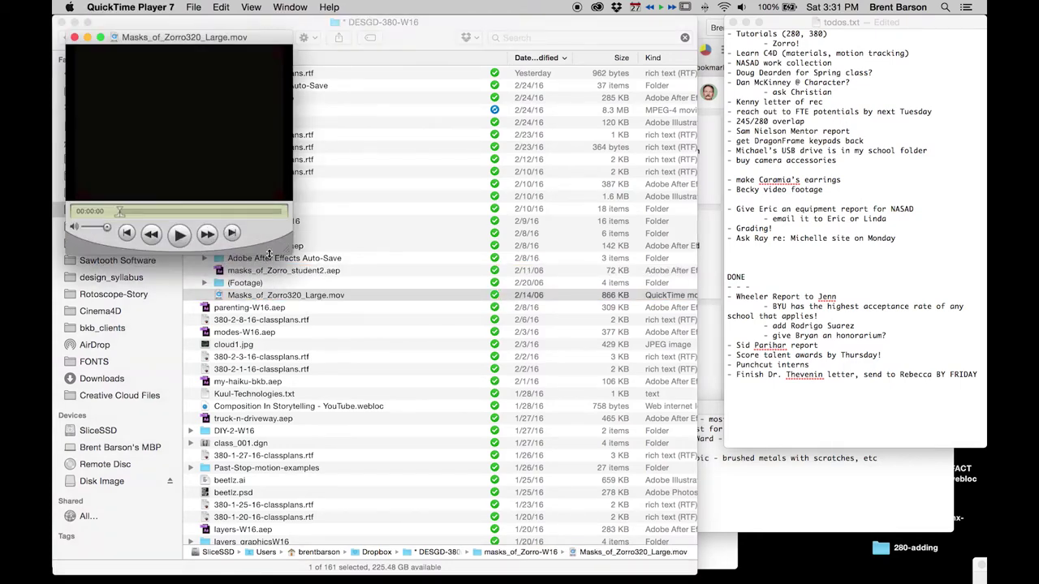
Play the finished movie enlarged to its 'El Fin' ending, replay it, rewind to the start, then leave QuickTime
key(super+3)
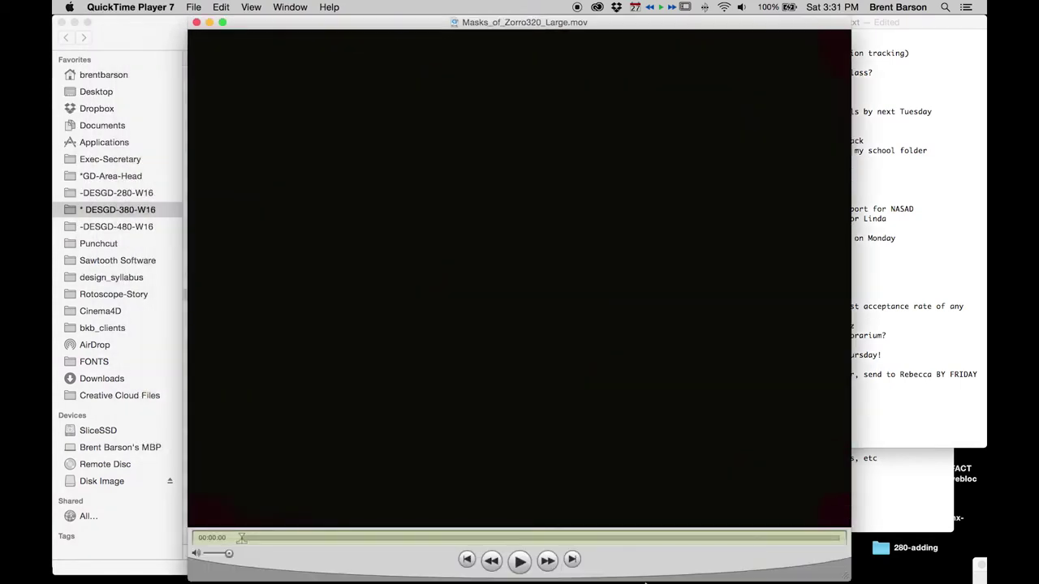
key(space)
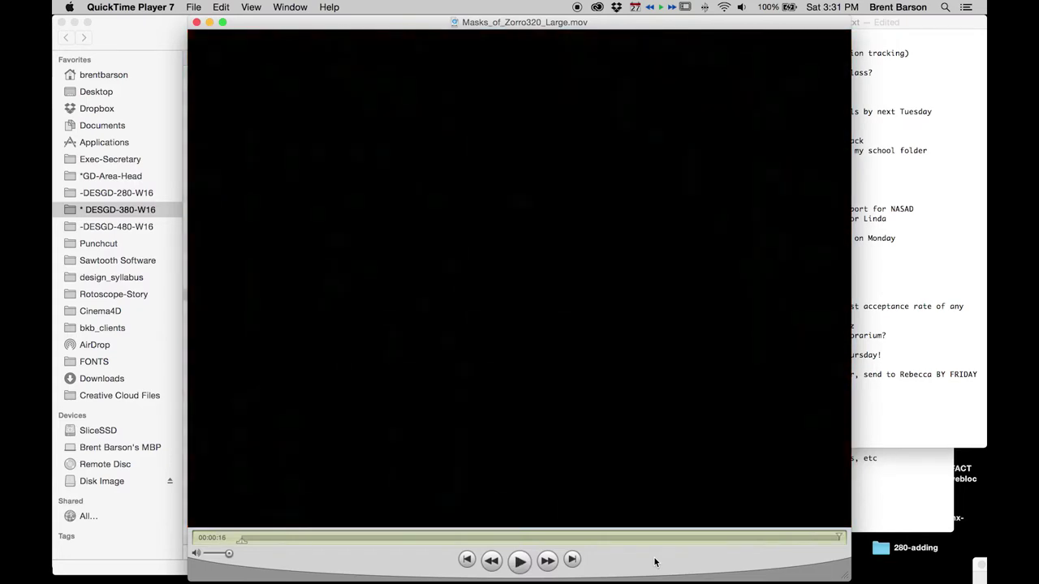
key(space)
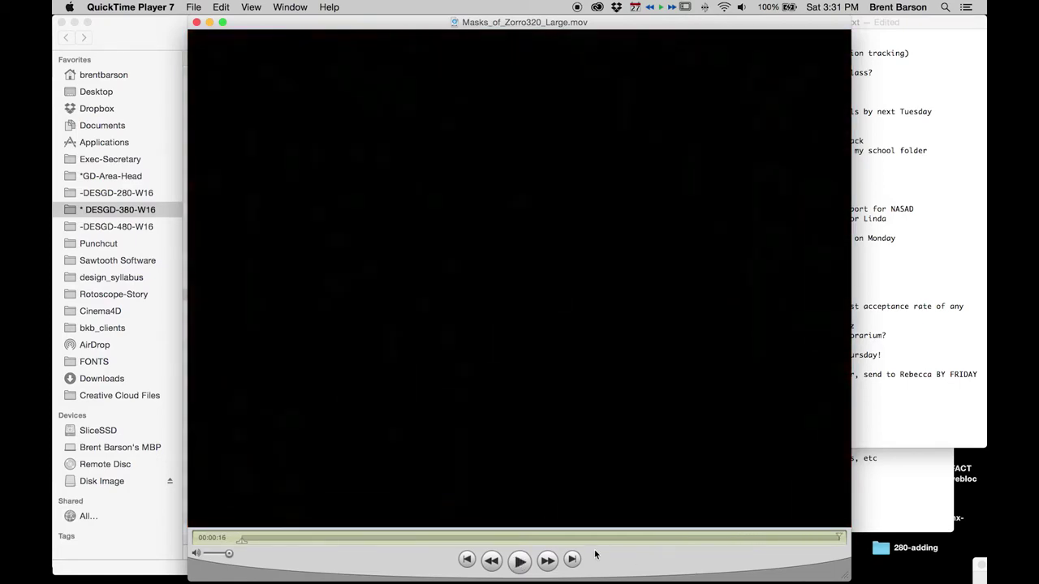
click(461, 560)
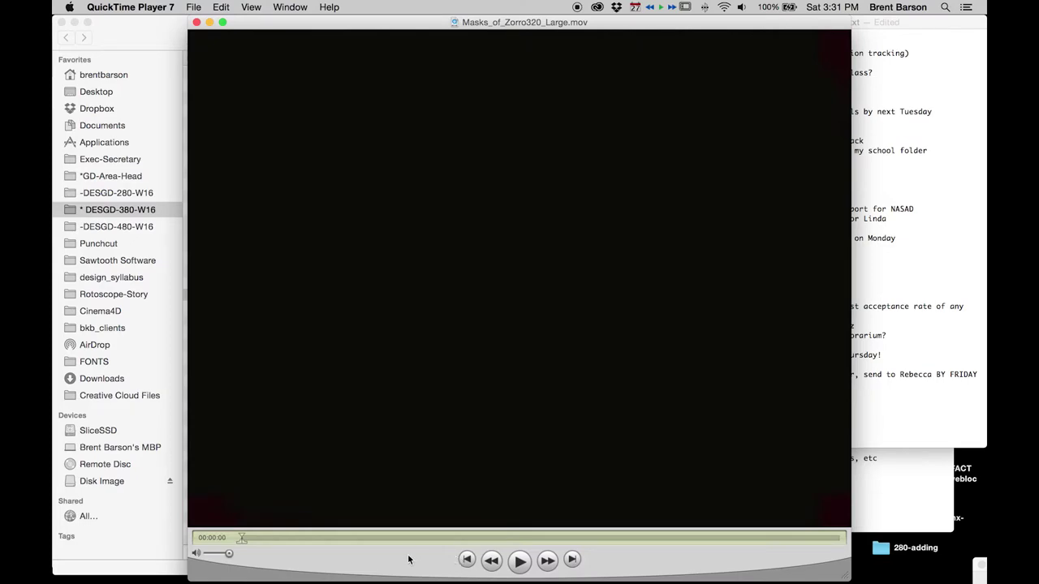
key(super+Tab)
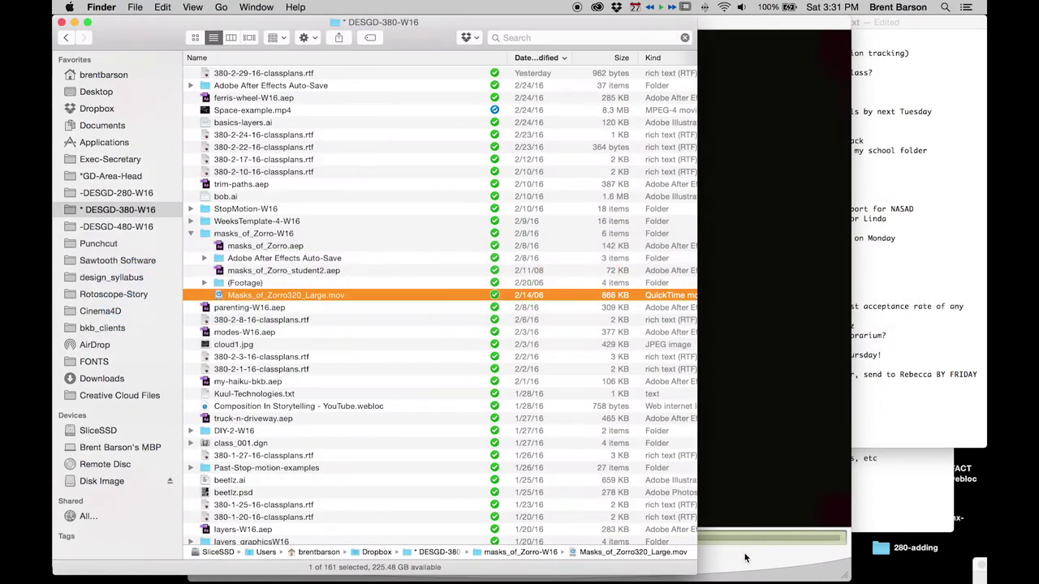
key(super+Tab)
key(space)
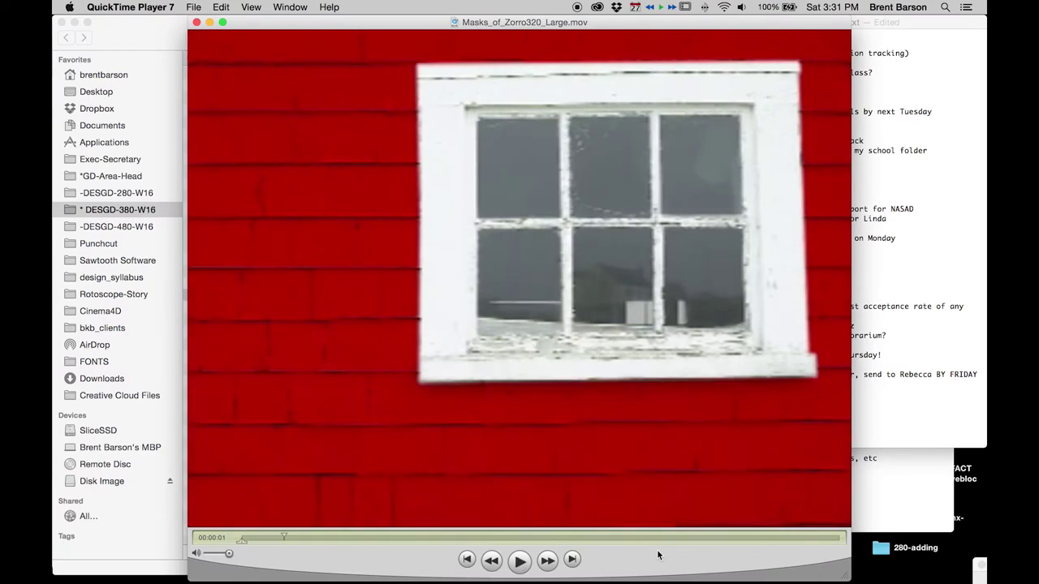
key(super+Tab)
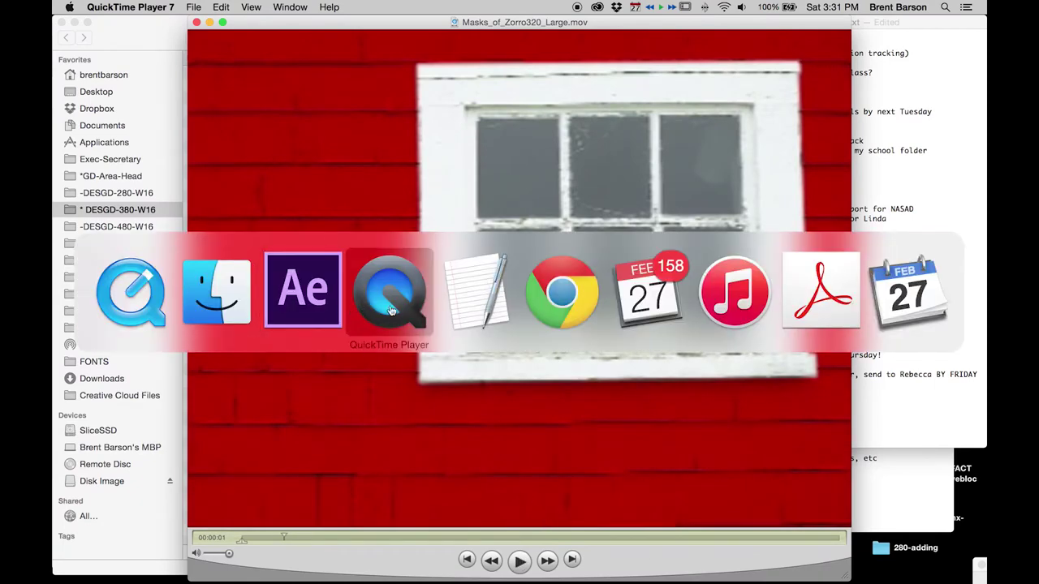
Back in After Effects, hide both blakk fade layers, curtains, B&W Zorro! 2 and Red Solid 1
click(292, 297)
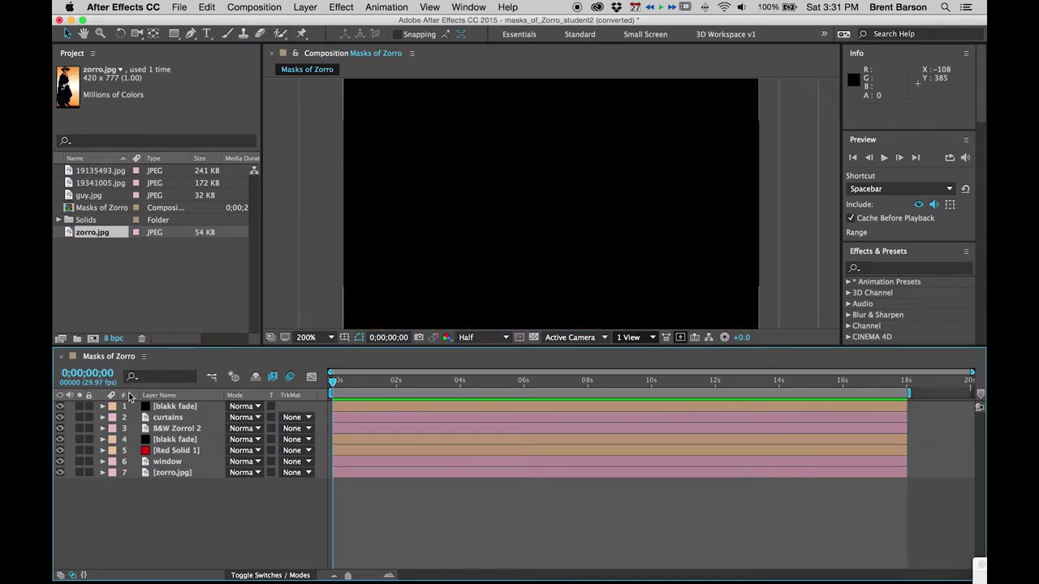
drag(358, 381, 304, 383)
click(59, 407)
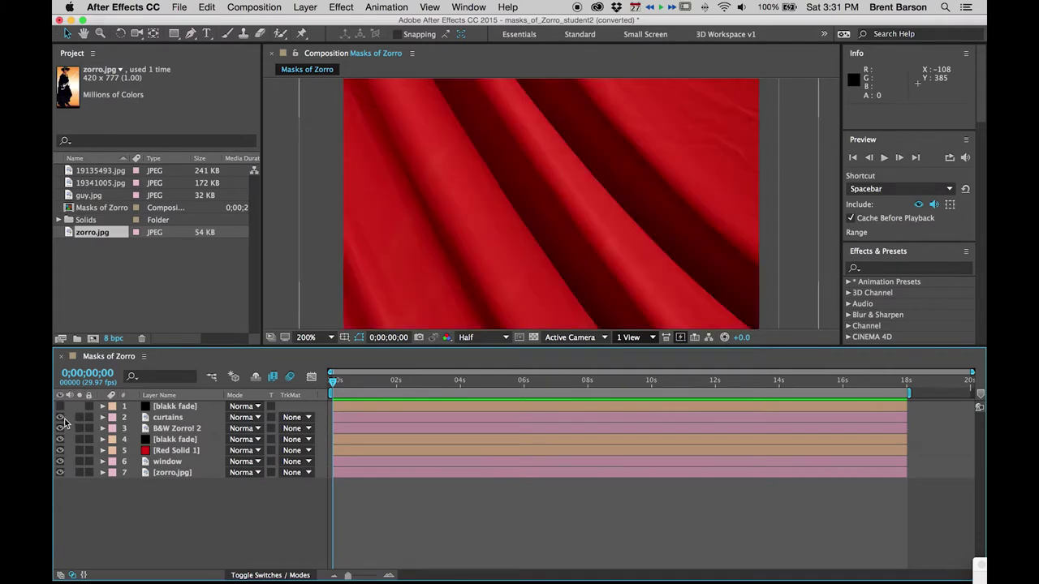
click(60, 417)
click(59, 428)
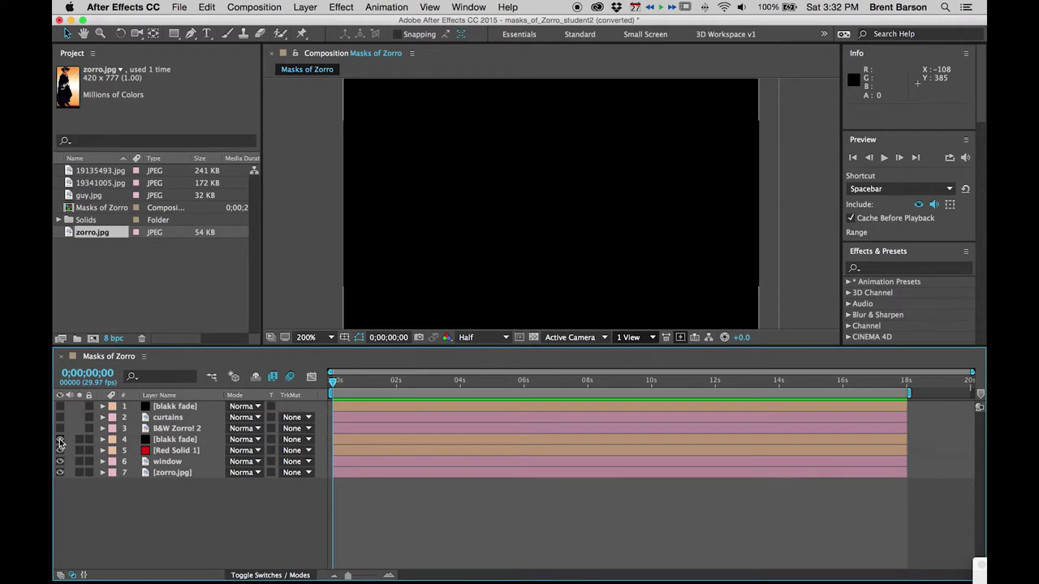
click(59, 439)
click(59, 450)
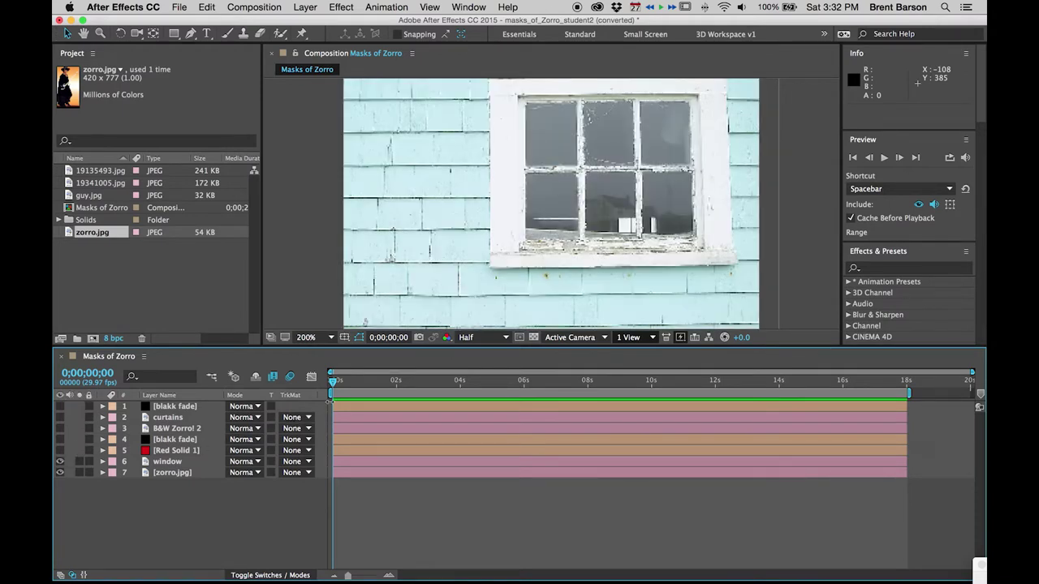
Fit and preview the composition, then show and select the lower blakk fade layer
key(shift+slash)
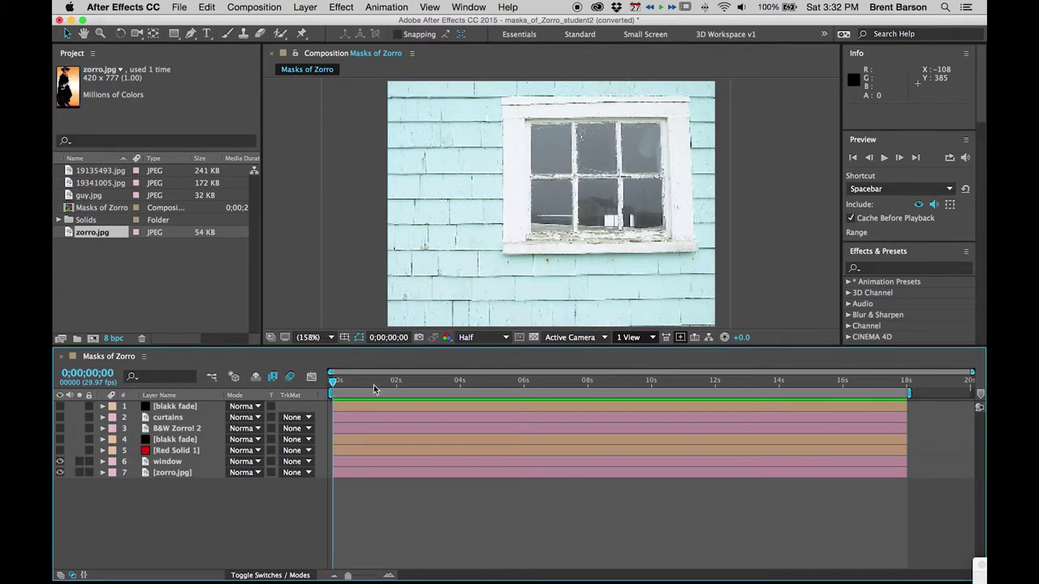
key(space)
key(space)
key(space)
key(space)
click(162, 472)
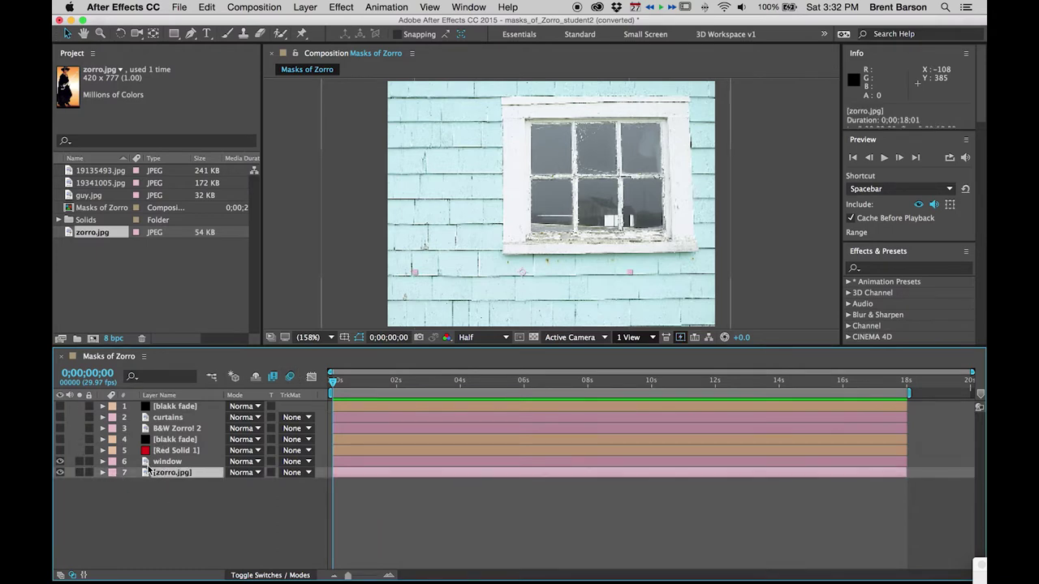
click(59, 438)
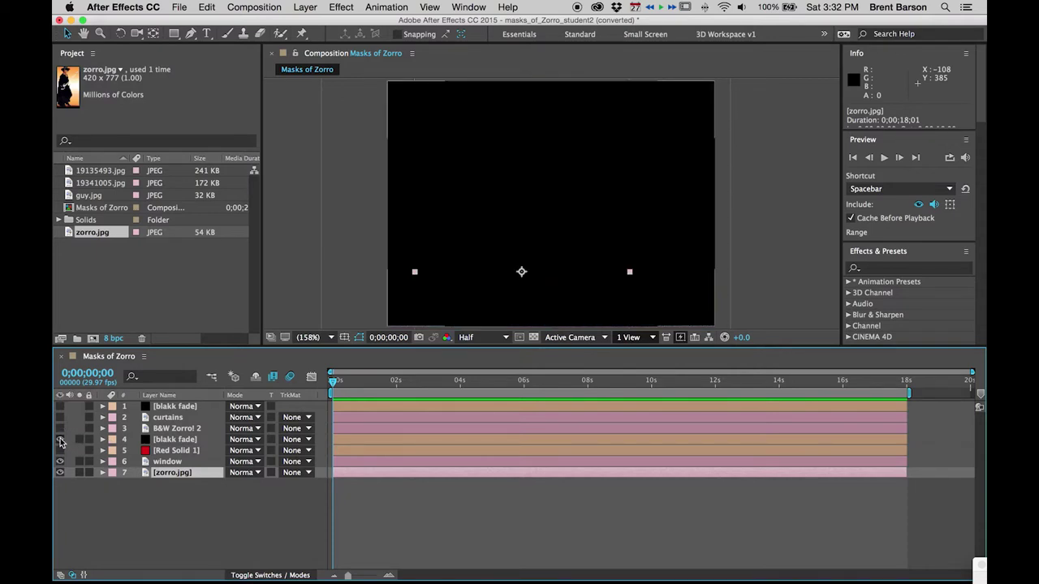
click(168, 441)
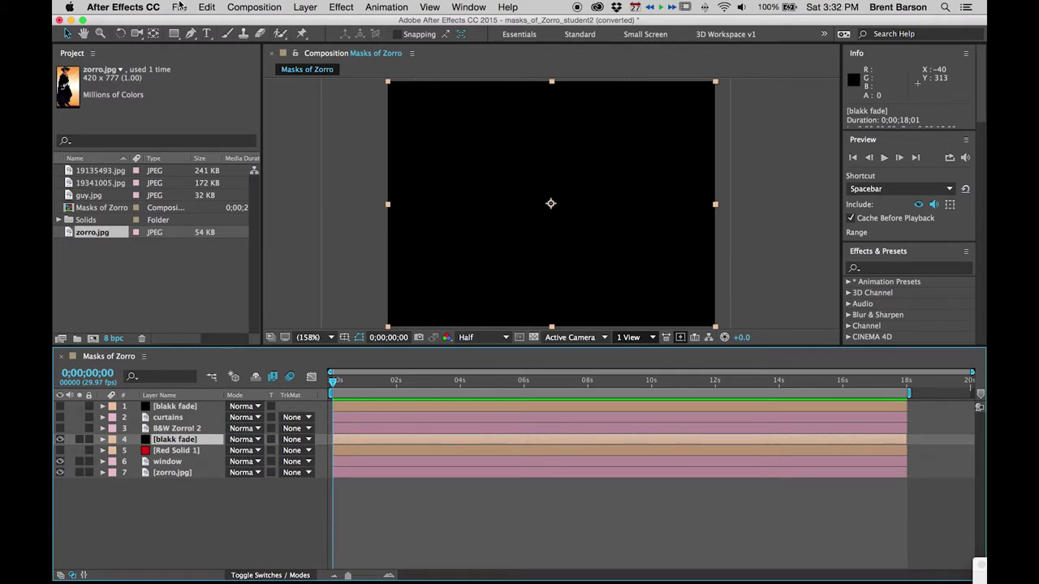
Add a new full-frame mask to the lower [blakk fade] layer with Layer > Mask > New Mask
click(179, 6)
mouse_move(305, 7)
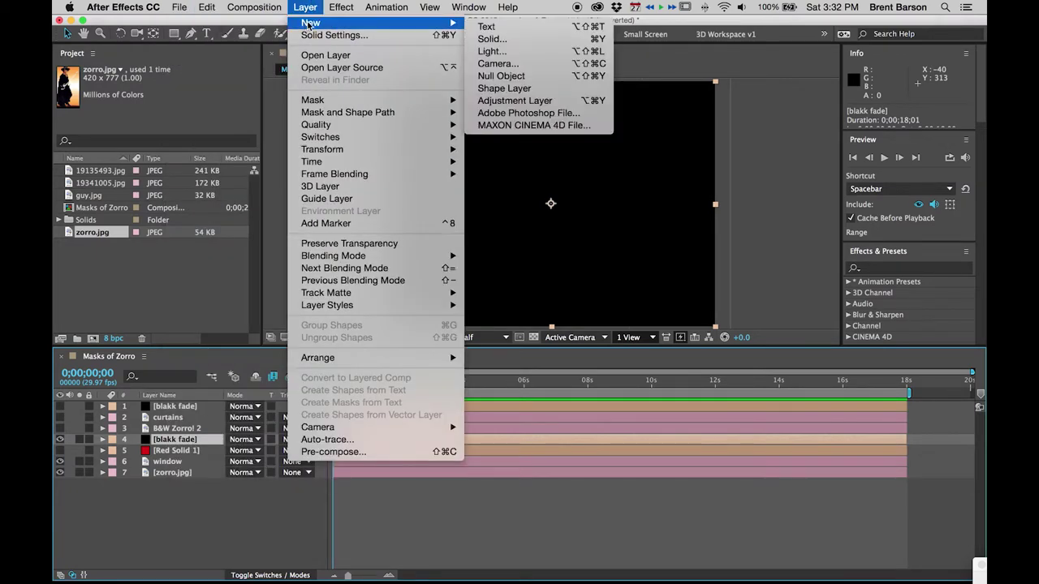
mouse_move(327, 103)
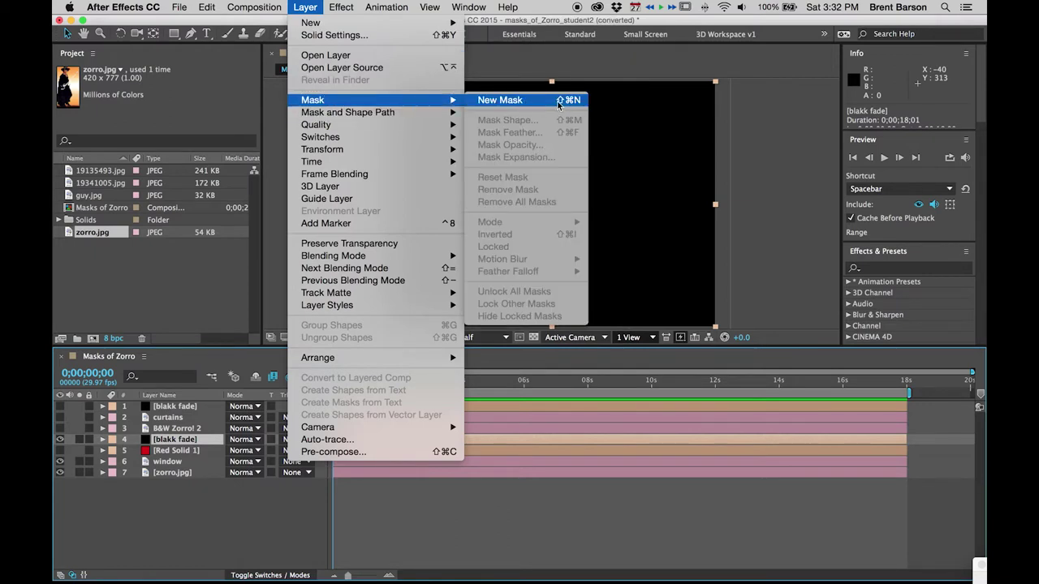
click(577, 100)
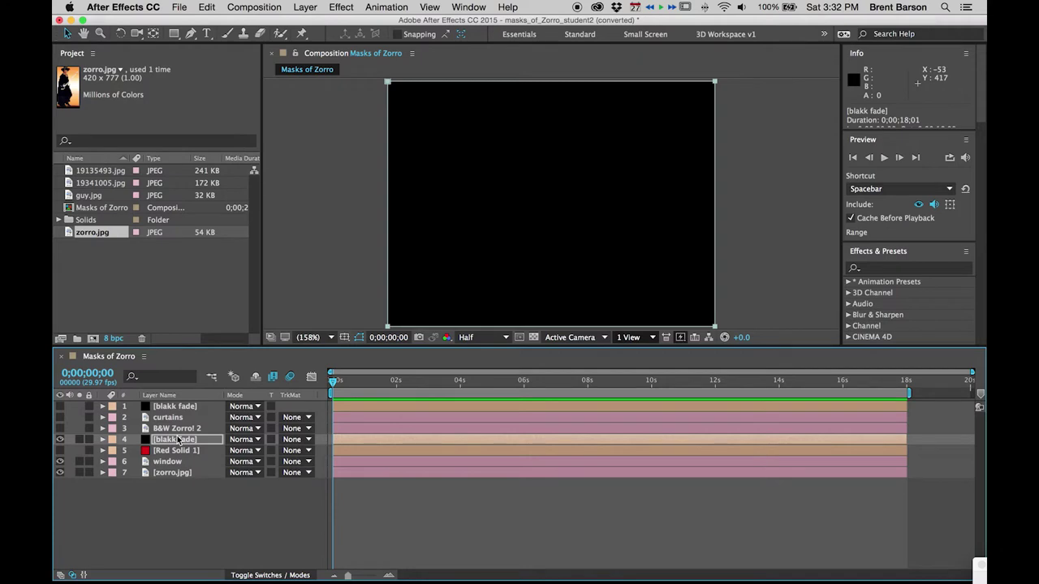
Reveal Mask 1 on [blakk fade], expand all its properties, and nudge its top edge in the viewer
key(m)
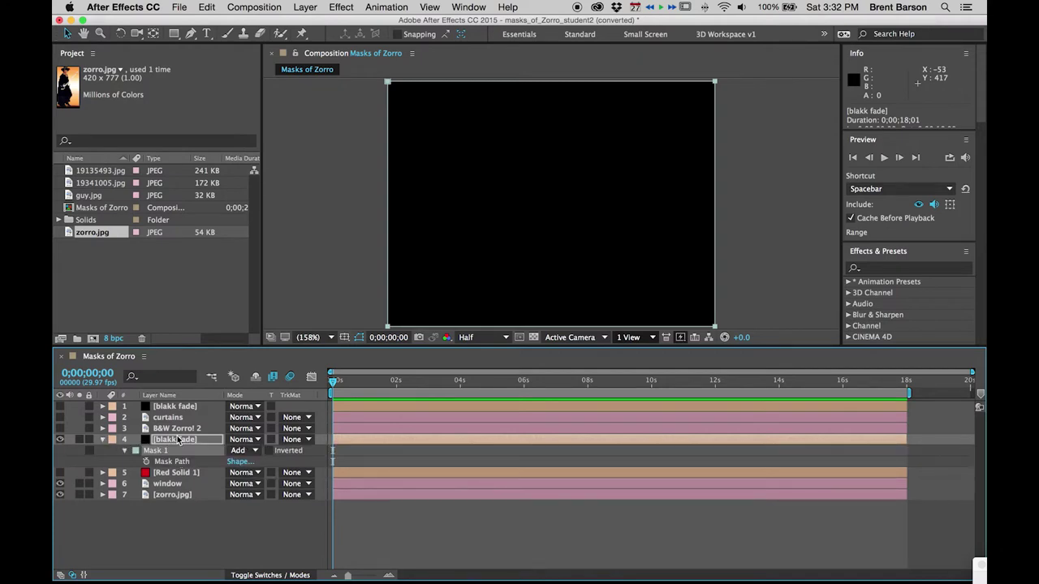
click(124, 451)
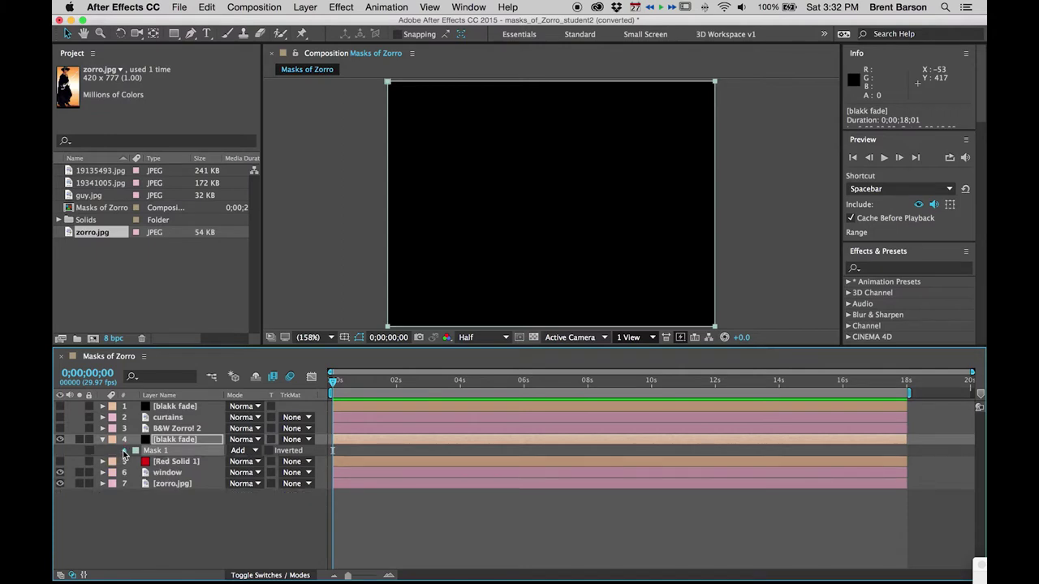
click(125, 452)
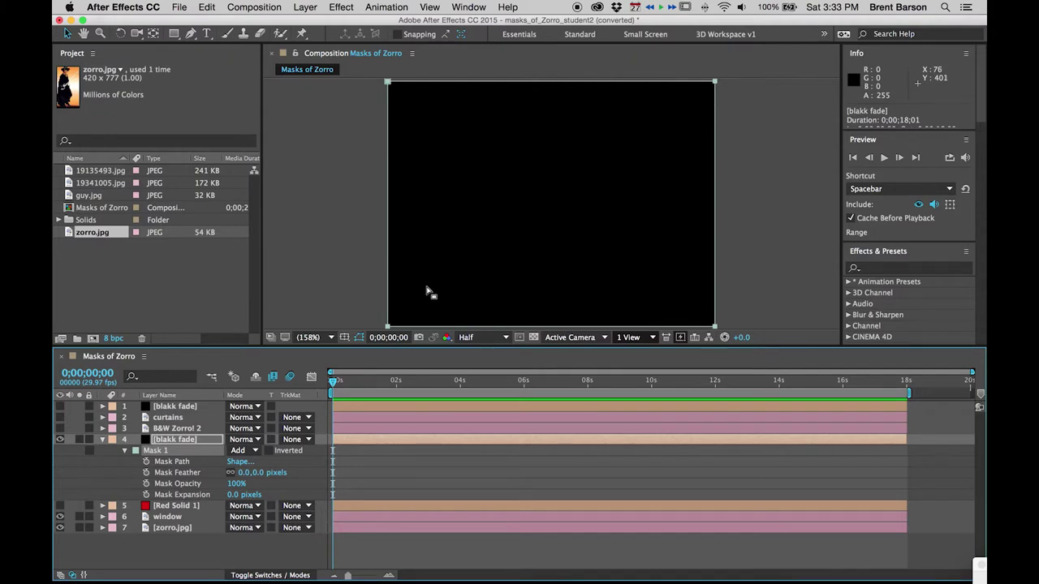
click(535, 82)
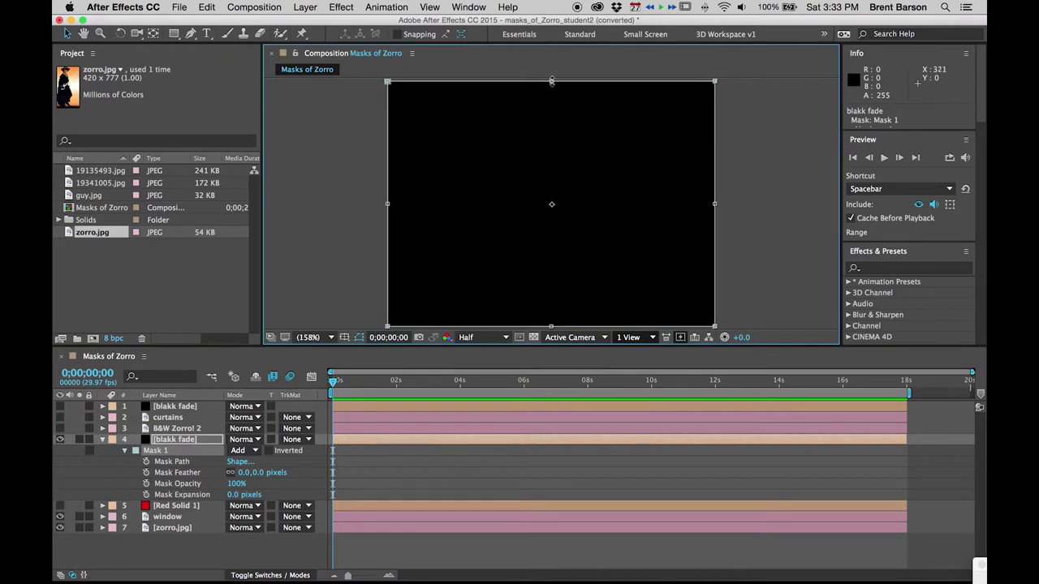
mouse_move(551, 81)
mouse_down()
mouse_move(550, 324)
mouse_move(554, 82)
mouse_up()
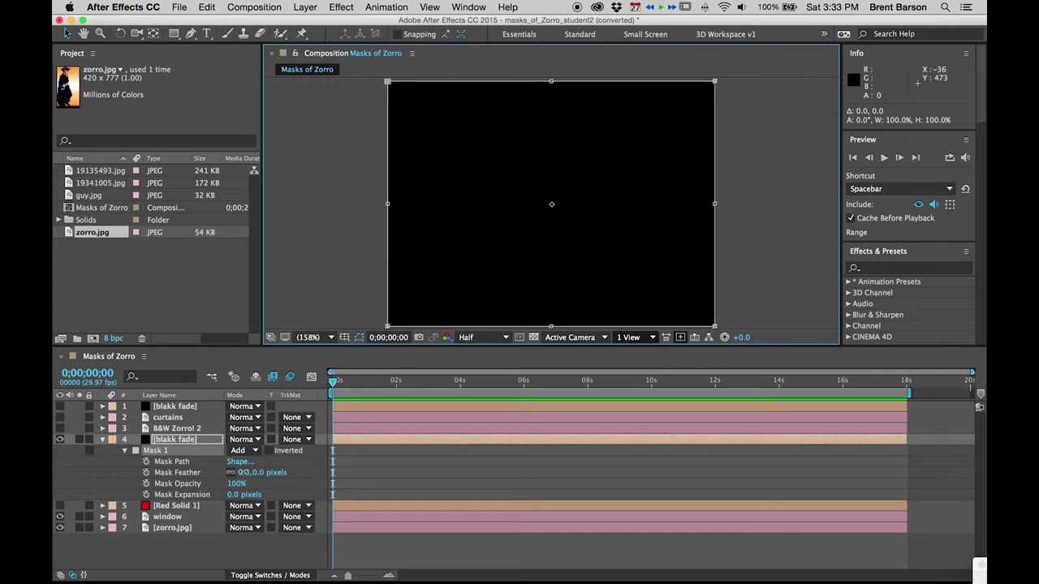
Give Mask 1 a 150-pixel feather and pull its top edge down into the frame
click(242, 473)
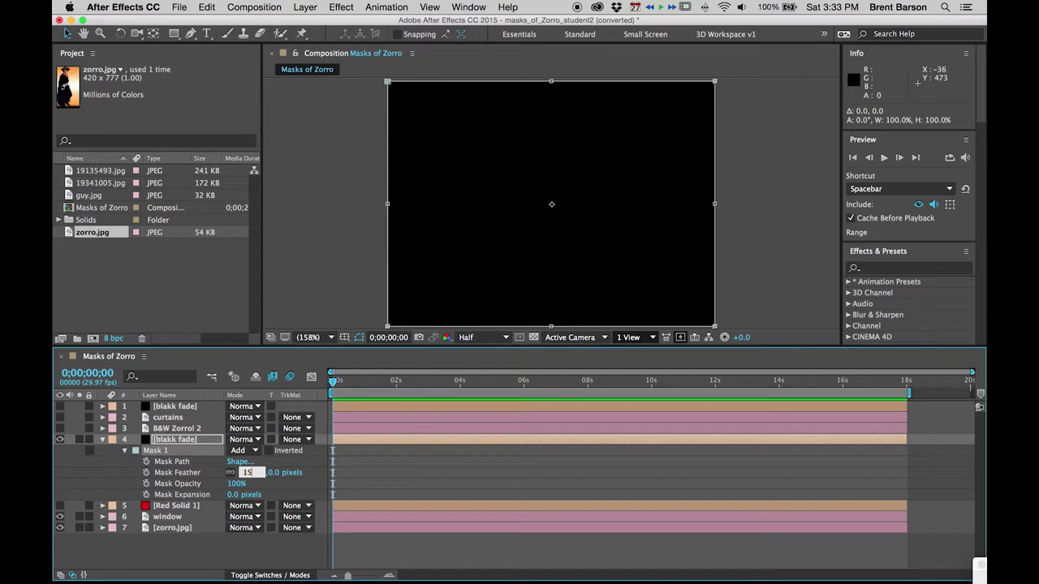
key(Return)
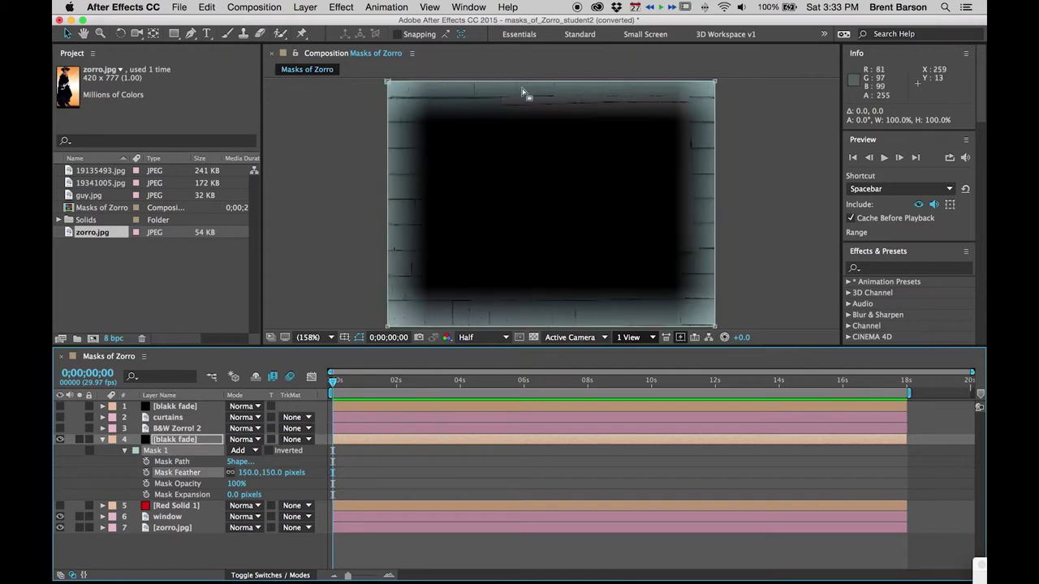
click(549, 82)
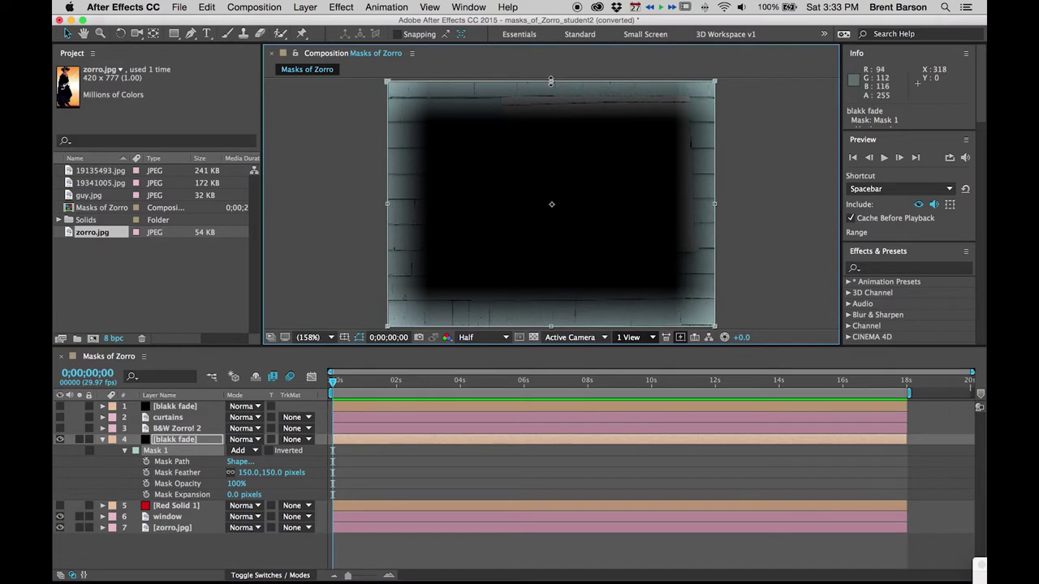
drag(550, 82, 556, 174)
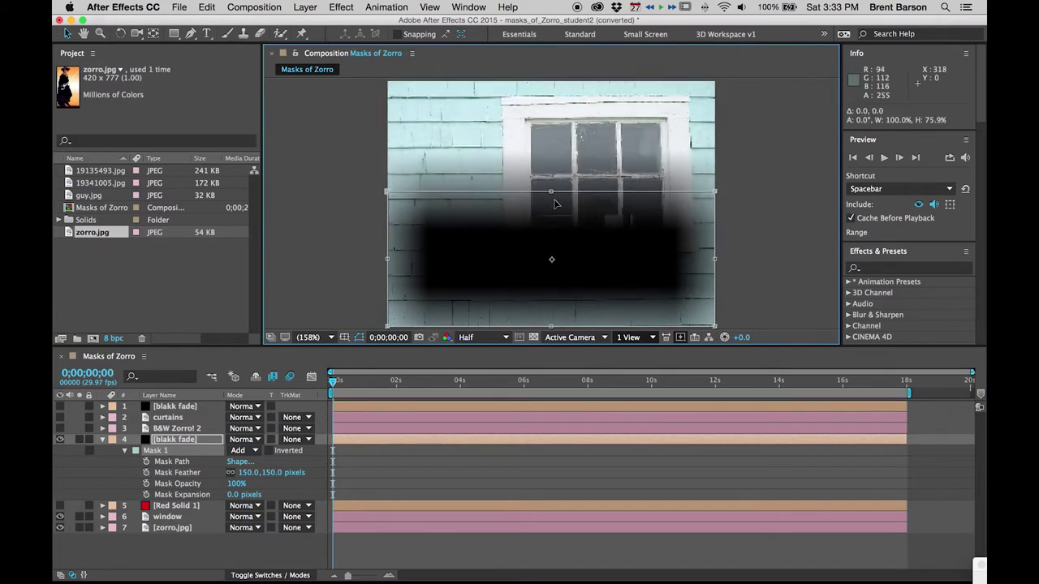
mouse_move(555, 204)
mouse_down()
mouse_move(555, 229)
mouse_move(554, 202)
mouse_up()
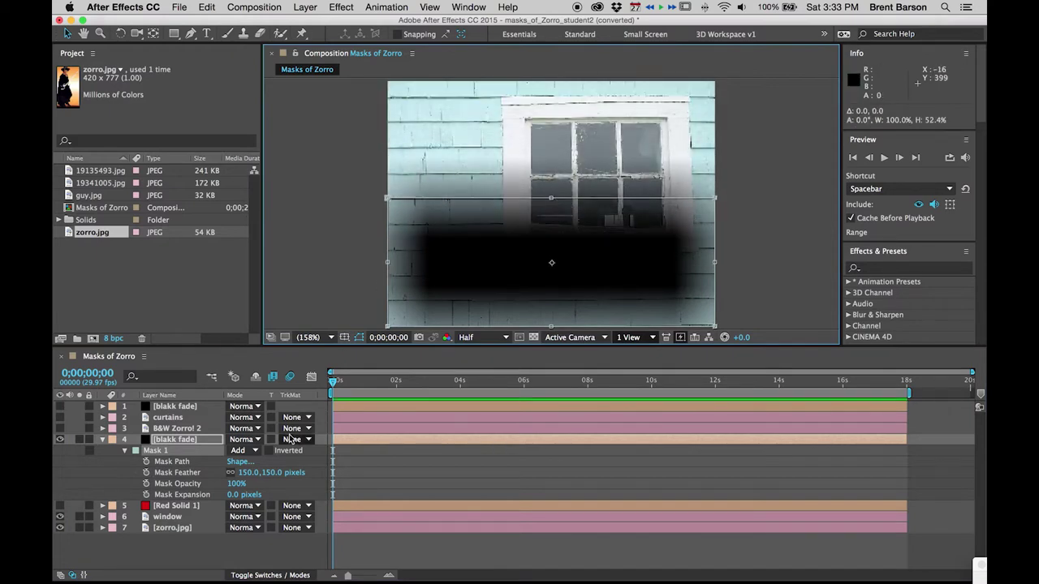
Raise the feather to 200 pixels and stretch the mask's top edge back up to the frame top
click(245, 474)
text(200)
key(Return)
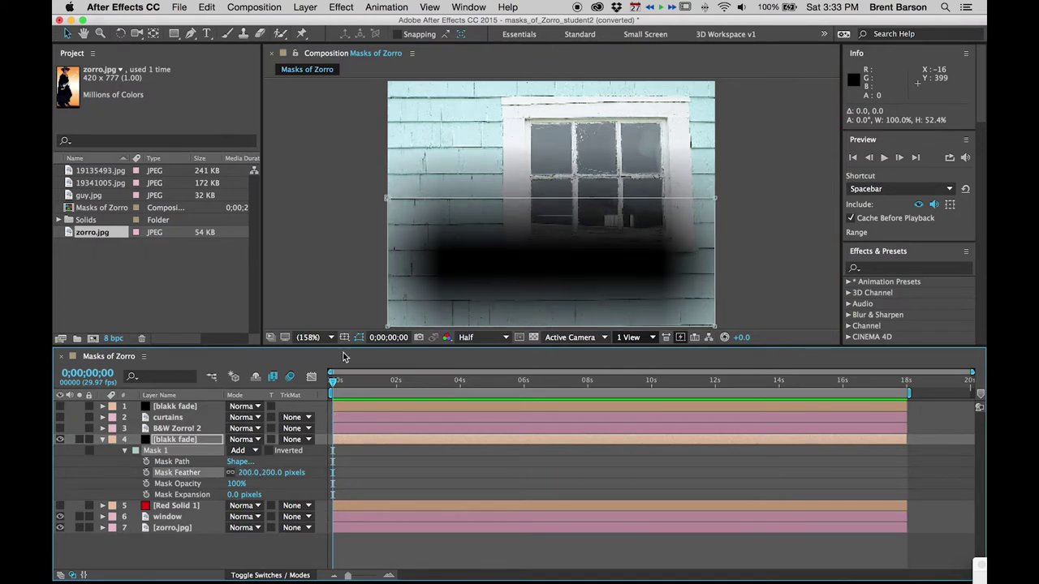
click(548, 198)
drag(550, 196, 552, 79)
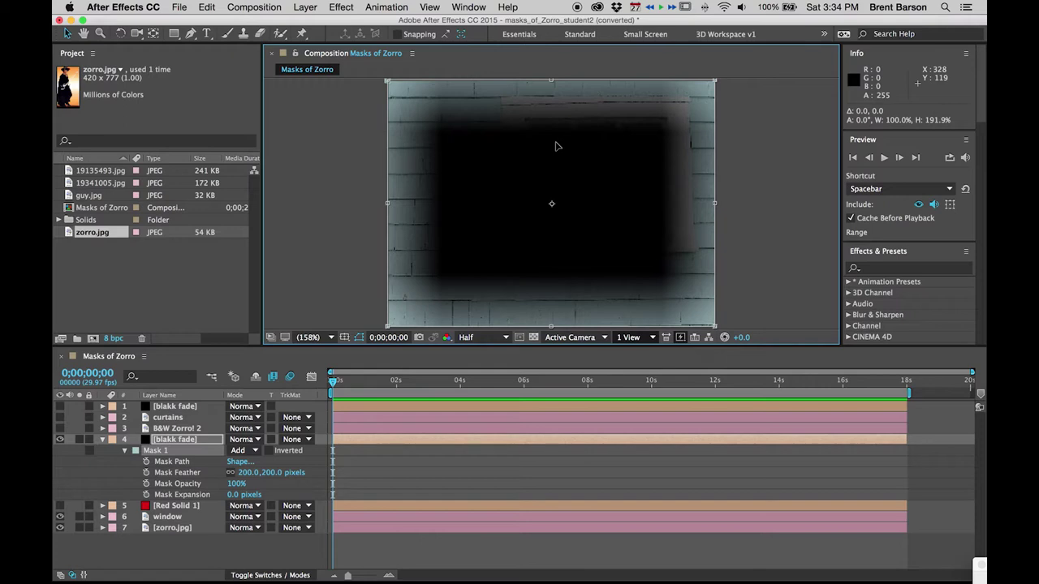
Zoom the viewer out and scale the mask's corner past the frame edges for solid black
key(slash)
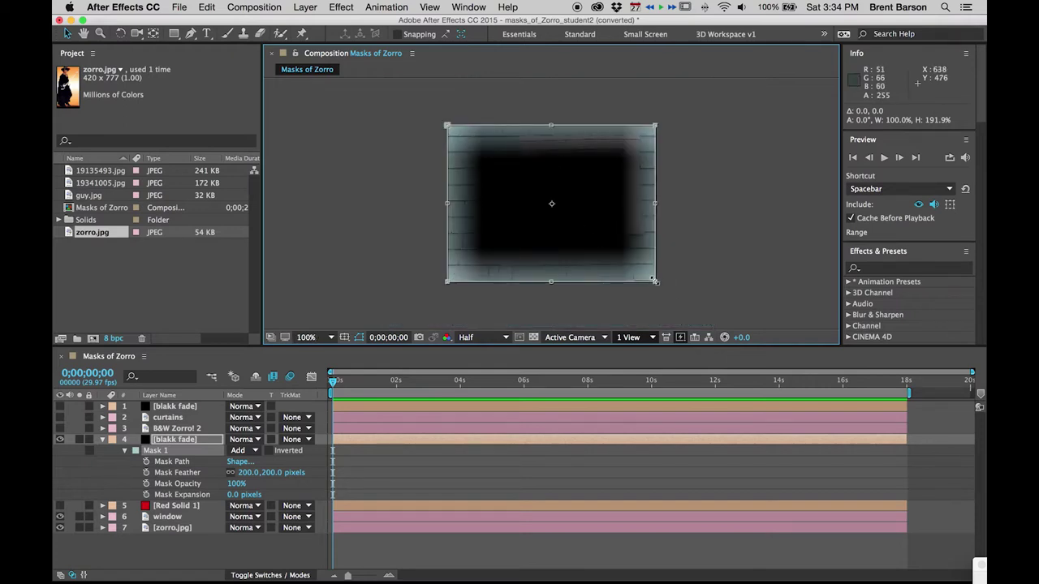
drag(654, 281, 696, 317)
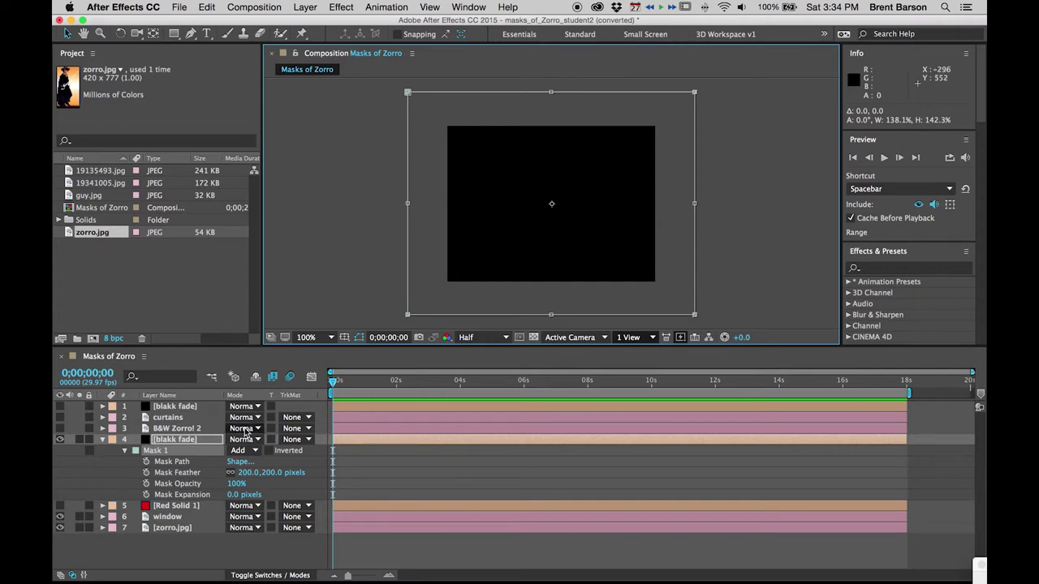
Keyframe Mask Path at 0s, then at 1s collapse the mask into a thin line below the frame
click(146, 462)
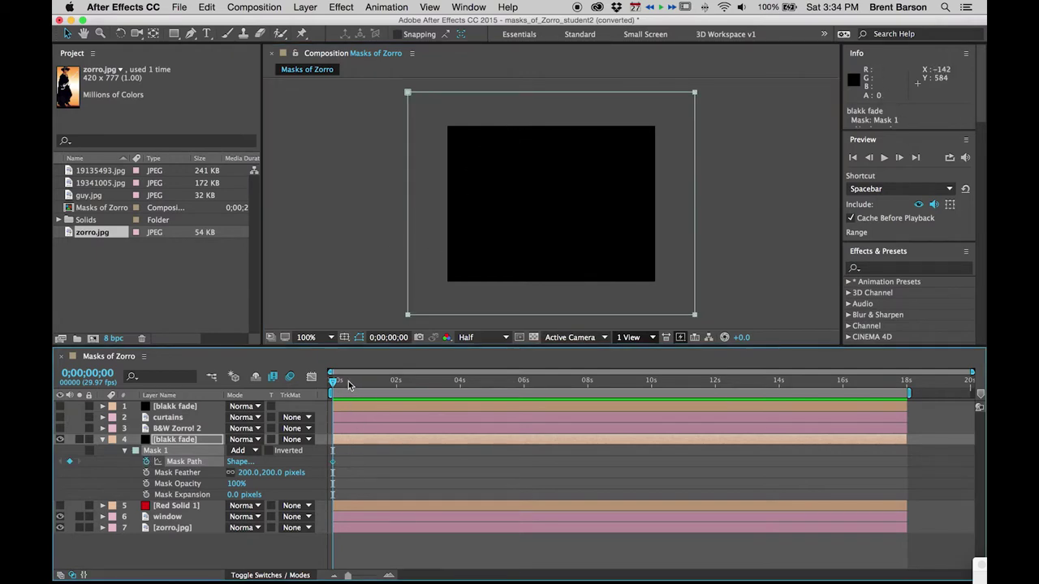
key(equal)
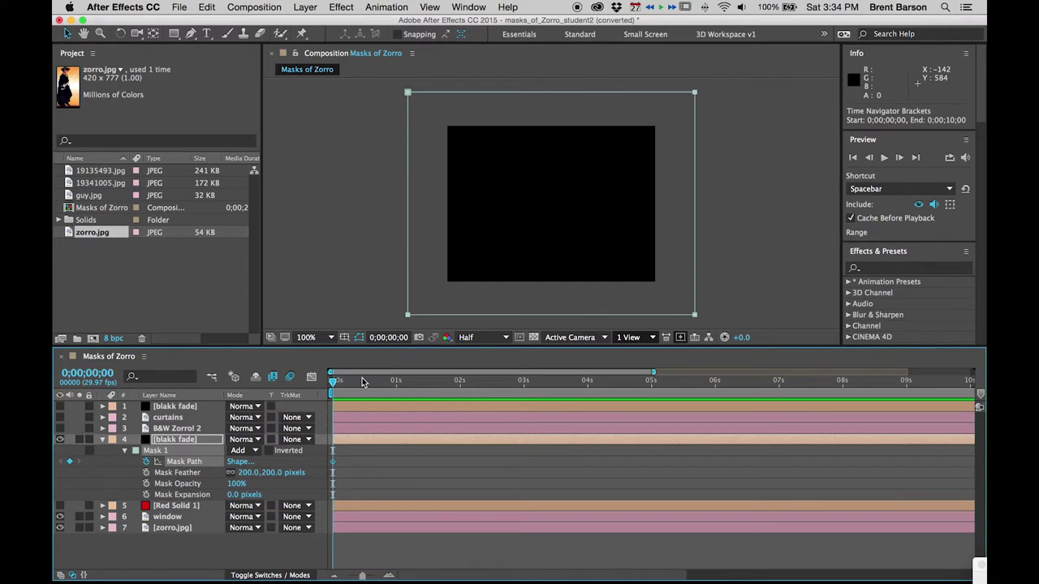
key(shift+Page_Down)
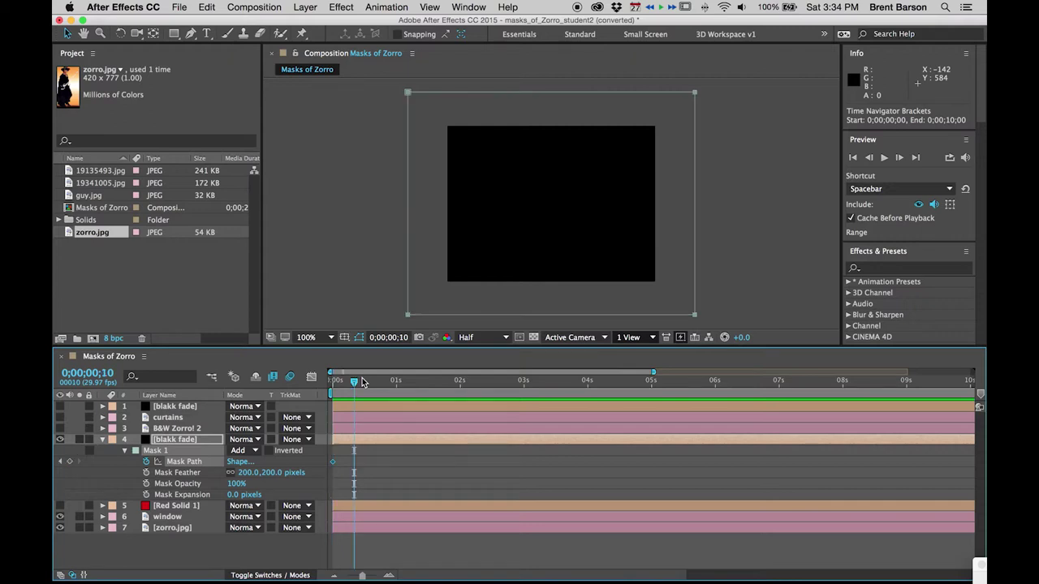
key(shift+Page_Down)
key(shift+Page_Down)
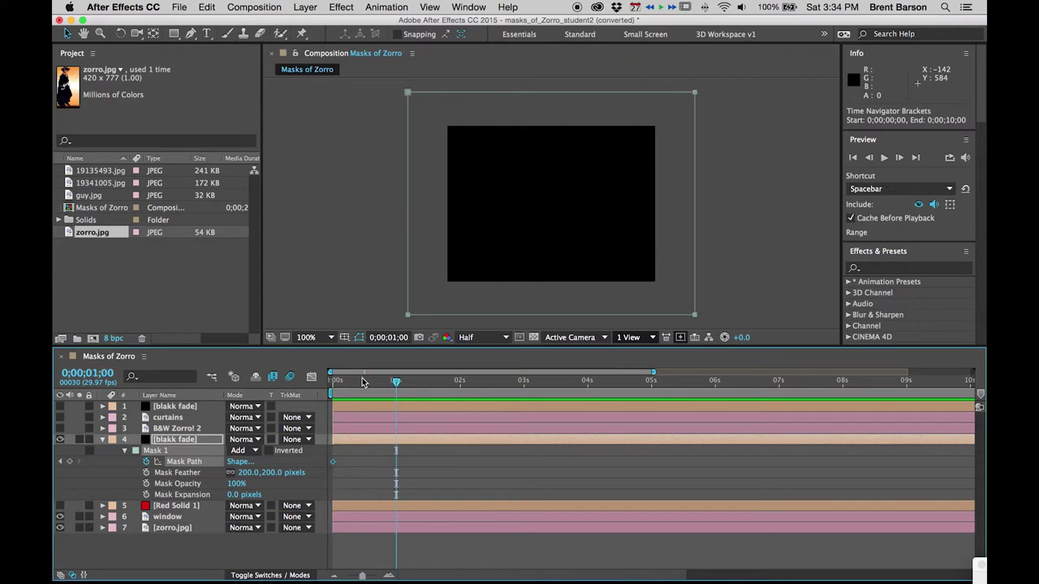
click(545, 96)
double_click(545, 95)
drag(551, 93, 557, 322)
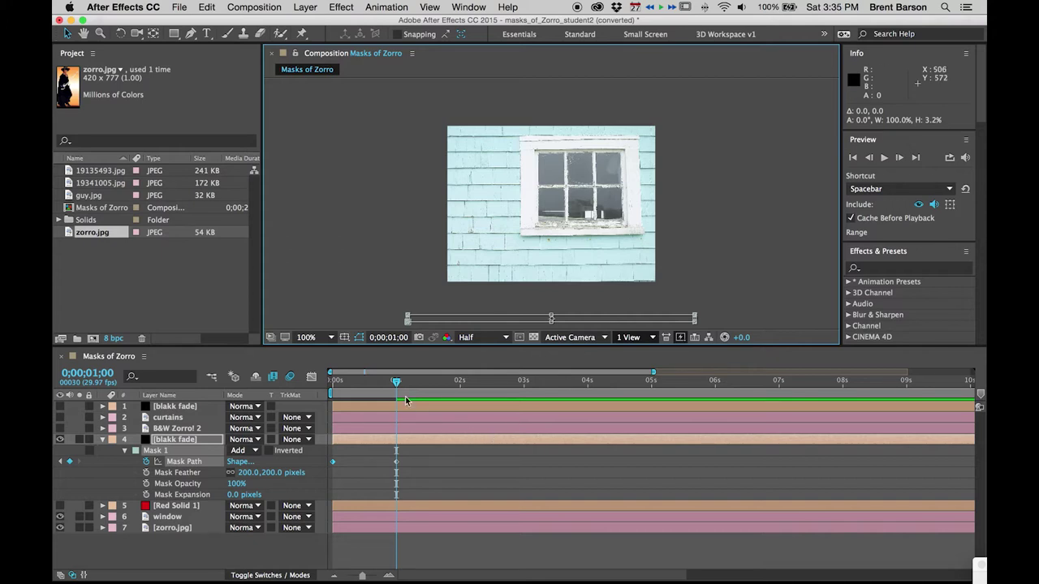
drag(347, 383, 417, 380)
click(60, 461)
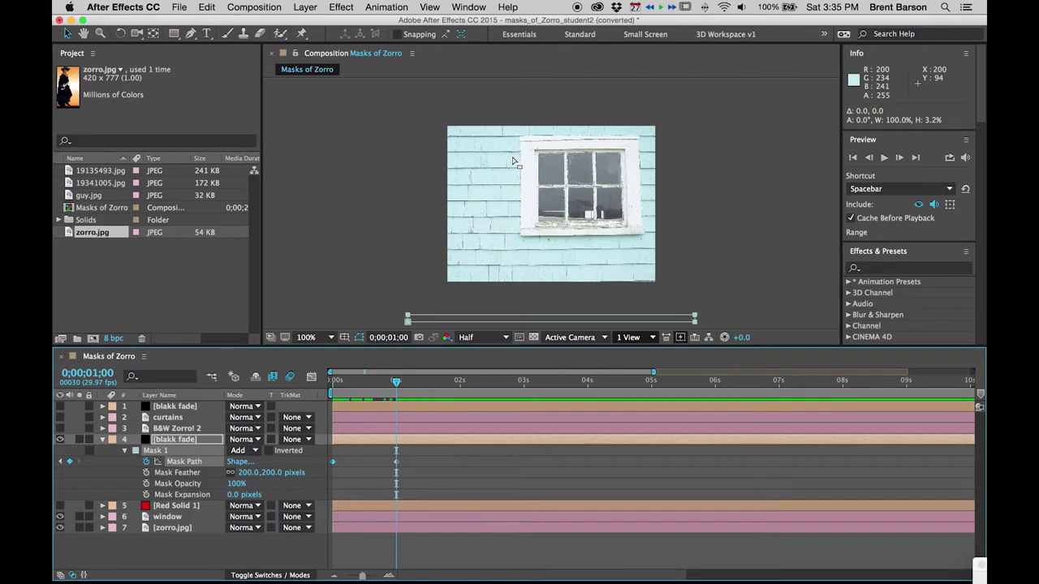
key(shift+slash)
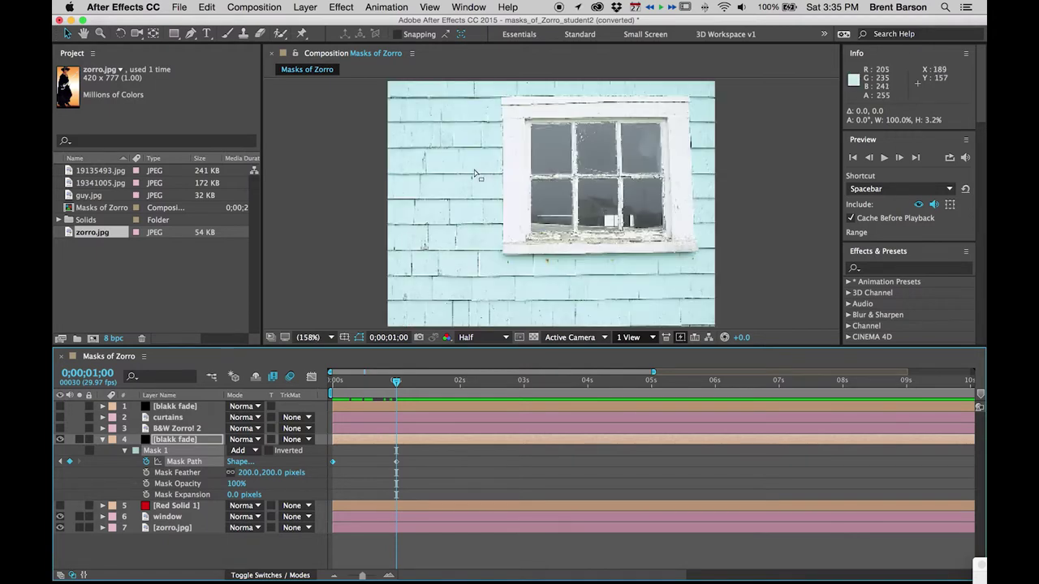
Show the Red Solid 1 and window layers and set Red Solid 1's blending mode to Multiply
click(59, 506)
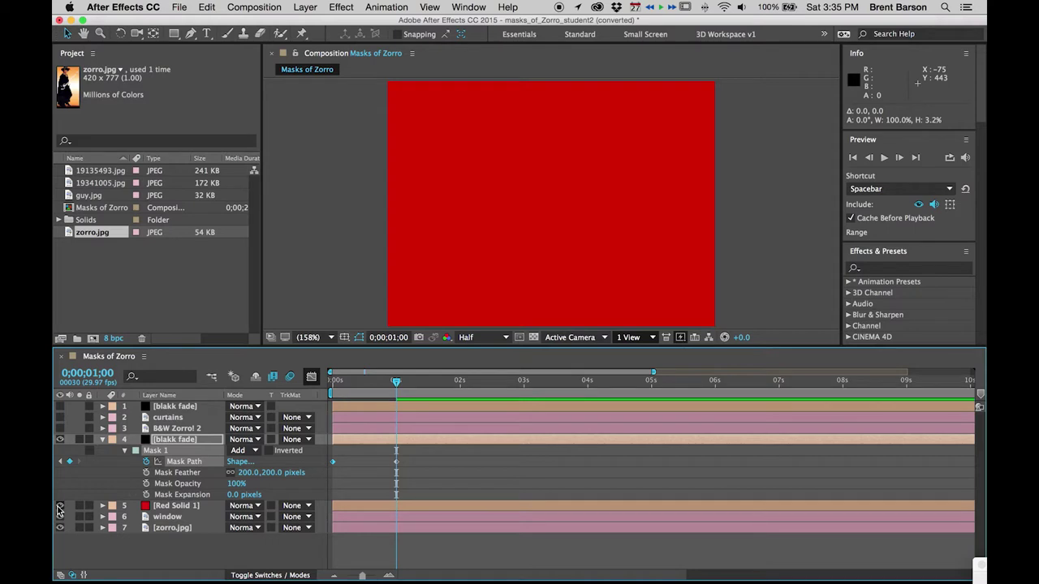
click(59, 516)
click(154, 451)
click(180, 441)
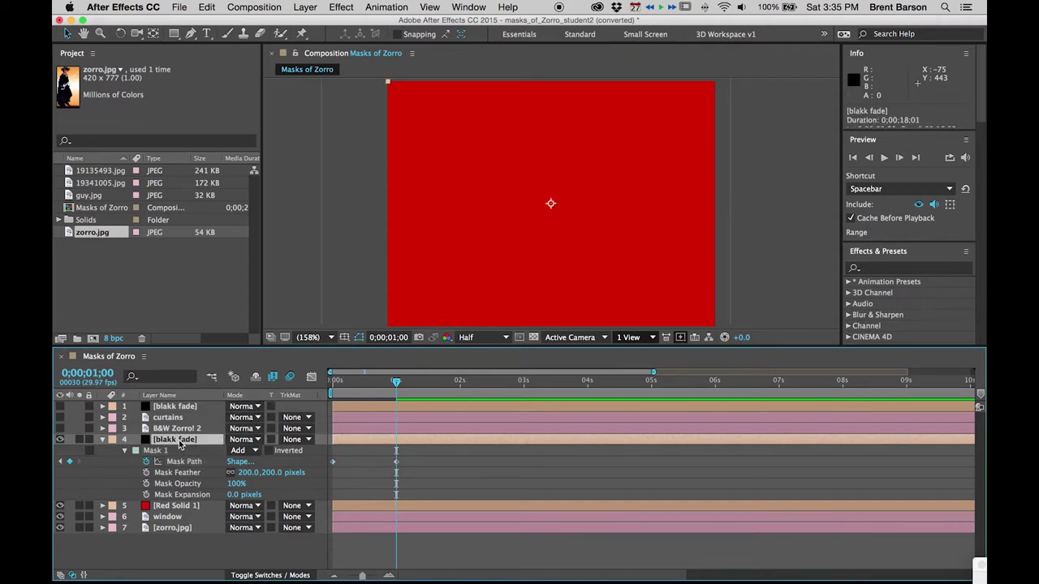
click(177, 506)
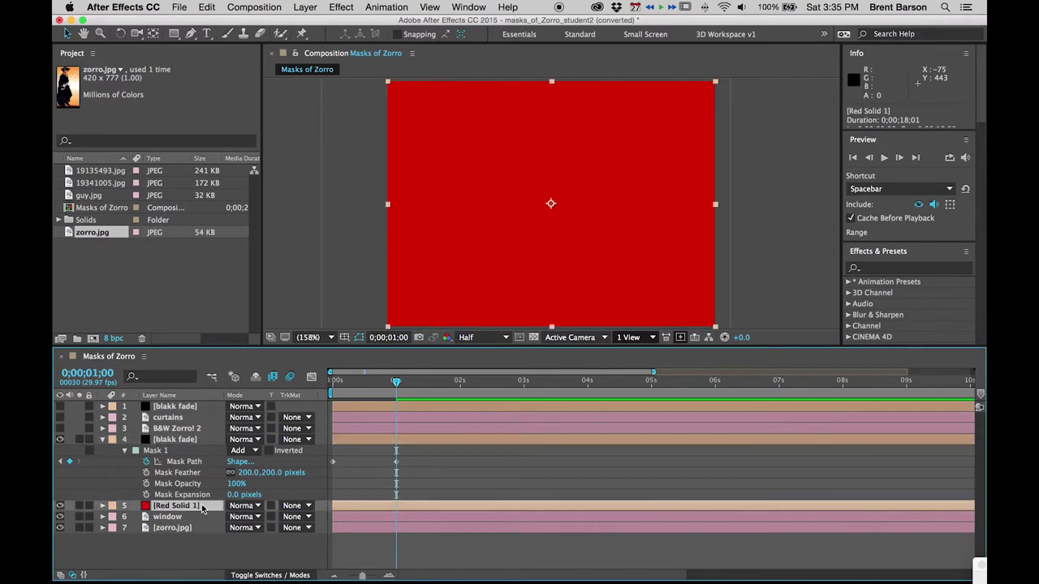
click(243, 506)
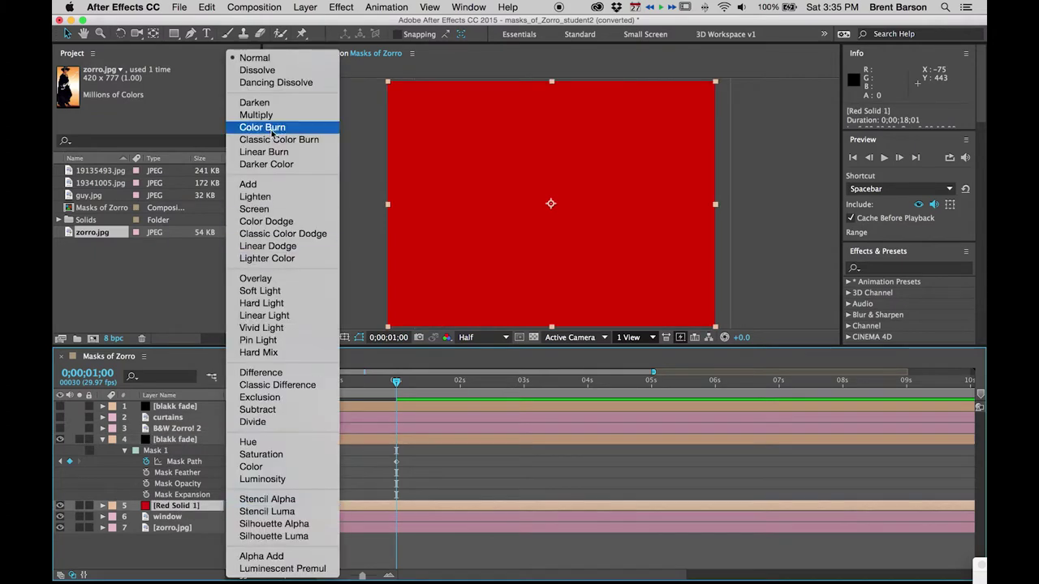
click(257, 114)
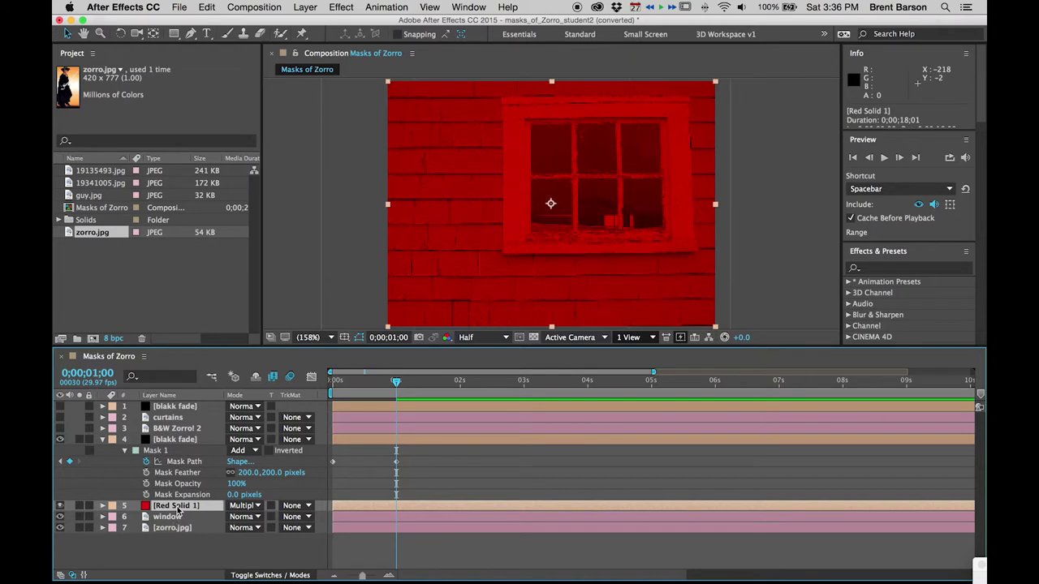
Draw a closed four-point Pen mask on Red Solid 1 around the window
click(190, 33)
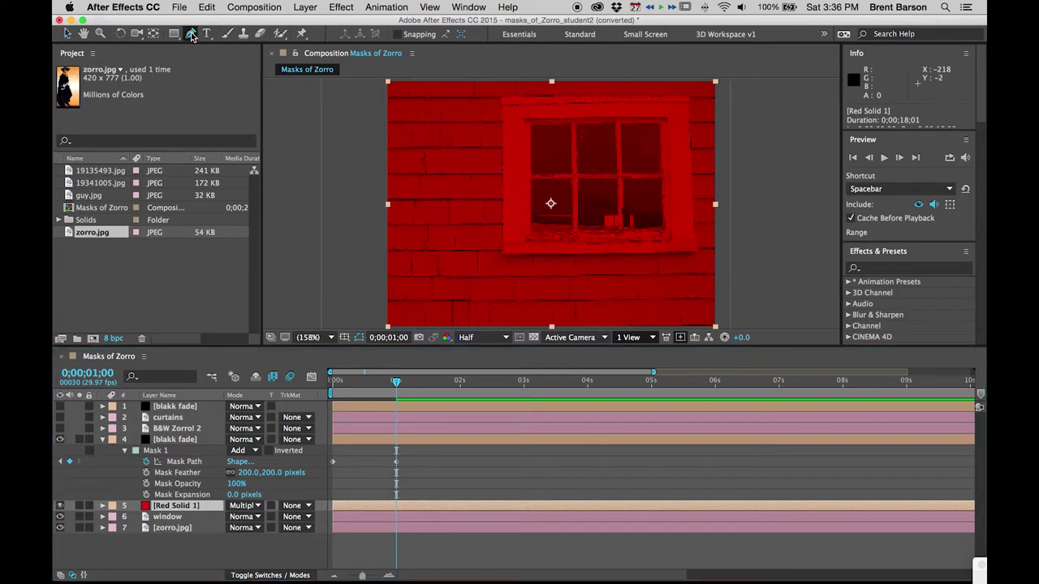
click(503, 256)
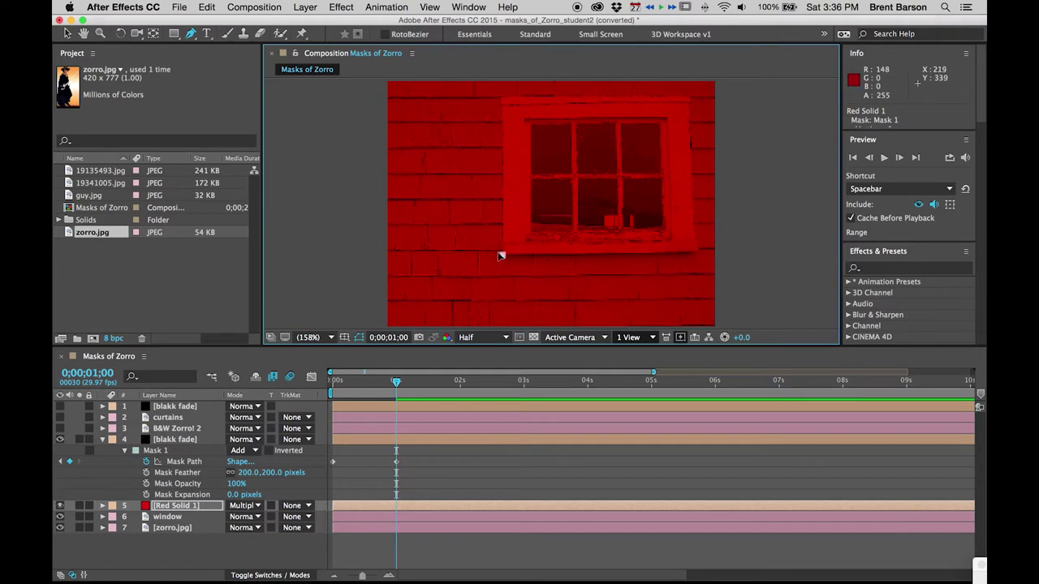
click(500, 99)
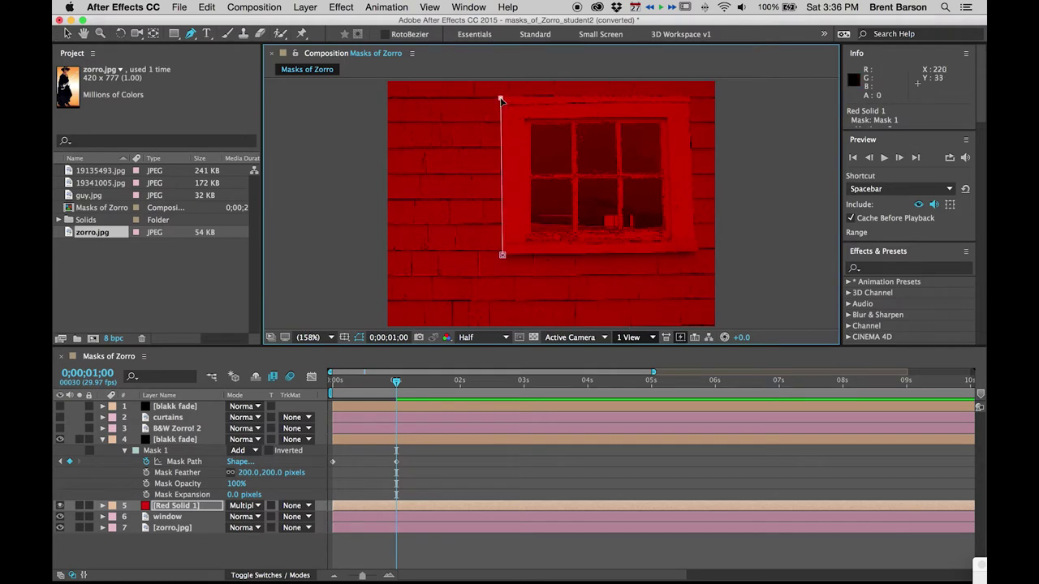
click(689, 97)
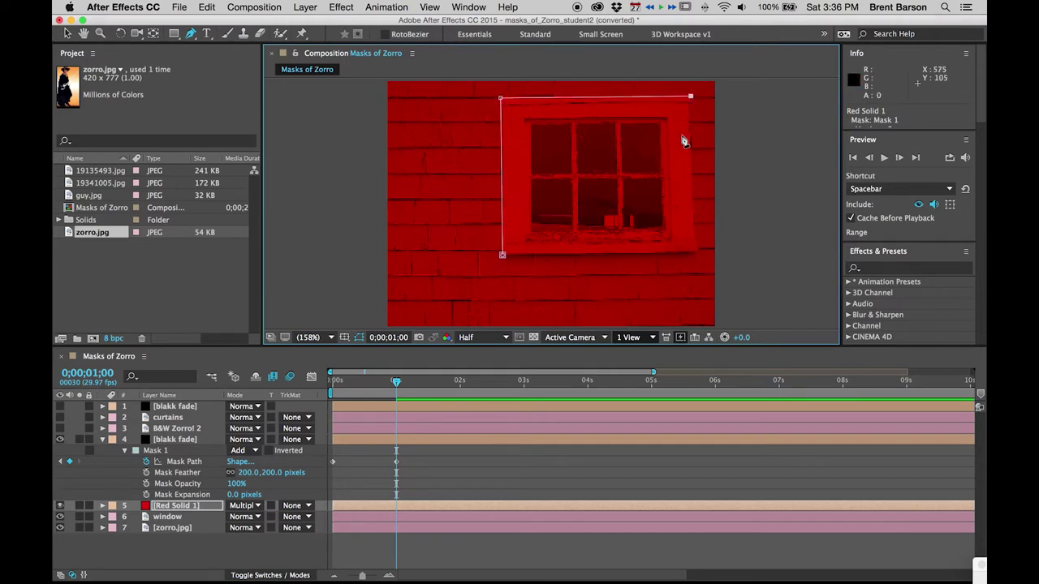
click(695, 253)
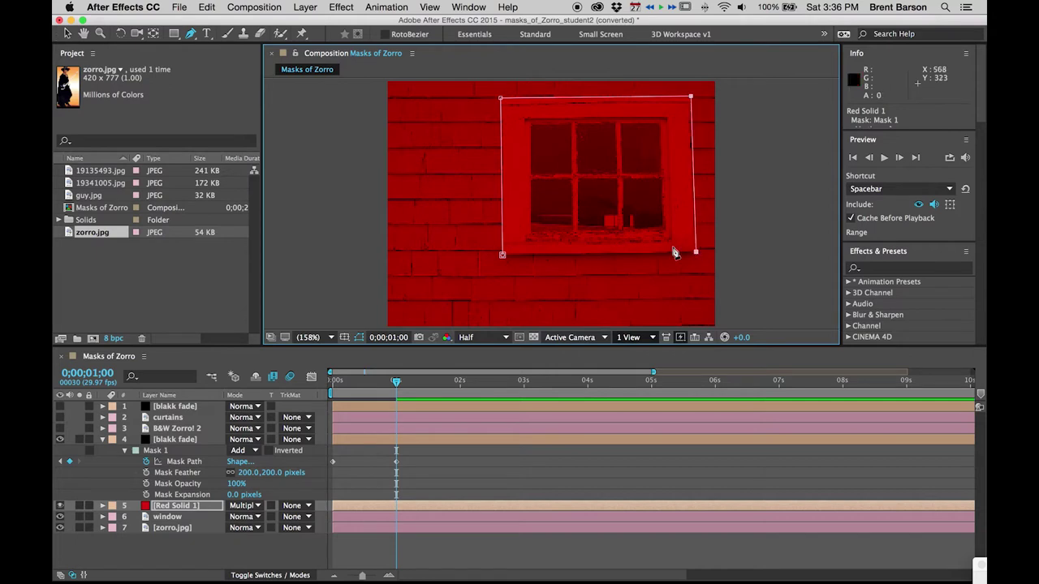
click(502, 256)
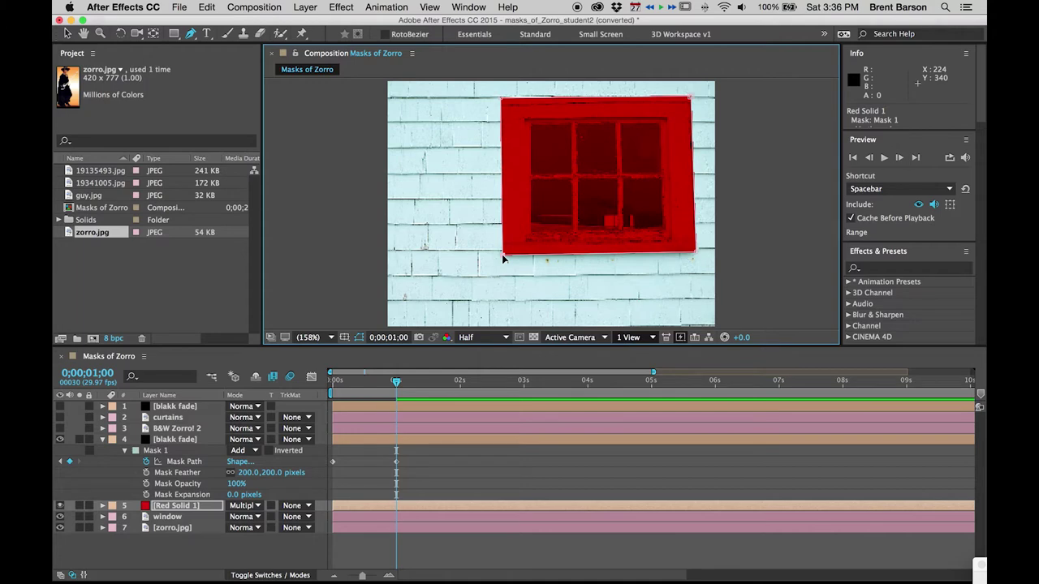
Set Red Solid 1's Mask 1 to Subtract and nudge its bottom-right vertex onto the window corner
click(102, 505)
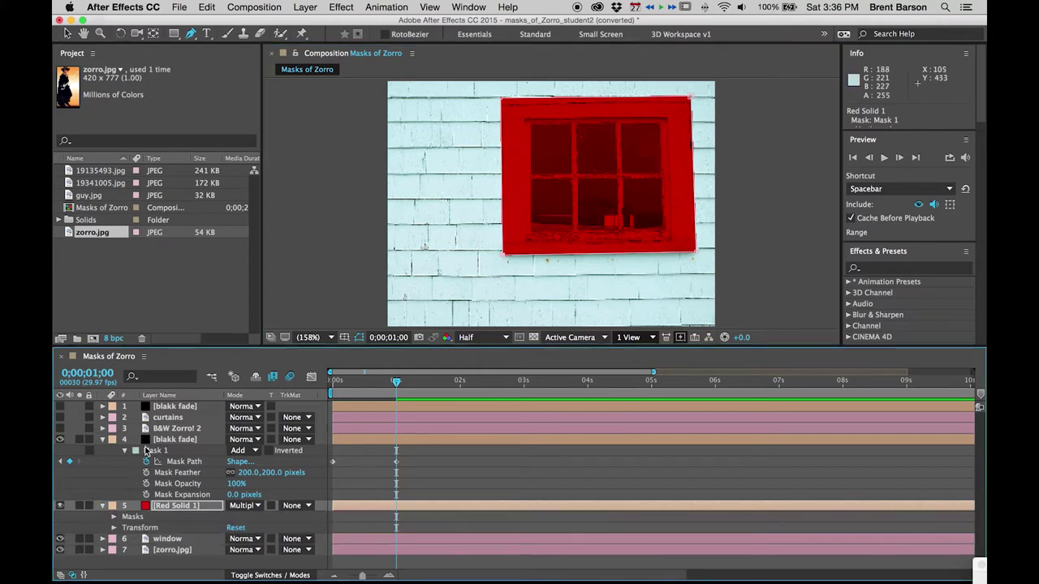
click(114, 517)
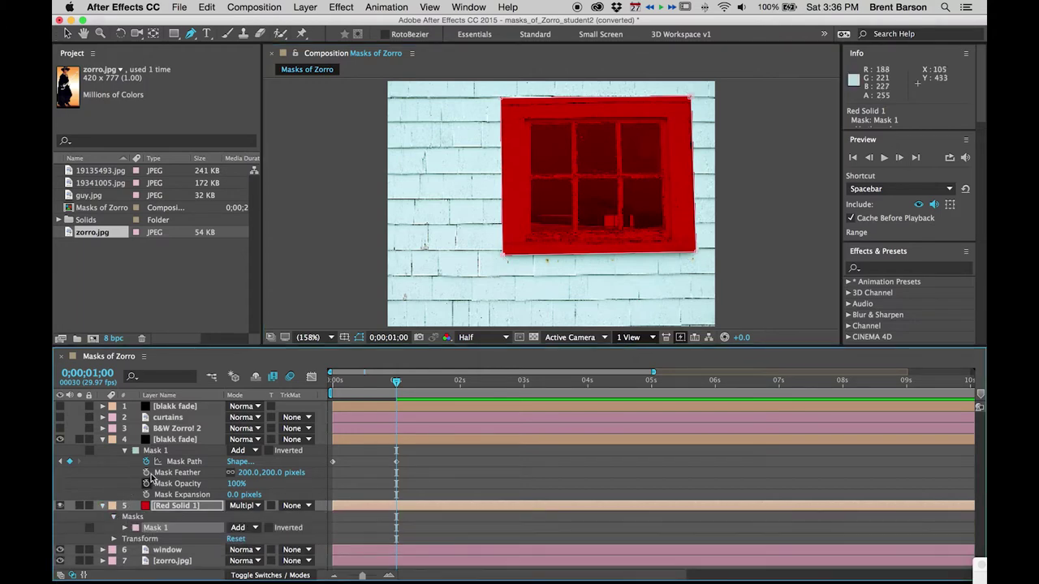
click(125, 527)
scroll(179, 487, down, 3)
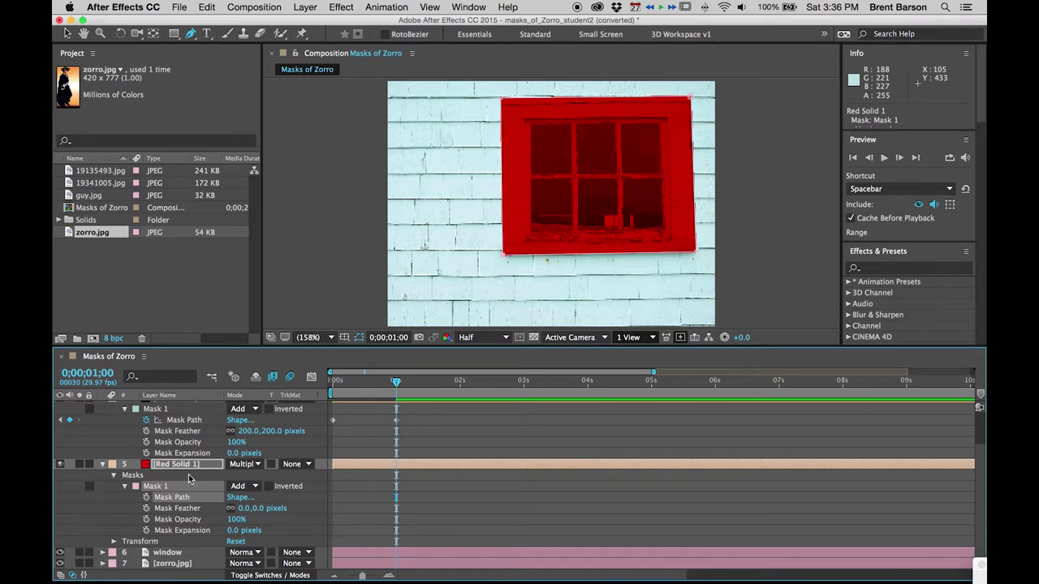
click(269, 486)
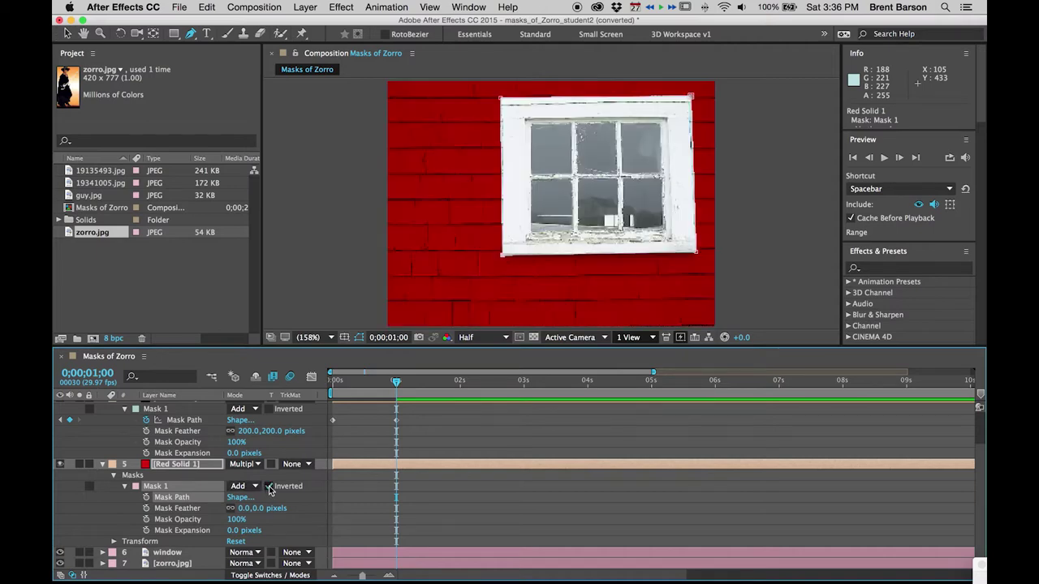
click(270, 487)
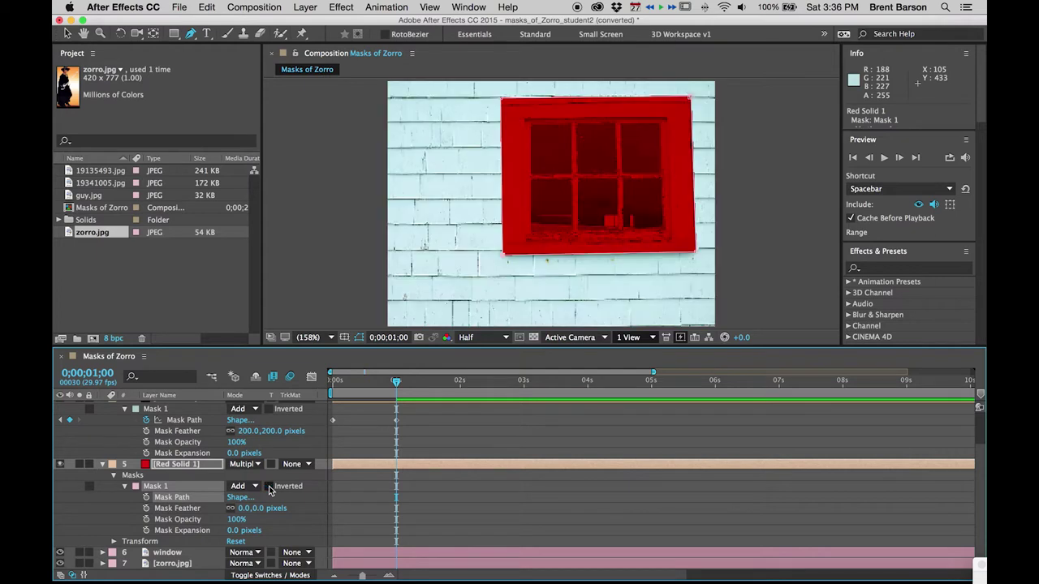
click(244, 488)
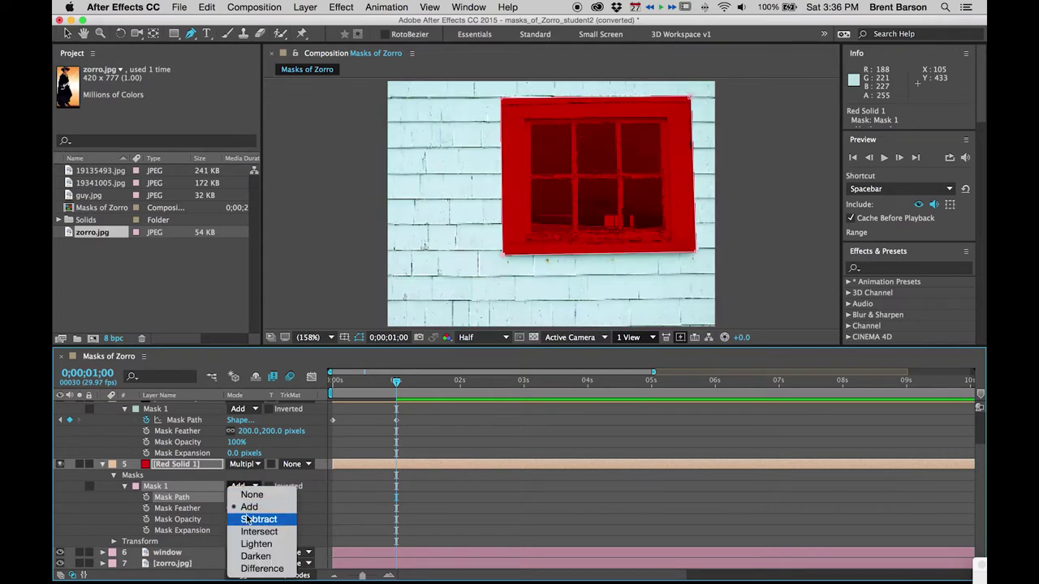
click(248, 519)
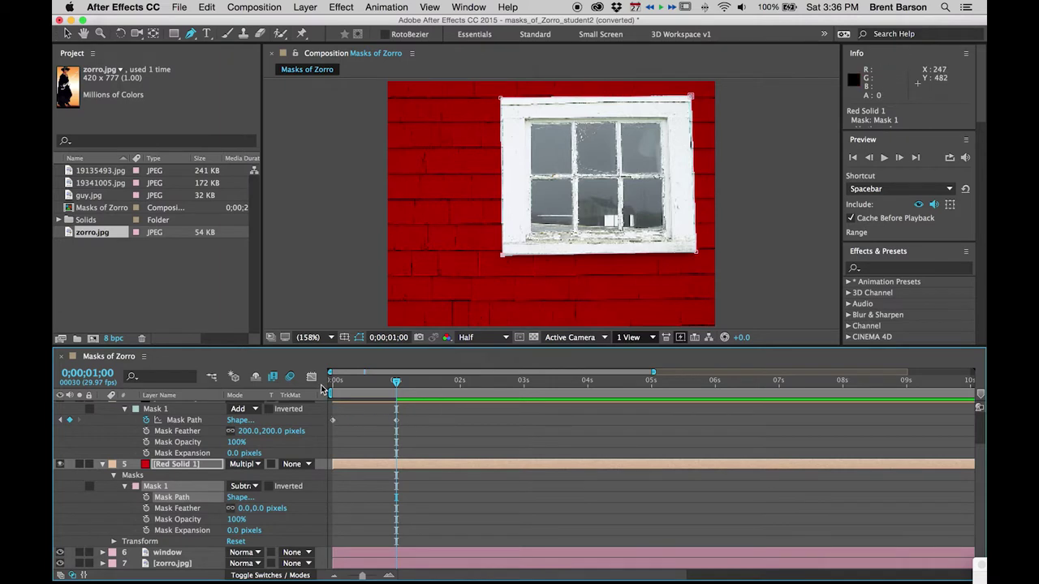
click(67, 33)
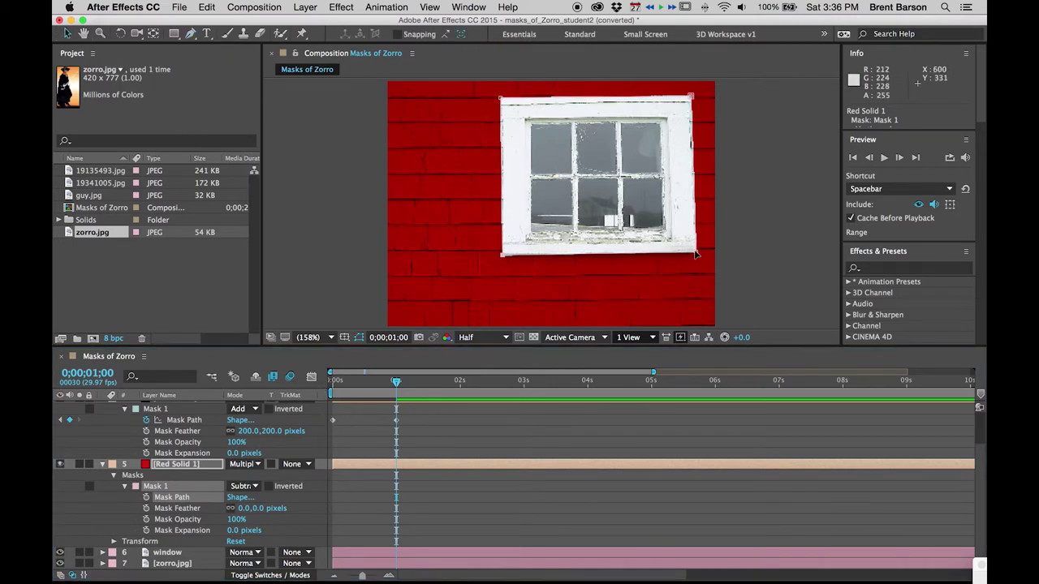
drag(694, 252, 698, 254)
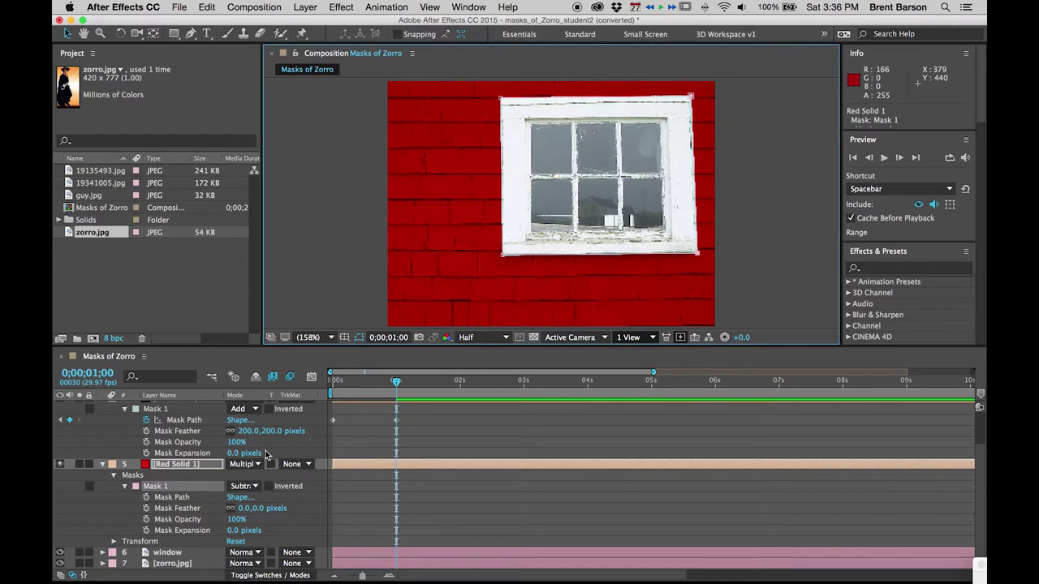
Select all seven layers and switch their quality setting from draft to Best
click(269, 575)
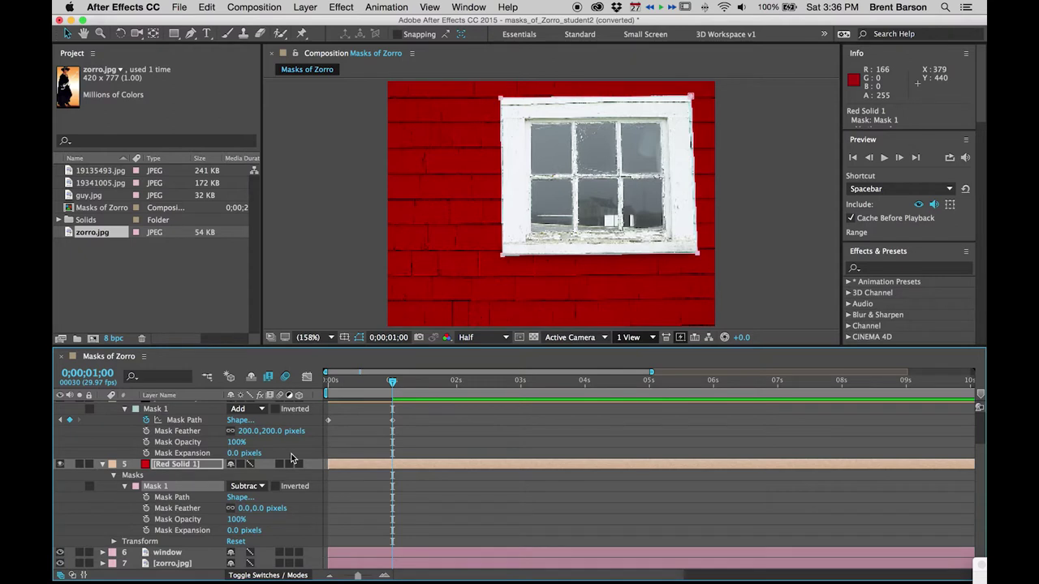
key(u)
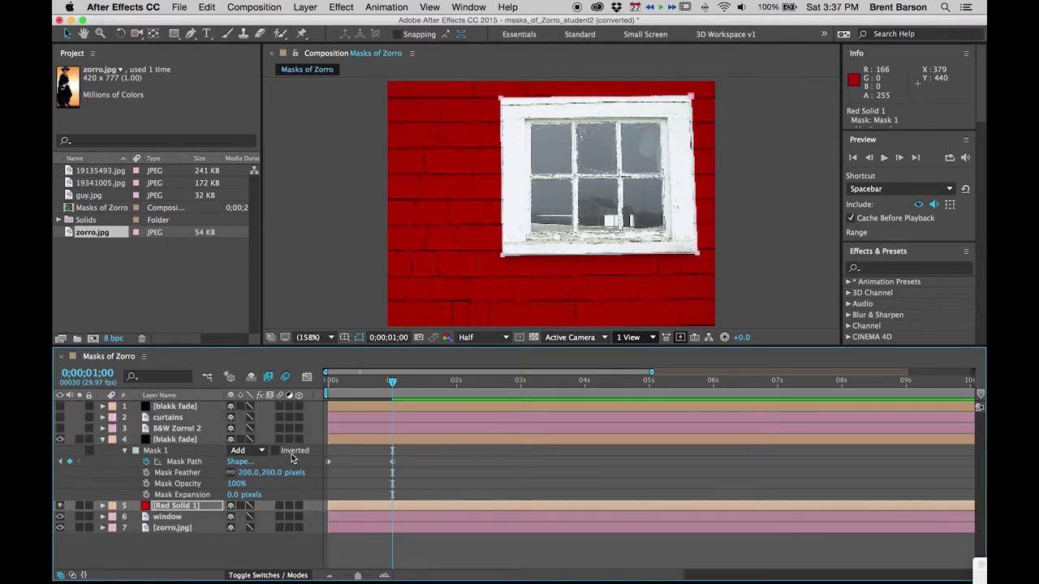
key(m)
key(super+a)
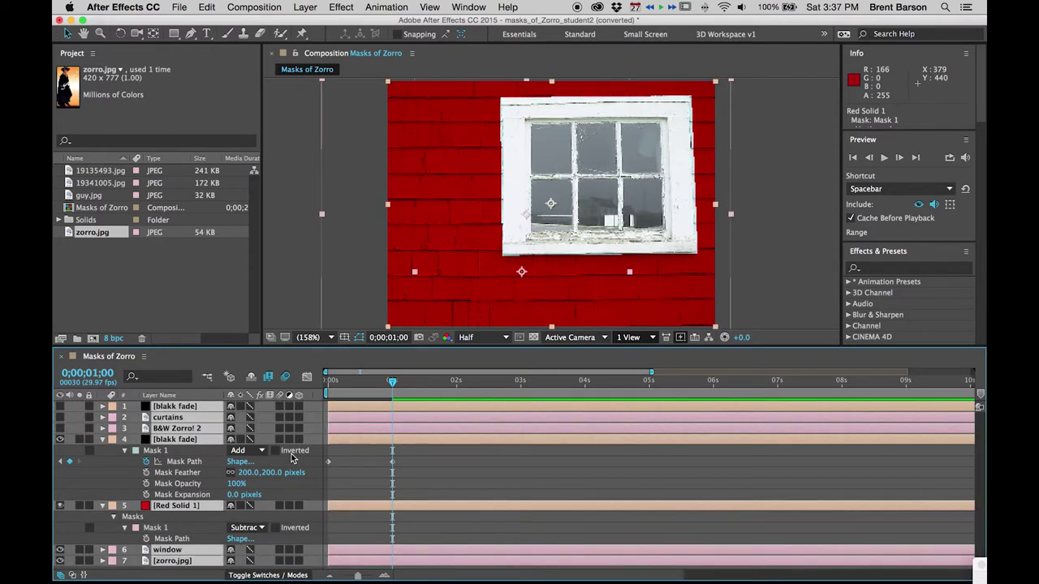
key(u)
key(u)
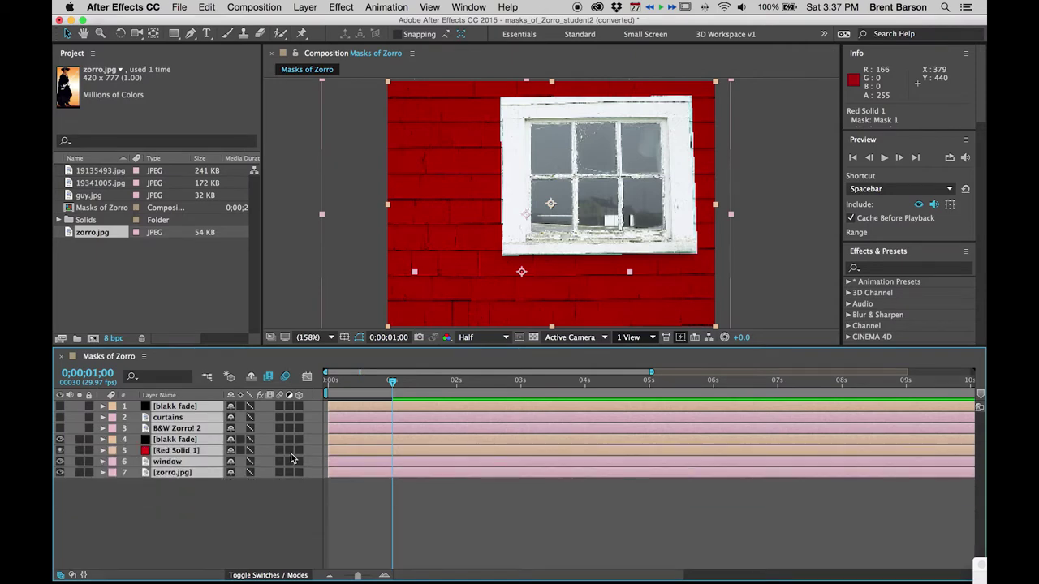
click(375, 508)
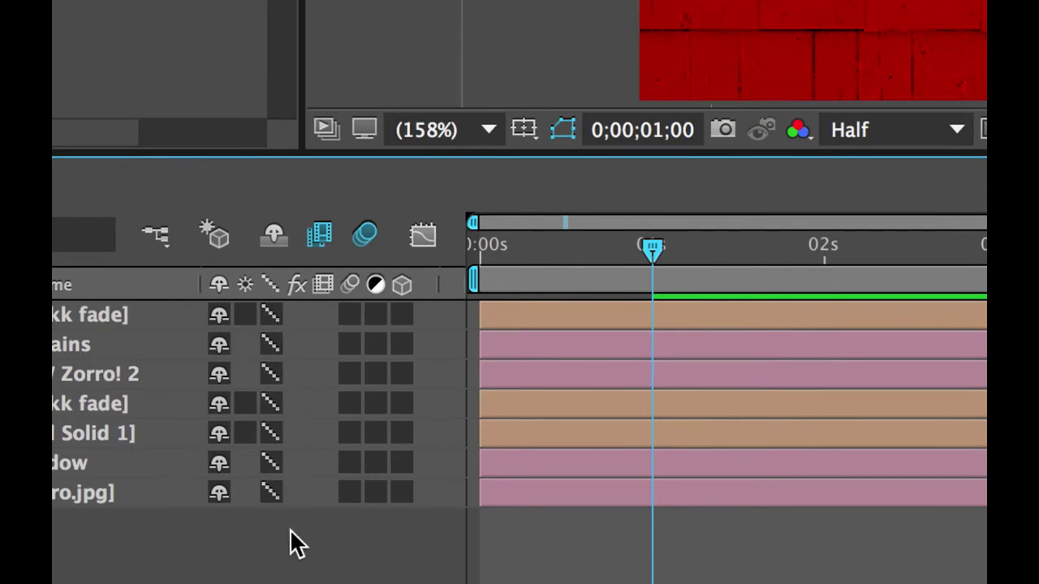
key(super+a)
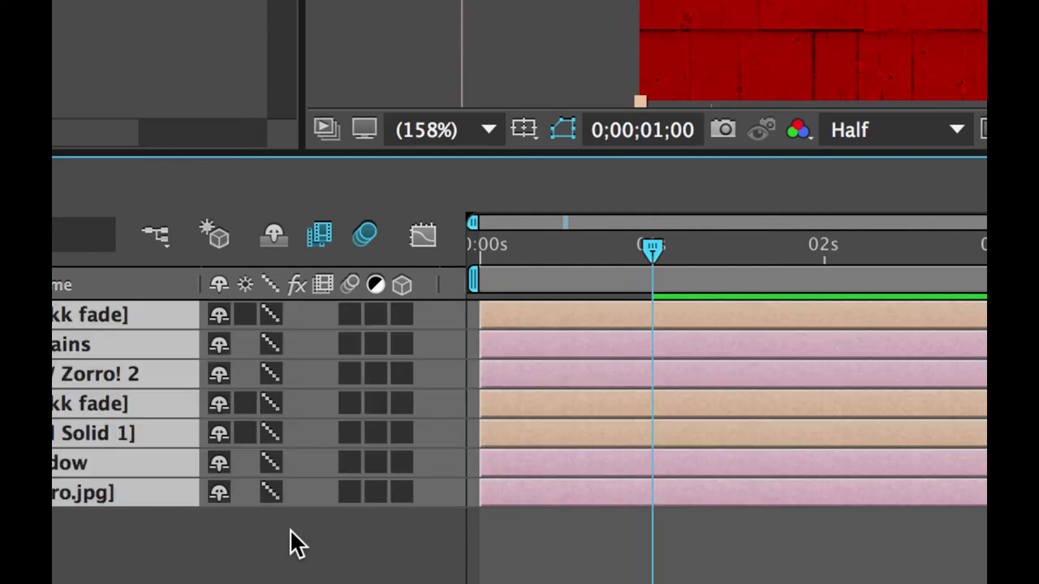
click(270, 317)
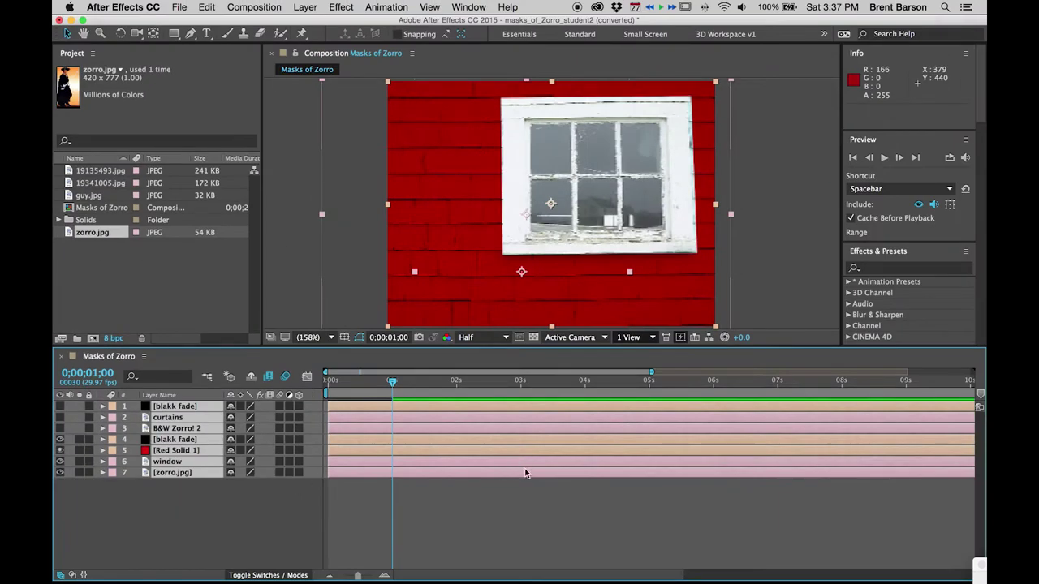
click(451, 508)
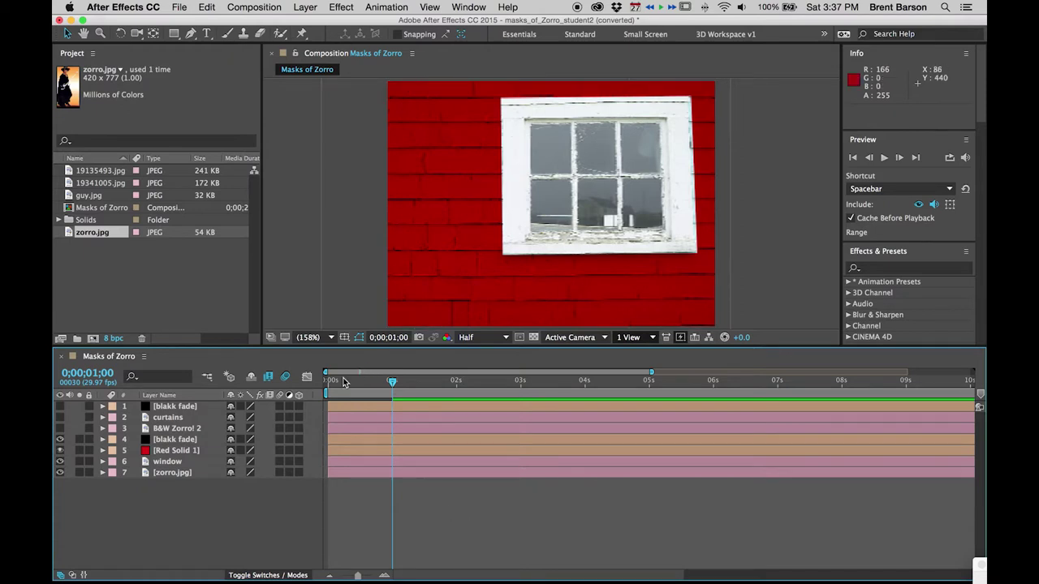
drag(344, 383, 392, 382)
click(166, 475)
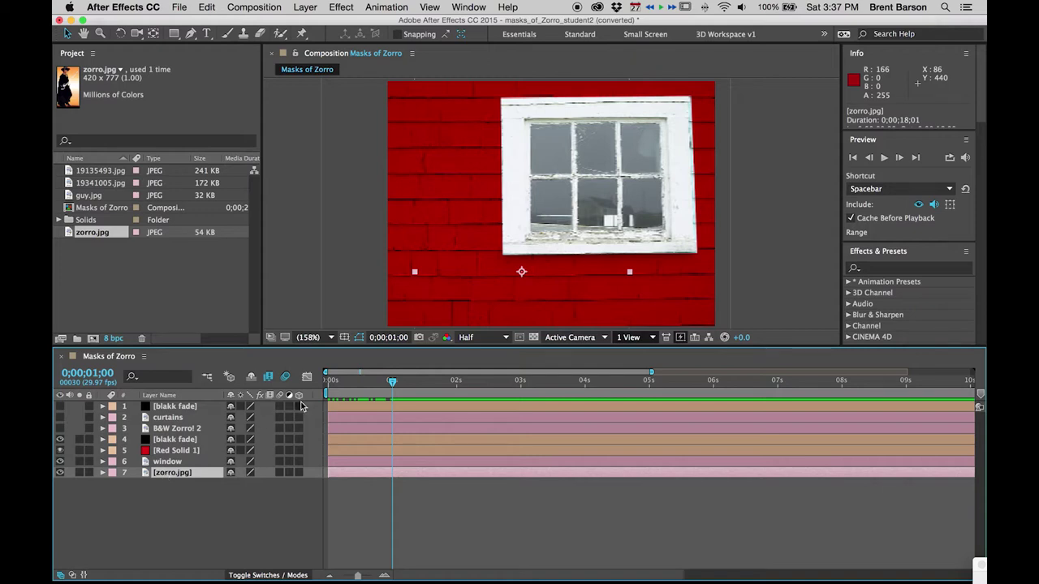
click(161, 462)
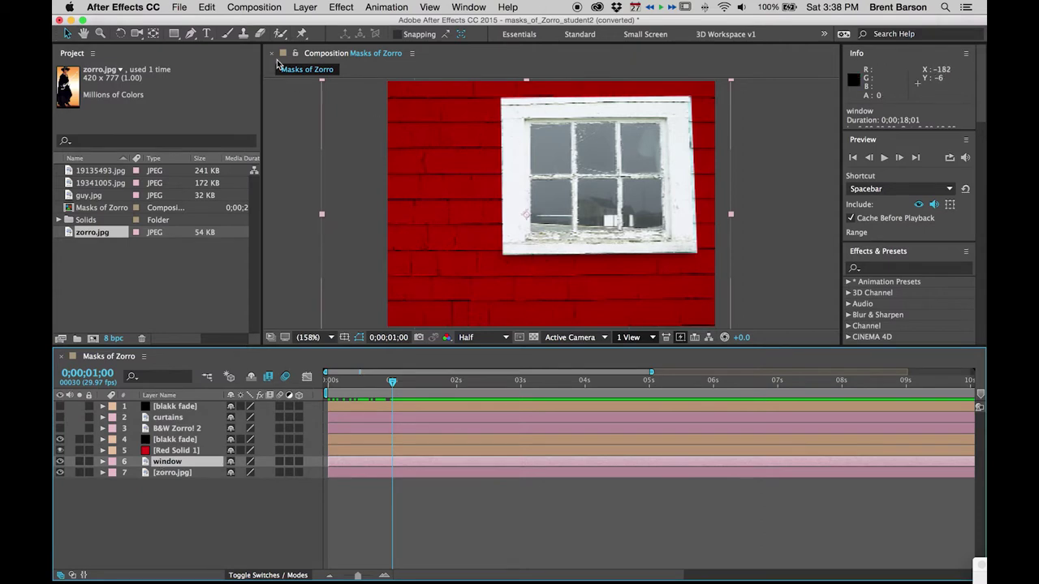
At 200% zoom, draw a four-point Pen mask around the window's top-left pane
click(191, 33)
key(z)
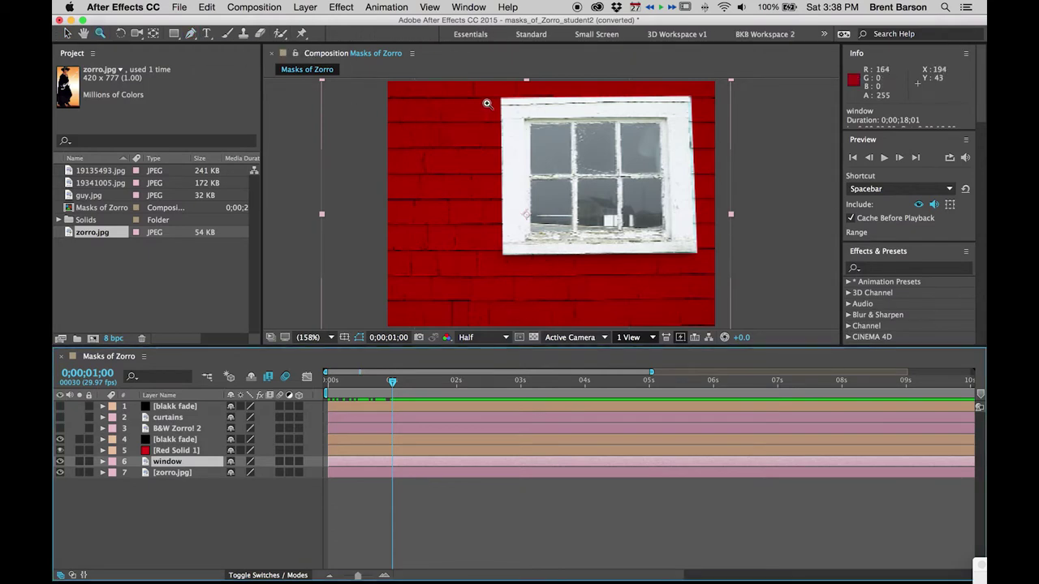
click(679, 243)
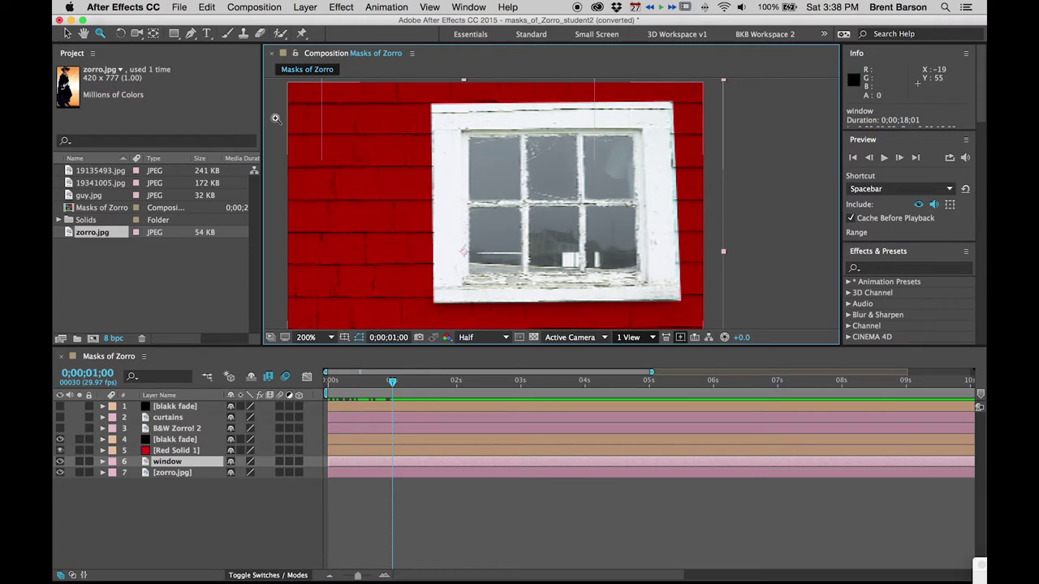
click(188, 34)
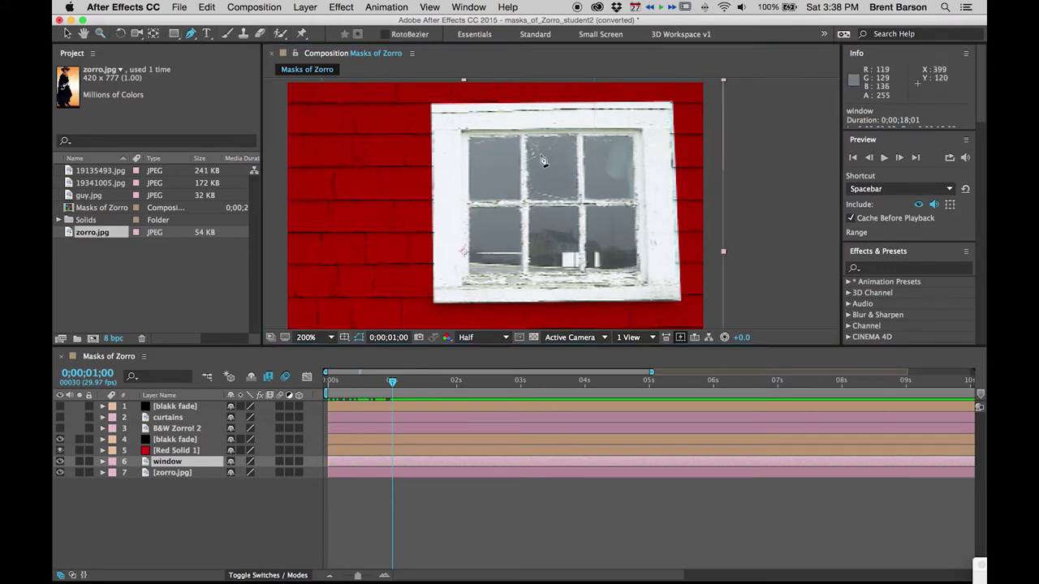
click(465, 136)
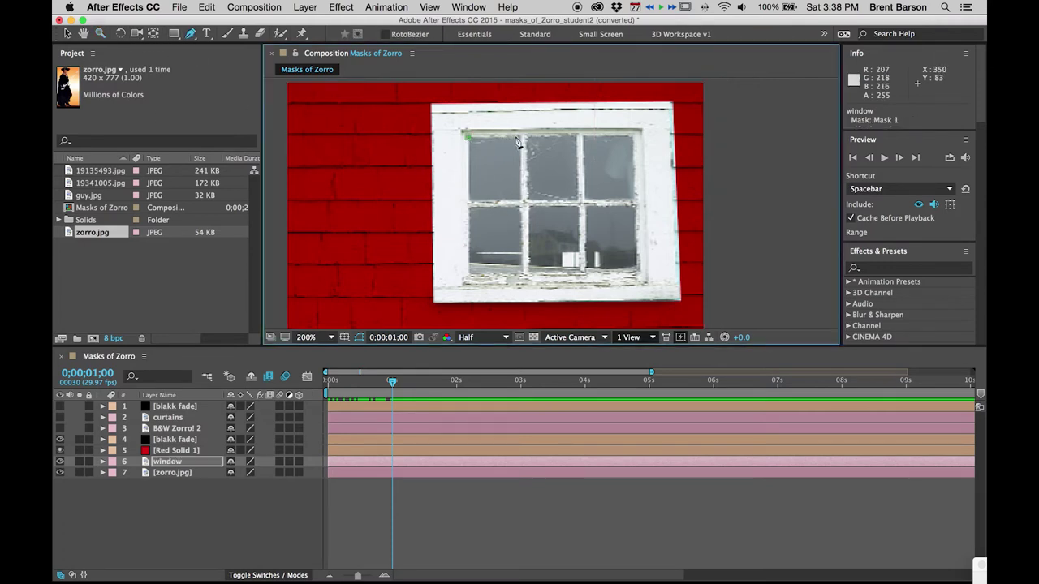
click(520, 135)
click(520, 201)
click(469, 201)
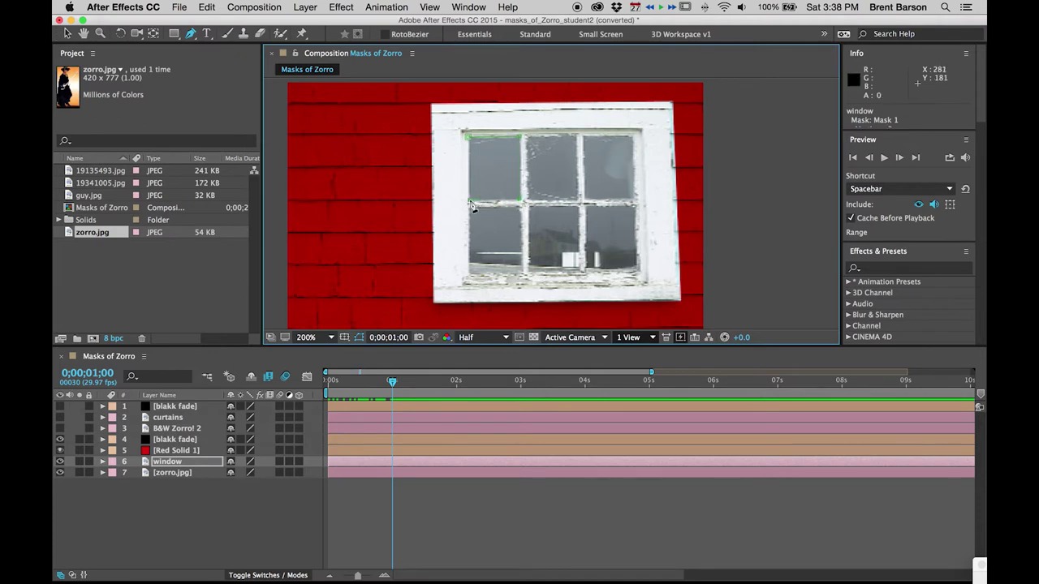
click(467, 140)
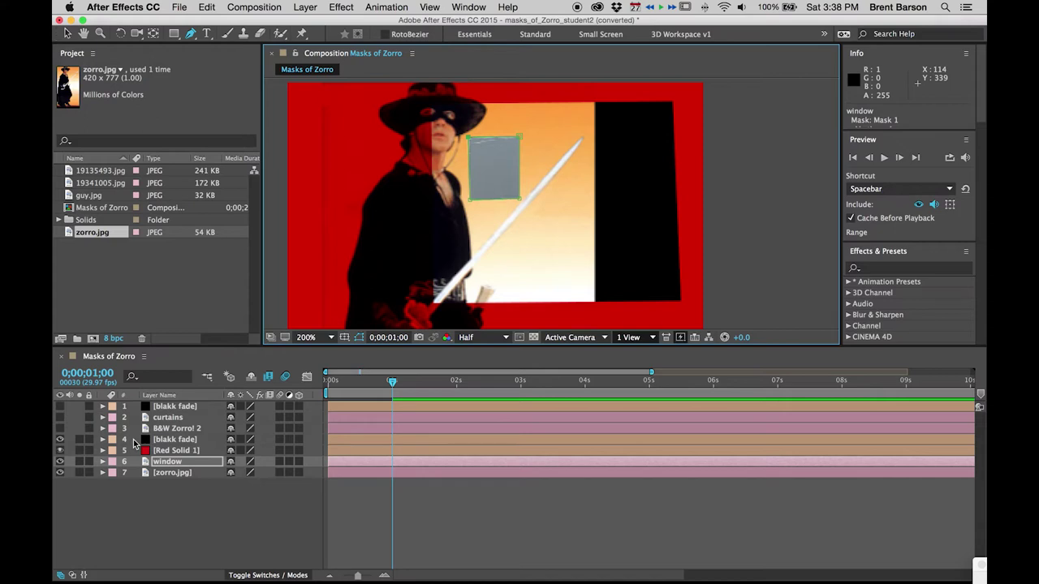
Set the window layer's Mask 1 to Subtract to cut out the pane
key(m)
key(m)
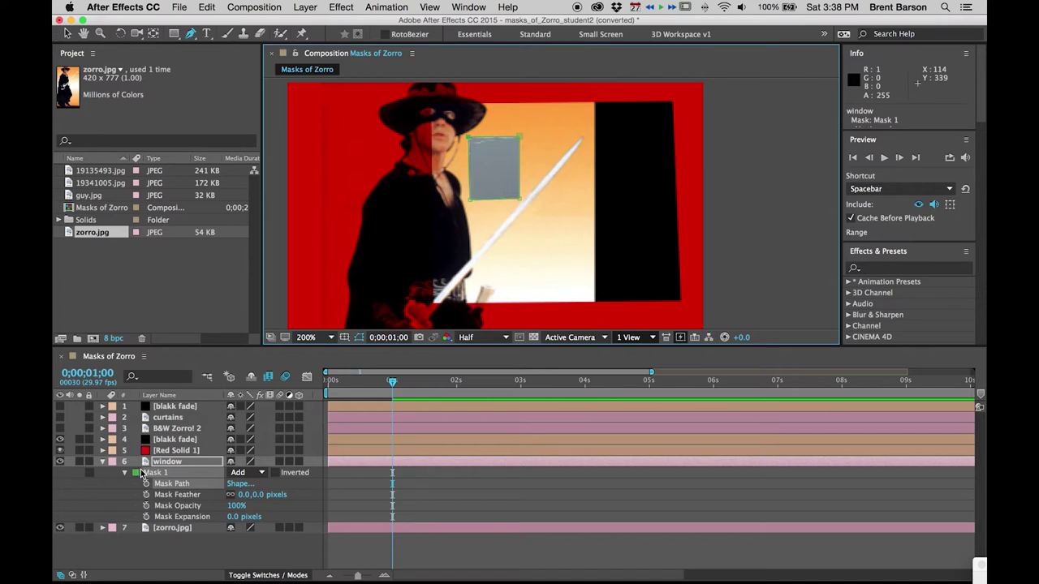
click(240, 475)
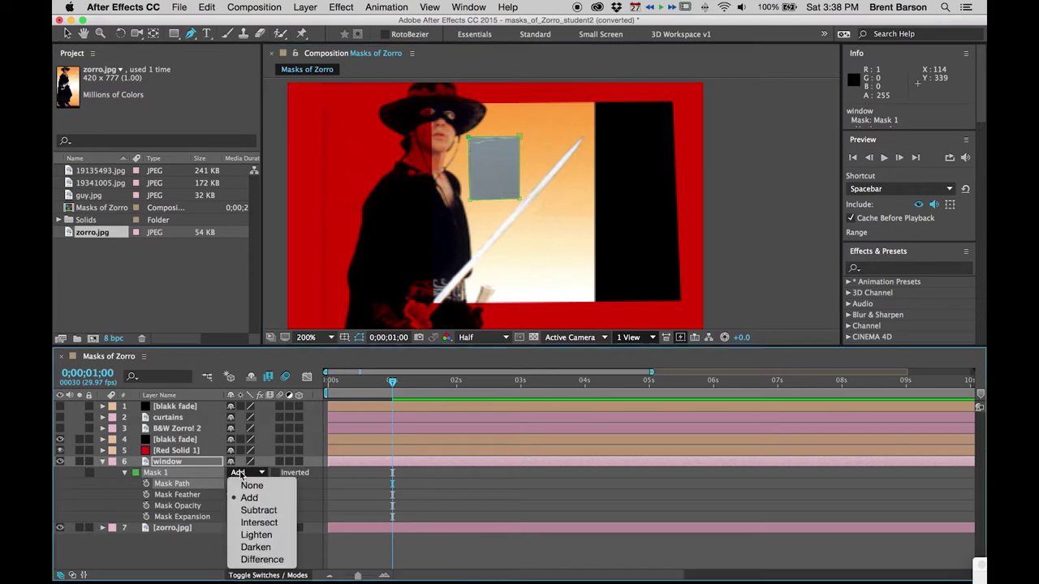
click(259, 509)
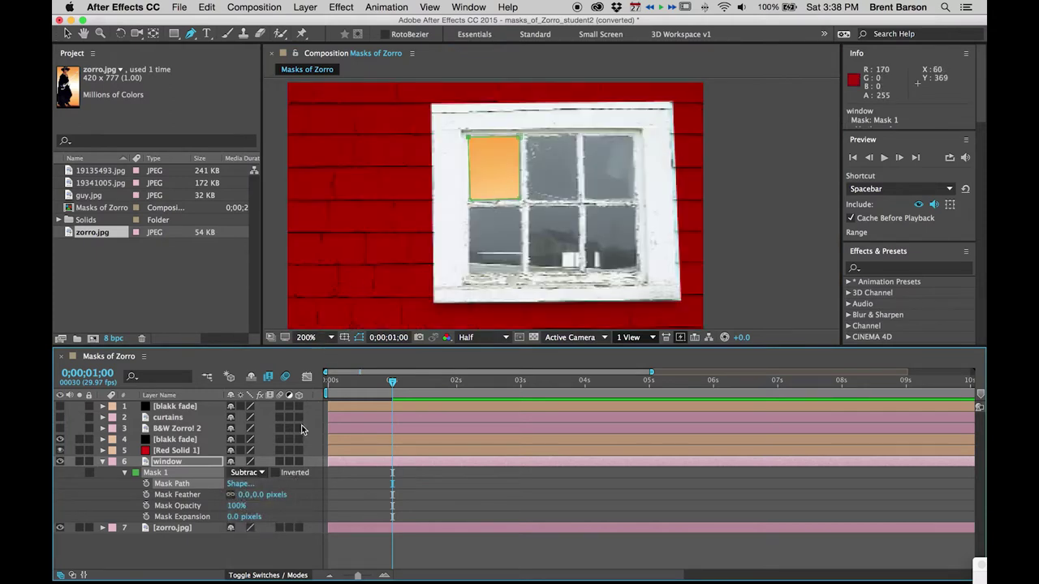
Shift zorro.jpg's position right to 292.0,373.0 behind the window
click(167, 529)
key(p)
mouse_move(236, 539)
mouse_down()
mouse_move(291, 539)
mouse_move(255, 538)
mouse_up()
Draw Mask 2 around the top-middle pane and set it to Subtract
click(168, 462)
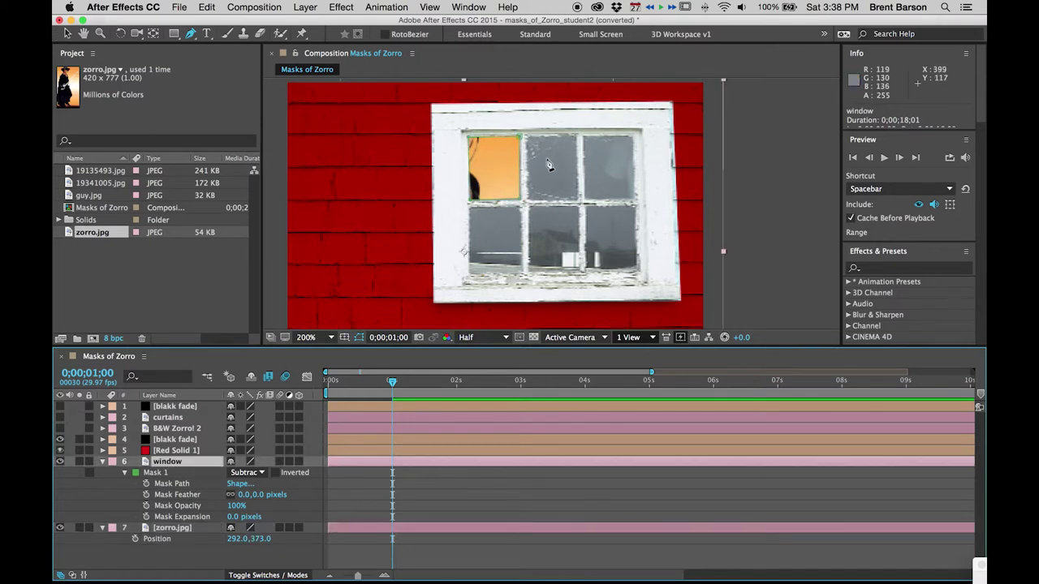
click(529, 198)
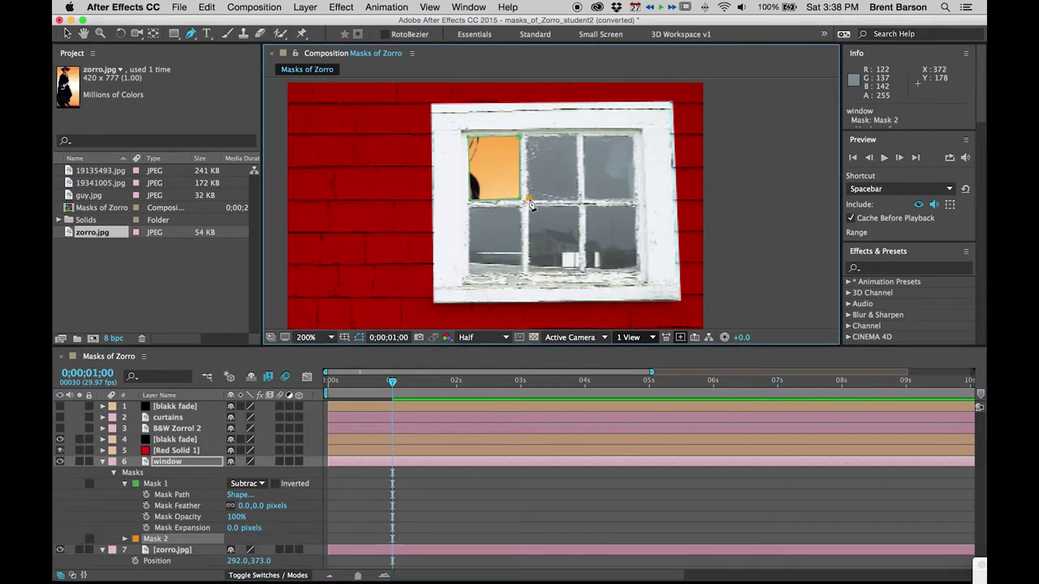
click(528, 140)
click(575, 137)
click(529, 200)
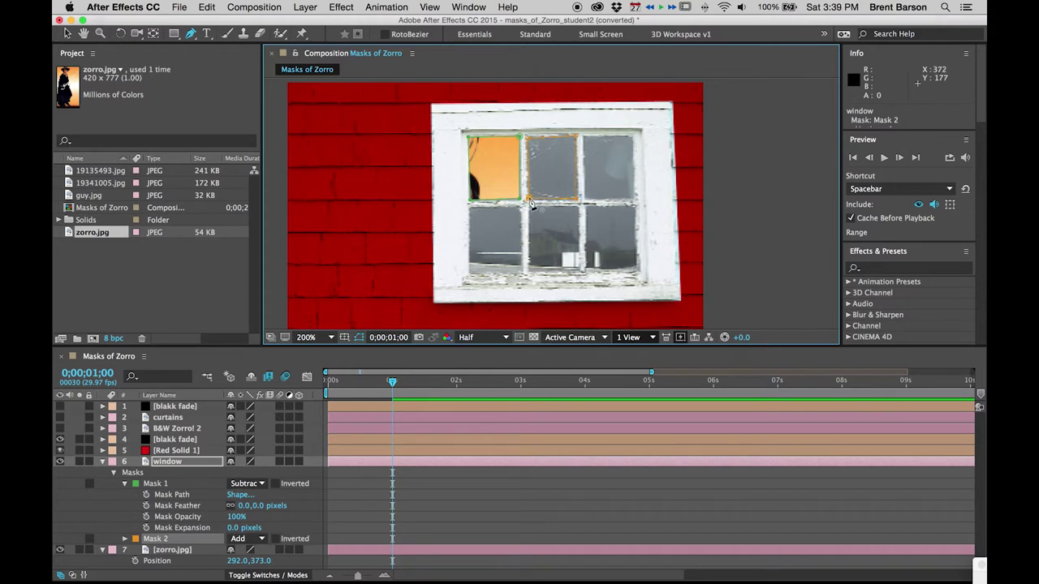
click(241, 540)
click(248, 518)
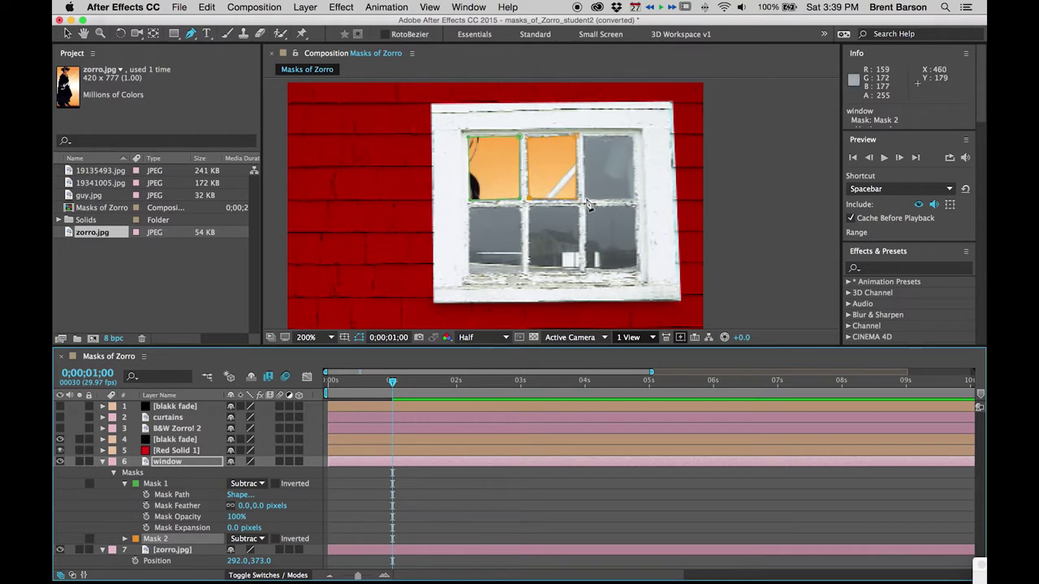
Draw Masks 3 and 4 around the top-right and lower-left panes
click(584, 136)
click(631, 136)
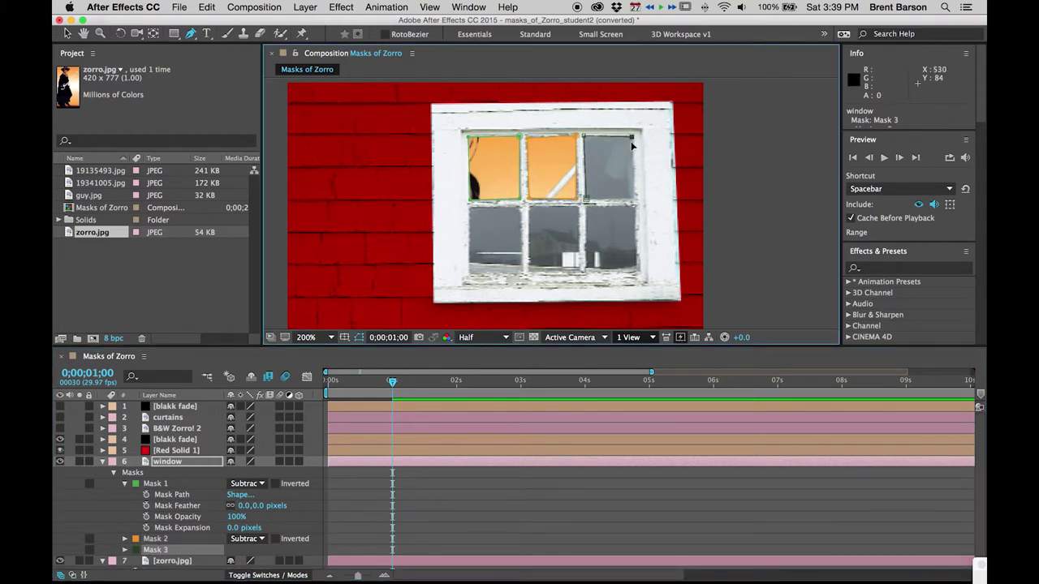
click(632, 198)
double_click(586, 199)
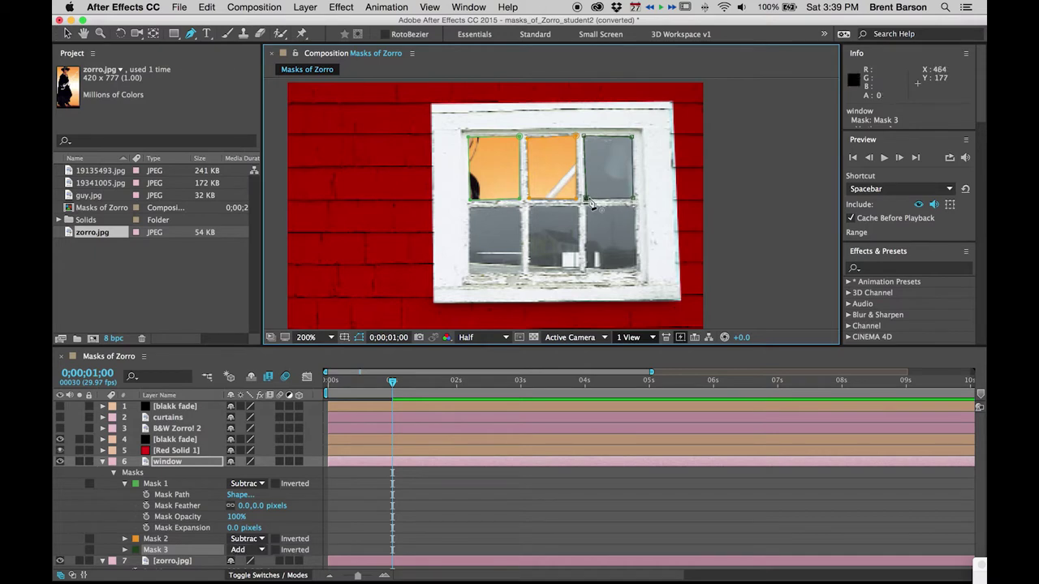
click(468, 262)
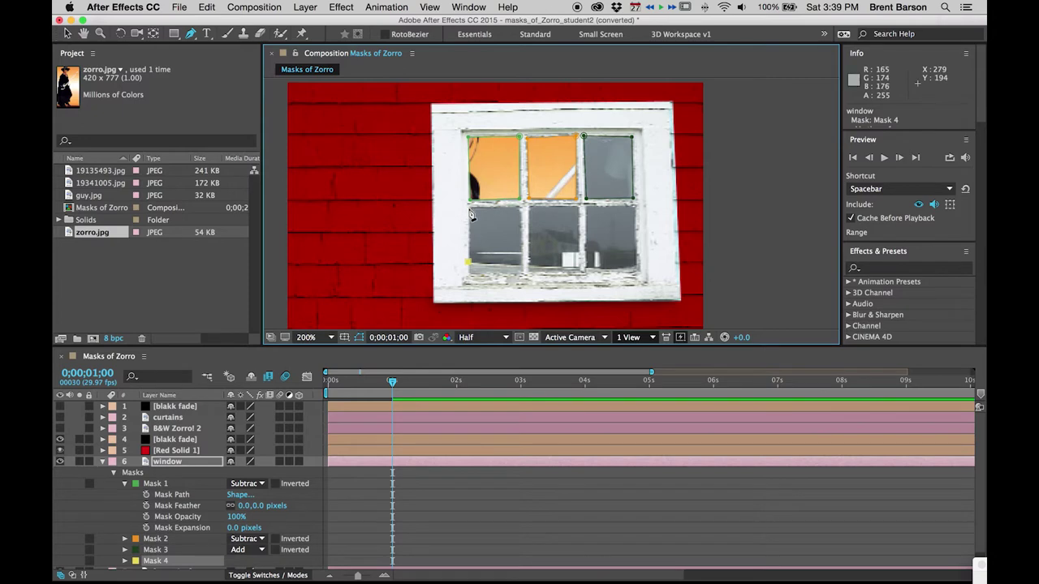
click(470, 209)
click(521, 209)
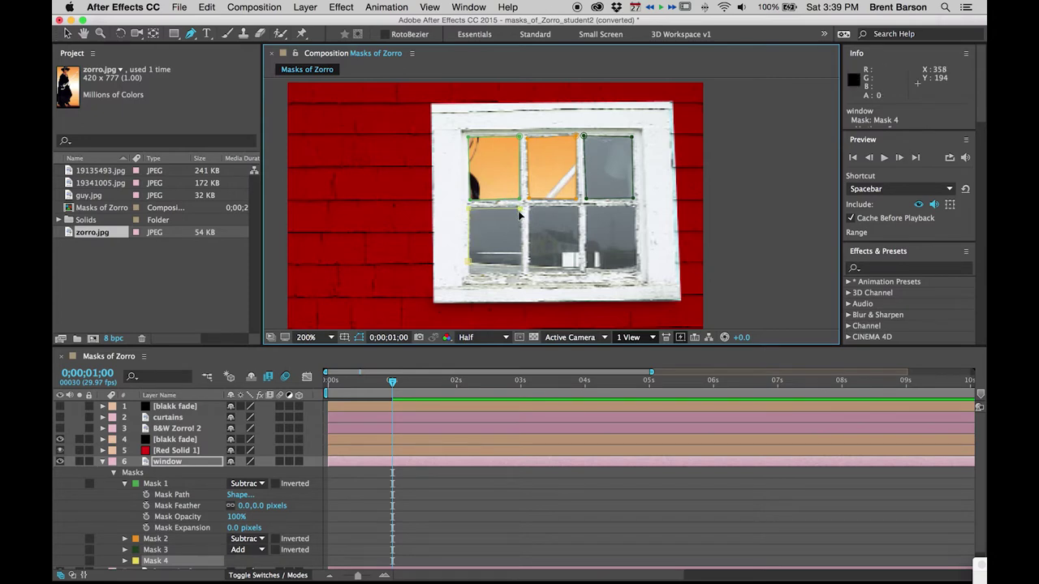
click(521, 263)
click(468, 264)
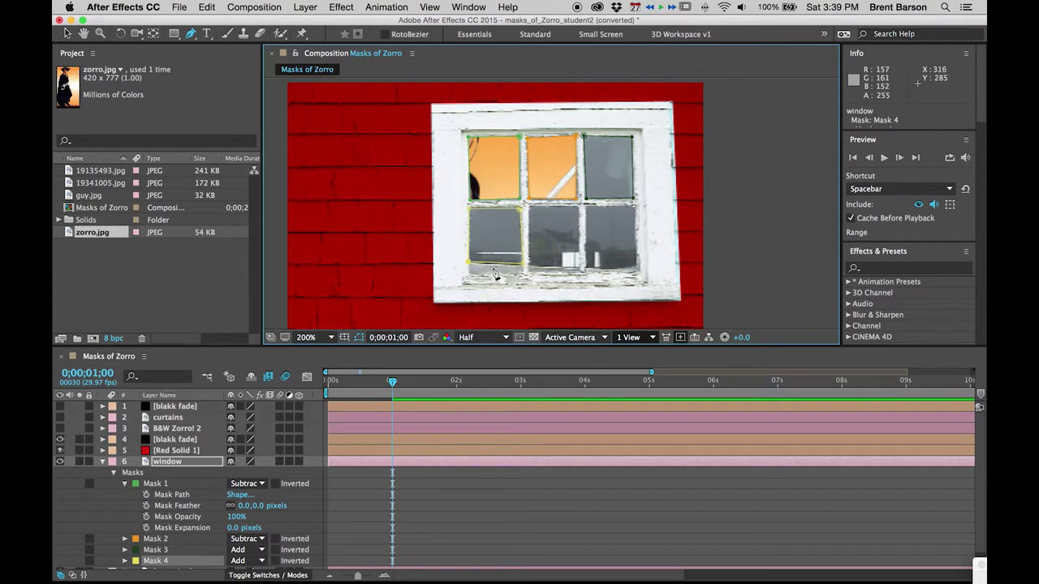
Draw Masks 5 and 6 around the lower-middle and lower-right panes
click(578, 266)
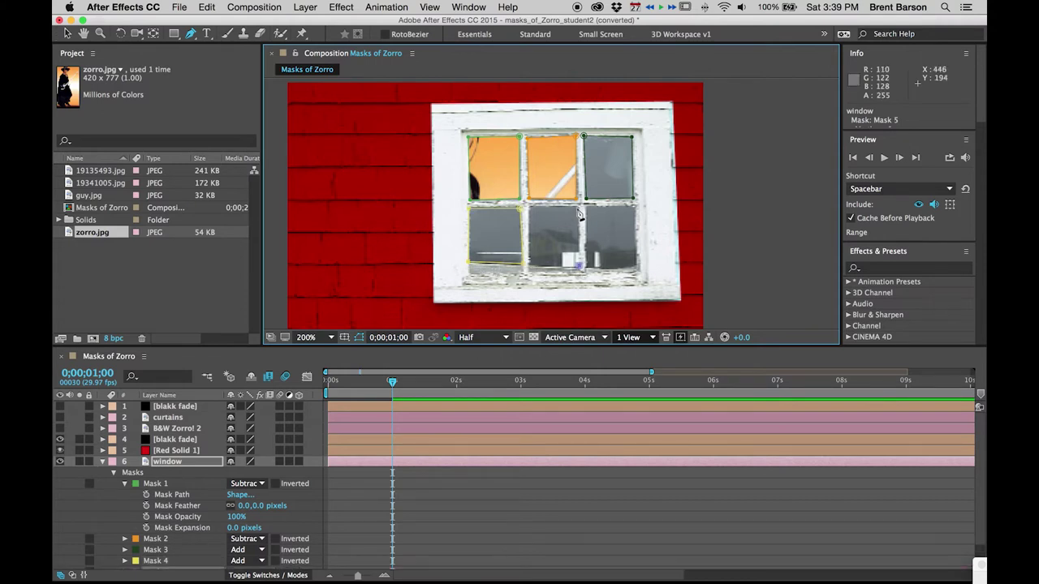
click(579, 209)
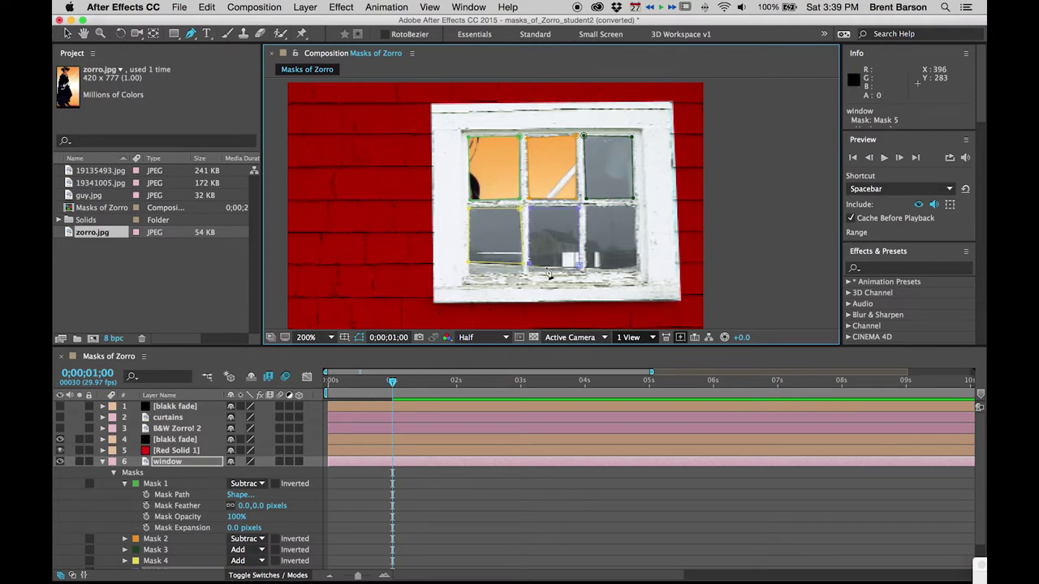
click(579, 267)
click(586, 266)
click(585, 209)
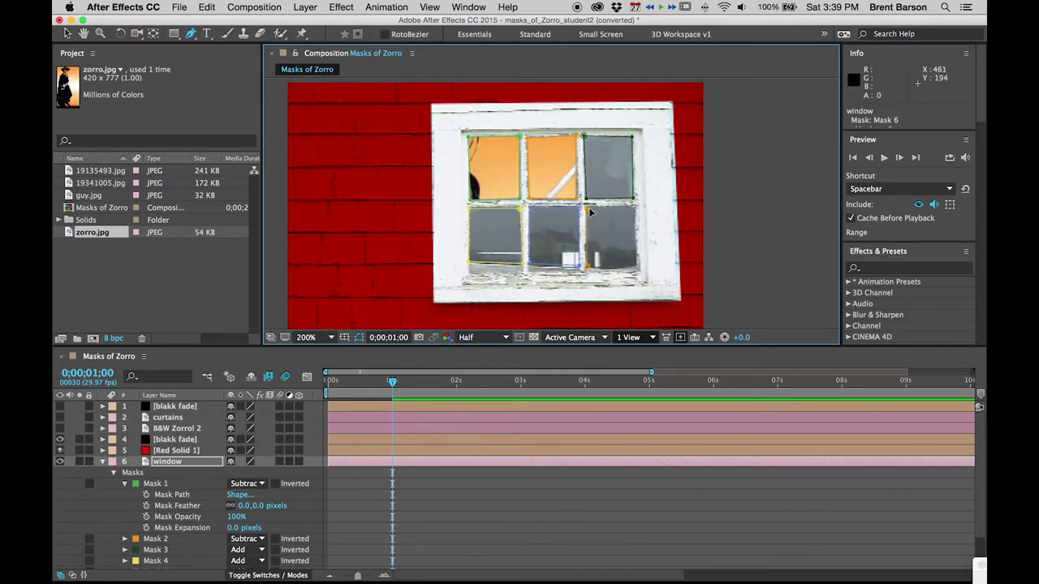
click(633, 209)
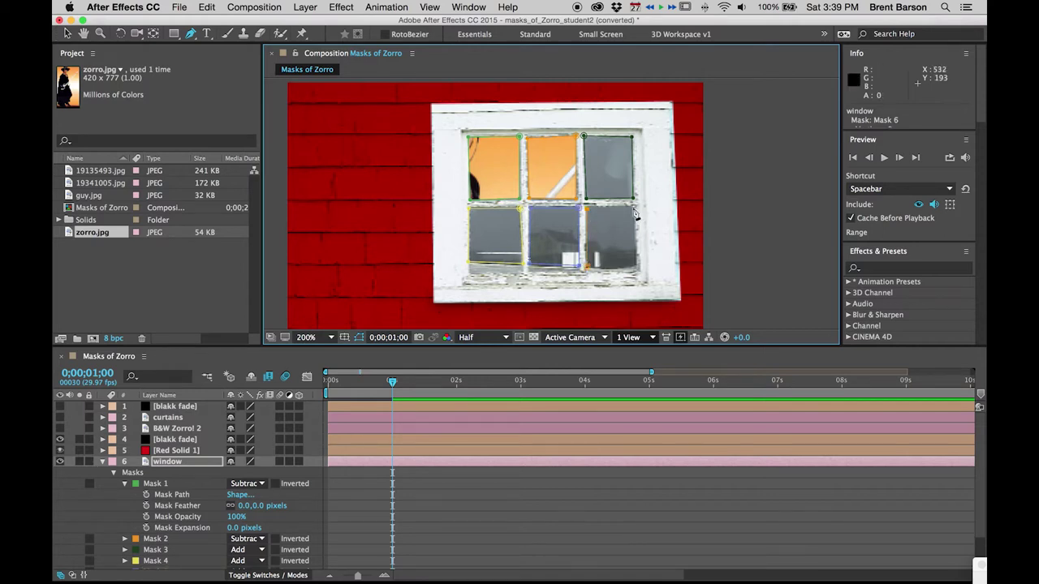
click(637, 268)
click(588, 269)
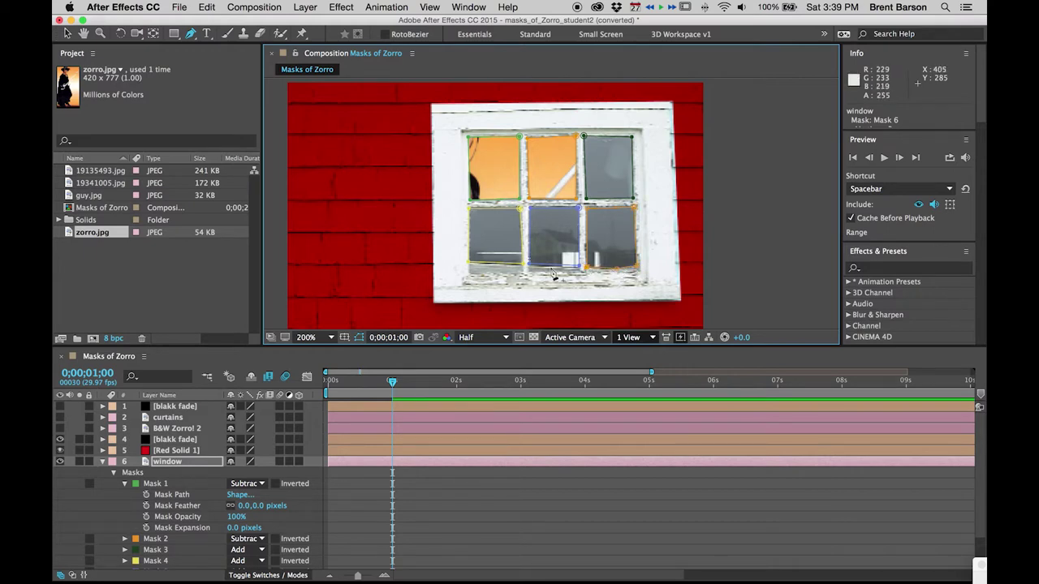
At 400% zoom, nudge Mask 4's lower-left and upper-right corners onto the pane corners
key(z)
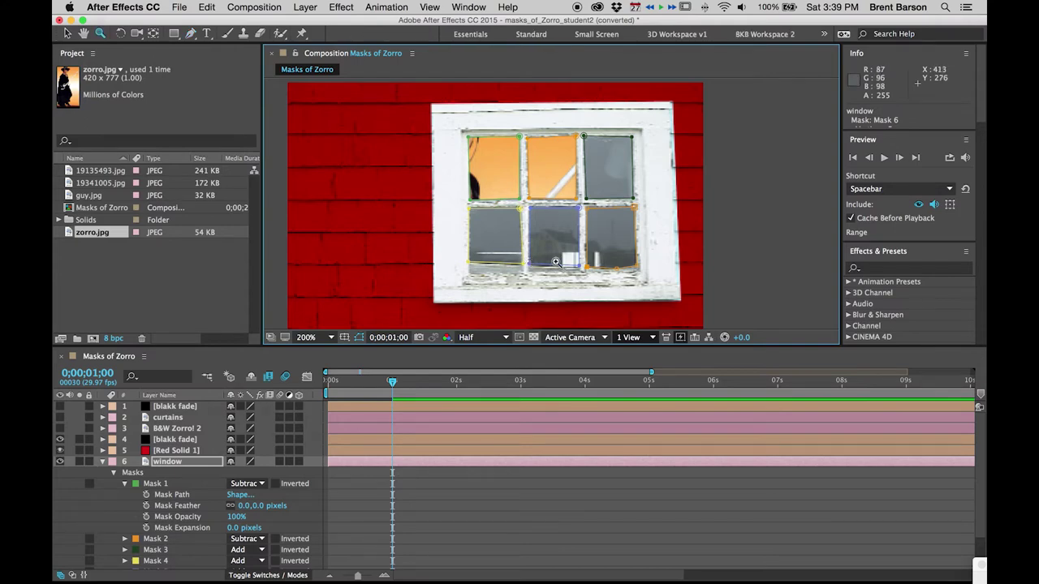
click(557, 264)
key(v)
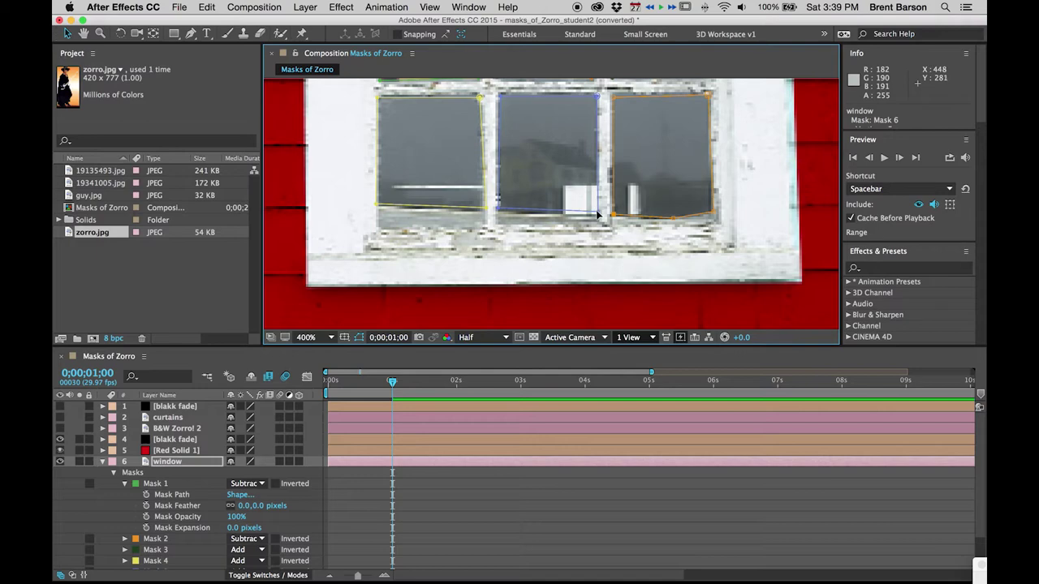
click(498, 213)
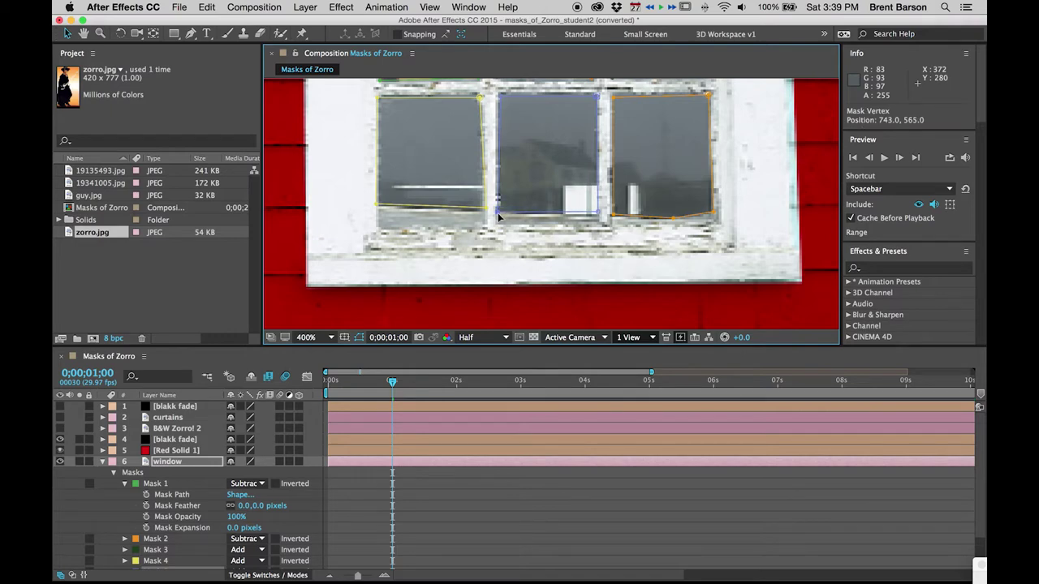
click(598, 215)
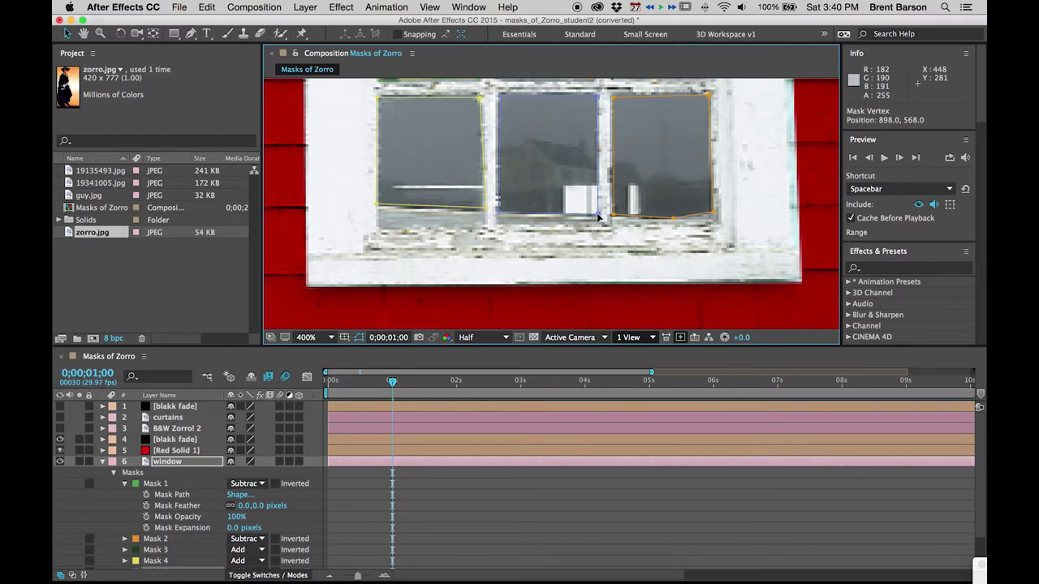
click(486, 209)
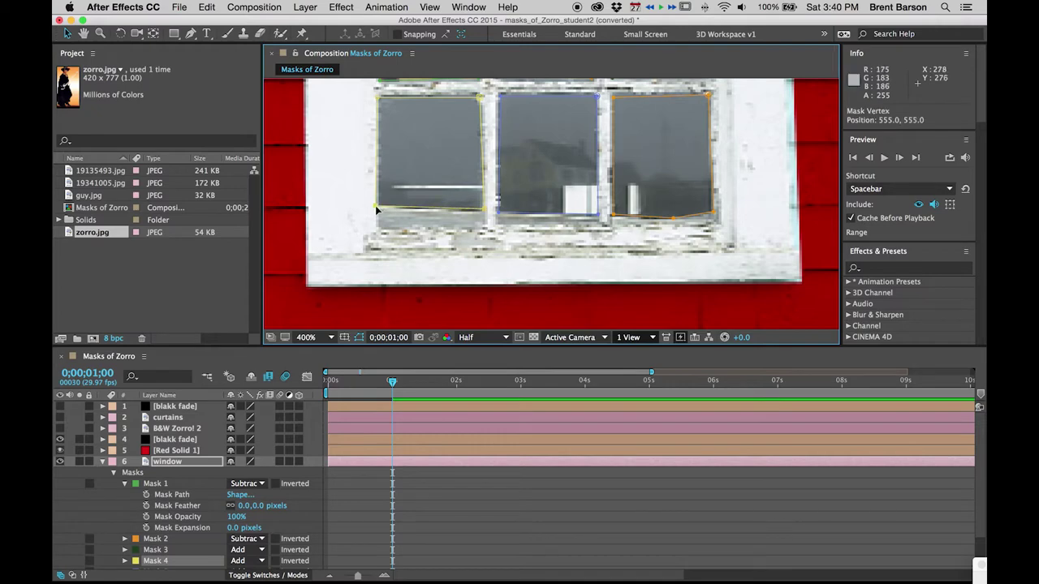
click(409, 170)
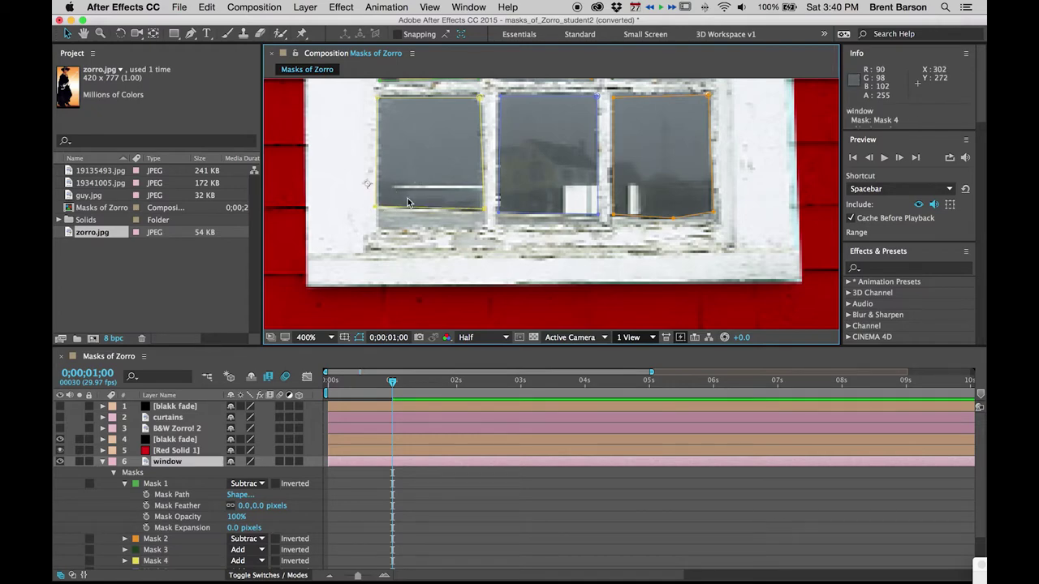
click(374, 206)
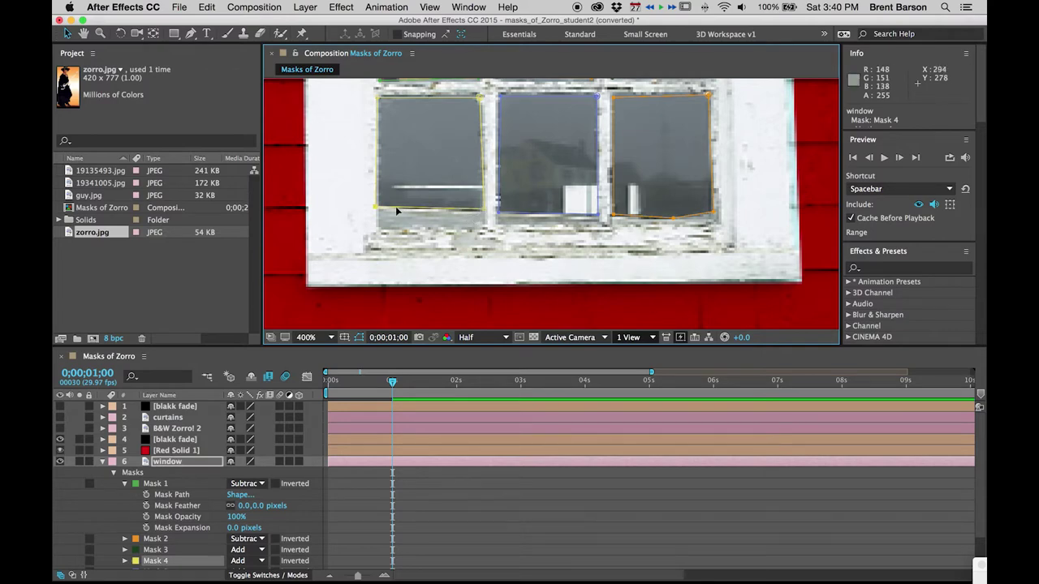
drag(373, 206, 377, 204)
drag(479, 99, 480, 97)
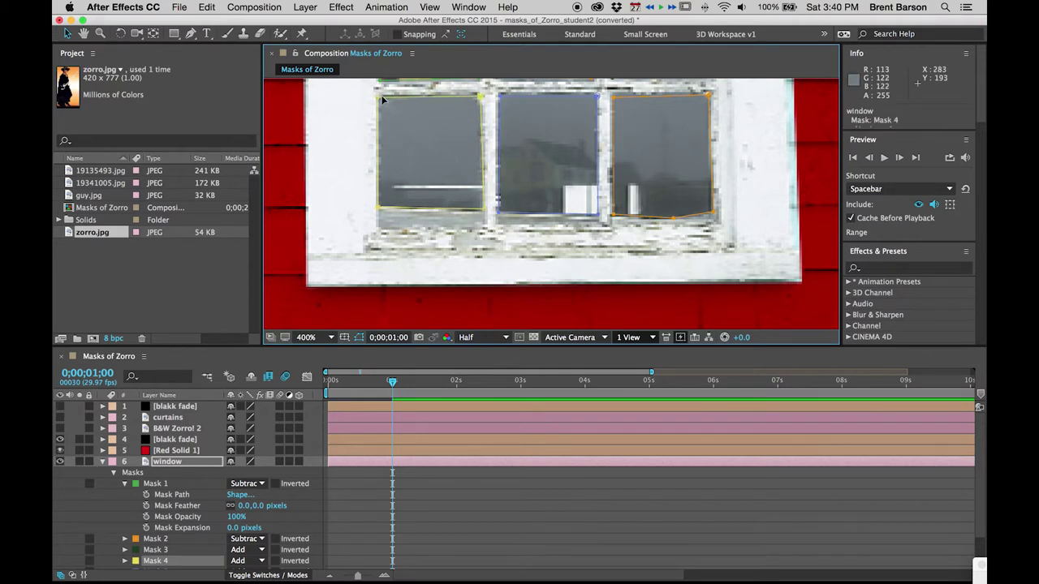
click(613, 99)
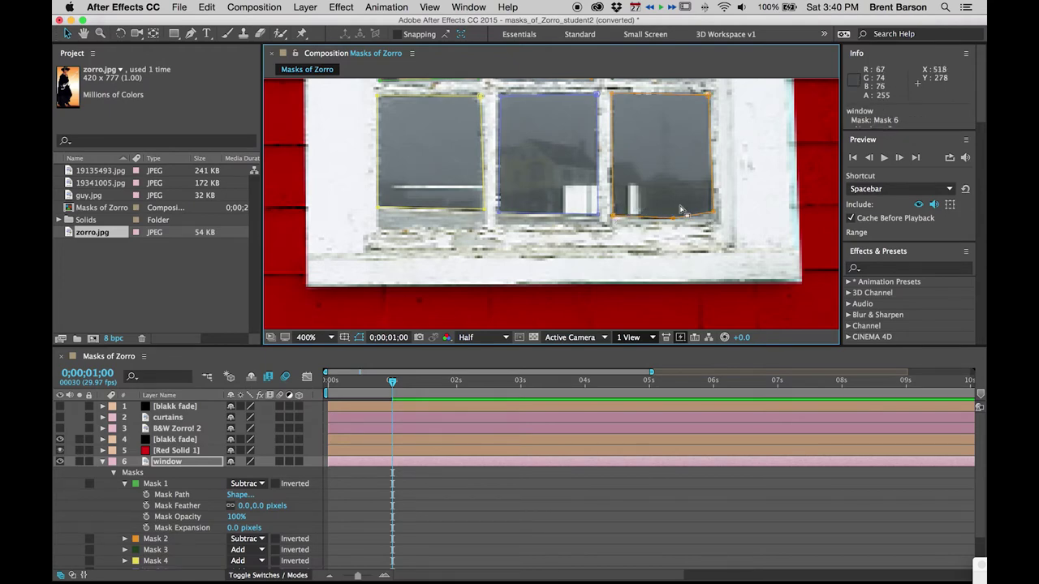
key(shift+slash)
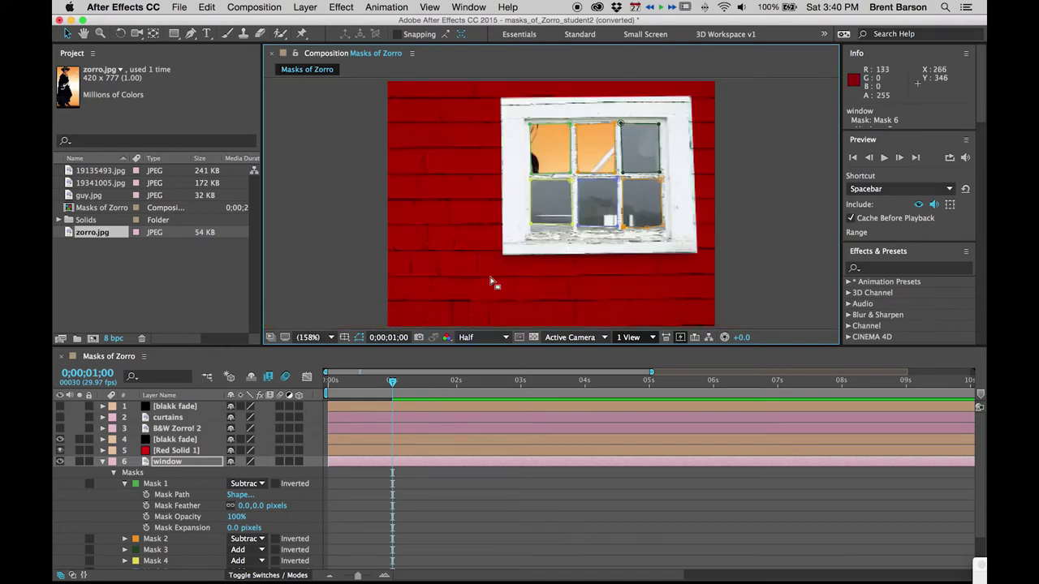
Change Masks 3 through 6 on the window layer from Add to Subtract
scroll(371, 512, down, 2)
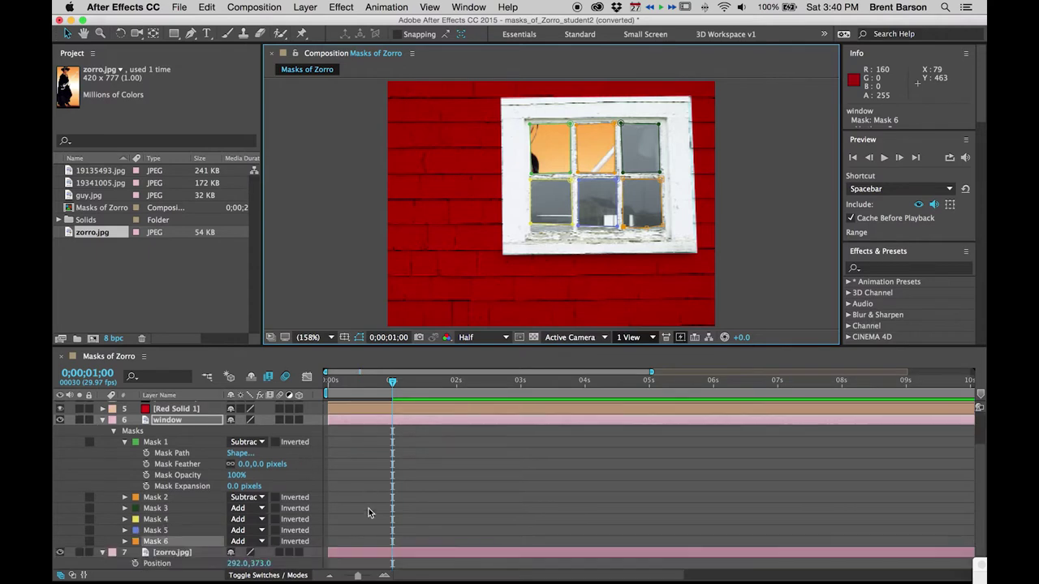
click(158, 509)
shift+click(157, 541)
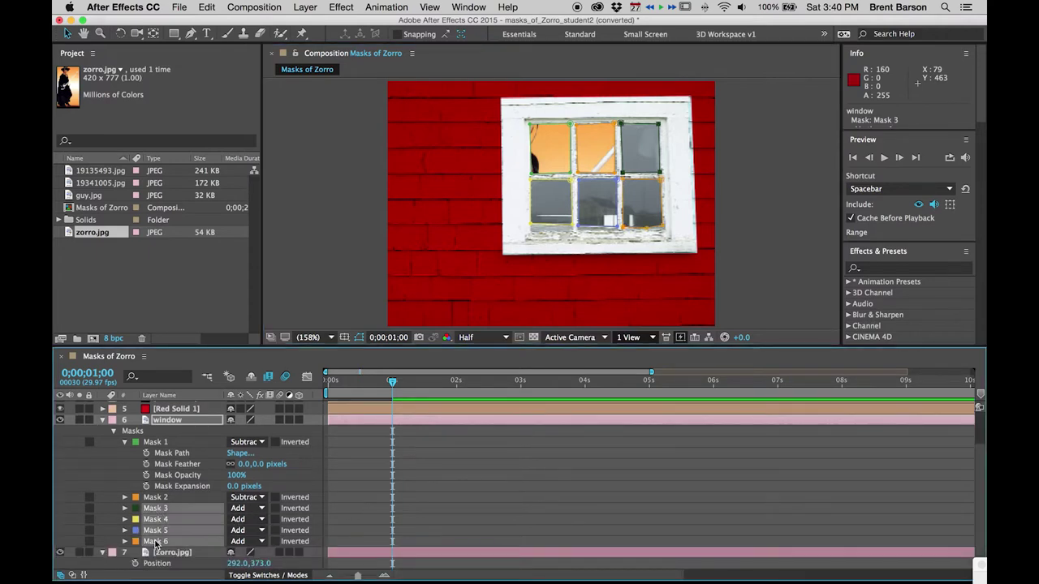
click(238, 509)
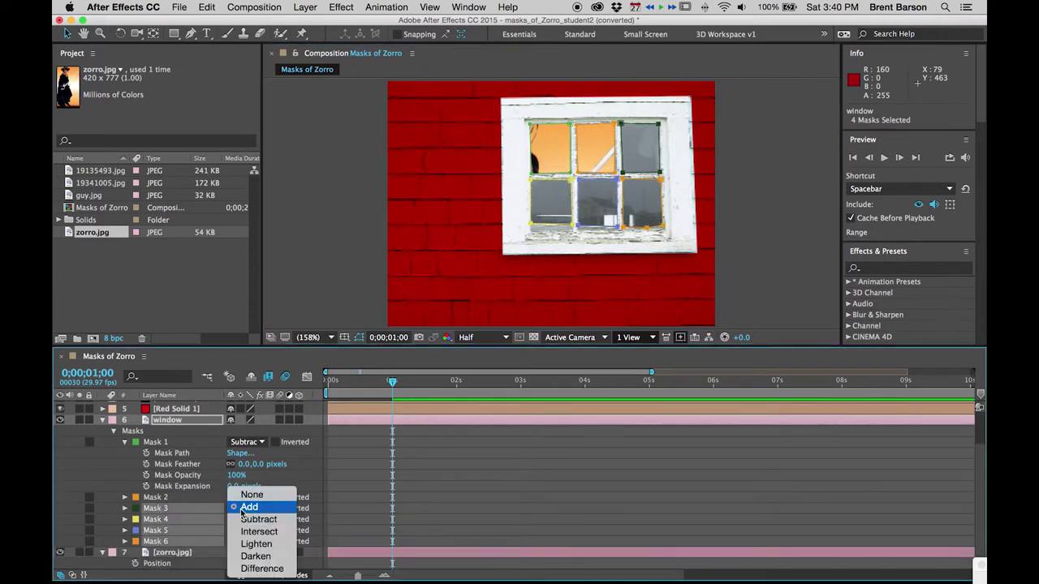
click(252, 520)
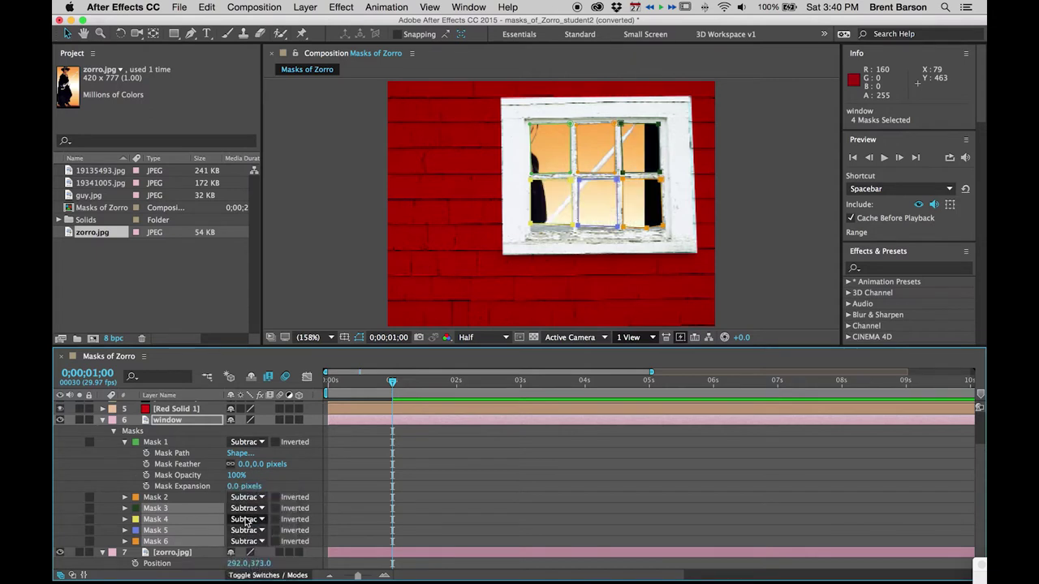
Deselect the masks and solo layer 7, zorro.jpg
click(509, 471)
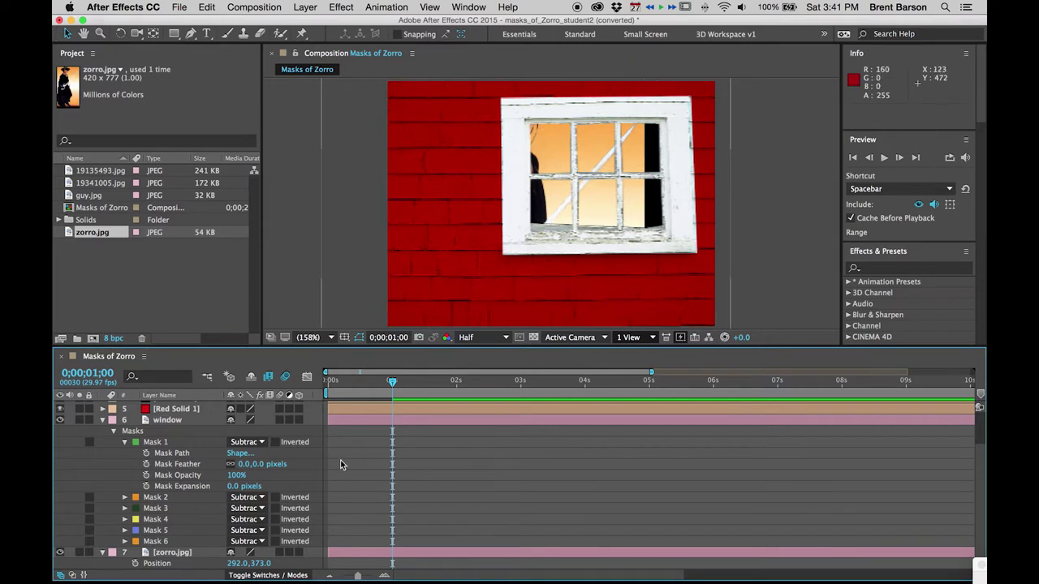
click(79, 553)
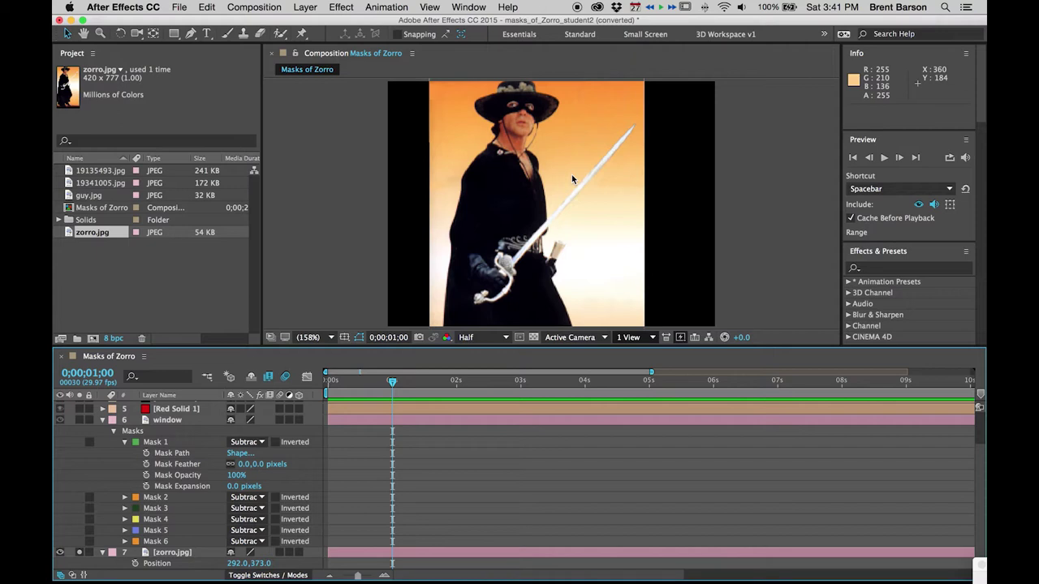
Open zorro.jpg in a maximized Layer panel with the Pen tool ready
double_click(170, 553)
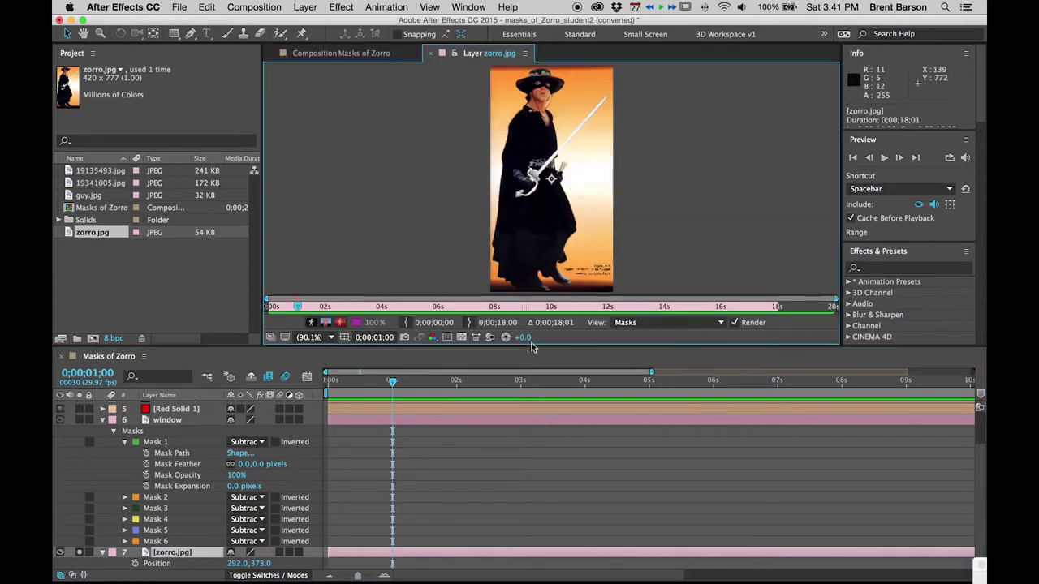
drag(529, 351, 528, 363)
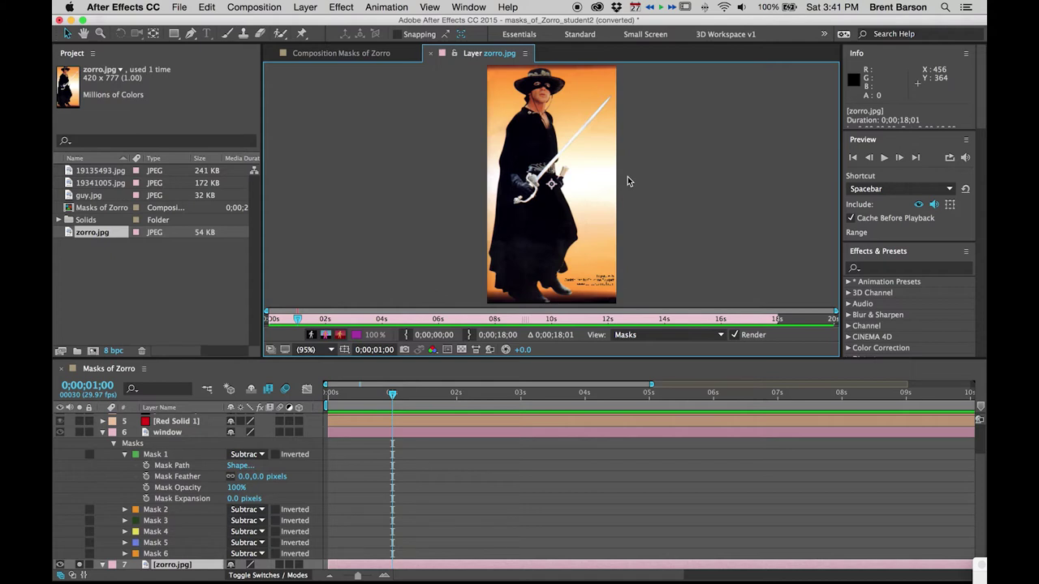
key(grave)
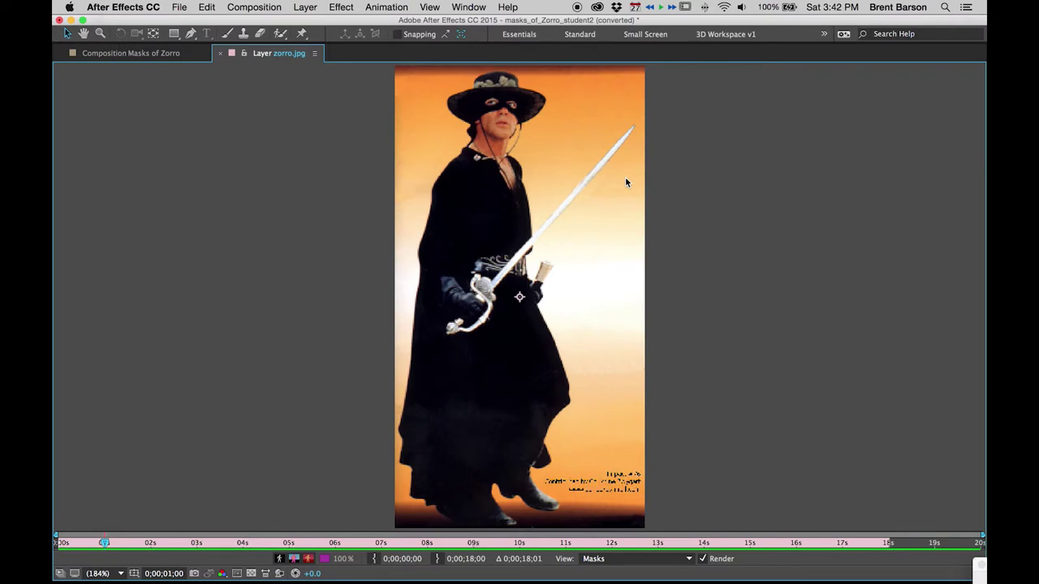
key(grave)
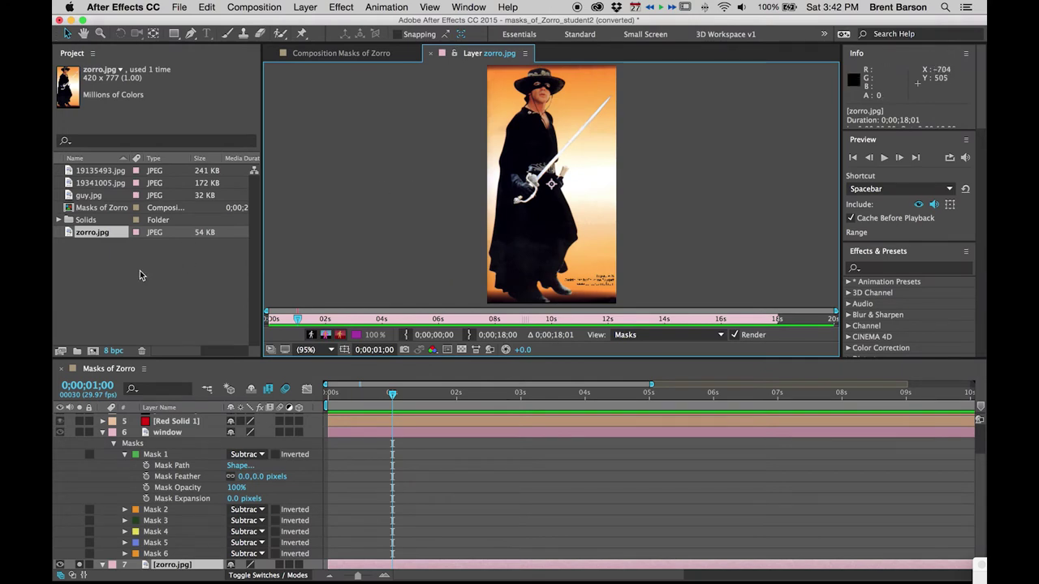
key(grave)
key(grave)
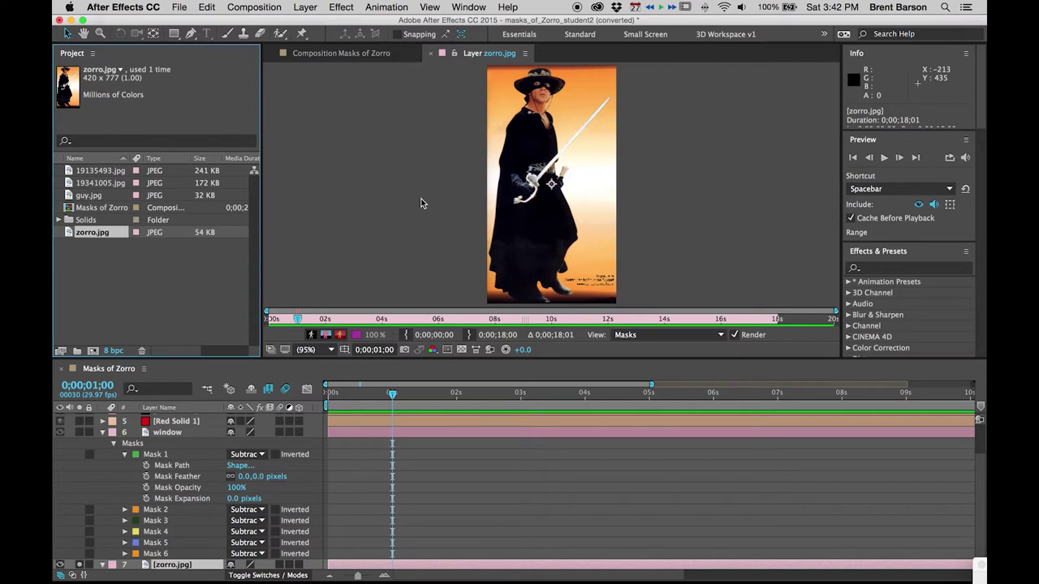
key(grave)
key(g)
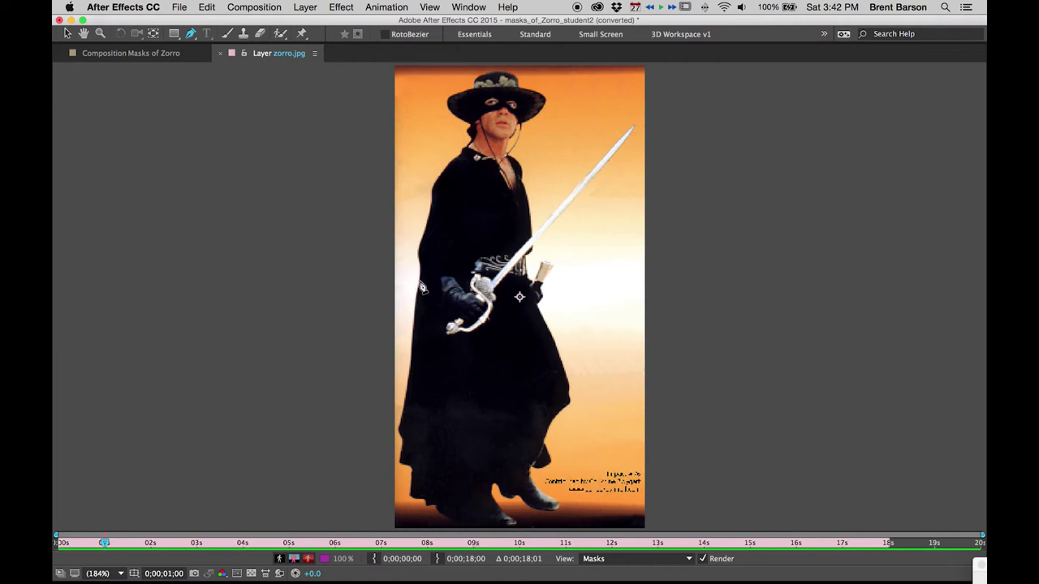
Place mask points up the cloak's left edge to the collar and neck
click(420, 282)
click(417, 253)
click(431, 213)
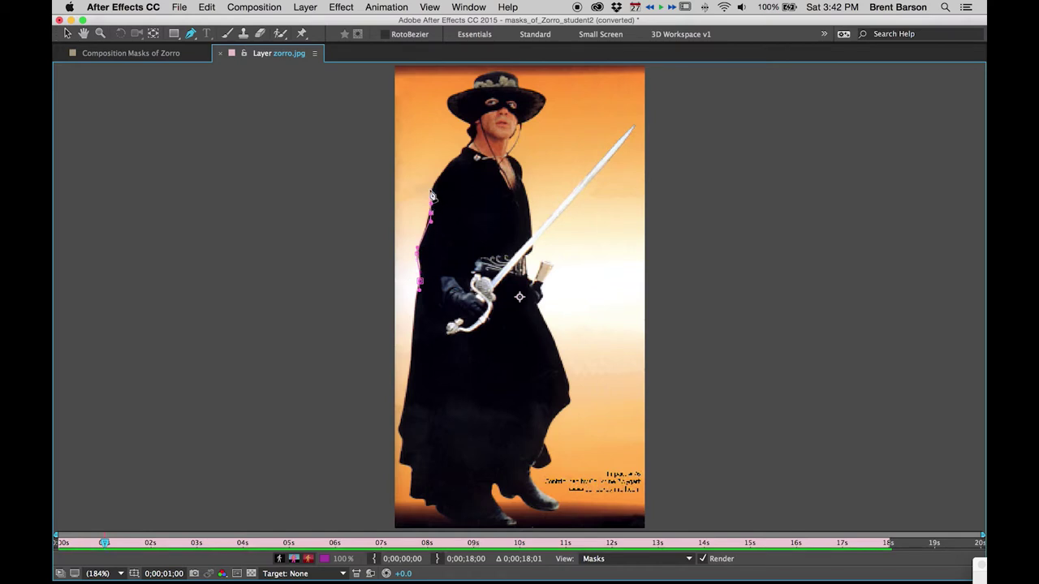
click(432, 183)
click(467, 147)
click(469, 129)
Zoomed in, continue the mask from the neck around the hat brim and curved hat top
scroll(474, 130, up, 1)
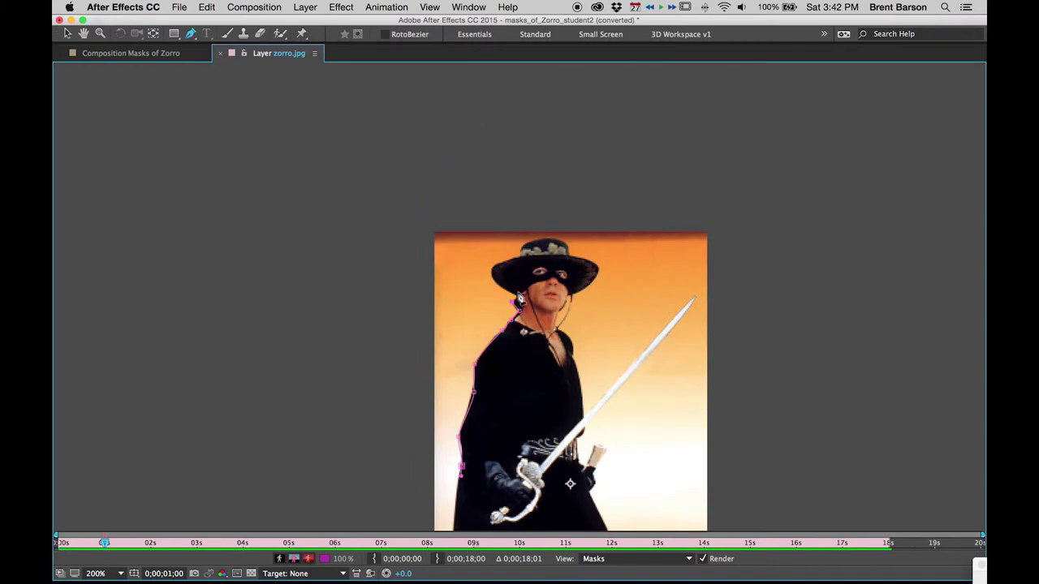
scroll(520, 298, up, 2)
scroll(506, 287, right, 3)
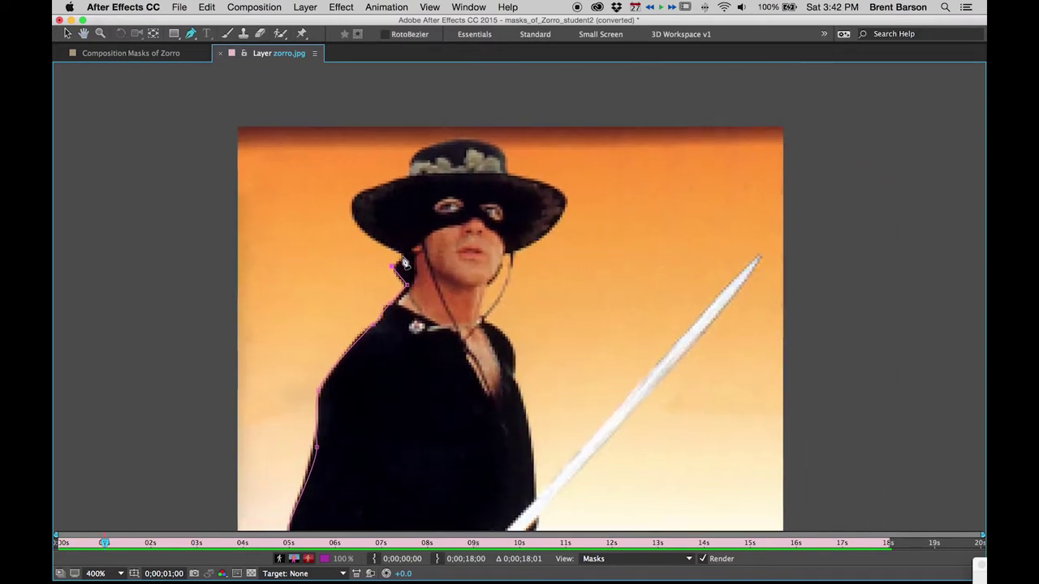
click(402, 258)
drag(354, 217, 350, 178)
click(408, 178)
drag(459, 138, 517, 142)
mouse_move(518, 136)
mouse_down()
mouse_move(515, 153)
mouse_move(513, 137)
mouse_up()
Extend the mask down the hat's right edge, right brim and face to the shoulder
click(504, 171)
click(504, 173)
drag(566, 201, 567, 218)
drag(505, 255, 472, 258)
click(508, 337)
Continue the Zorro mask down the arm and along the sword to its tip
click(515, 378)
mouse_move(537, 496)
mouse_down()
mouse_move(530, 549)
mouse_move(537, 515)
mouse_up()
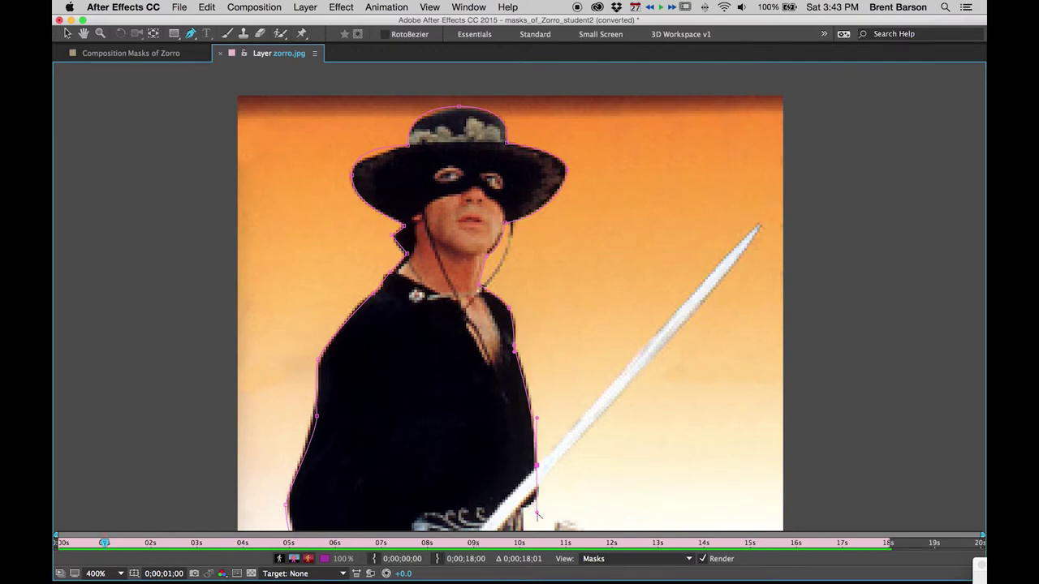
drag(538, 516, 567, 438)
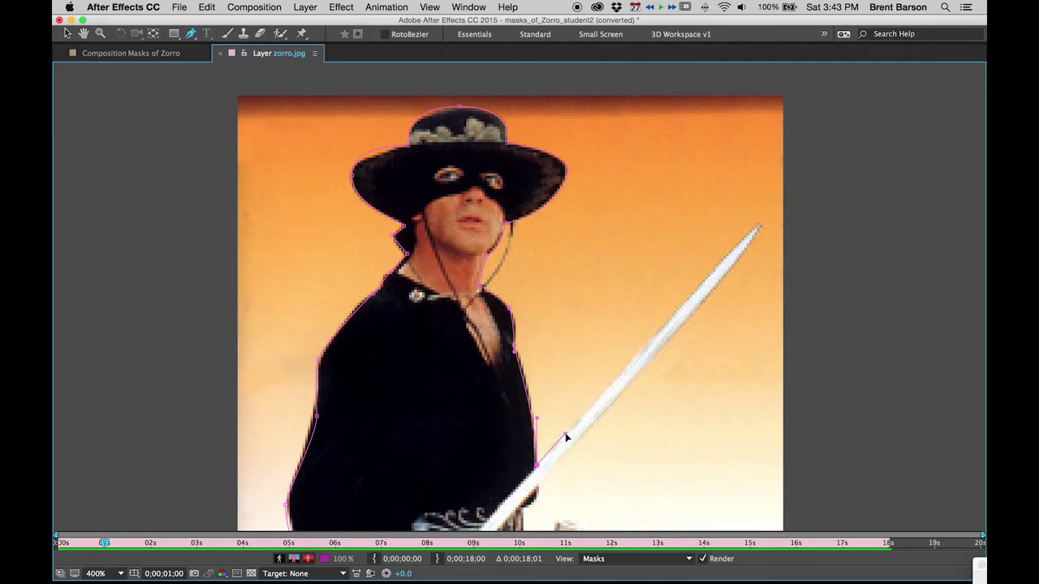
click(724, 259)
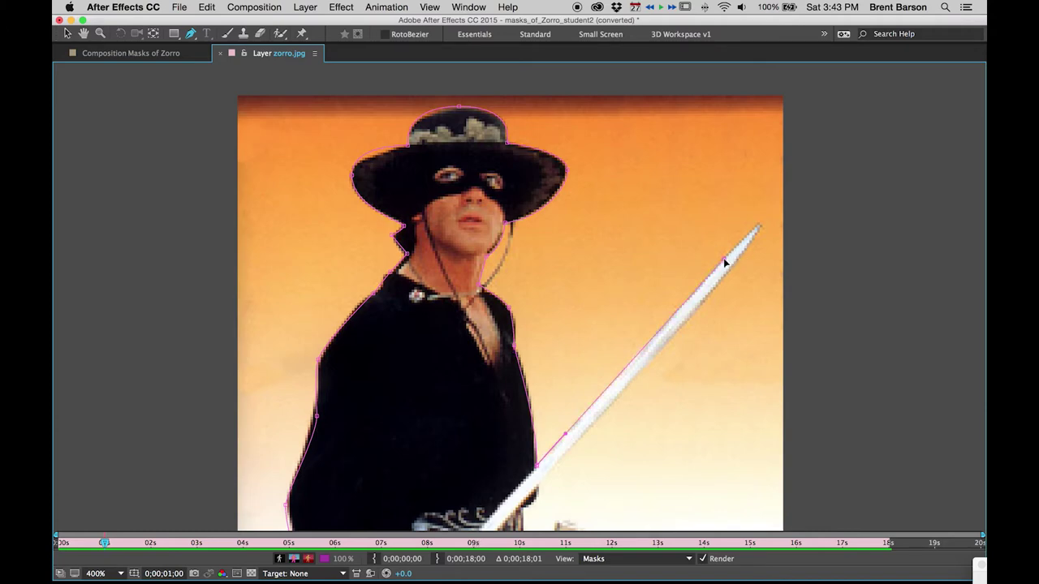
click(759, 225)
Add points around the sword hilt and sheath, then close the mask at its start
key(space)
drag(513, 509, 519, 325)
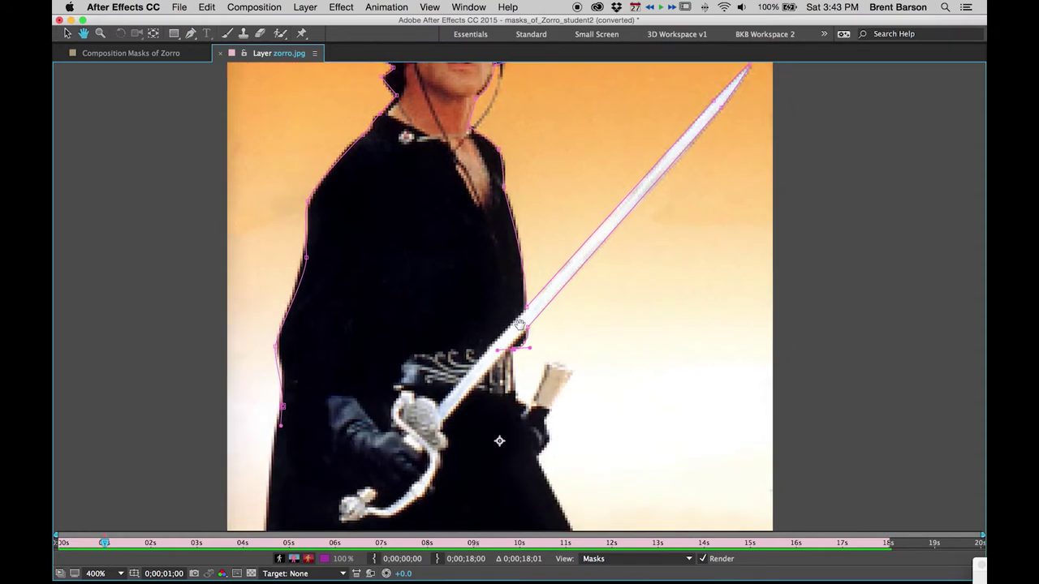
click(513, 391)
click(526, 404)
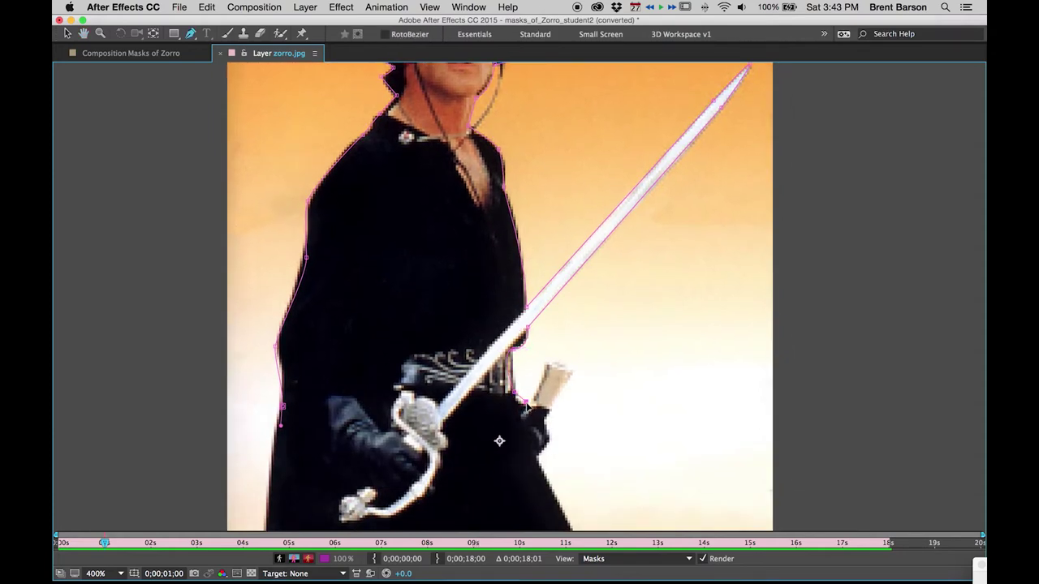
click(549, 361)
click(572, 371)
click(546, 420)
click(551, 436)
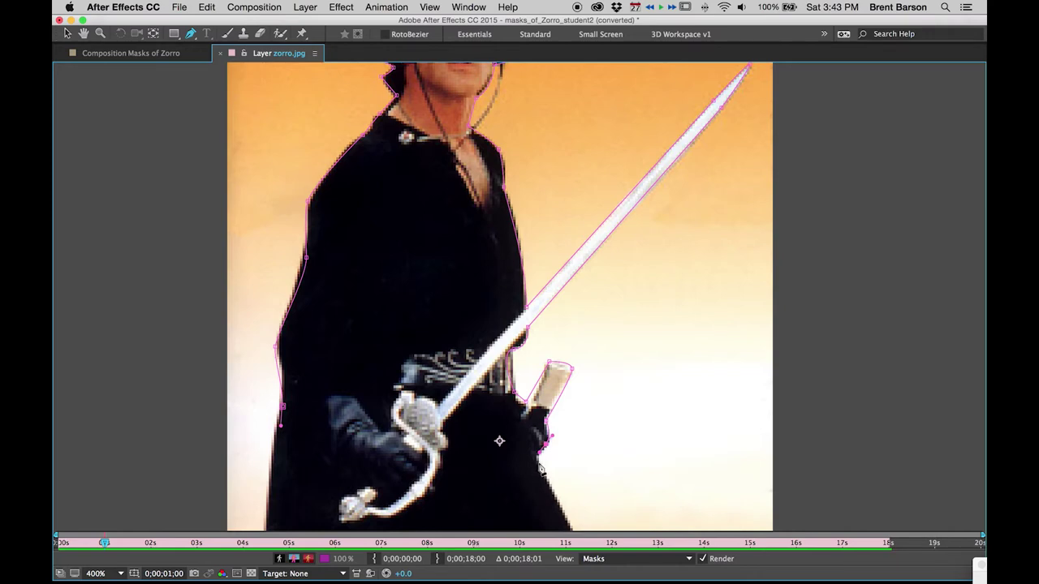
click(272, 447)
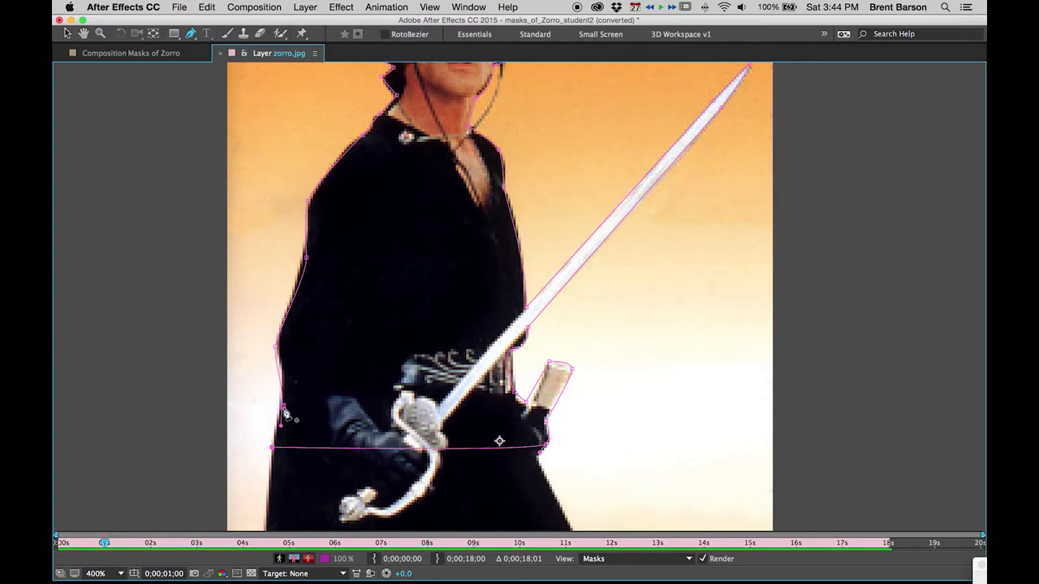
click(284, 412)
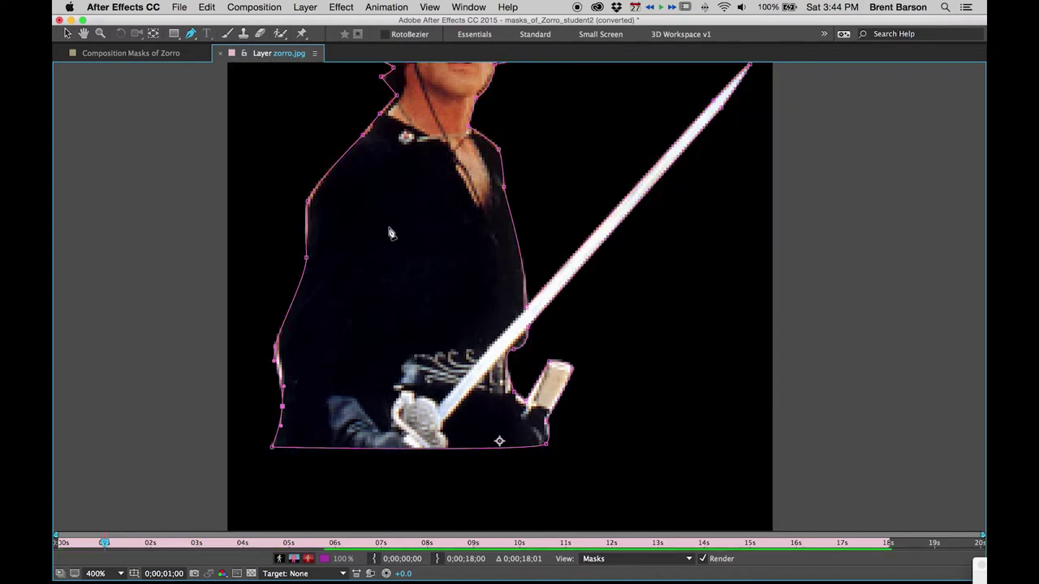
Drag Bezier handles on the hat-brim and crown vertices to curve the mask over the hat
key(h)
drag(388, 283, 391, 370)
key(g)
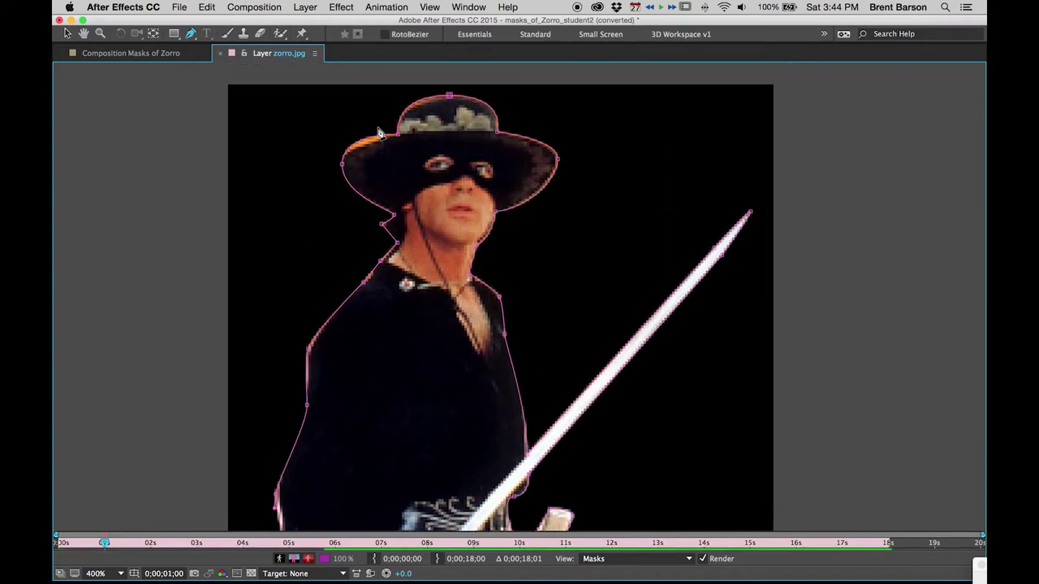
click(67, 33)
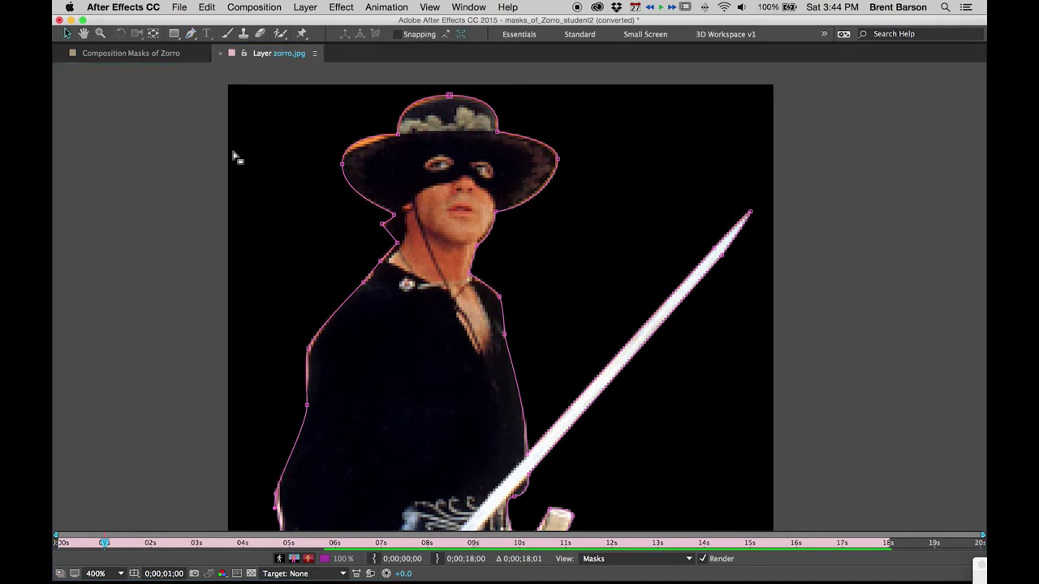
mouse_move(342, 164)
mouse_down()
mouse_move(341, 134)
mouse_move(339, 151)
mouse_up()
drag(451, 95, 511, 101)
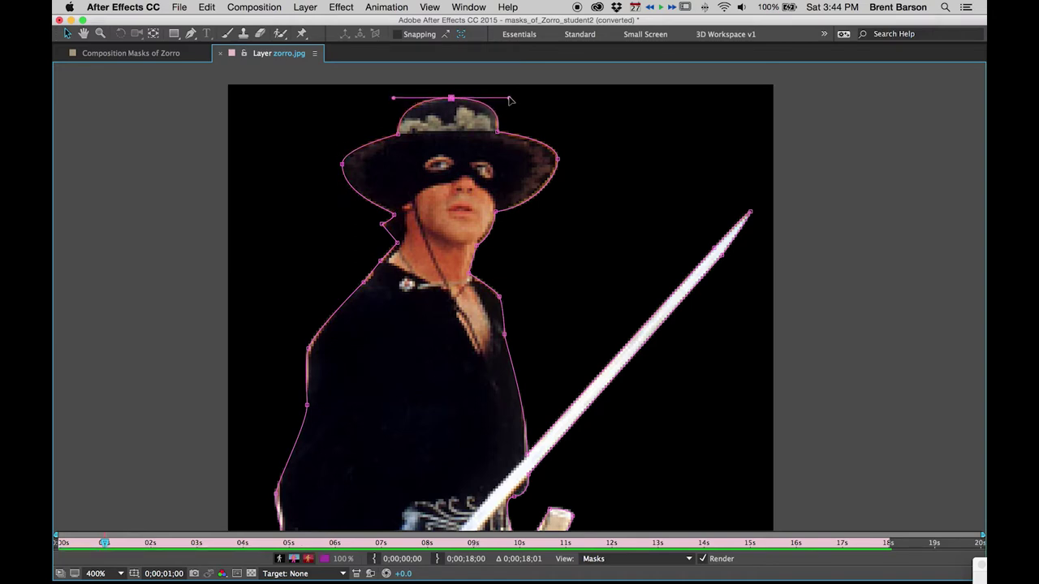
click(496, 132)
Return to the composition and turn off solo on zorro.jpg so the barn window shows
key(grave)
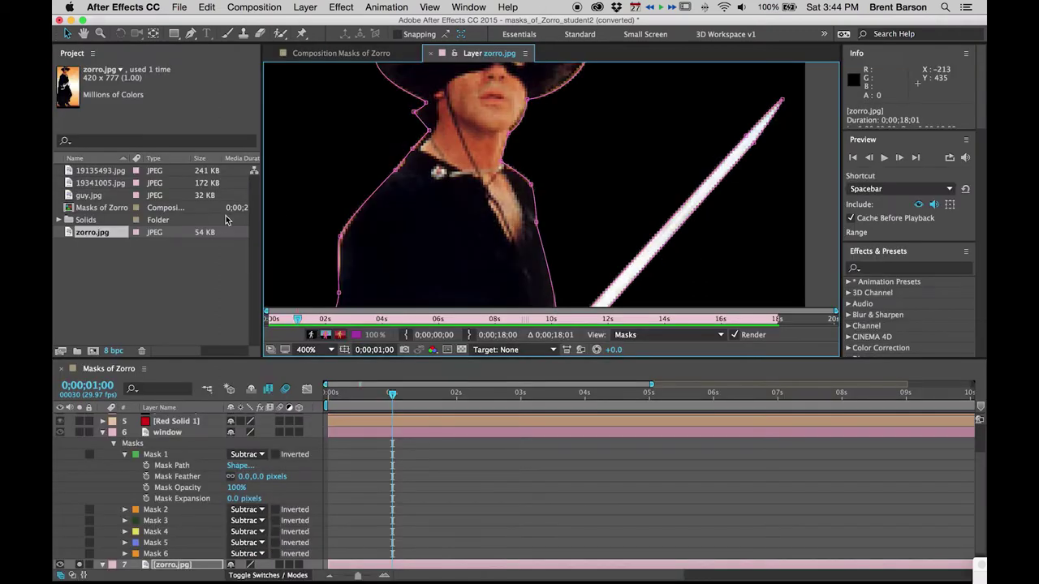
click(430, 53)
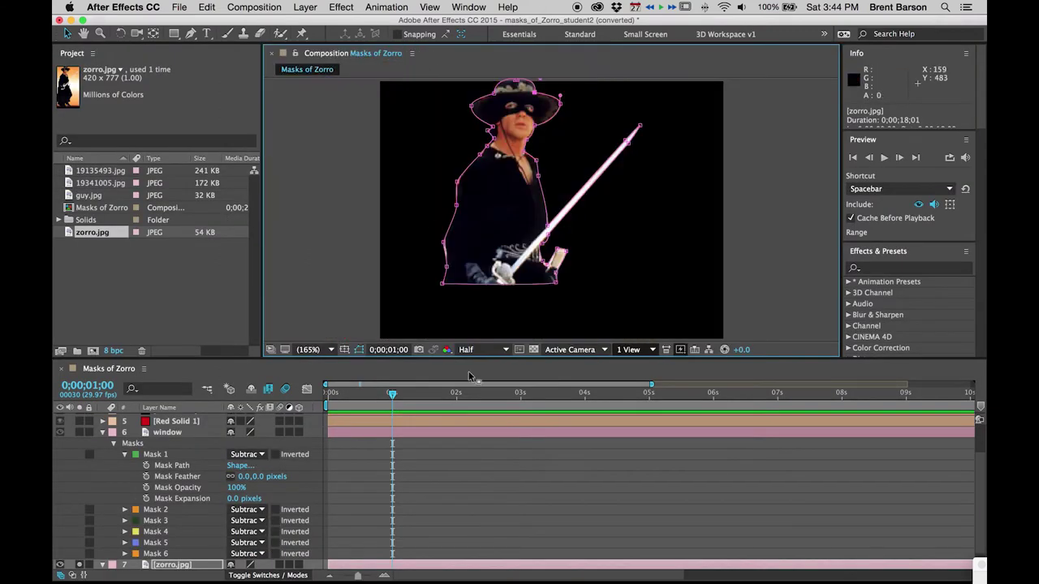
click(431, 494)
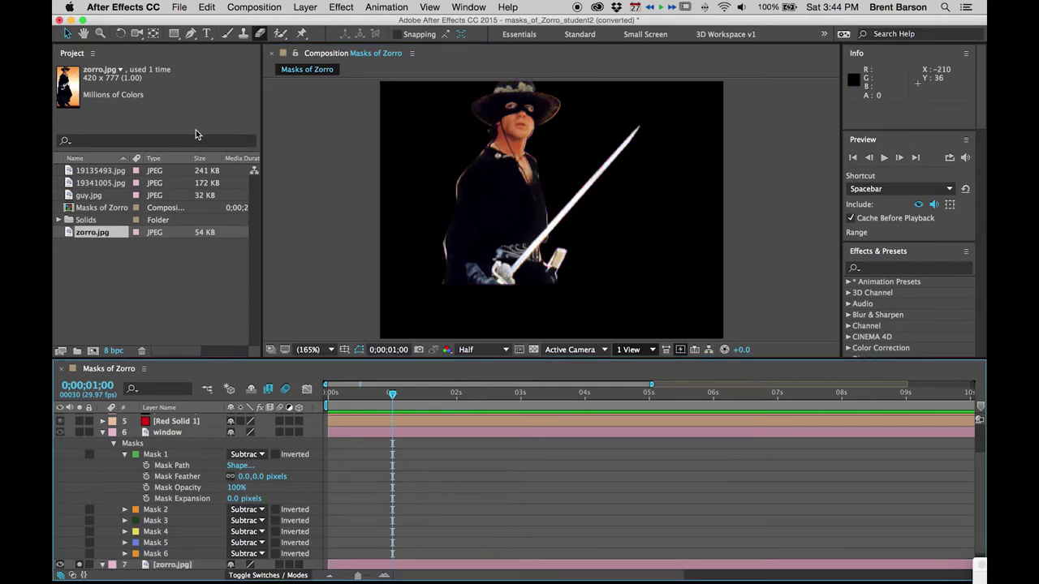
click(78, 565)
click(79, 566)
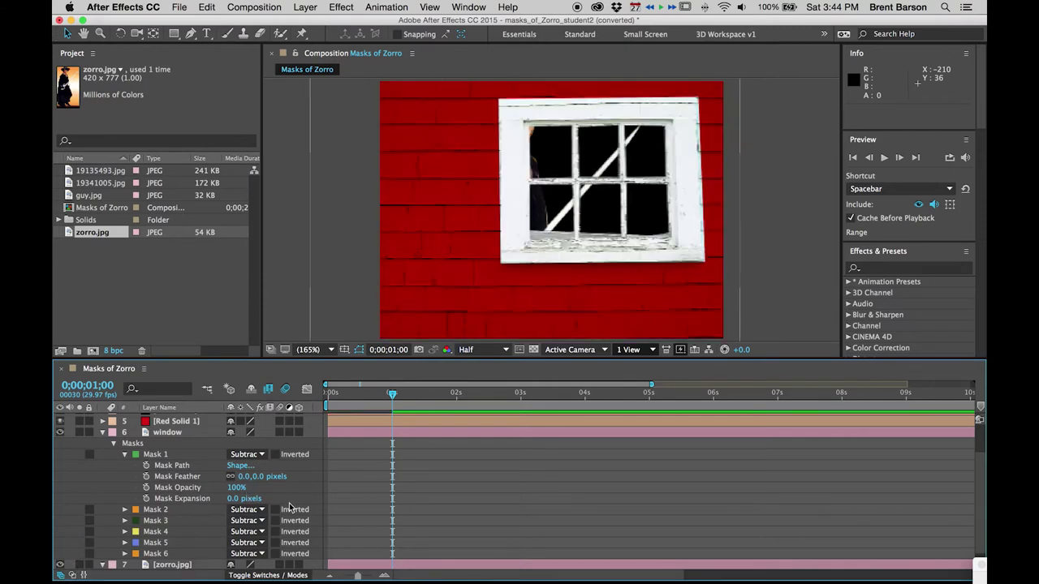
Move the zorro.jpg layer to the lower left beside the window, at 68.3,468.5
scroll(450, 497, down, 2)
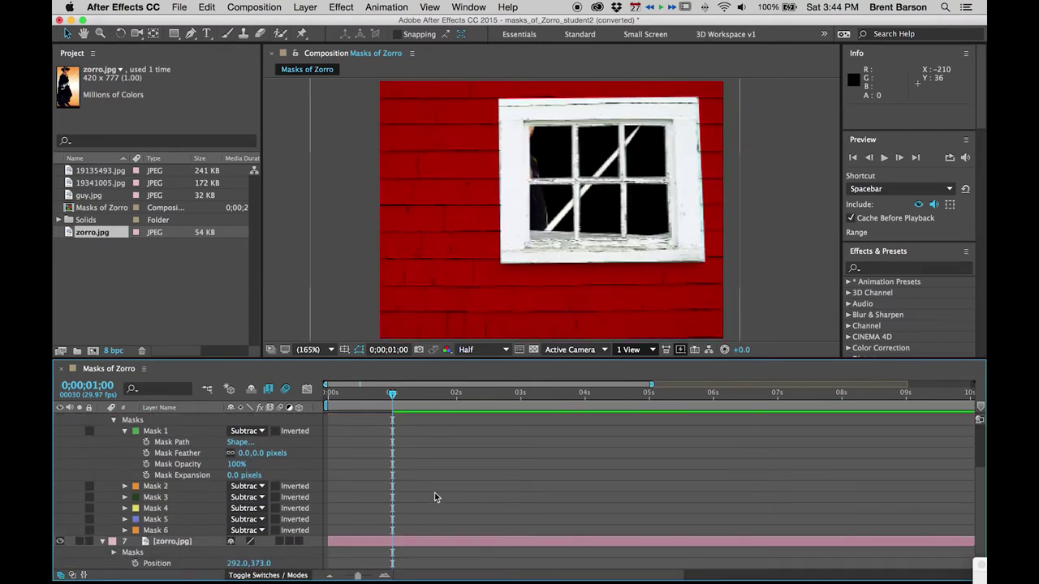
scroll(435, 491, up, 4)
click(430, 477)
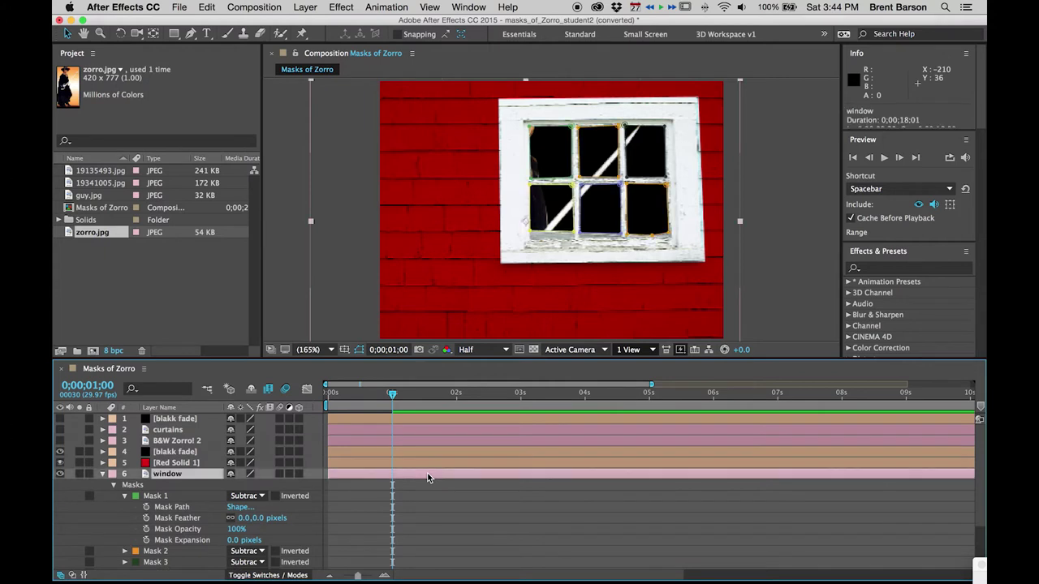
key(m)
click(414, 486)
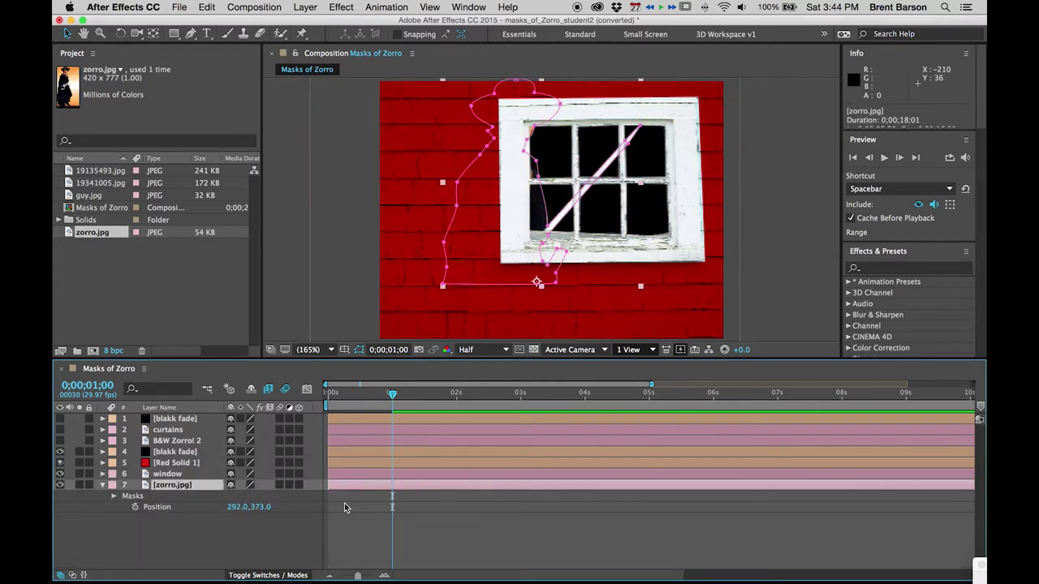
key(y)
key(v)
drag(541, 221, 419, 268)
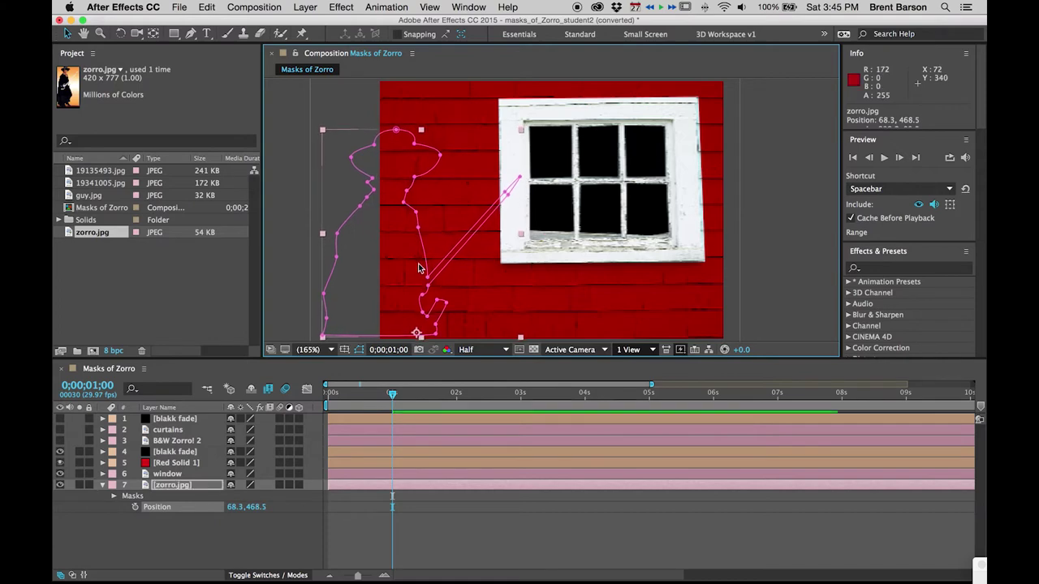
Set the work area to start at 1 second and run 0;00;03;02, to about 4 seconds
scroll(954, 232, down, 15)
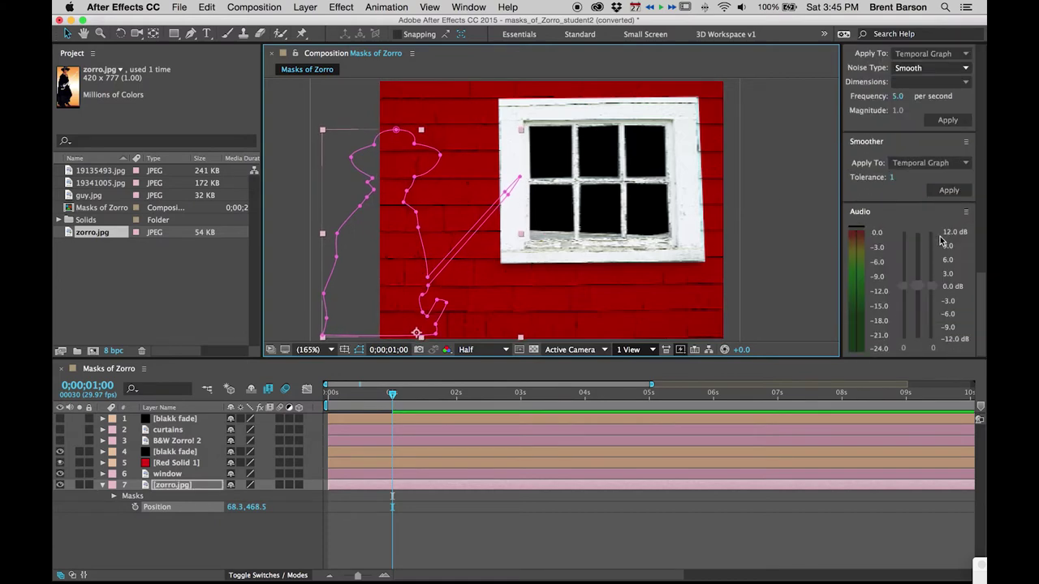
scroll(945, 237, up, 5)
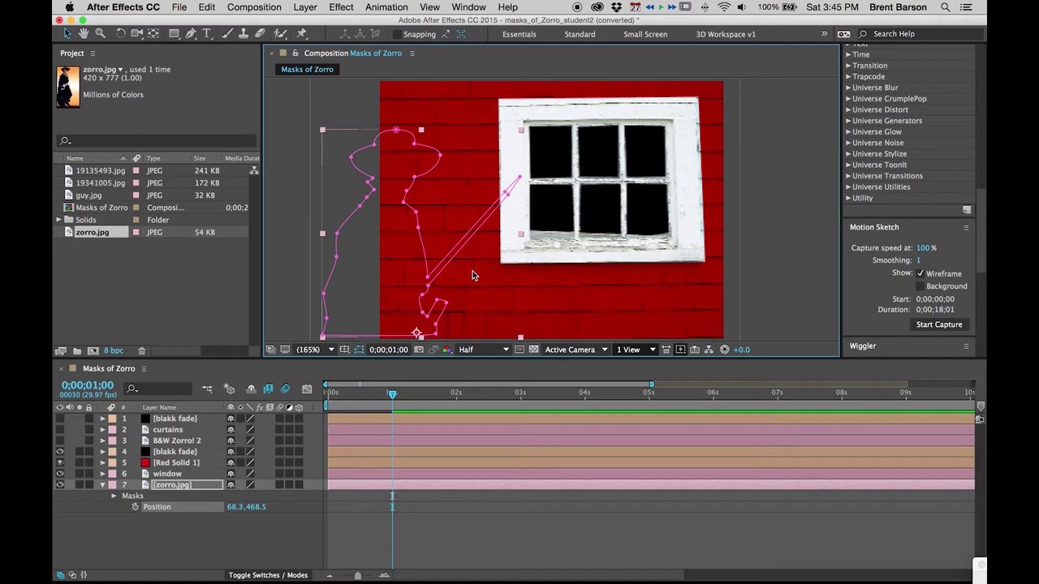
key(b)
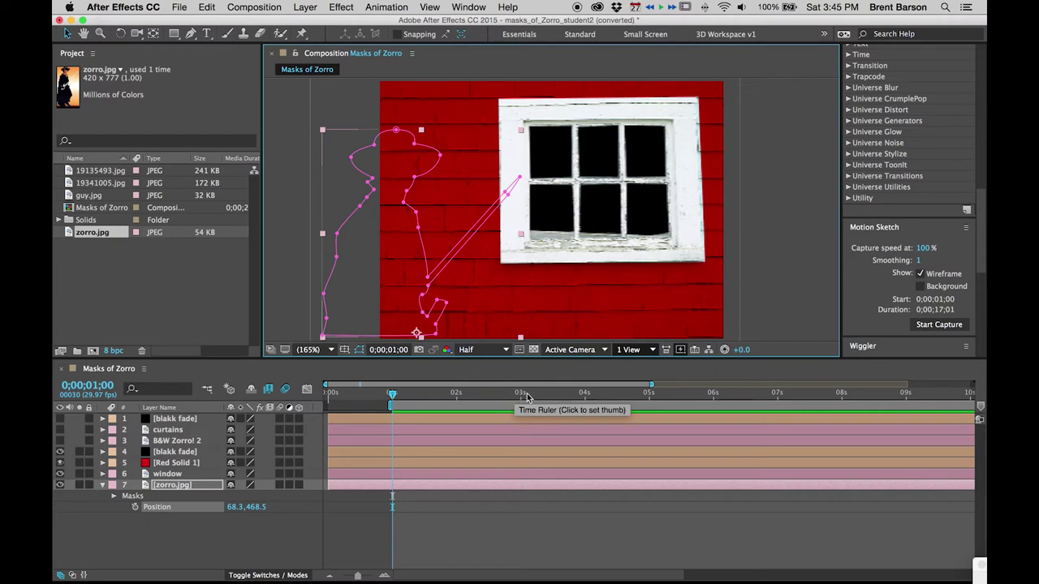
click(585, 395)
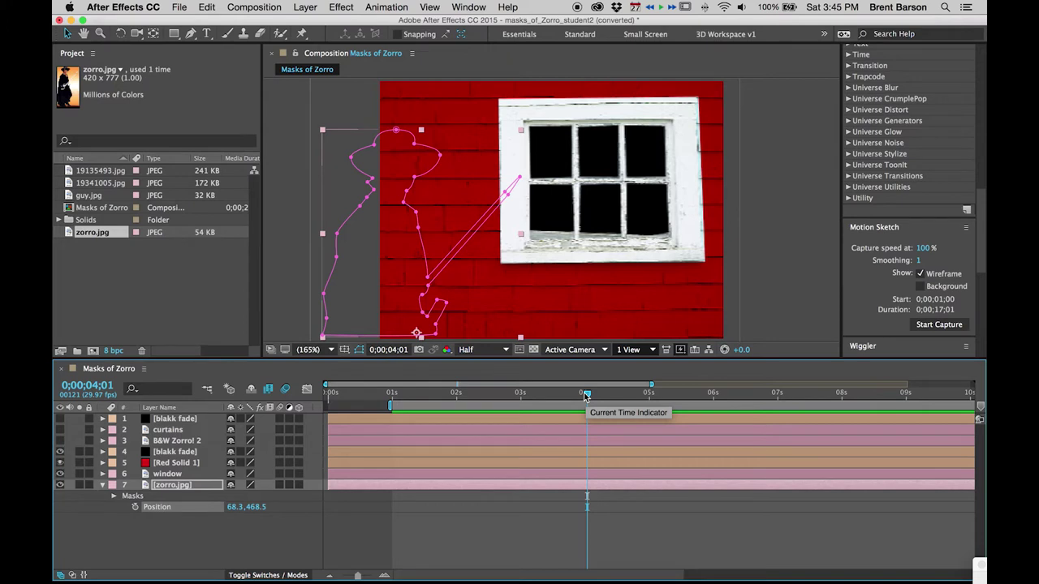
click(393, 395)
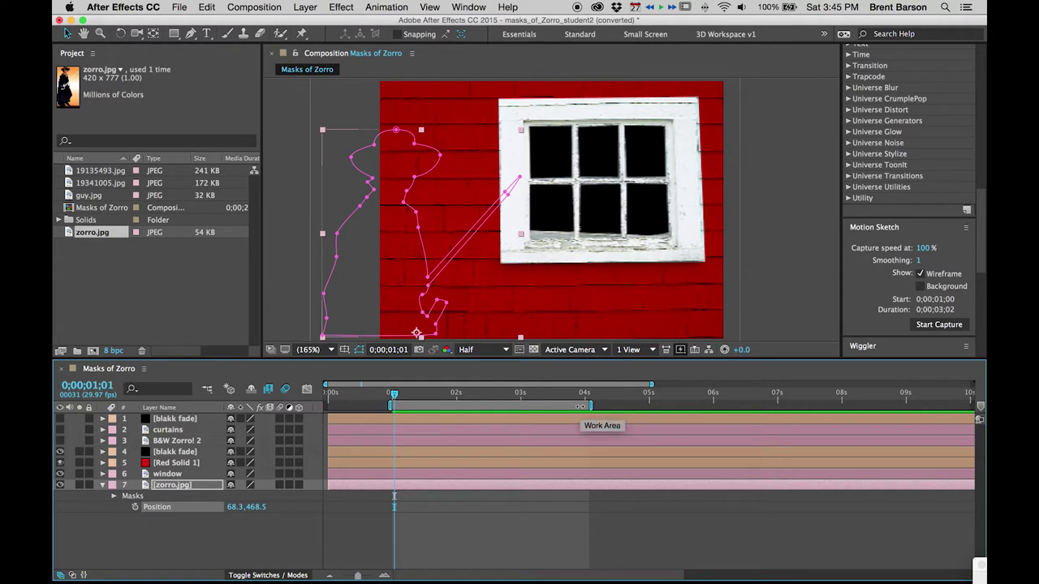
Motion-sketch Zorro sweeping across the barn wall, then zoom the timeline to check the keyframes
click(940, 325)
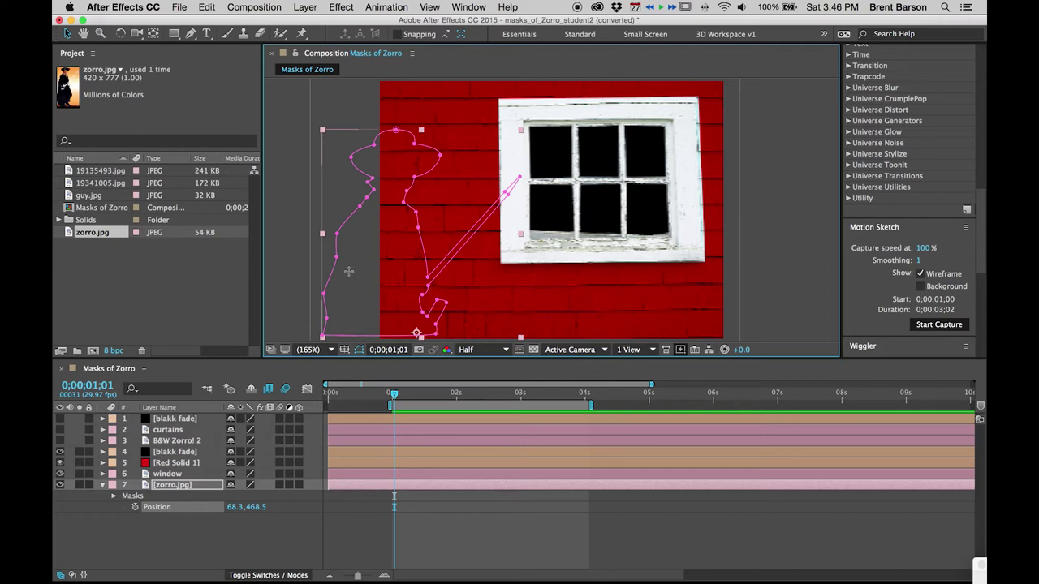
mouse_move(349, 273)
mouse_down()
mouse_move(490, 262)
mouse_move(524, 276)
mouse_move(704, 263)
mouse_up()
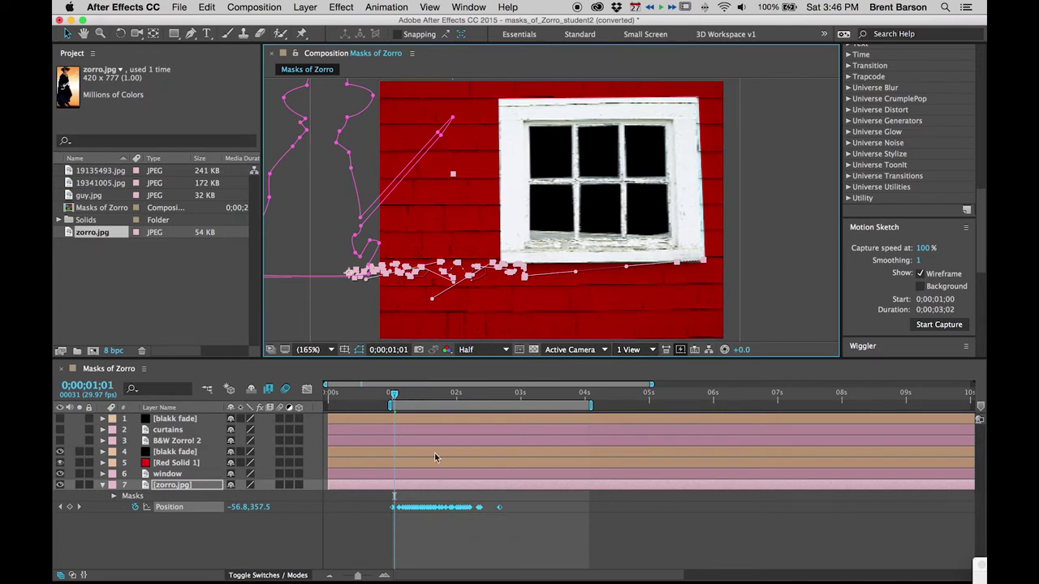
key(equal)
key(equal)
key(equal)
key(equal)
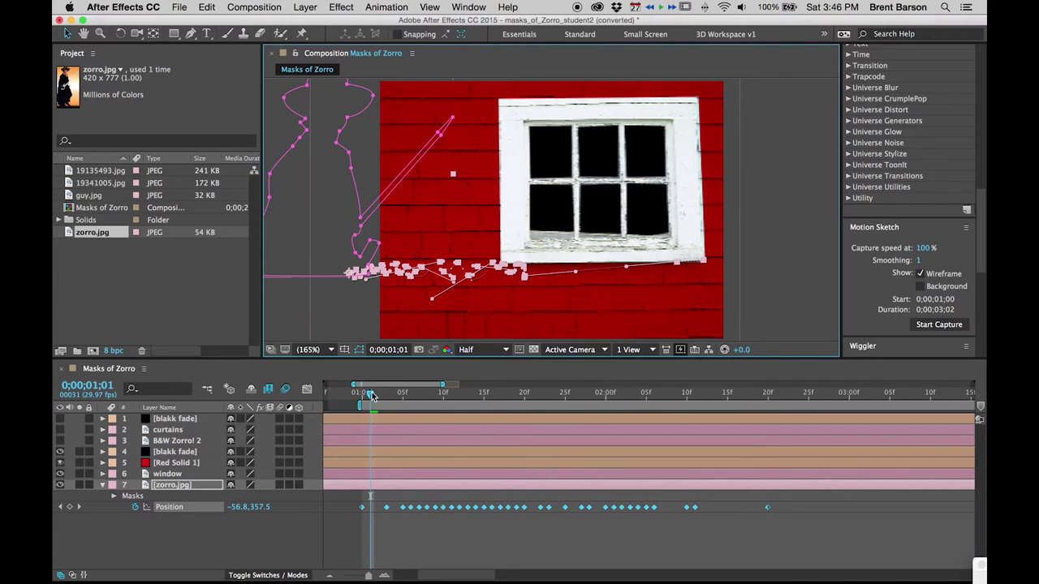
drag(375, 396, 363, 430)
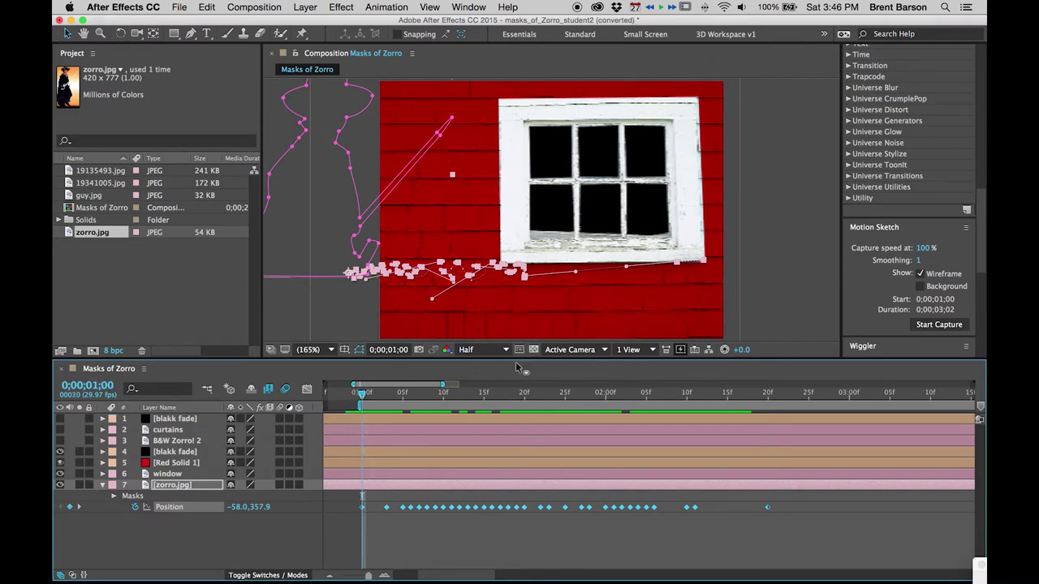
Select all of Zorro's Position keyframes and step through them to the keyframe at 1;09
key(minus)
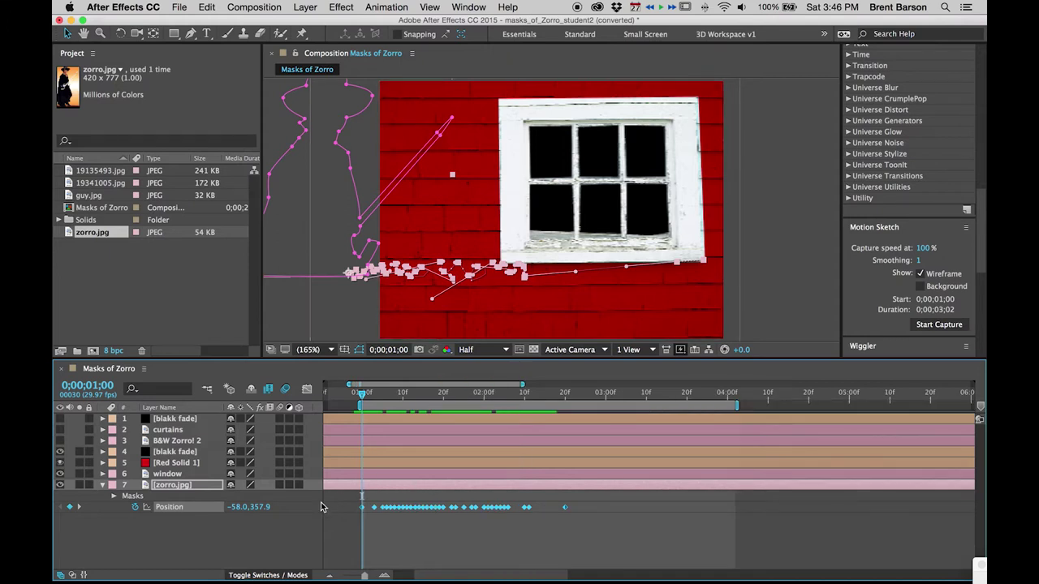
click(175, 529)
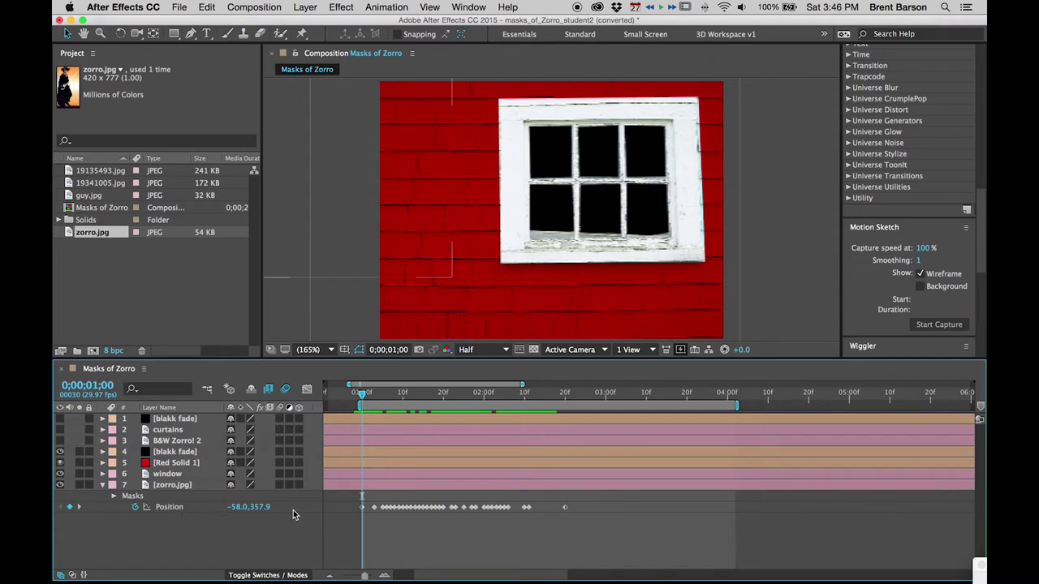
click(168, 507)
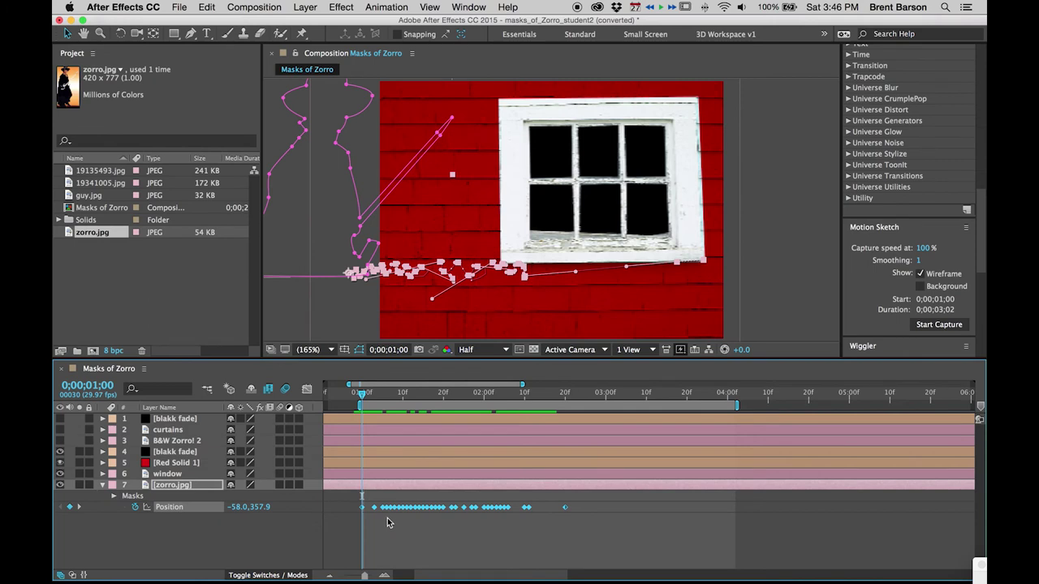
click(79, 507)
click(79, 508)
click(79, 508)
click(79, 507)
click(78, 507)
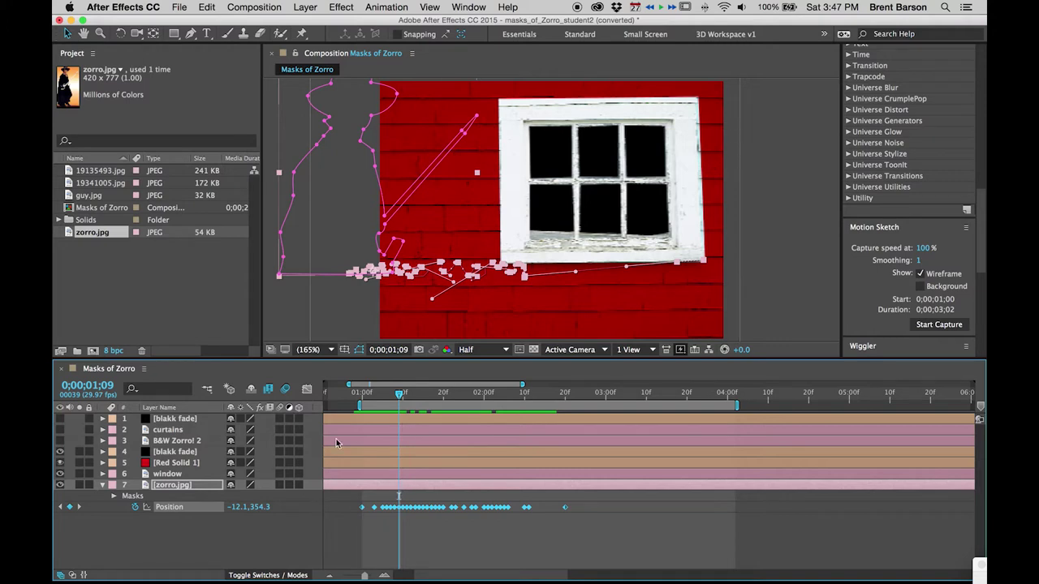
Shift Zorro's whole motion path down and right into the window panes, then preview it
click(355, 219)
key(shift+Down)
drag(354, 219, 404, 258)
click(412, 526)
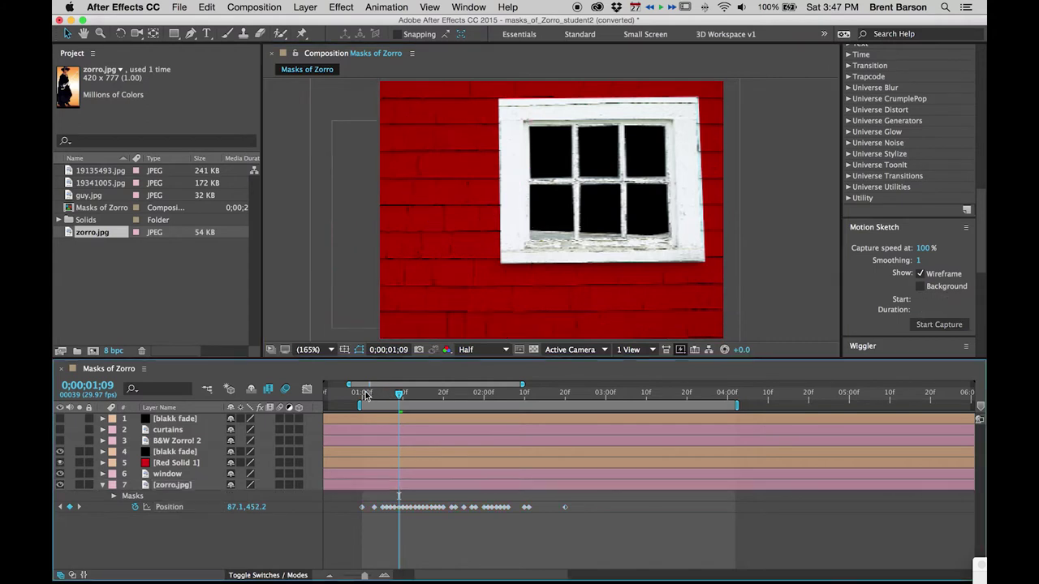
drag(365, 392, 520, 395)
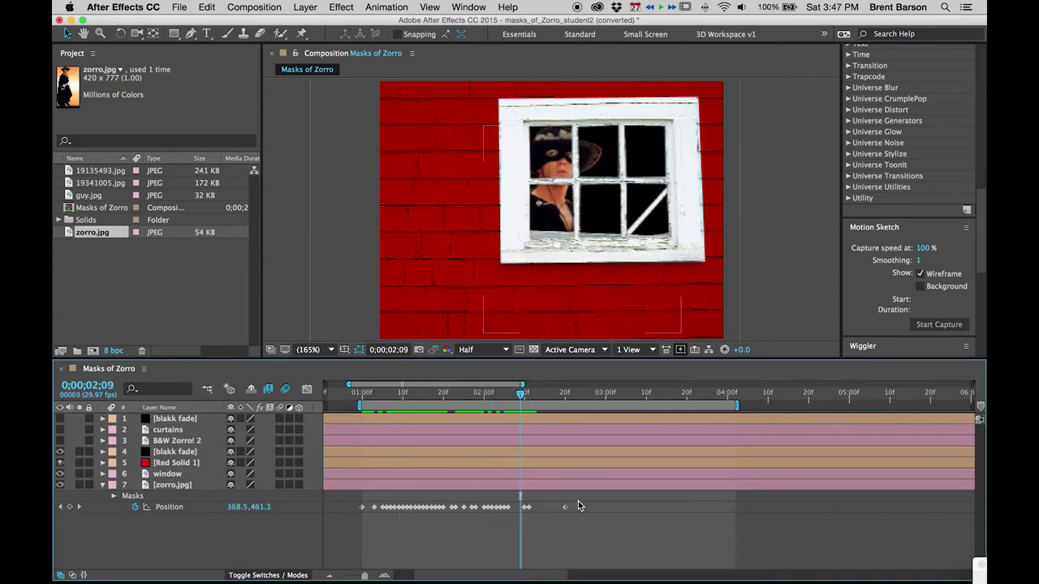
Delete Zorro's trailing Position keyframes and go to the keyframe at 1;05
drag(578, 498, 513, 521)
key(Delete)
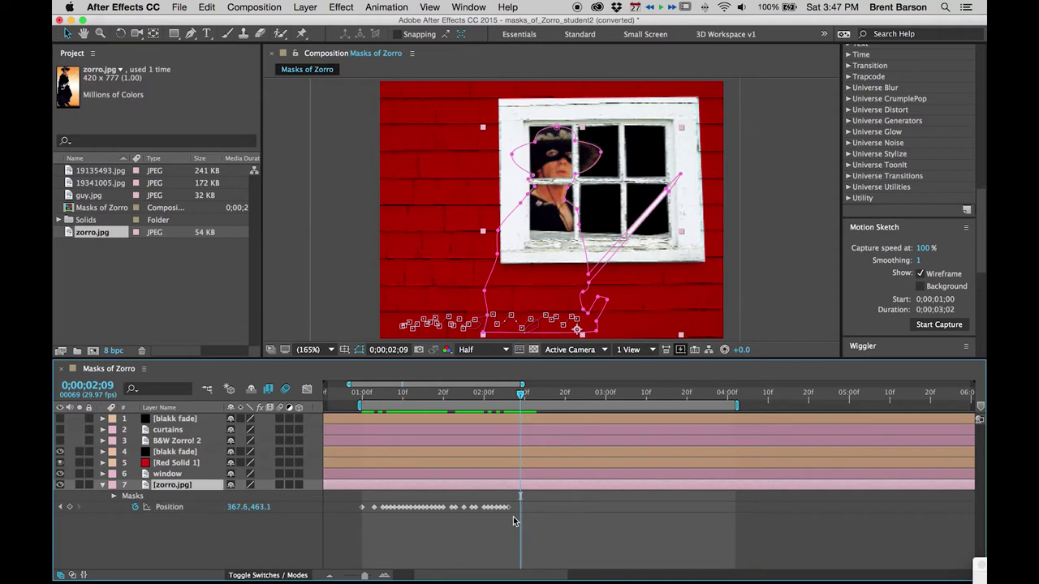
mouse_move(371, 396)
mouse_down()
mouse_move(354, 395)
mouse_move(391, 395)
mouse_move(377, 395)
mouse_up()
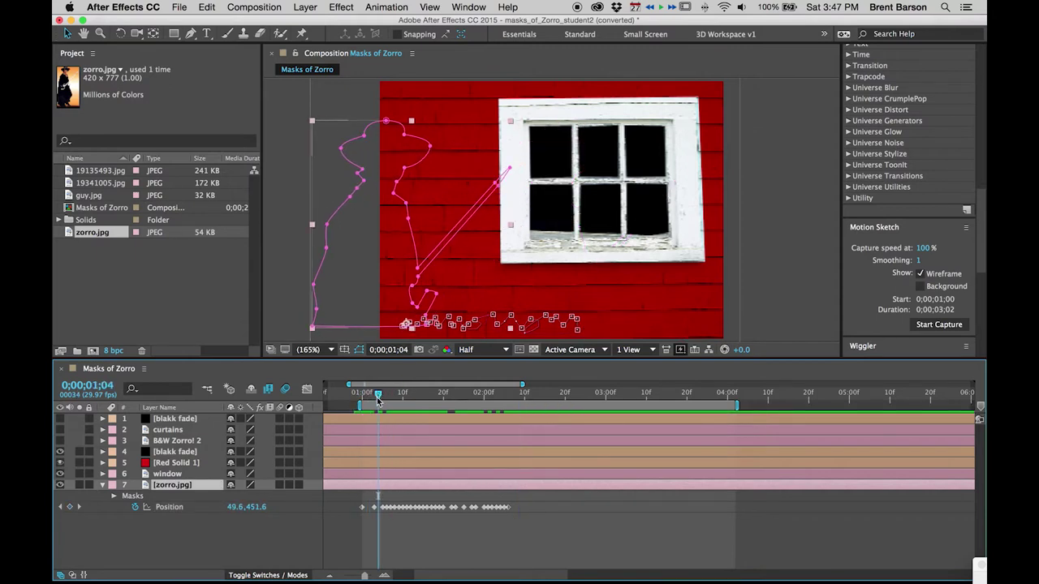
click(79, 507)
Shift the whole motion path slightly right and down, then preview Zorro passing the window
click(167, 507)
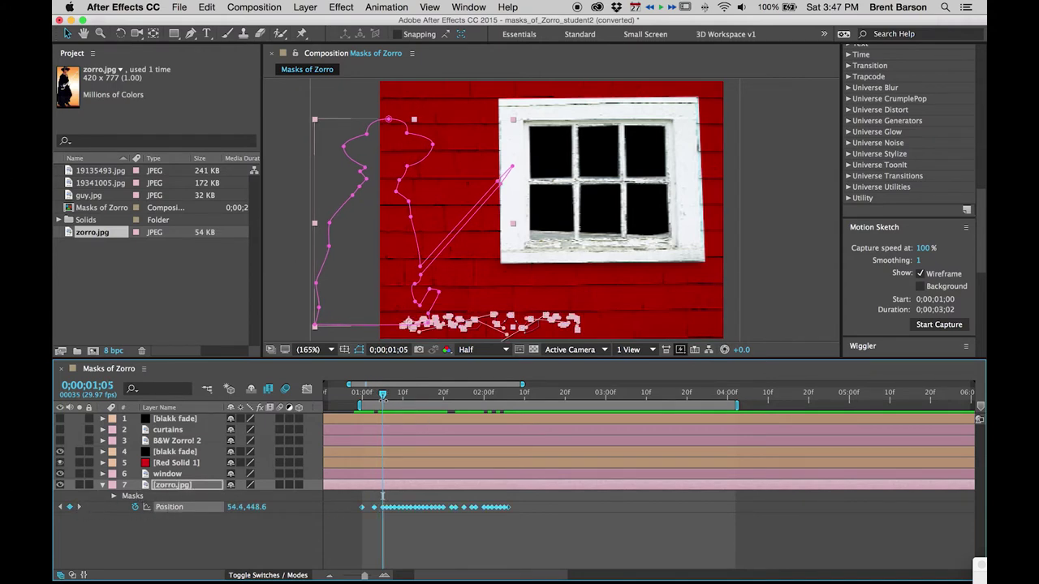
drag(377, 280, 394, 283)
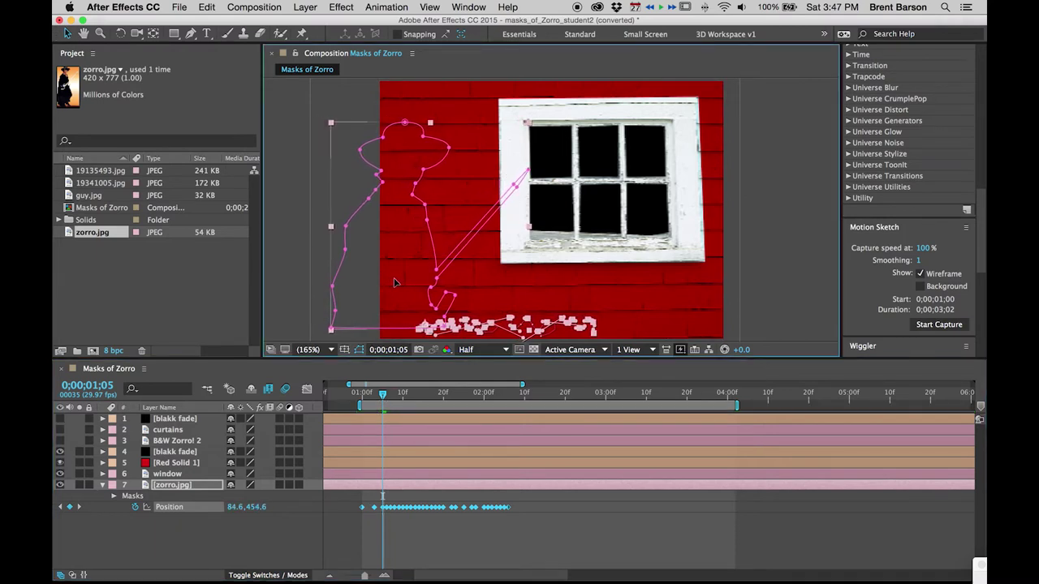
click(406, 435)
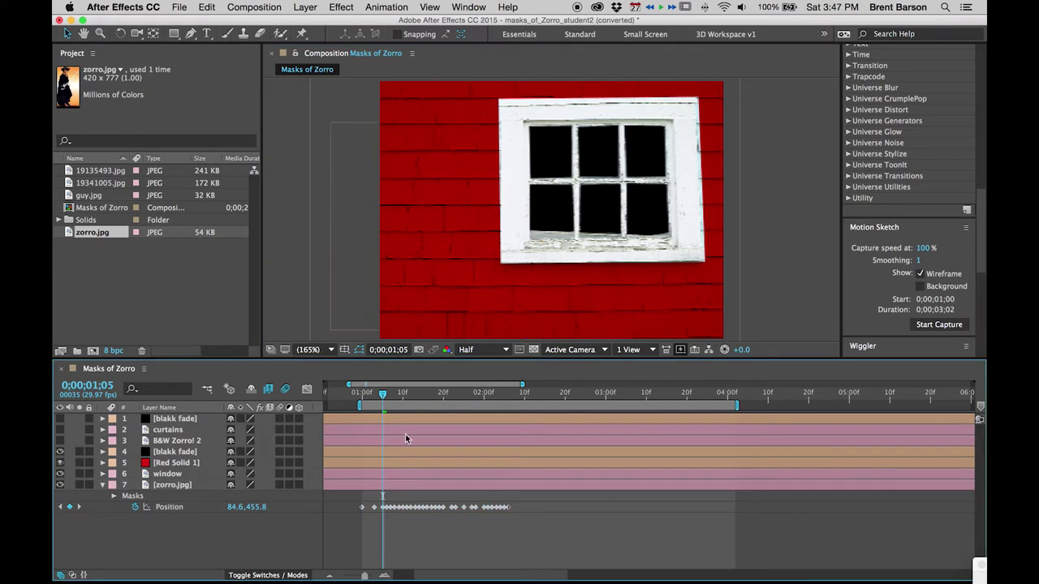
click(378, 395)
drag(378, 395, 467, 395)
Delete the later Position keyframes and return to frame 1;28
drag(525, 496, 475, 509)
key(Delete)
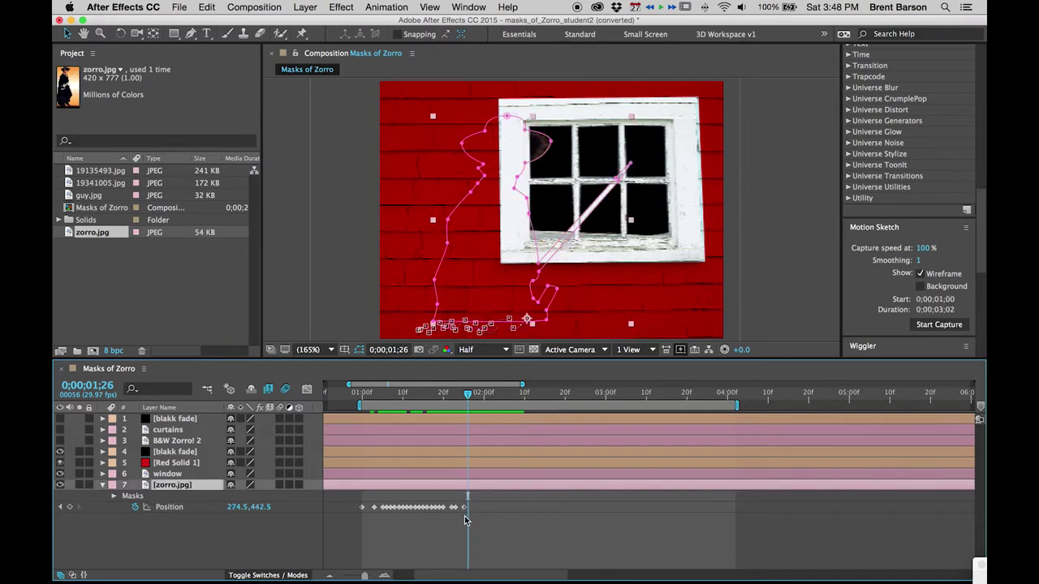
drag(466, 393, 480, 395)
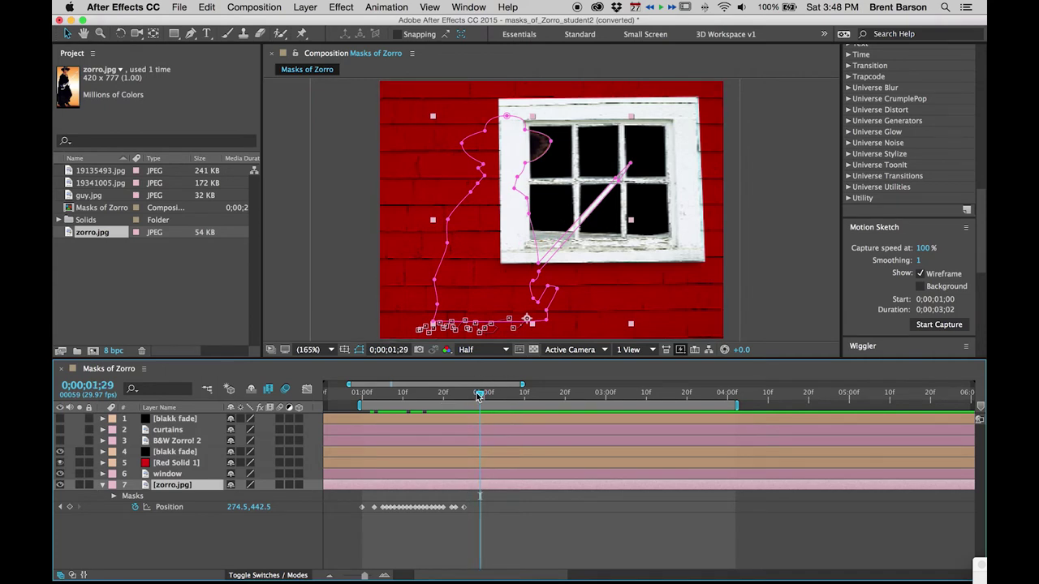
click(476, 396)
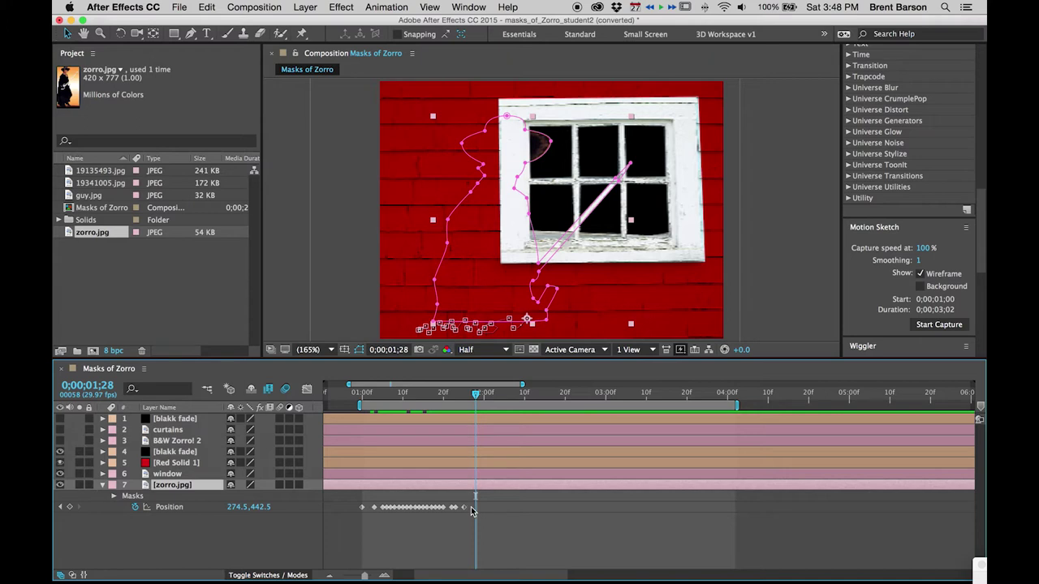
Keyframe Zorro sliding right through the window and past its right side to 714.6,482.4 at 2;20
click(71, 507)
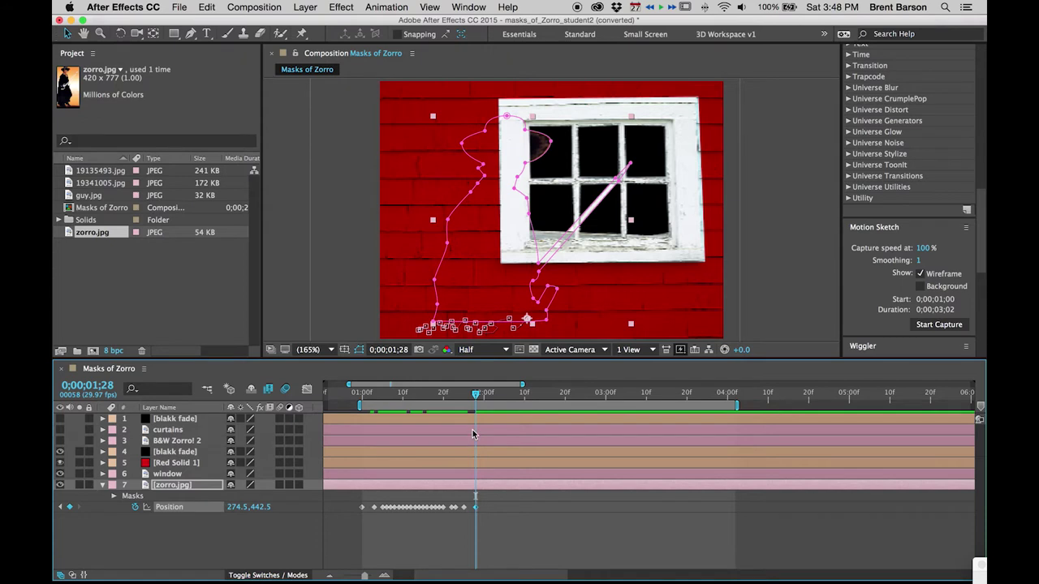
key(Page_Down)
key(Page_Down)
key(Page_Down)
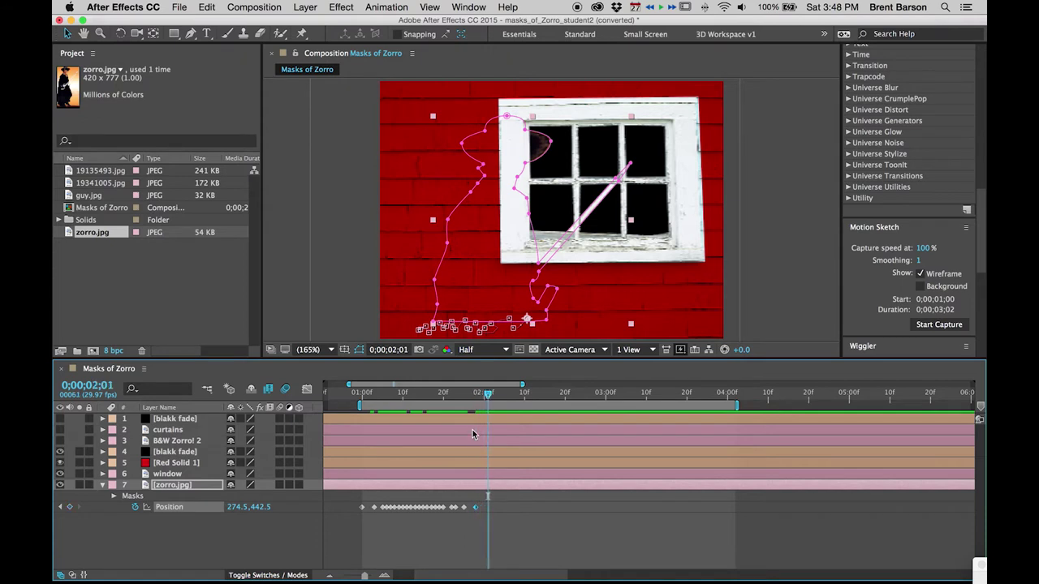
drag(461, 270, 565, 290)
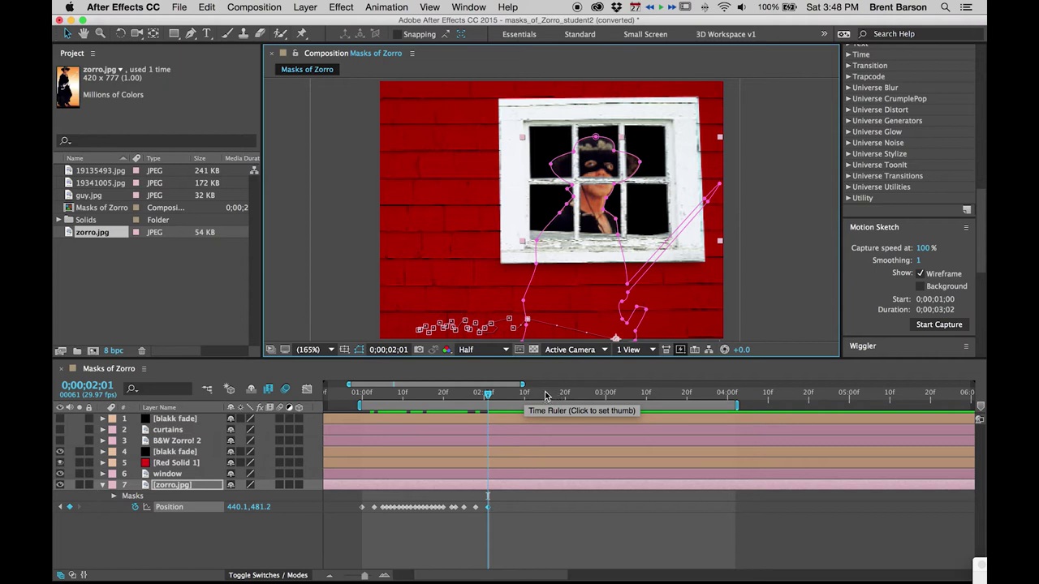
key(space)
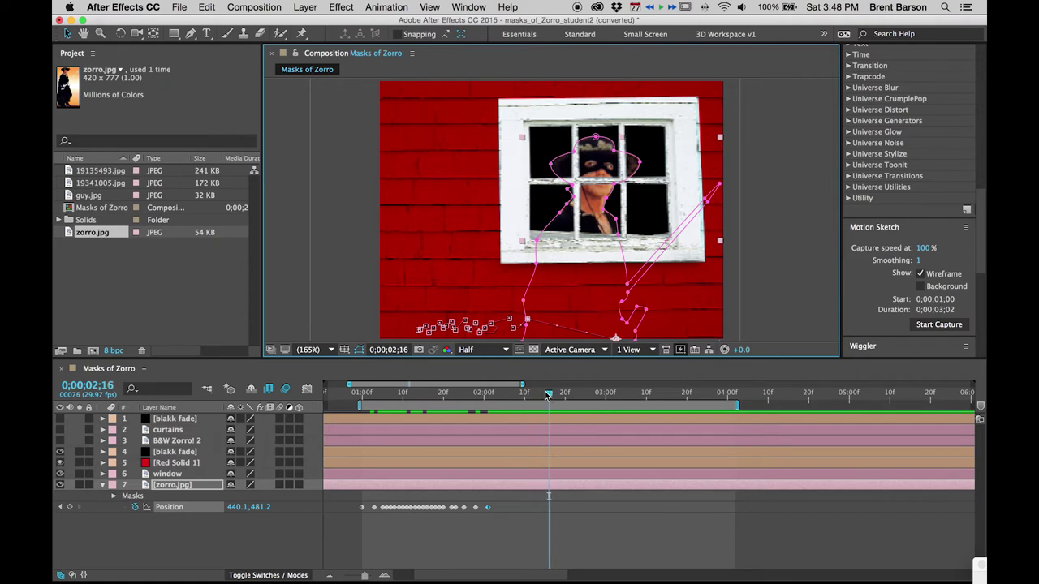
drag(554, 302, 609, 298)
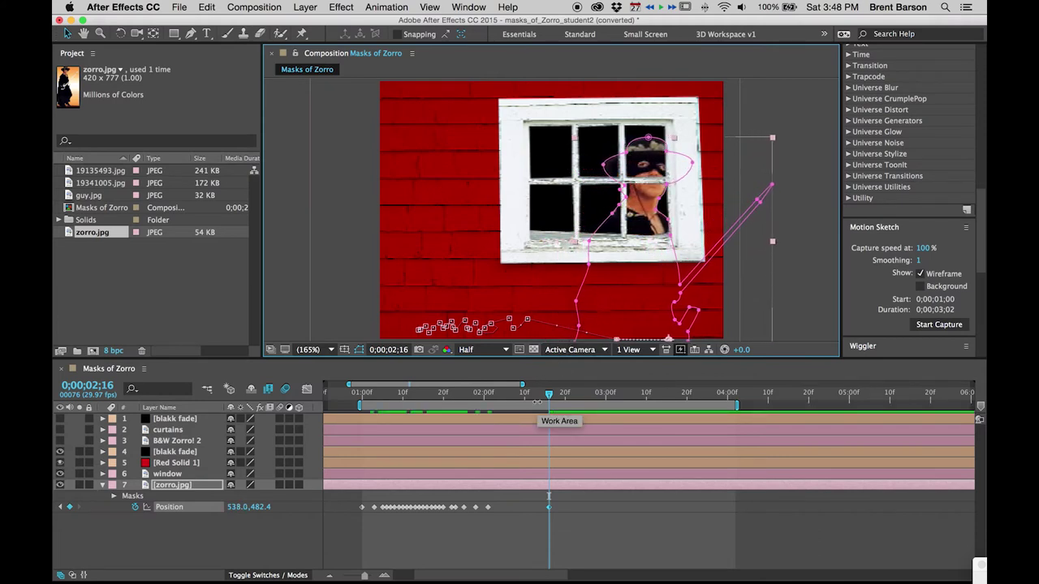
key(Page_Down)
key(Page_Down)
key(Page_Down)
key(Page_Down)
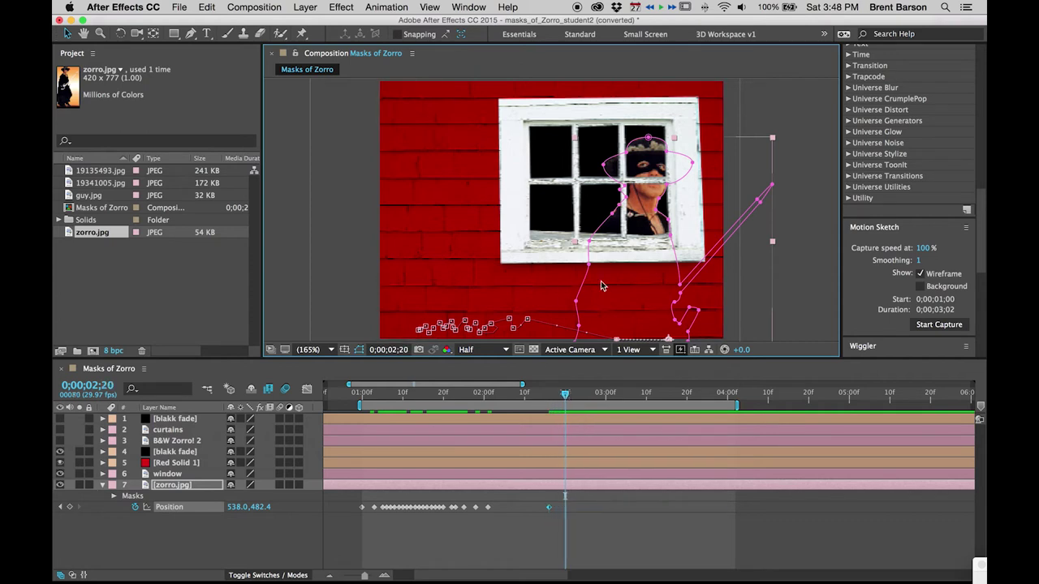
drag(623, 281, 715, 284)
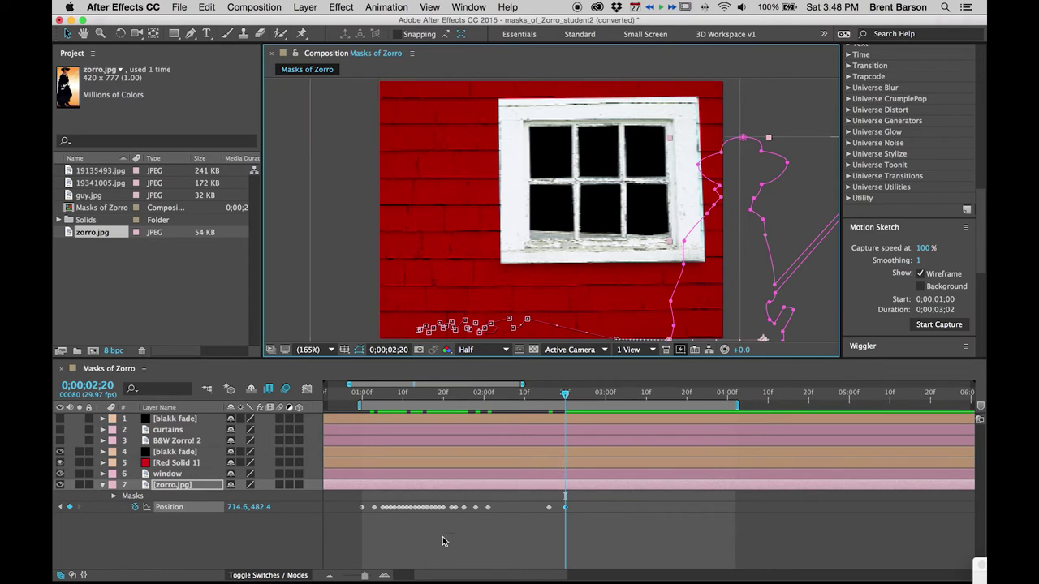
Turn on motion blur for the comp and zorro.jpg, end the work area at 2;20, and preview
click(284, 390)
click(280, 485)
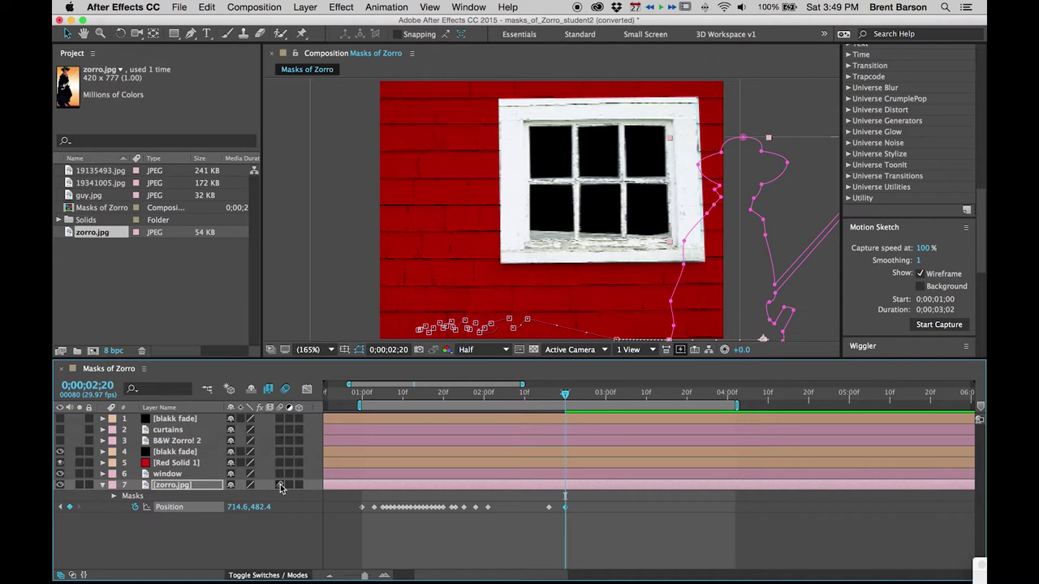
key(n)
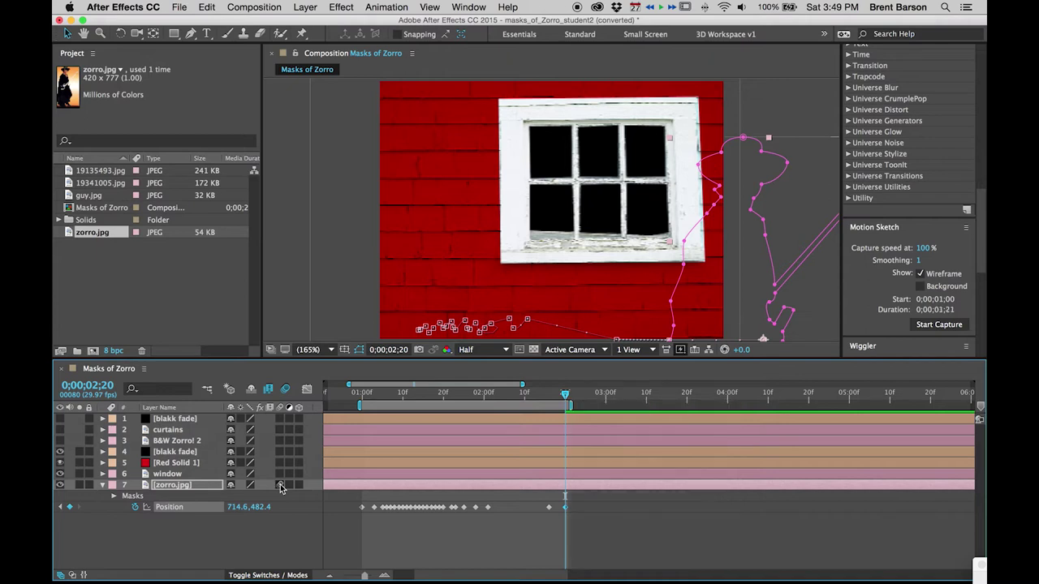
key(space)
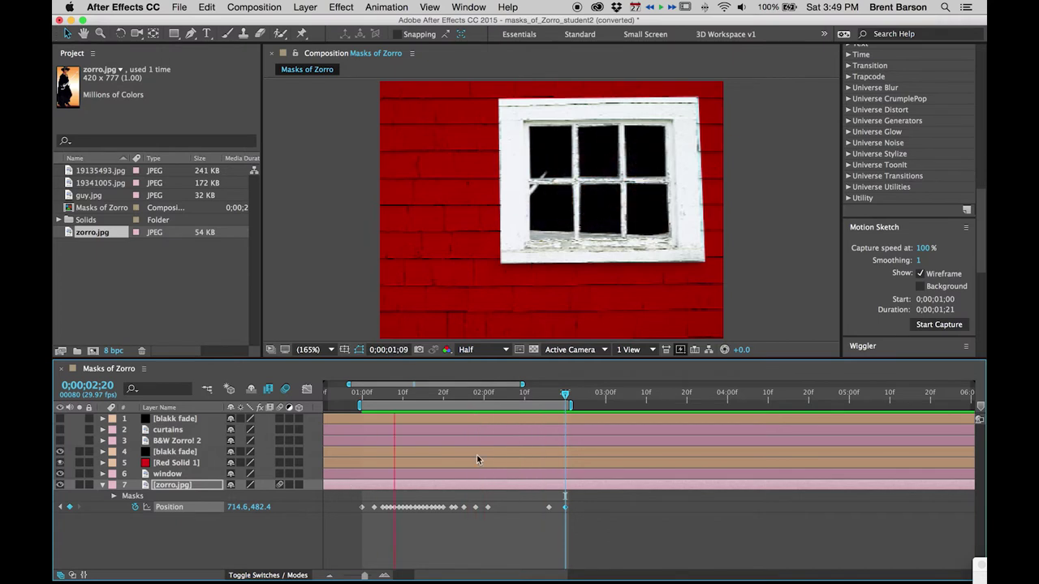
Around 2;15, lower Zorro's Position X to 477.0 so he stays framed in the window
click(540, 393)
drag(542, 394, 547, 396)
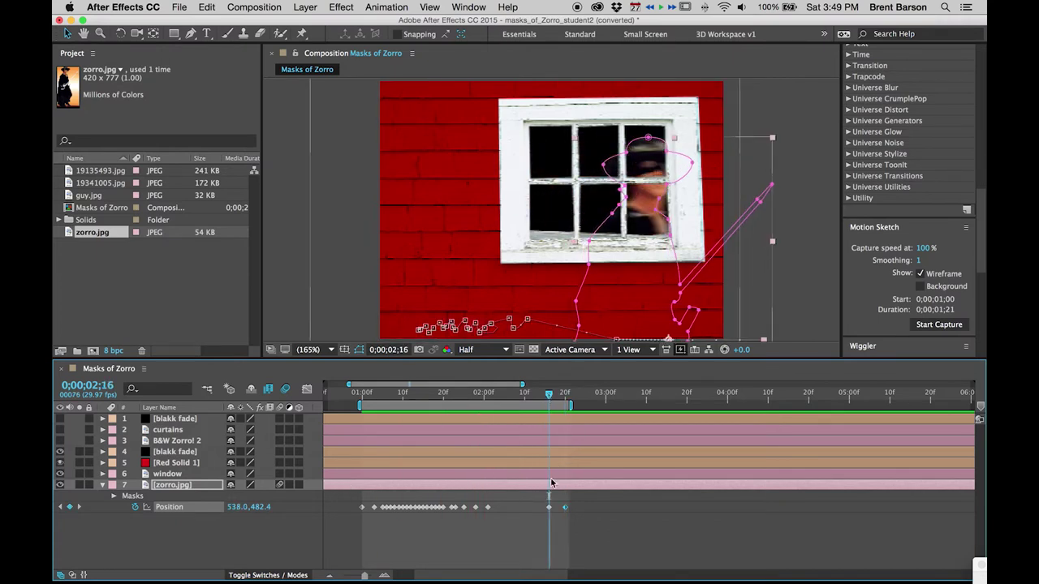
drag(231, 506, 190, 504)
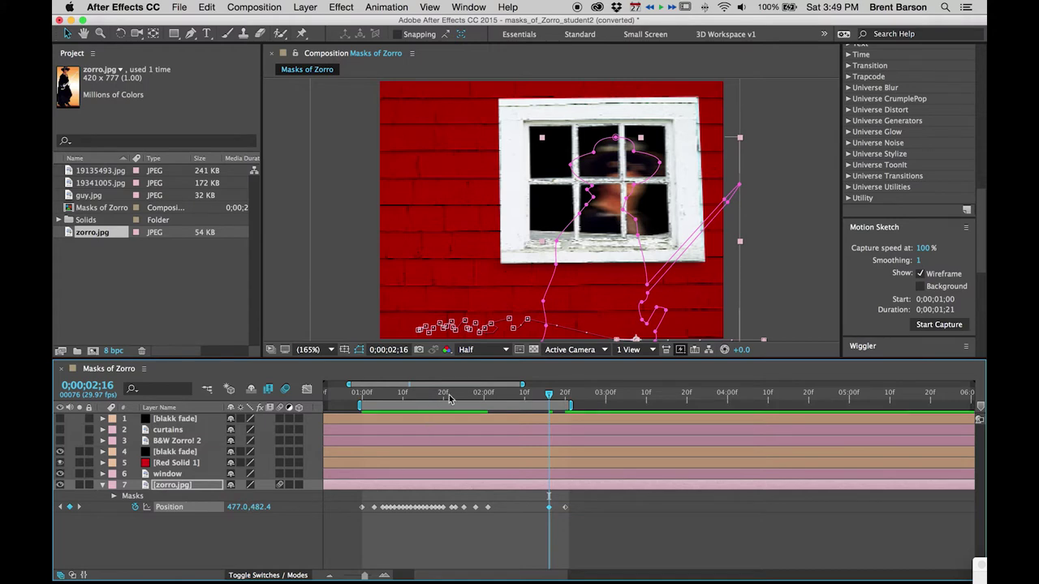
drag(452, 398, 572, 393)
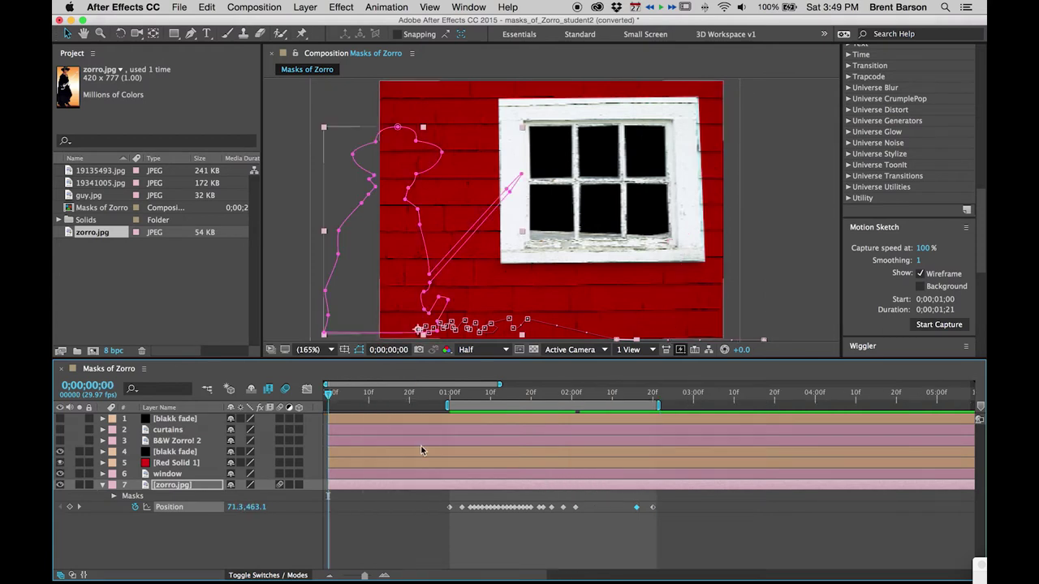
Start the work area at 0;00, preview Zorro's full pass, and park the time at 3;00
key(Home)
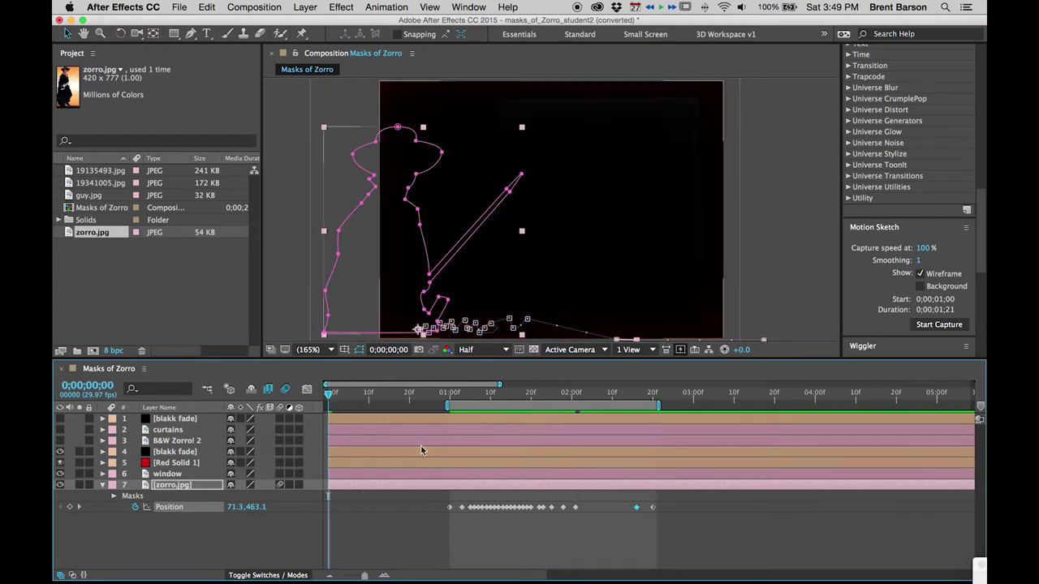
key(b)
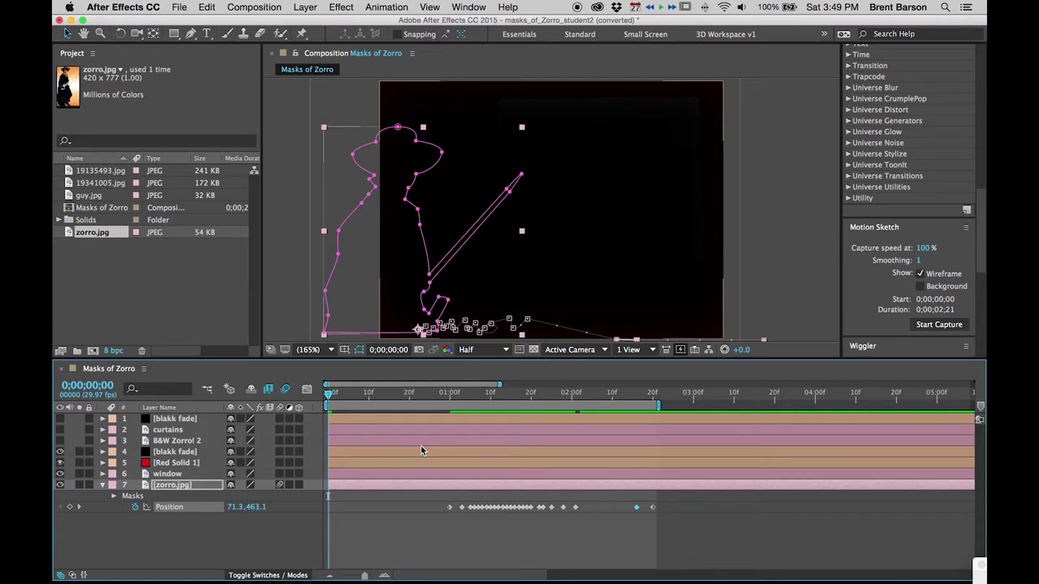
key(space)
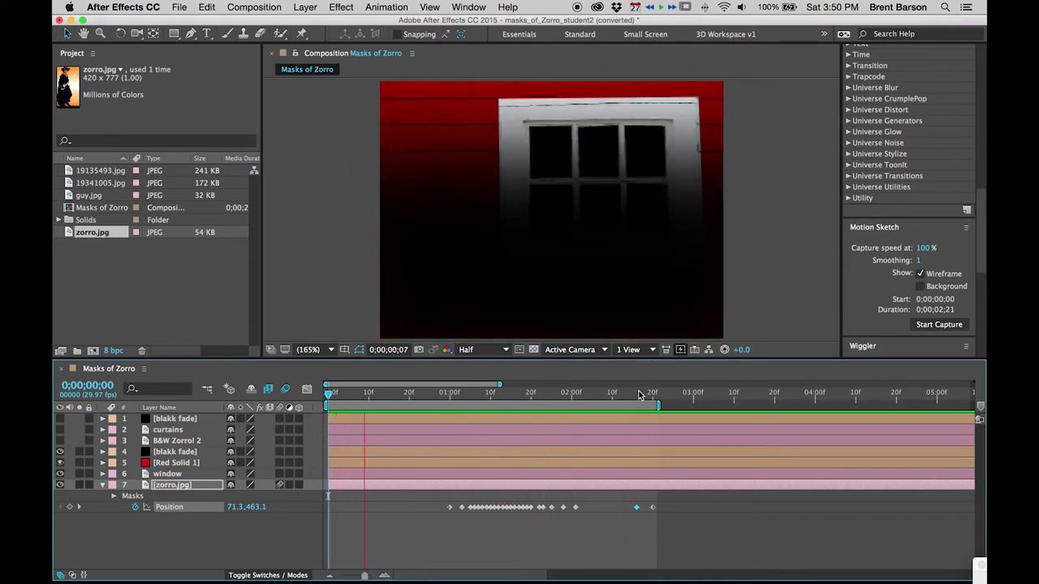
drag(719, 395, 654, 395)
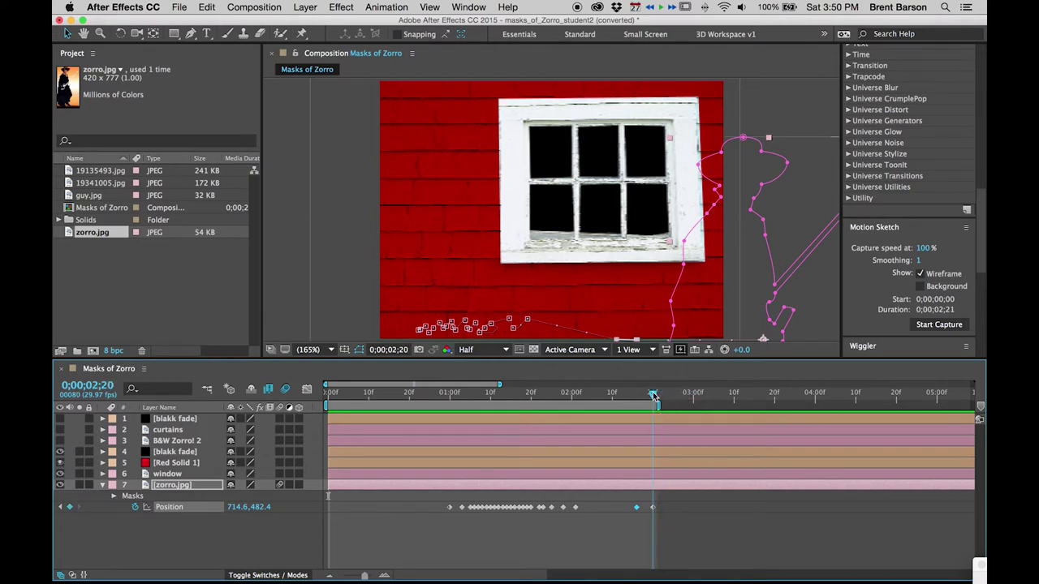
drag(654, 395, 694, 397)
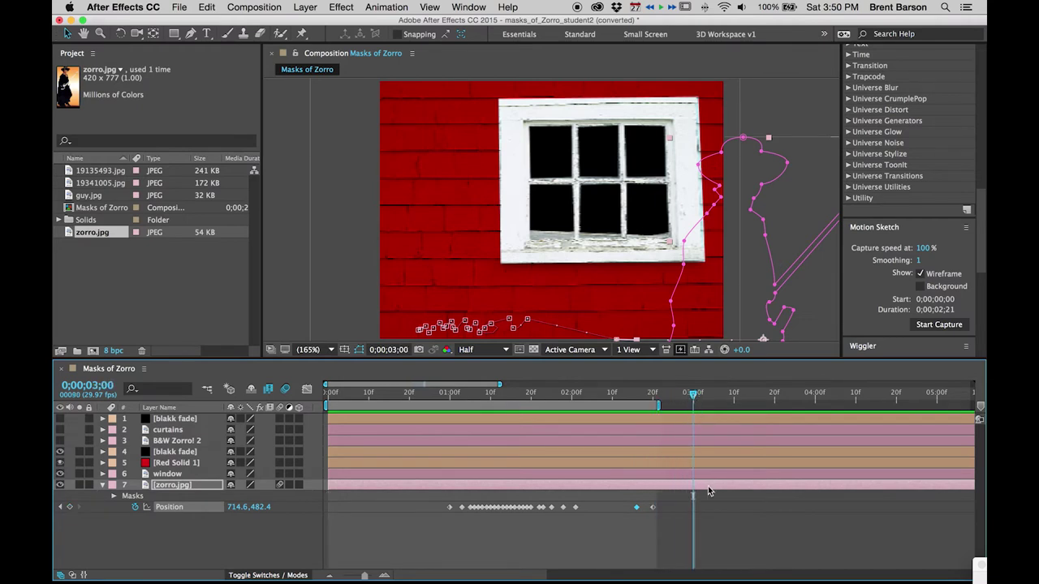
scroll(700, 508, right, 5)
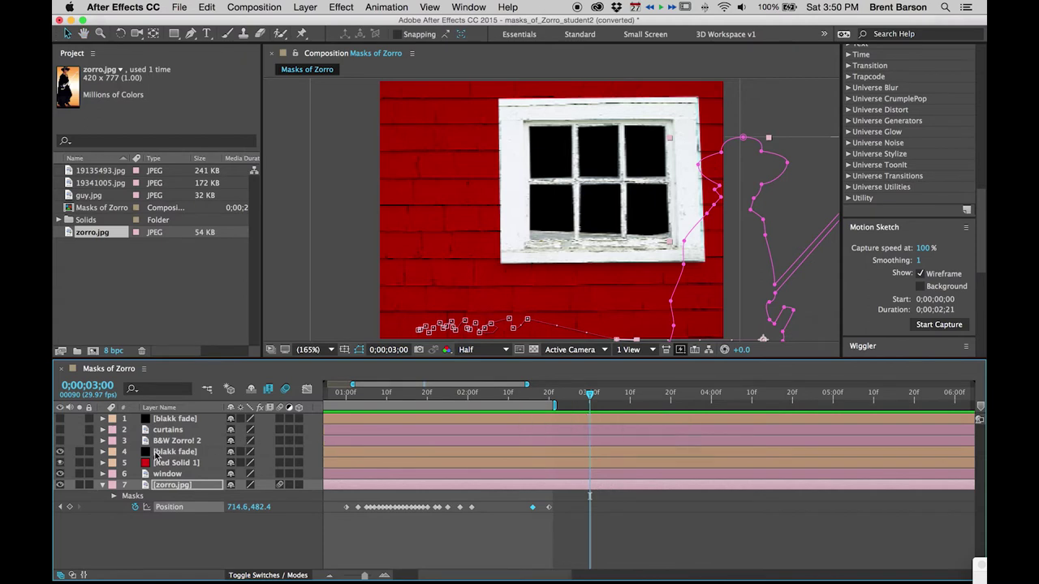
Make the curtains layer visible and trim it to start at 3;00
click(59, 430)
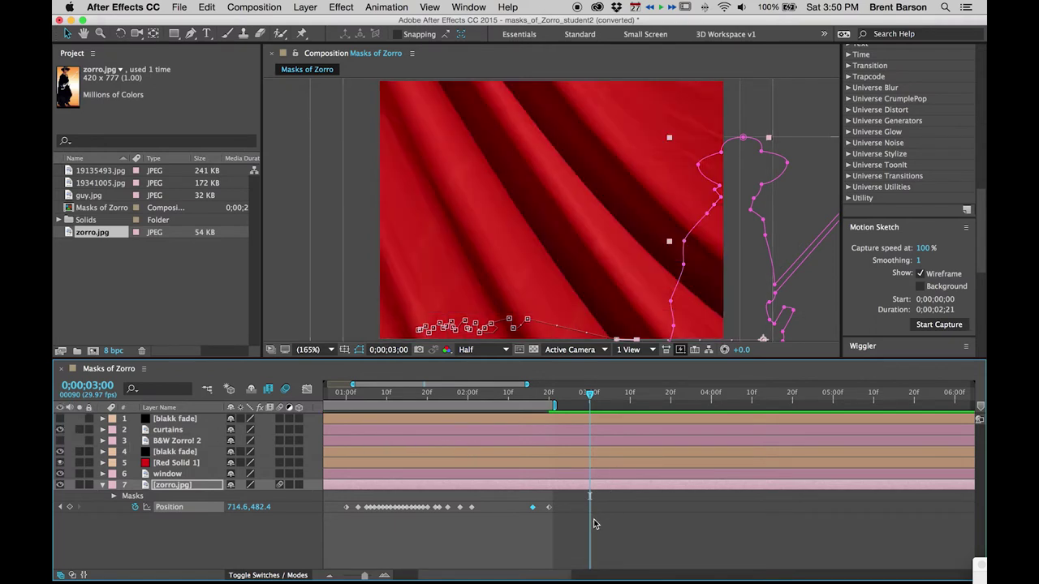
click(590, 433)
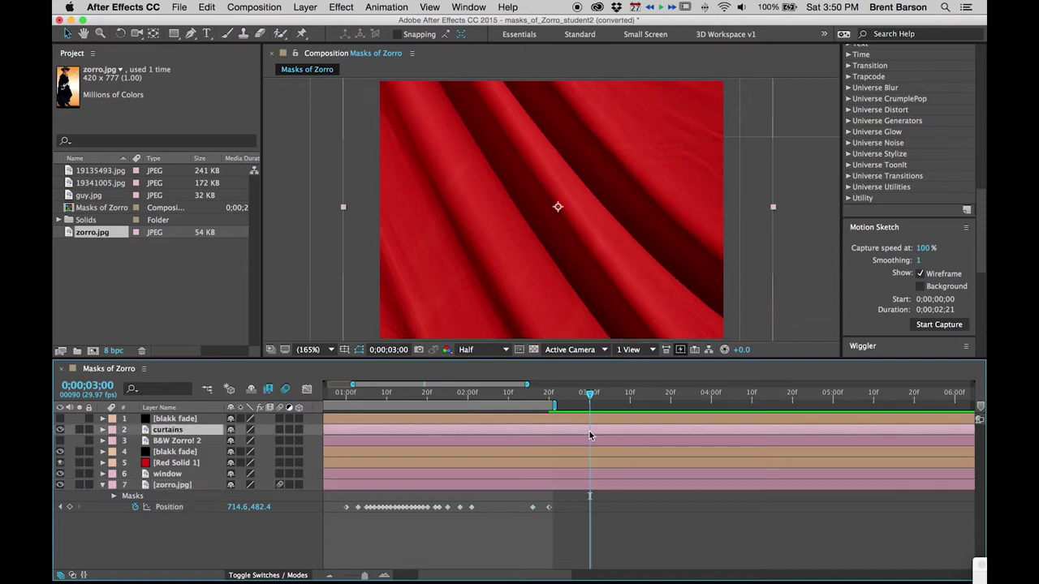
key(alt+bracketleft)
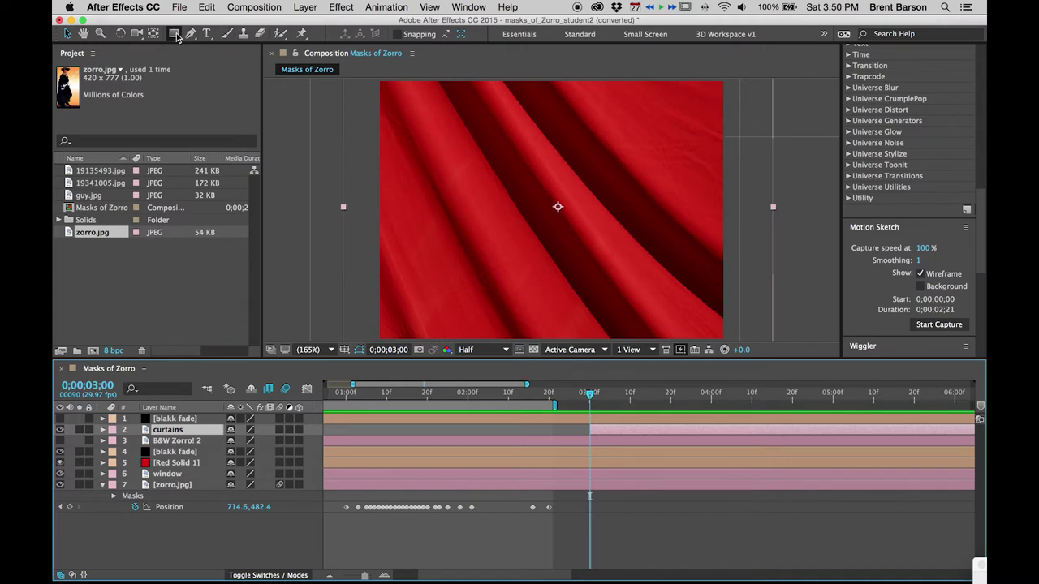
Draw a small elliptical Mask 1 on the curtains, using the safe guides for placement
drag(175, 37, 219, 63)
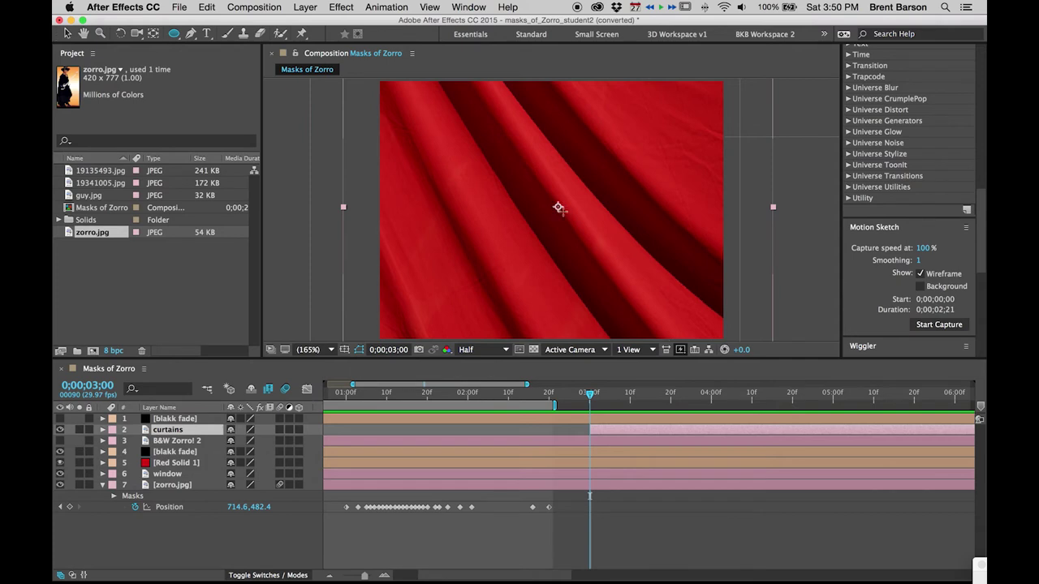
key(apostrophe)
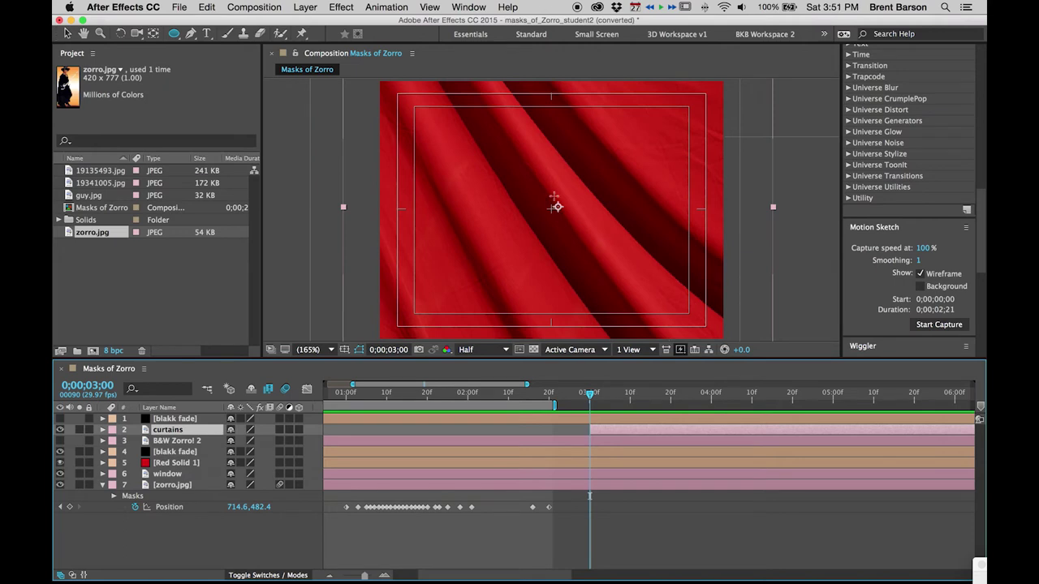
key(apostrophe)
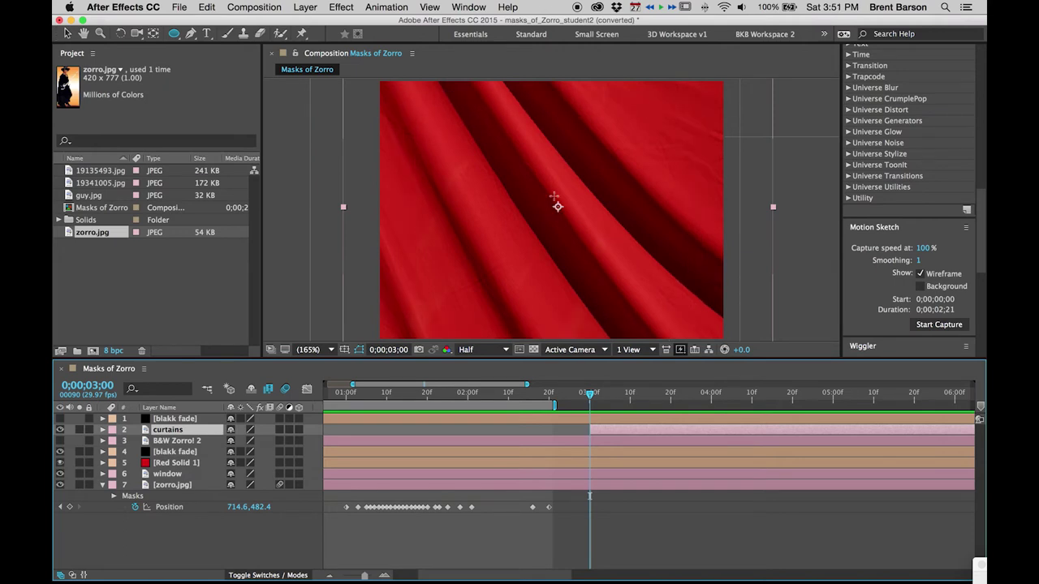
key(apostrophe)
key(apostrophe)
key(apostrophe)
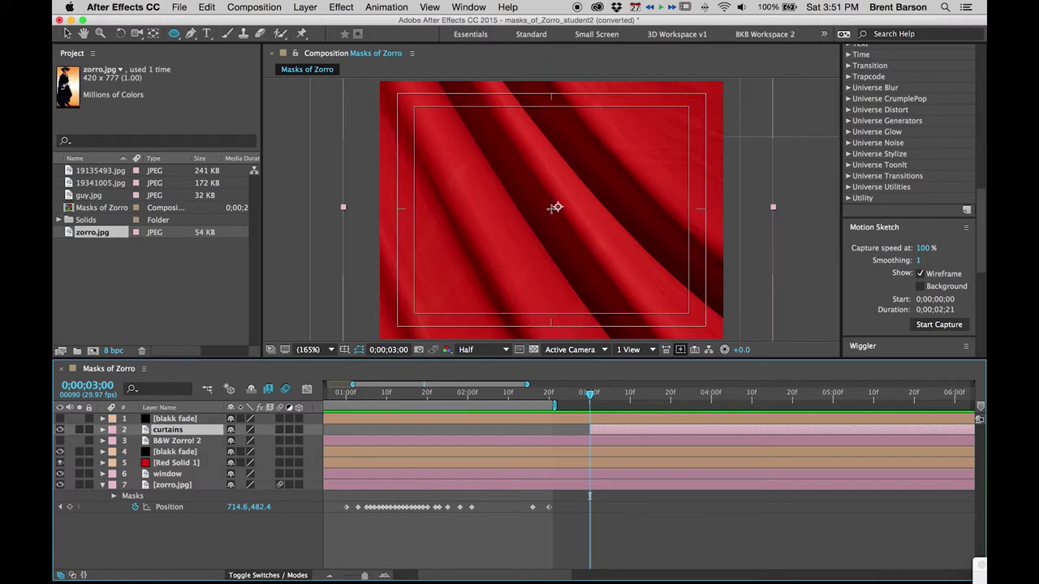
mouse_move(554, 208)
mouse_down()
mouse_move(602, 257)
mouse_move(581, 239)
mouse_up()
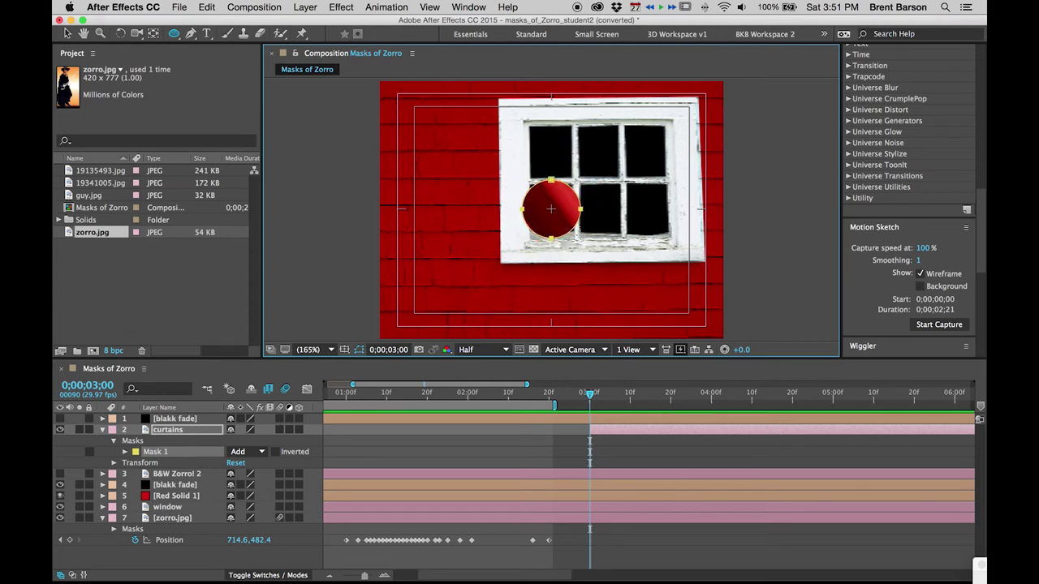
Keyframe Mask 1's path at 3;00, jump ahead 20 frames, and free-transform the circle to enlarge it
click(124, 452)
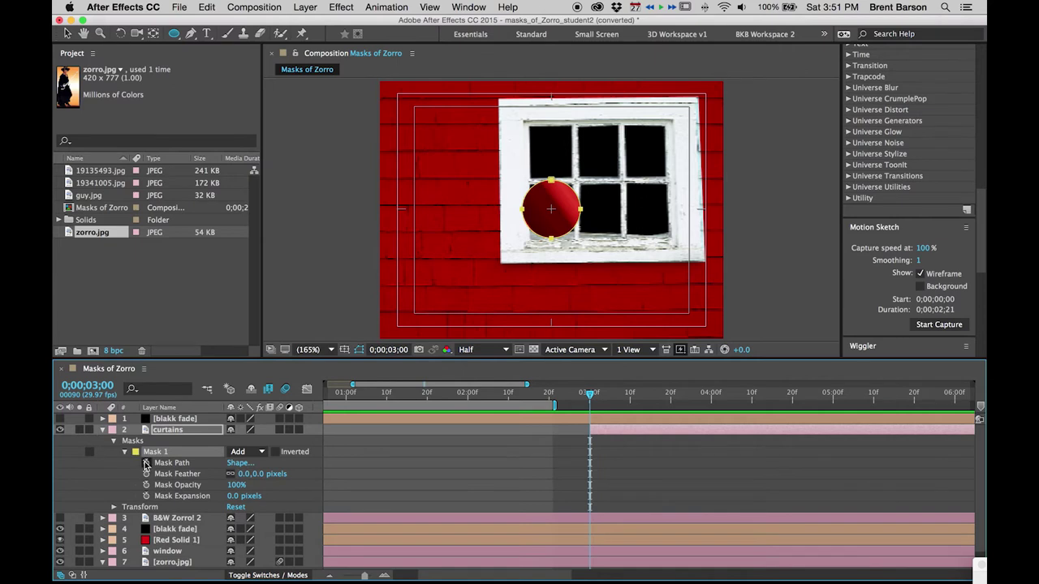
click(146, 462)
key(shift+Page_Down)
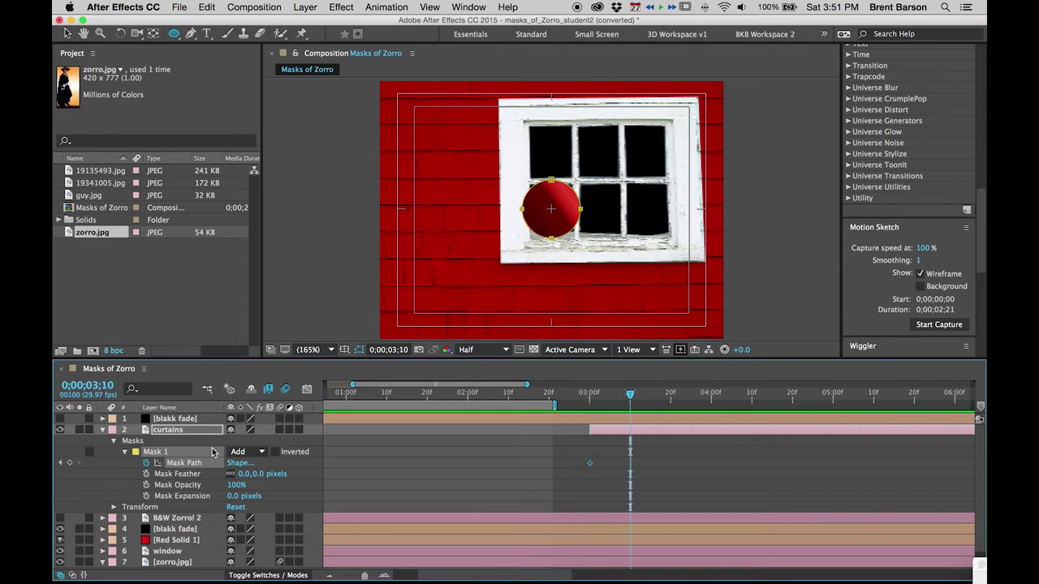
key(shift+Page_Down)
key(shift+Page_Down)
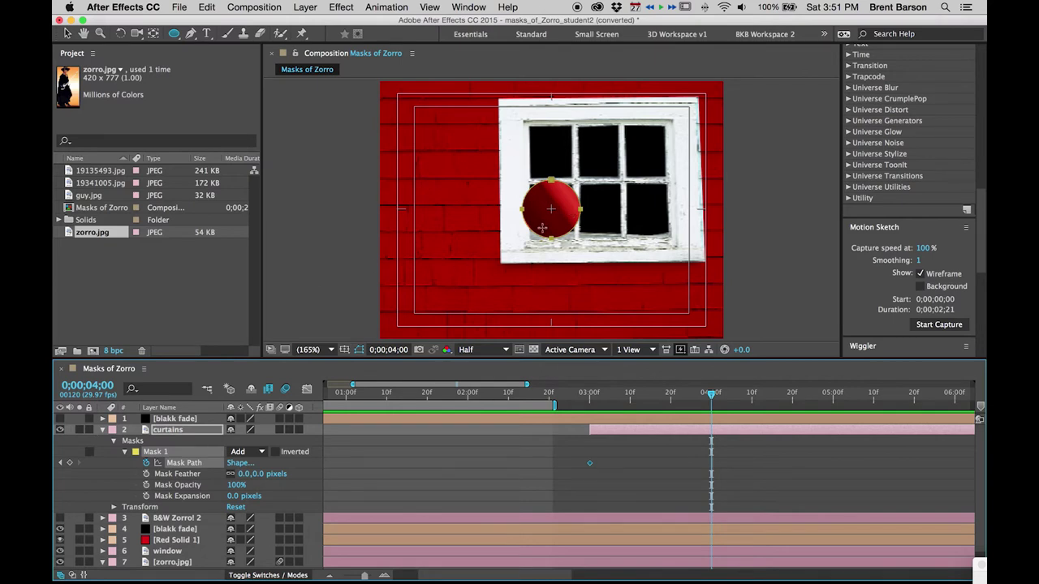
key(v)
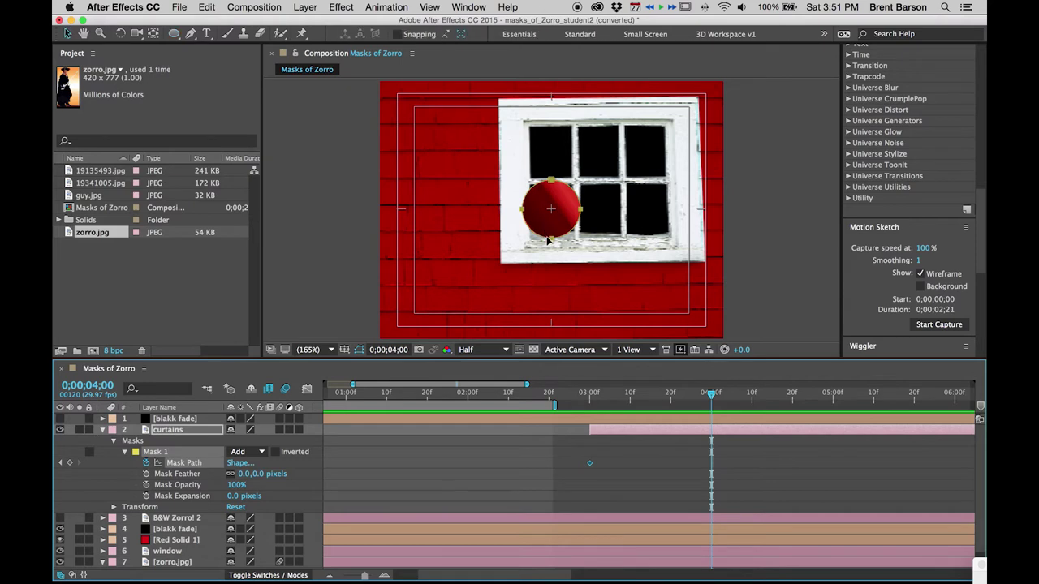
double_click(551, 240)
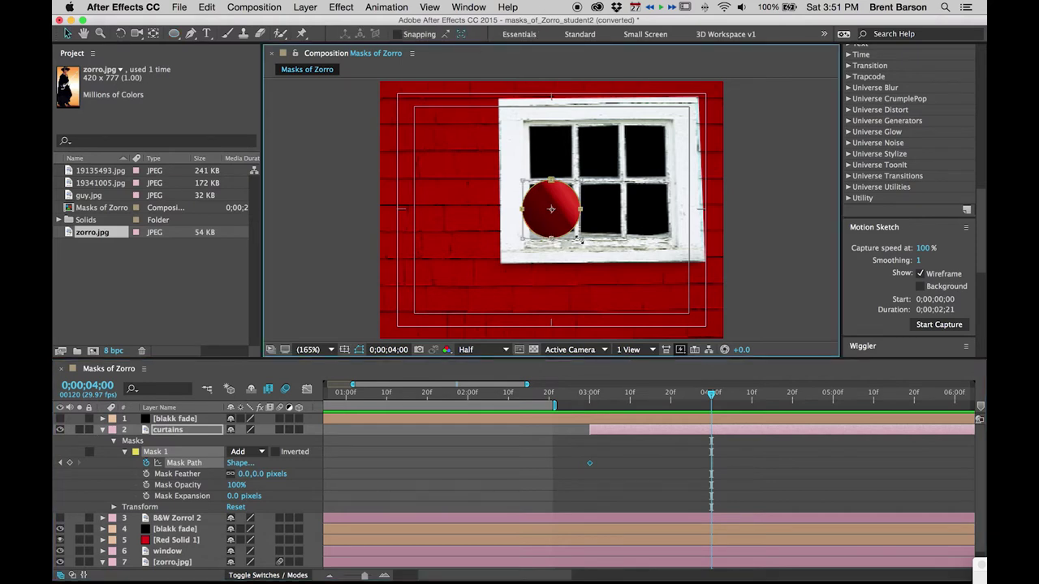
Enlarge the circular mask past the frame at 4;00 and feather it by 200 pixels
drag(577, 241, 865, 536)
key(slash)
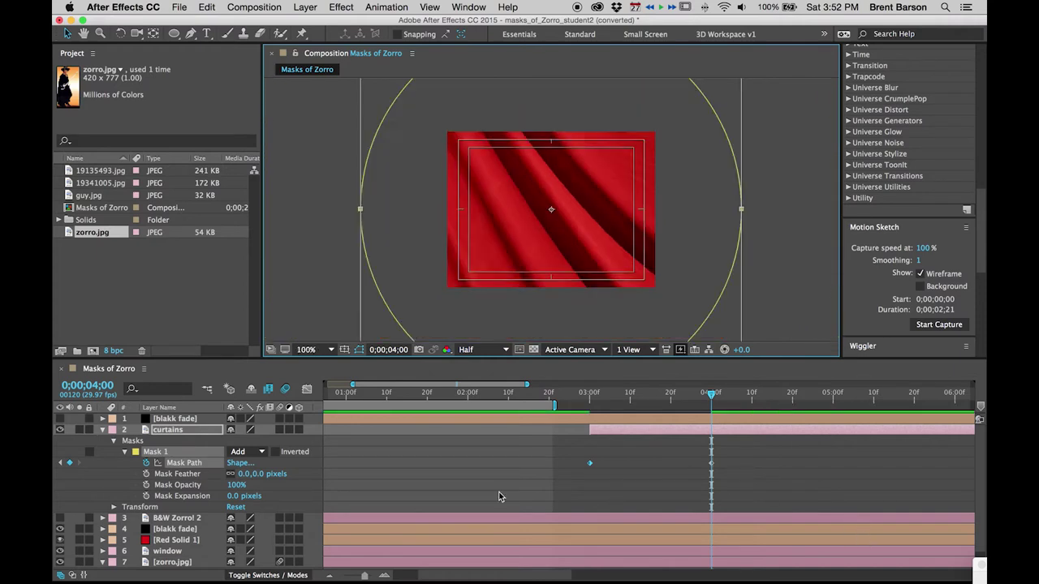
click(244, 474)
text(200)
key(Return)
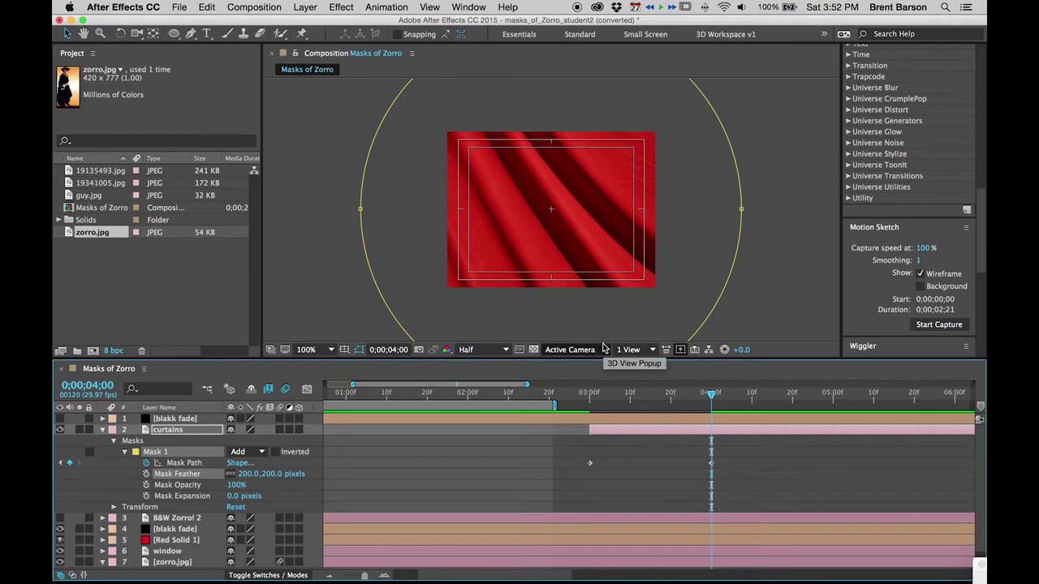
Hide the Title/Action Safe guides in the composition viewer
key(comma)
key(period)
key(apostrophe)
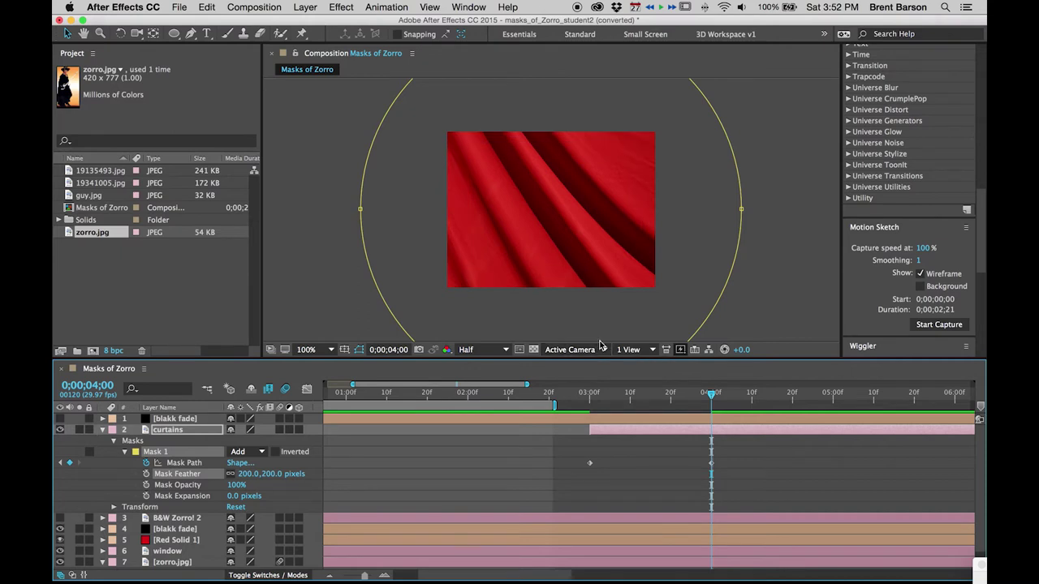
Shrink the curtains mask to a tiny dot at its 0;00;03;00 keyframe, then check 0;00;03;12
click(60, 462)
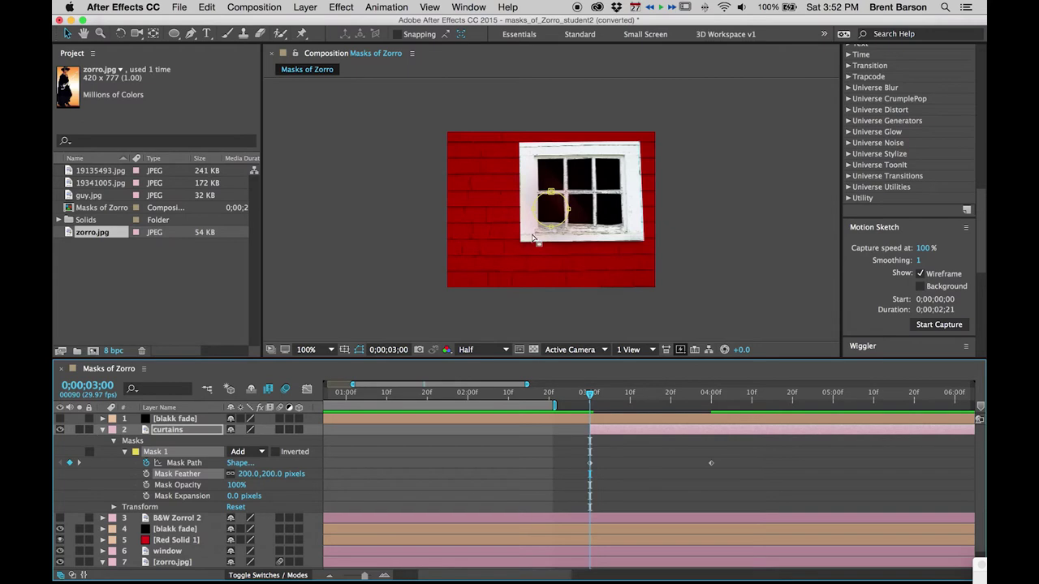
key(=)
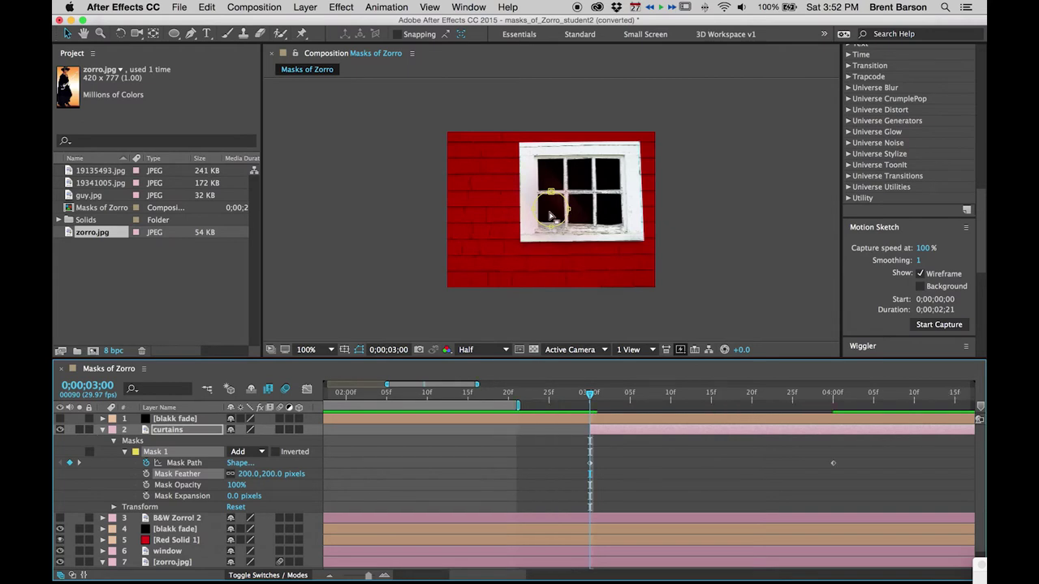
key(.)
key(.)
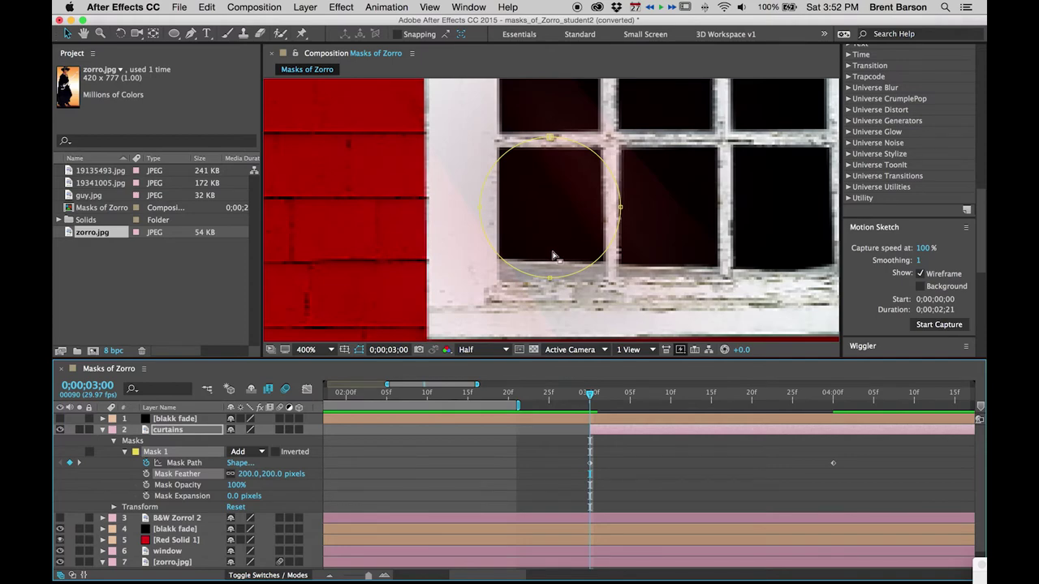
double_click(551, 280)
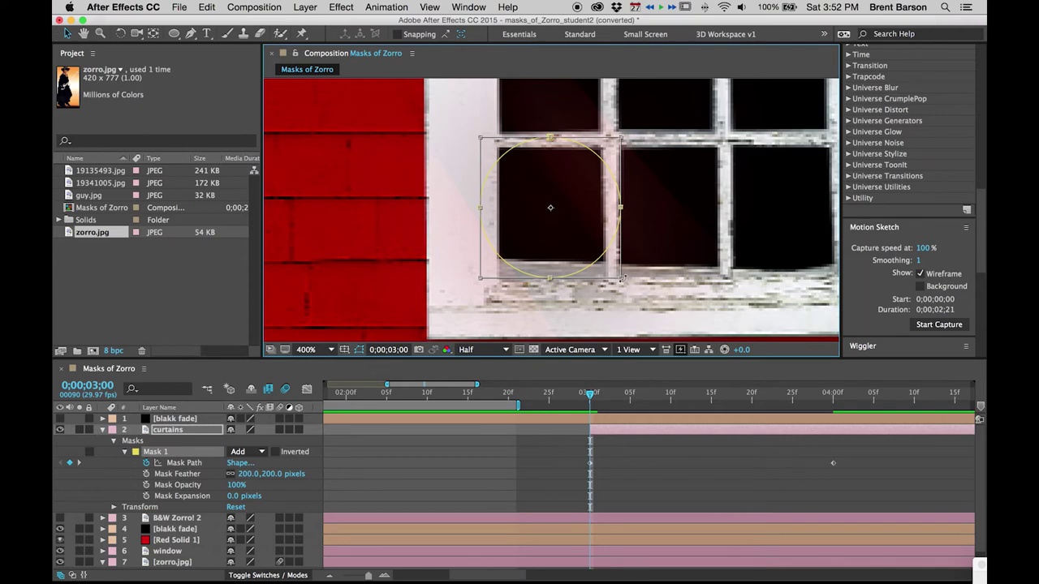
drag(620, 278, 557, 221)
click(619, 477)
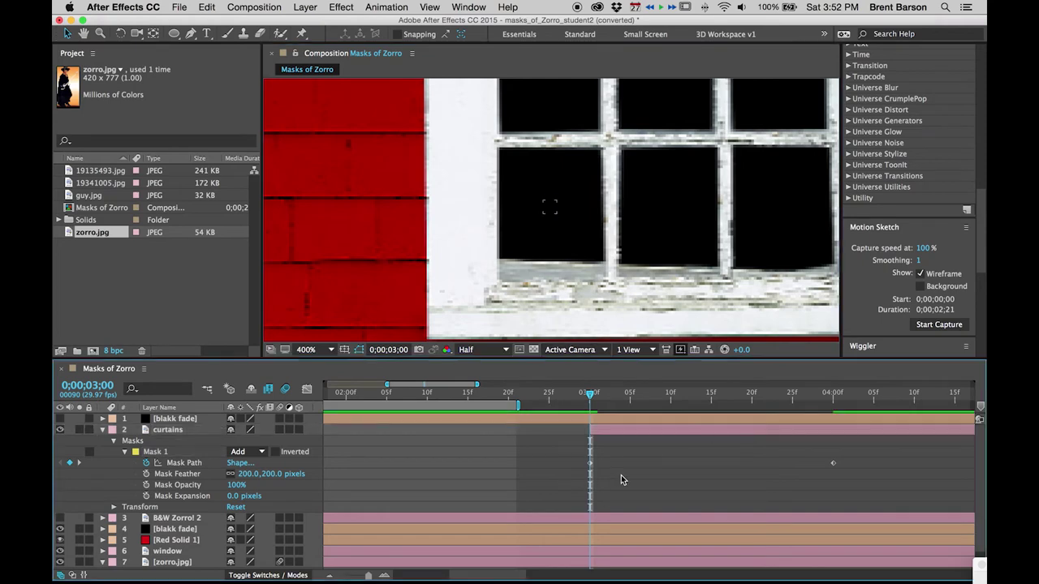
key(minus)
key(minus)
key(minus)
drag(466, 395, 484, 395)
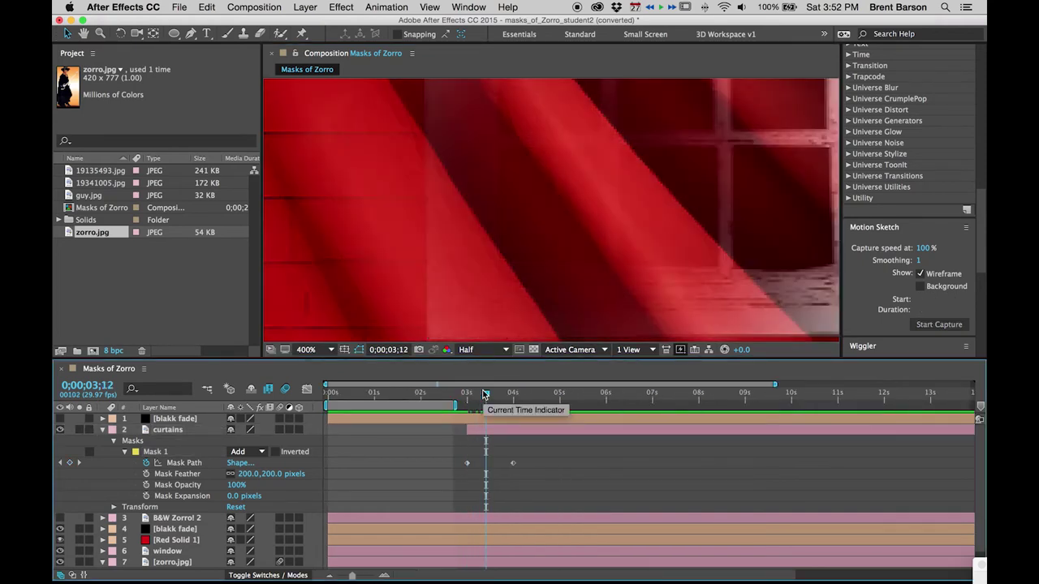
Fit the frame in the viewer and lower Mask 1's feather to 150 pixels
key(shift+slash)
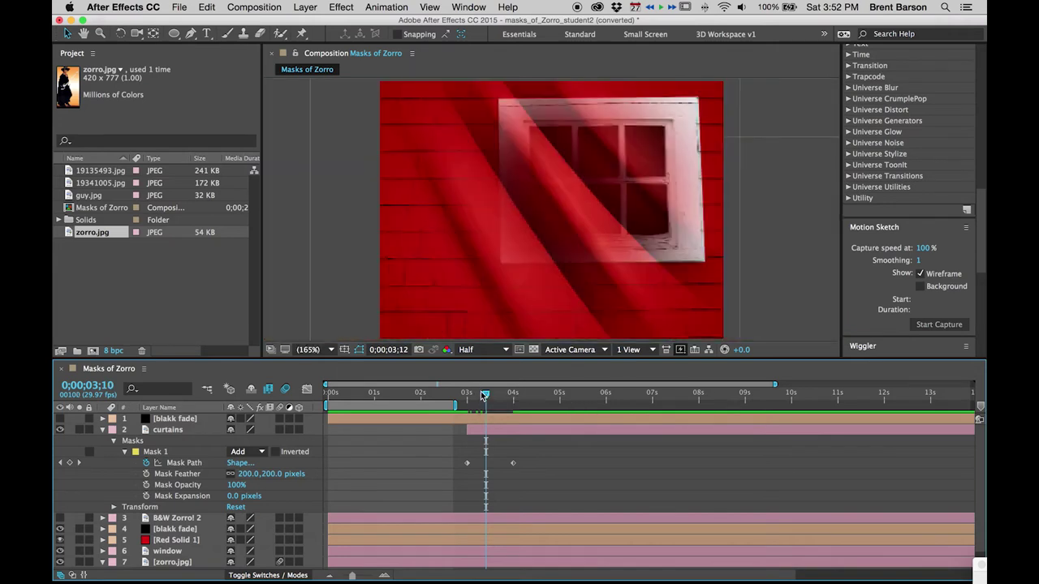
mouse_move(484, 394)
mouse_down()
mouse_move(460, 396)
mouse_move(507, 396)
mouse_move(469, 395)
mouse_move(489, 393)
mouse_up()
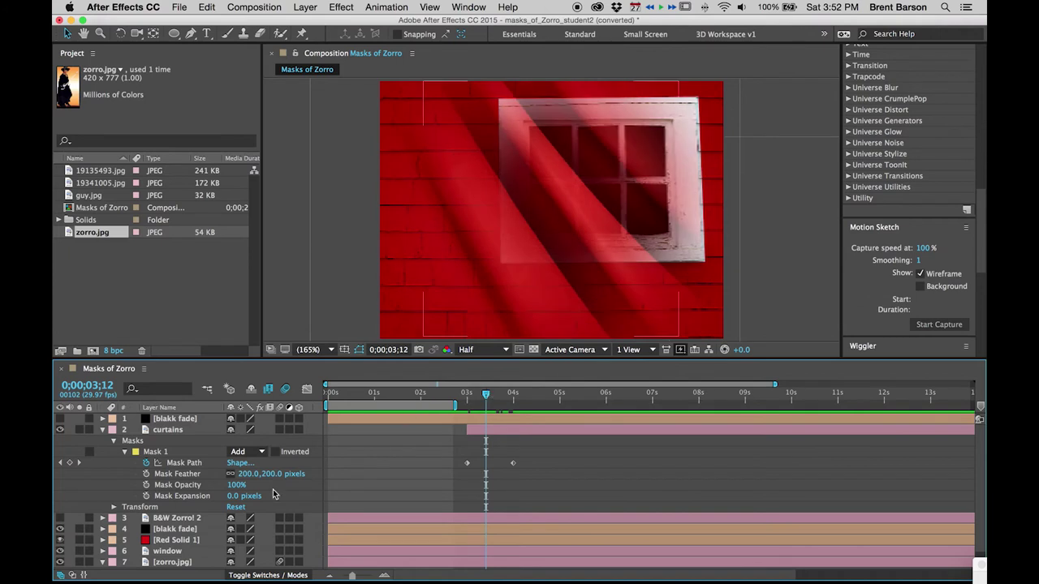
click(246, 474)
text(150)
key(Return)
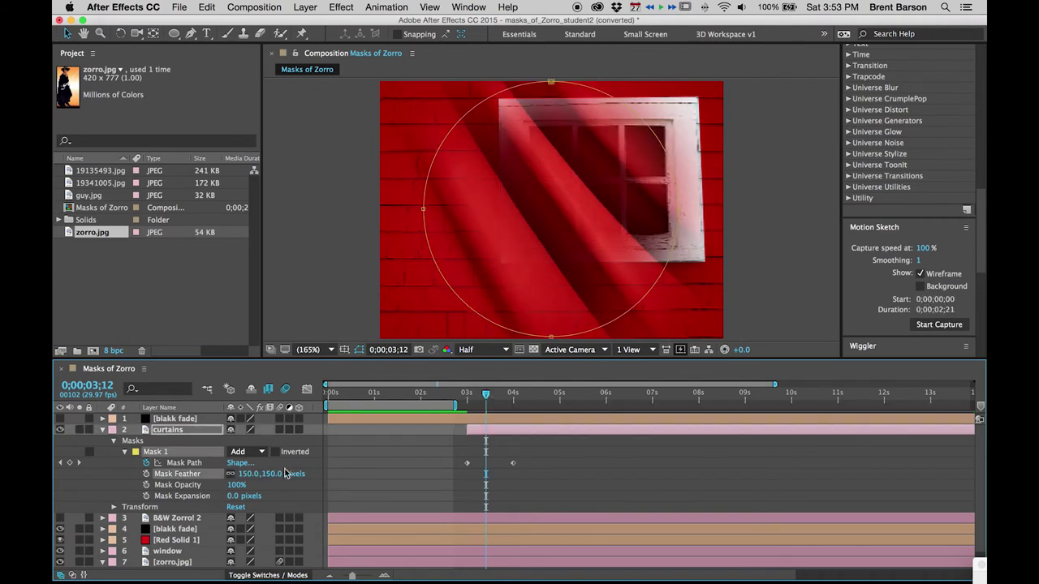
Preview the curtains spreading over the window from 3 seconds, ending at 0;00;04;00
drag(484, 393, 465, 393)
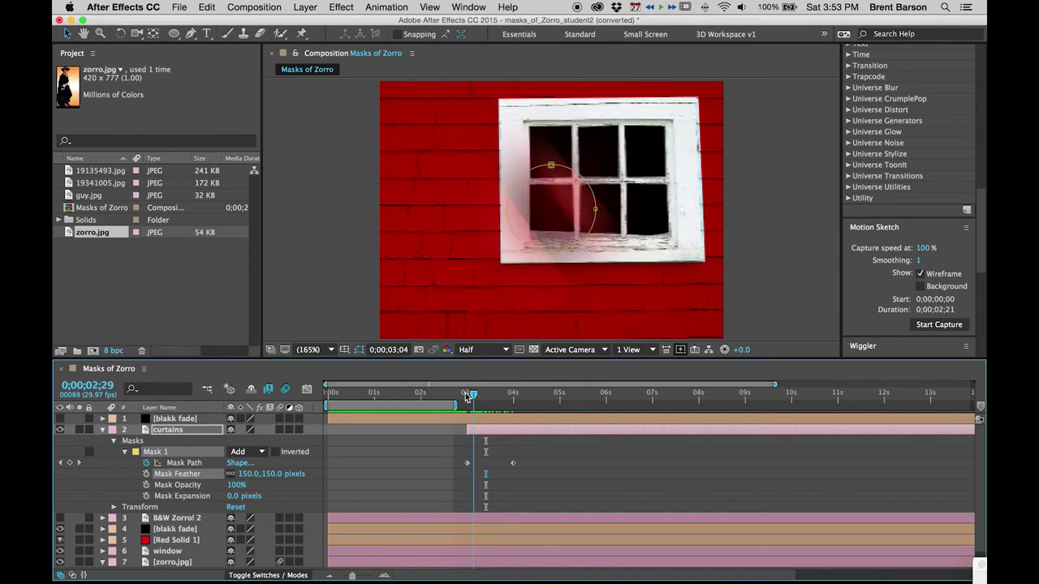
click(543, 443)
key(space)
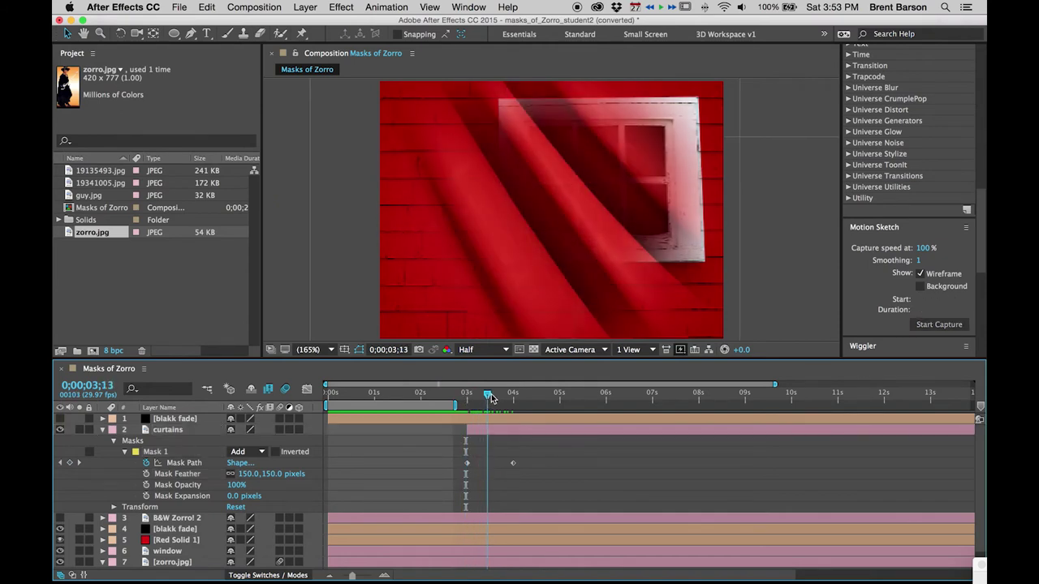
mouse_move(489, 397)
mouse_down()
mouse_move(463, 397)
mouse_move(505, 397)
mouse_up()
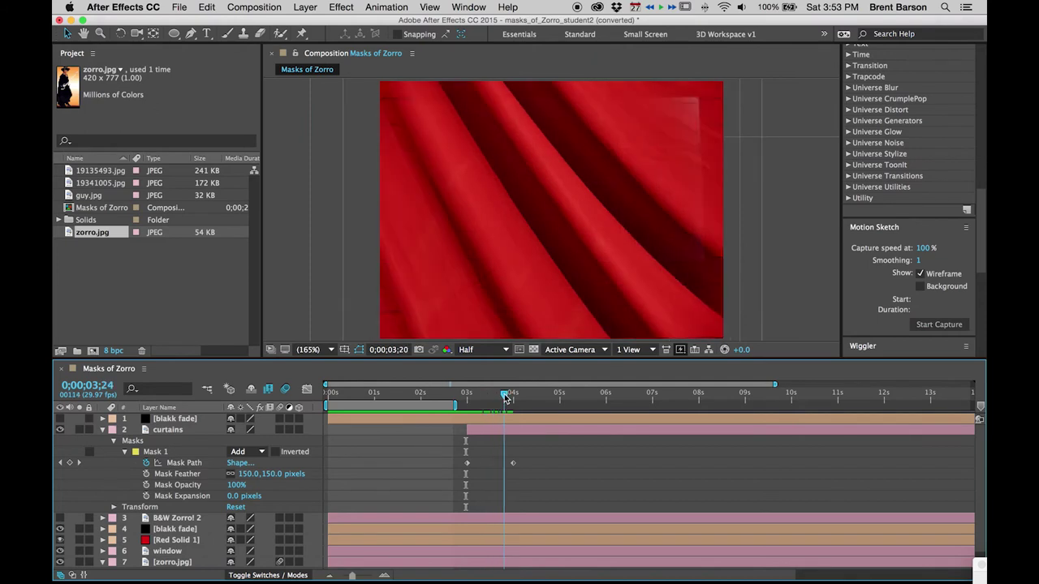
click(79, 463)
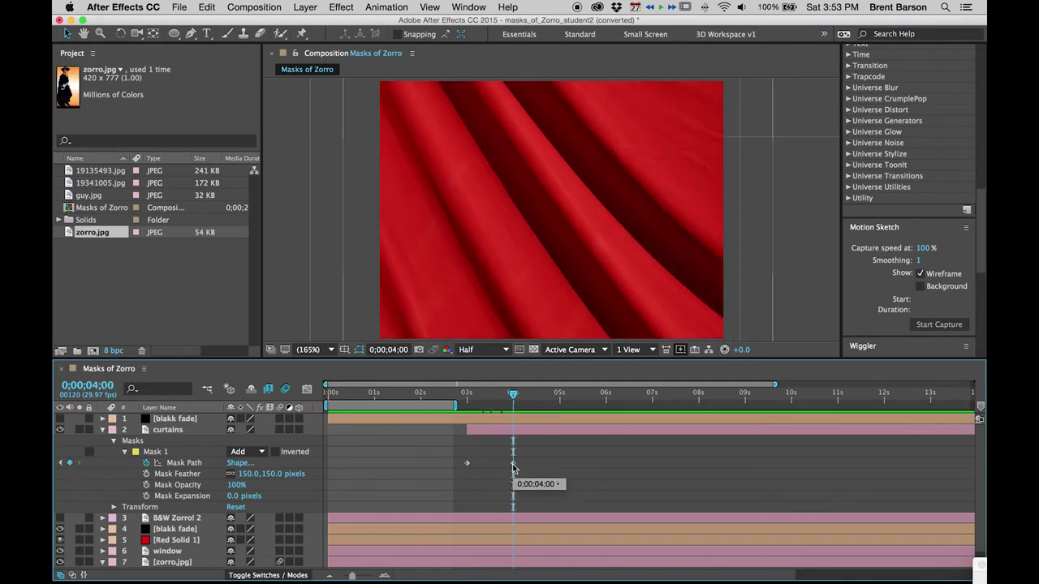
key(Escape)
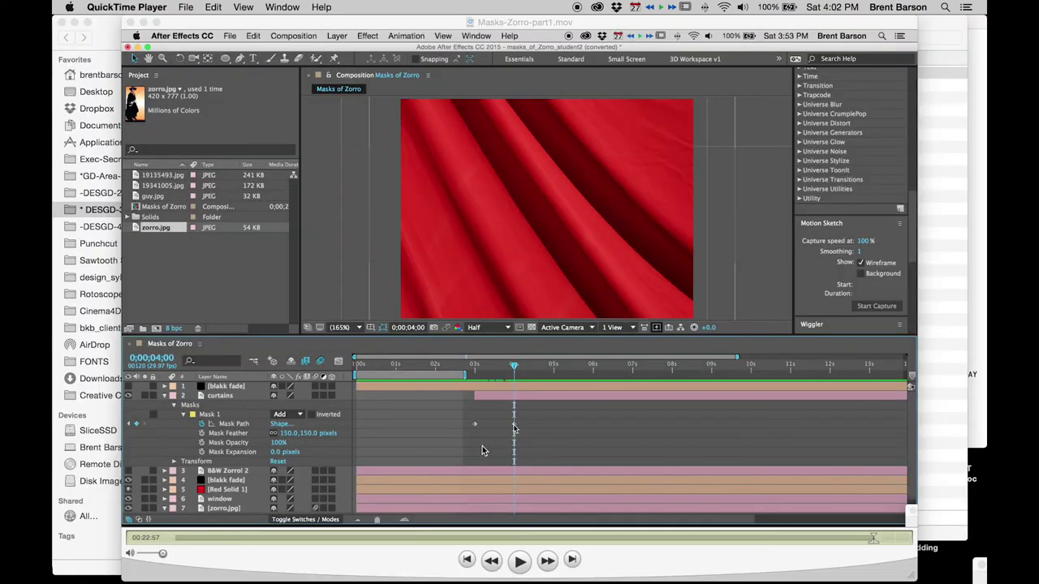
key(super+Tab)
click(236, 289)
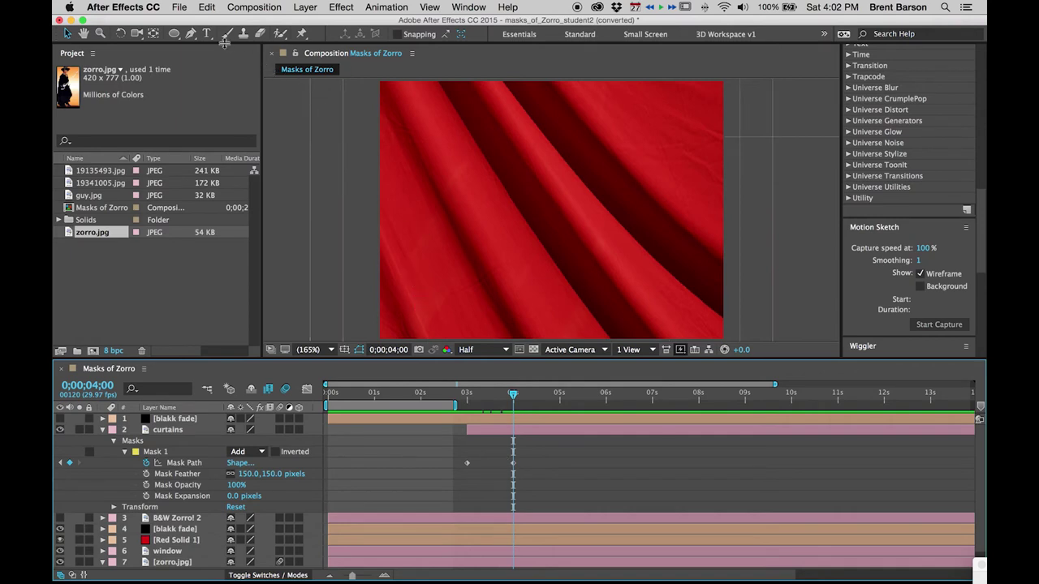
Draw a thin, slanted four-point Mask 2 across the curtains layer with the Pen tool
click(171, 430)
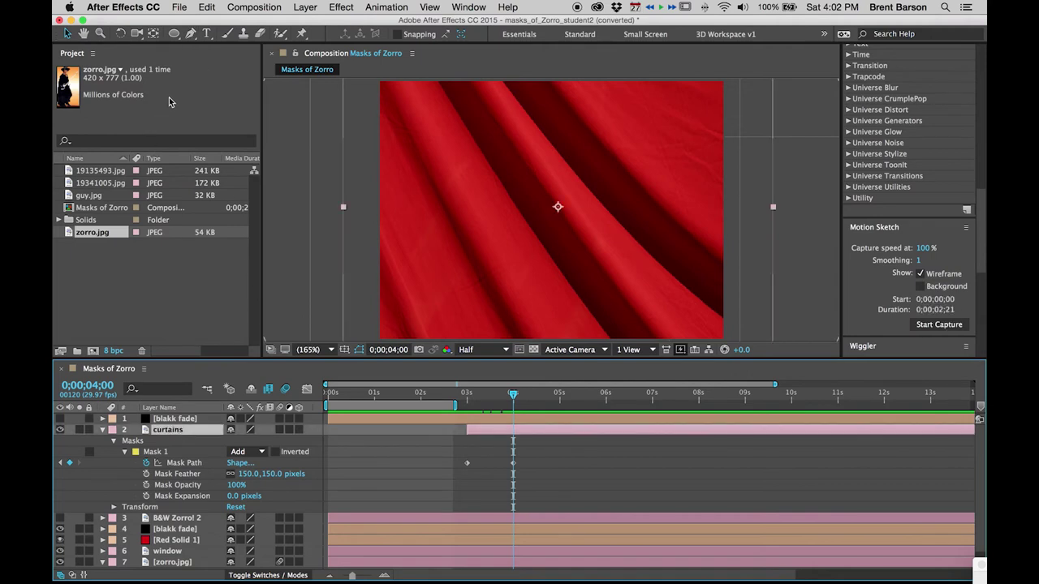
click(190, 39)
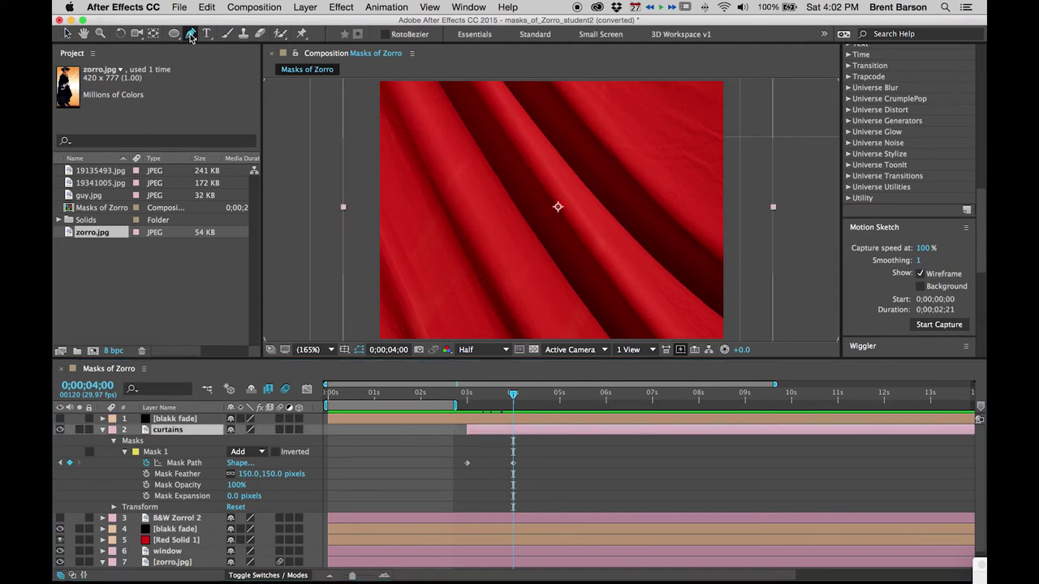
click(450, 143)
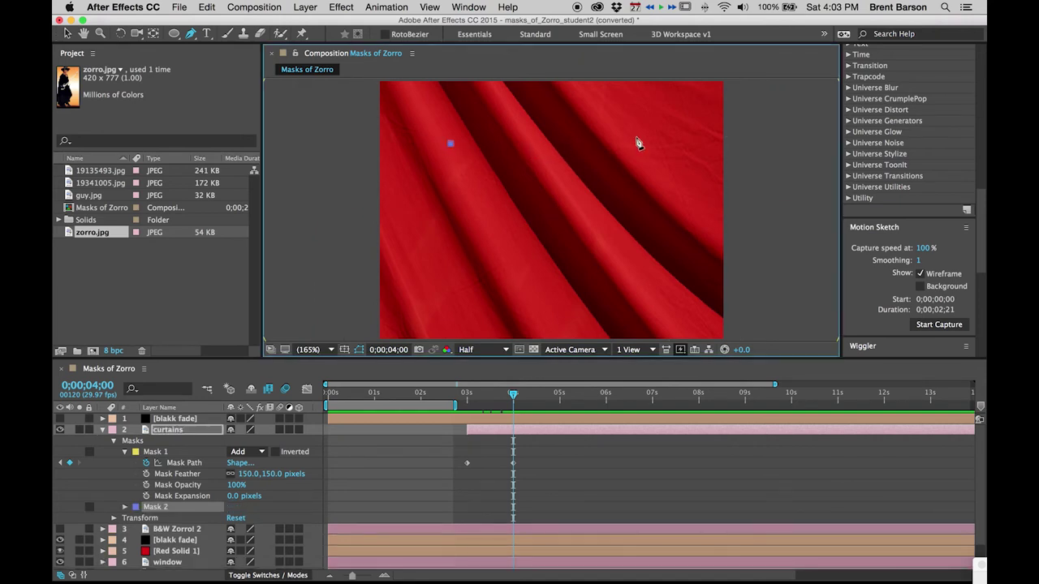
click(647, 135)
click(648, 157)
click(446, 160)
click(450, 143)
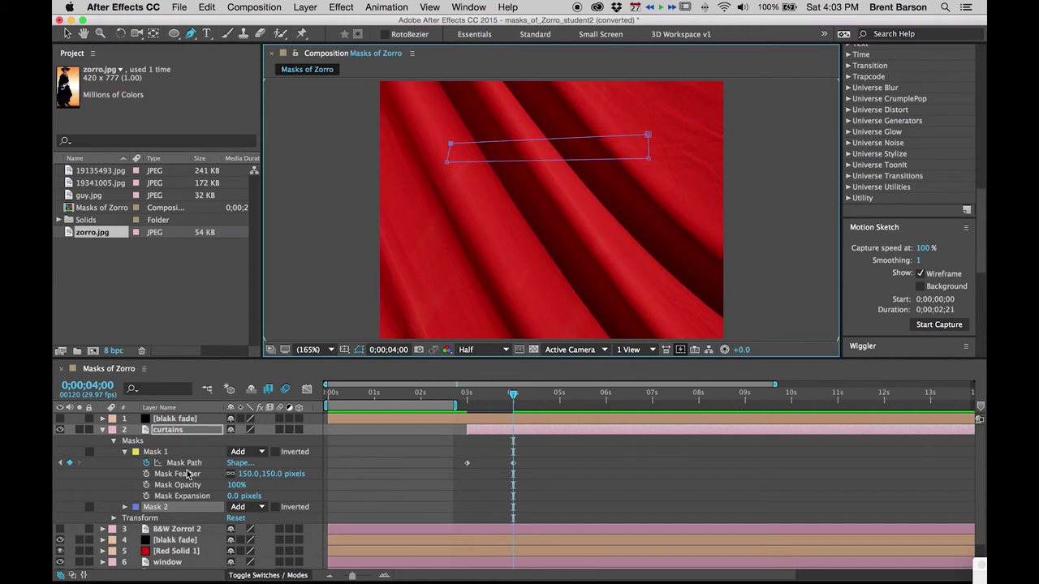
Set Mask 2's mode to Subtract so it cuts a strip through the curtains
click(124, 507)
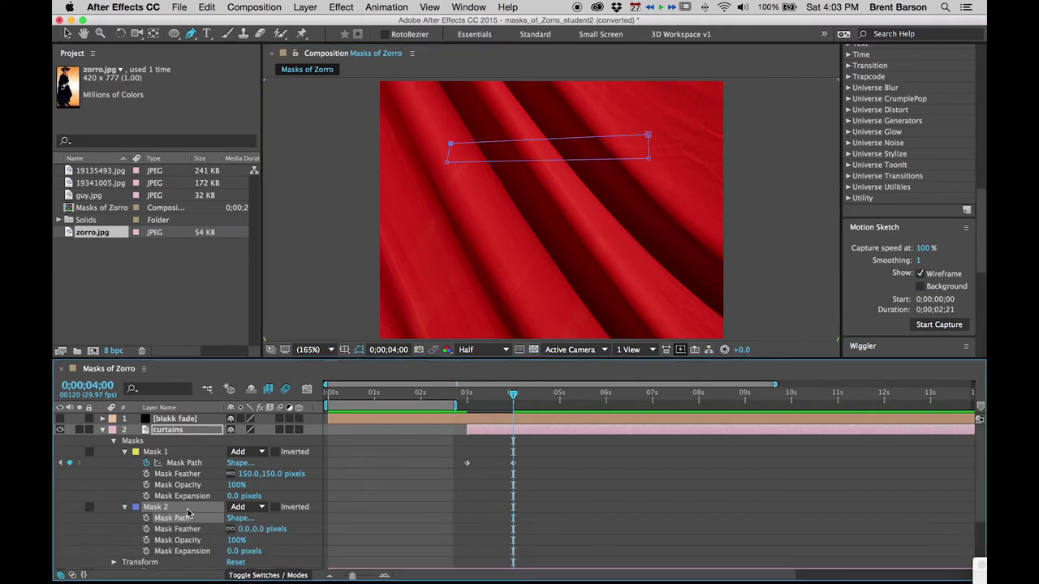
click(247, 507)
click(433, 459)
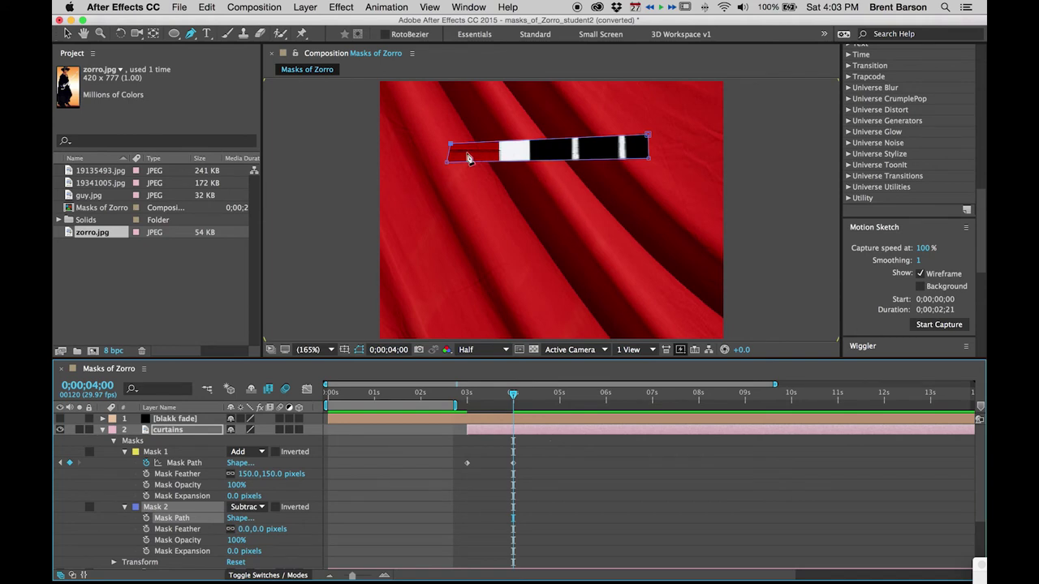
Zoom the timeline out, check the window frame, and return to the 4;00 mask keyframe
scroll(531, 463, down, 2)
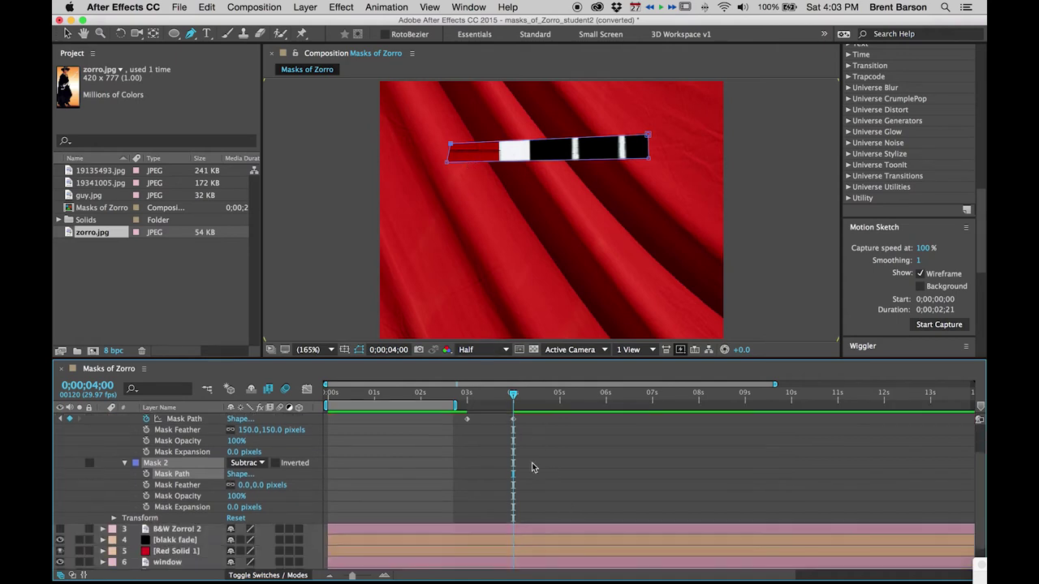
key(minus)
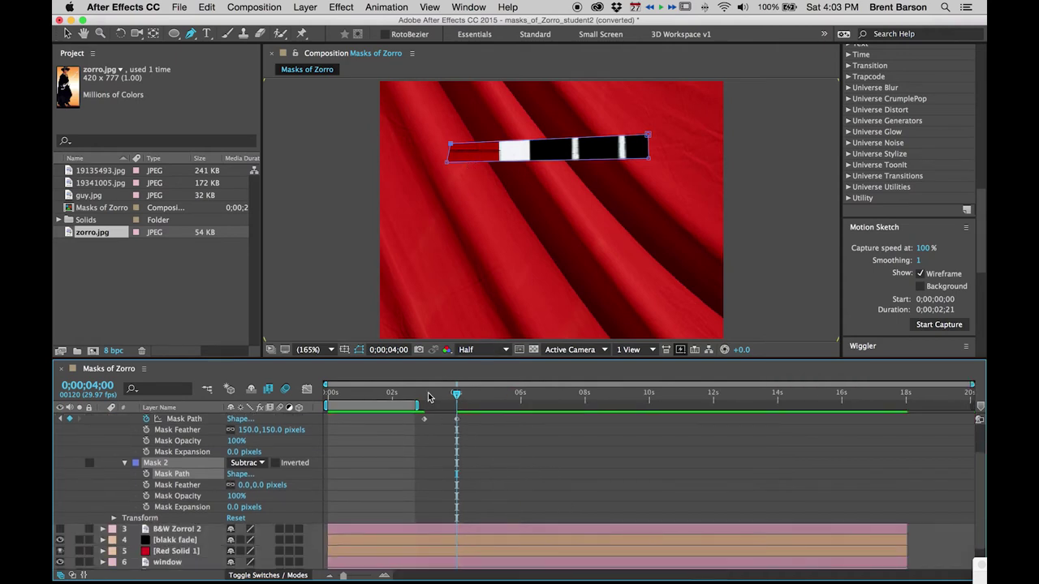
mouse_move(429, 396)
mouse_down()
mouse_move(397, 394)
mouse_move(443, 393)
mouse_up()
scroll(445, 446, up, 2)
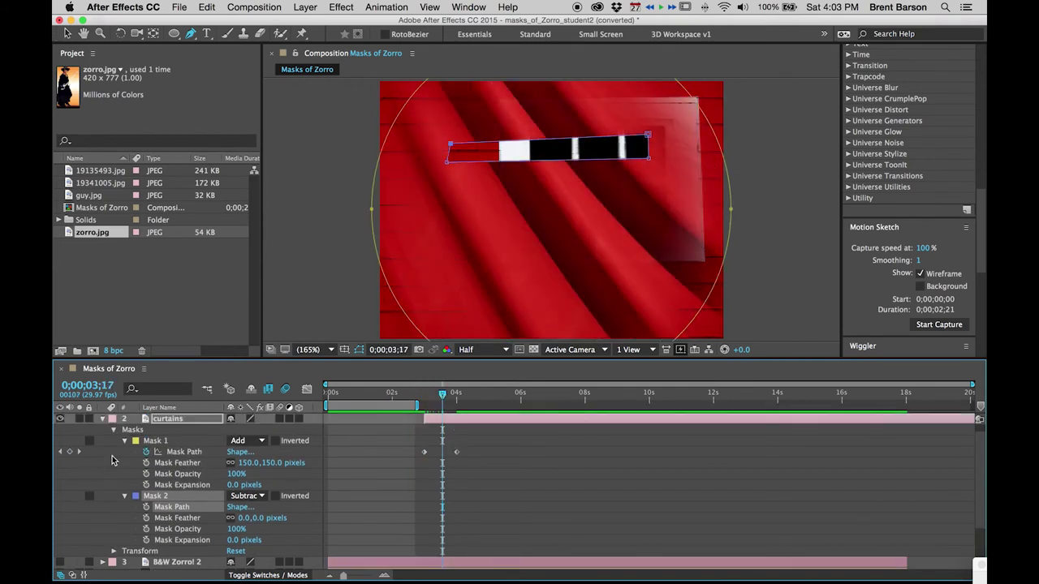
click(79, 451)
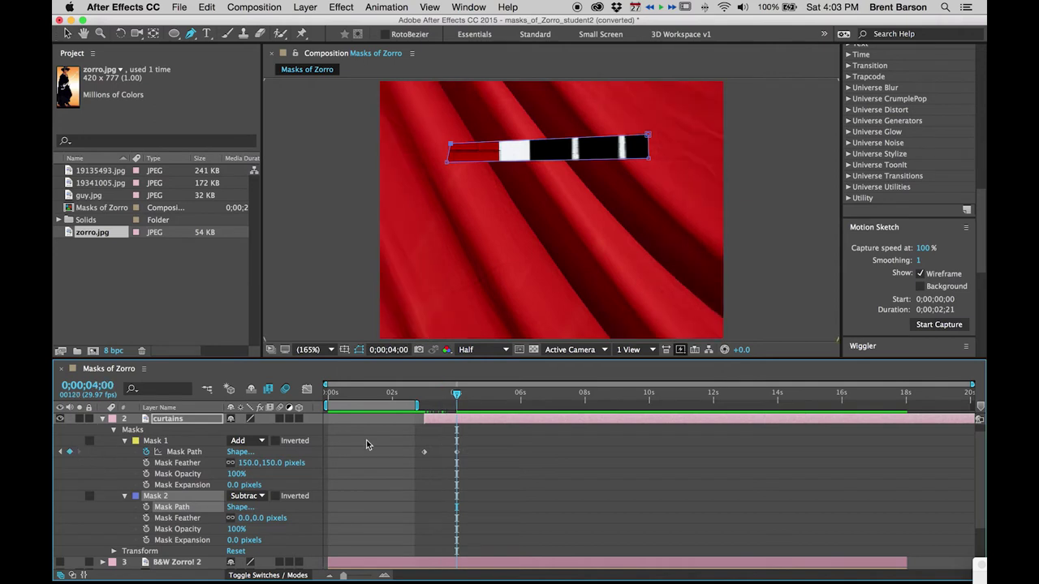
click(125, 441)
click(125, 442)
Trim the black fade, Red Solid 1, window and zorro.jpg layers to end at 0;00;03;28
scroll(456, 446, down, 5)
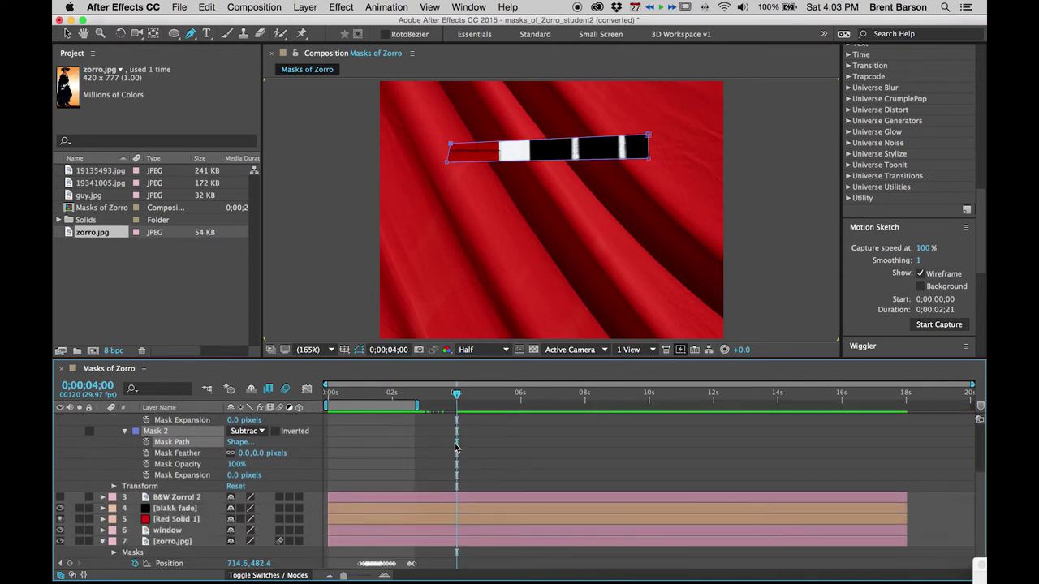
click(156, 531)
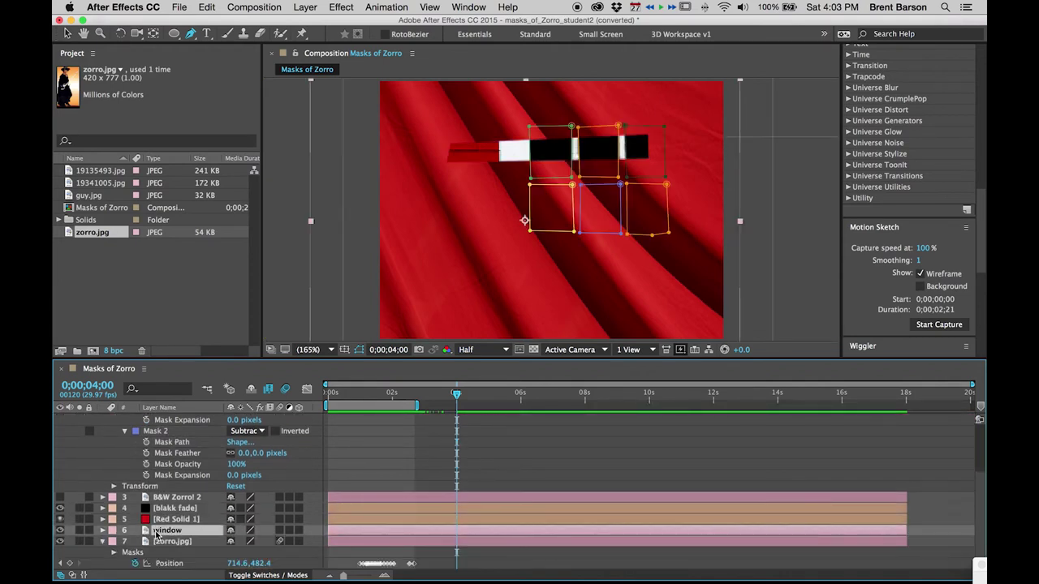
click(164, 543)
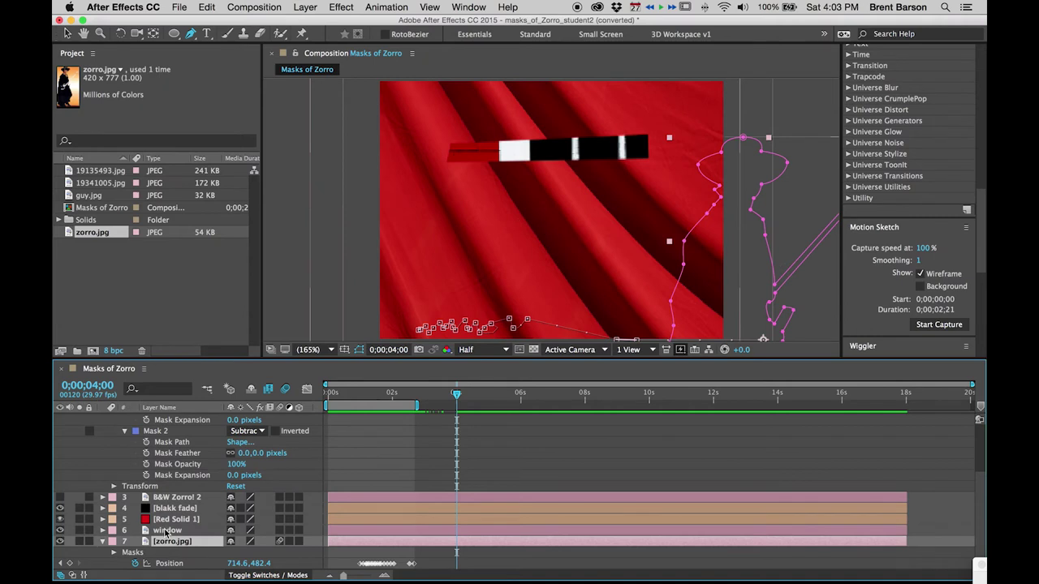
click(166, 531)
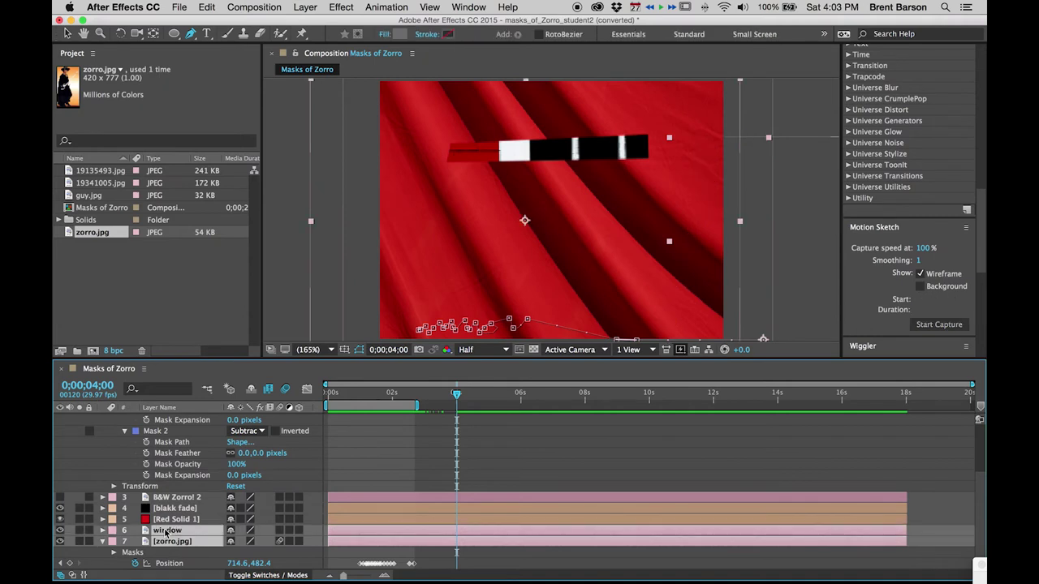
shift+click(168, 520)
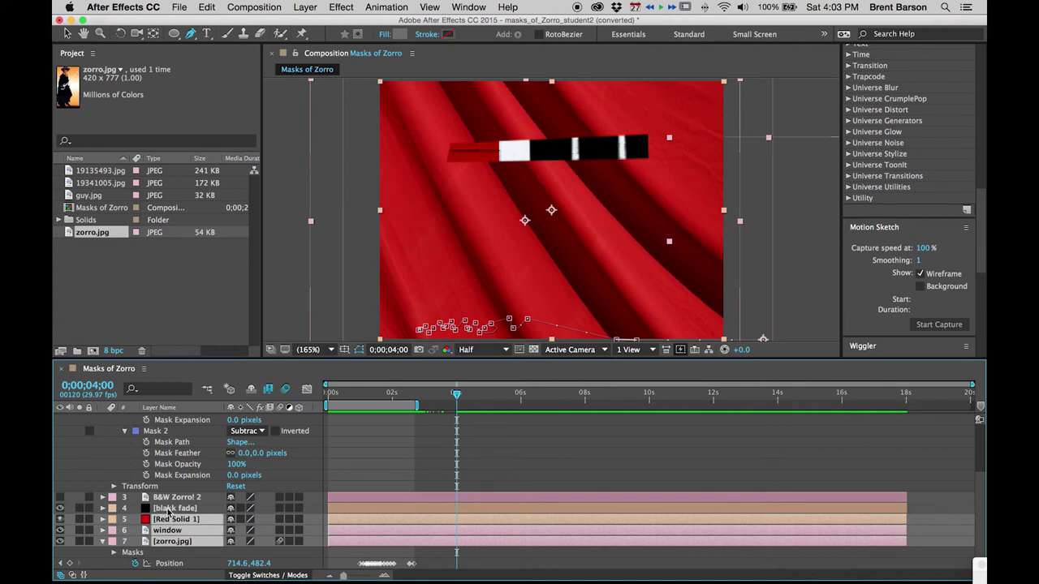
shift+click(171, 509)
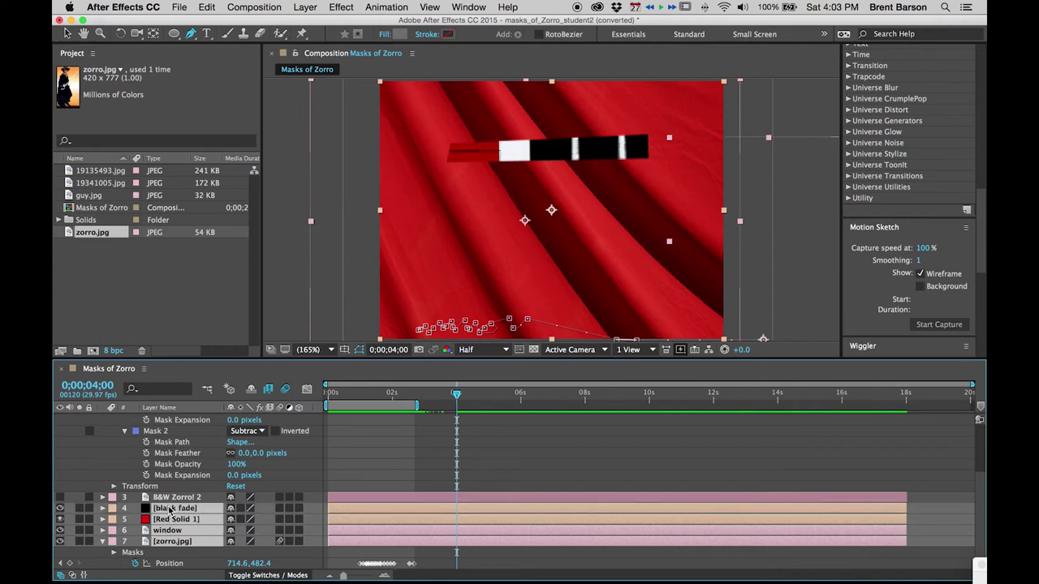
key(Page_Up)
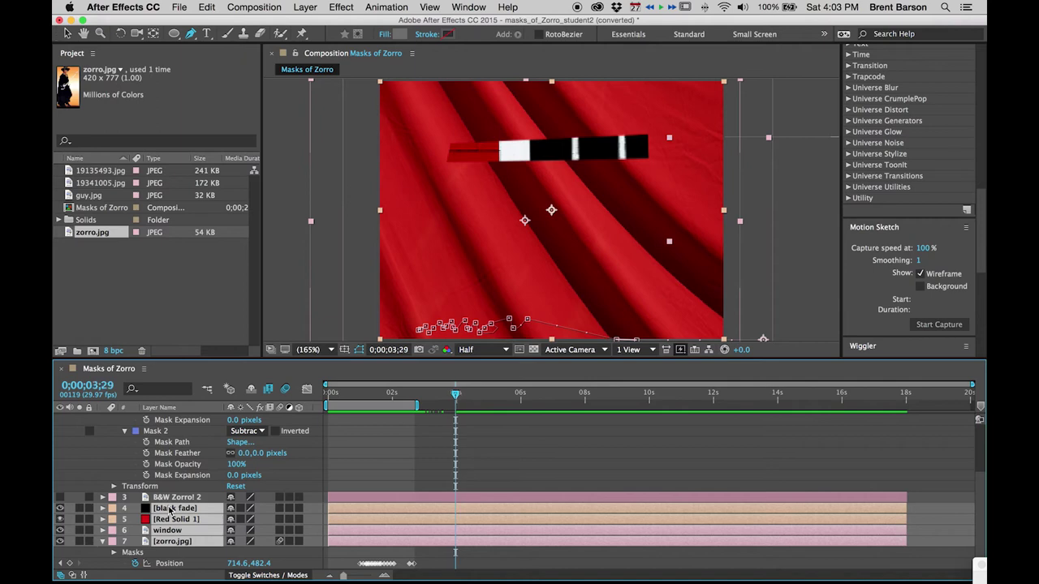
key(alt+bracketright)
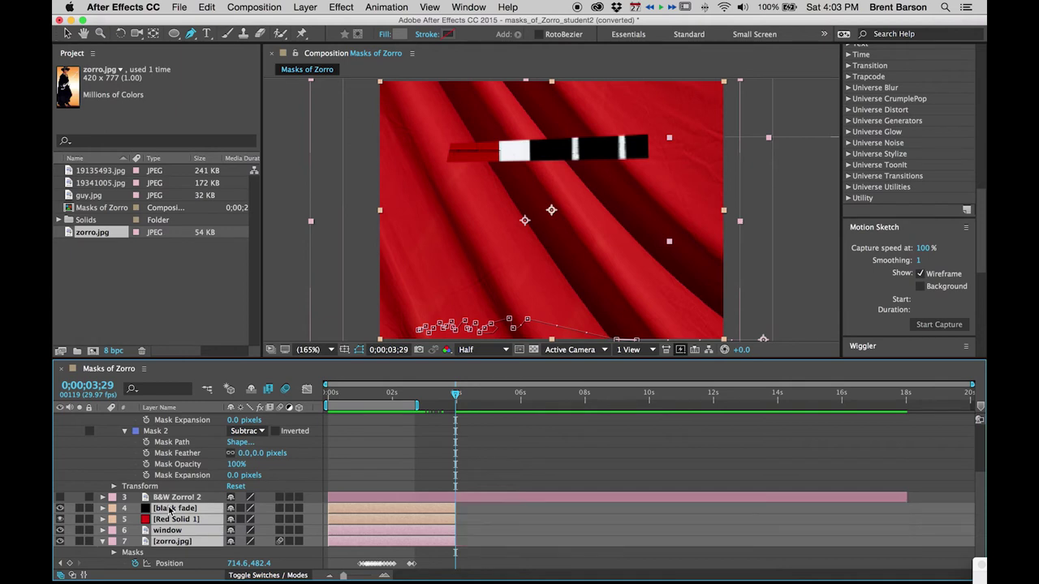
click(542, 463)
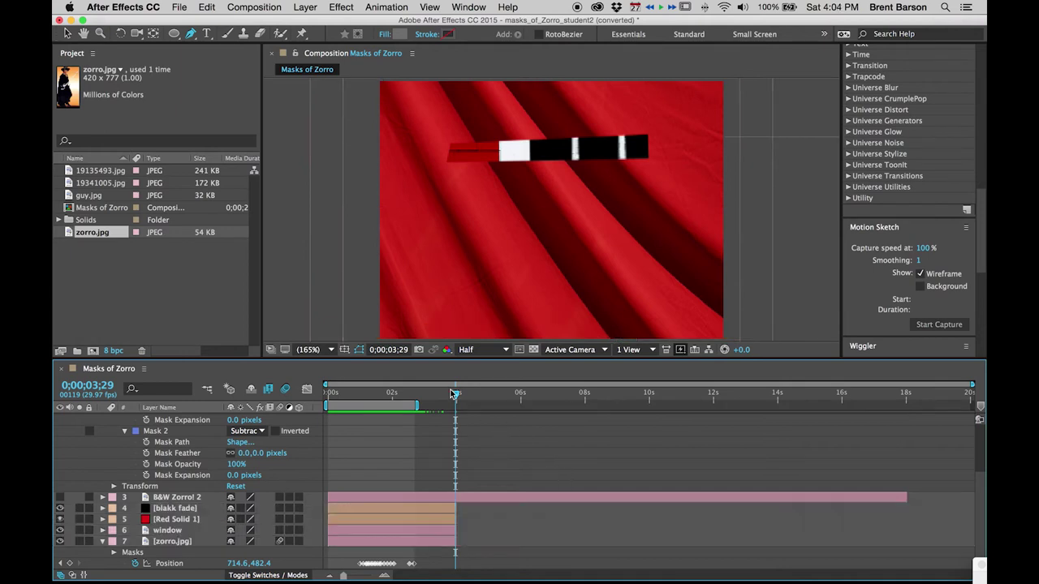
mouse_move(460, 396)
mouse_down()
mouse_move(422, 395)
mouse_move(452, 391)
mouse_up()
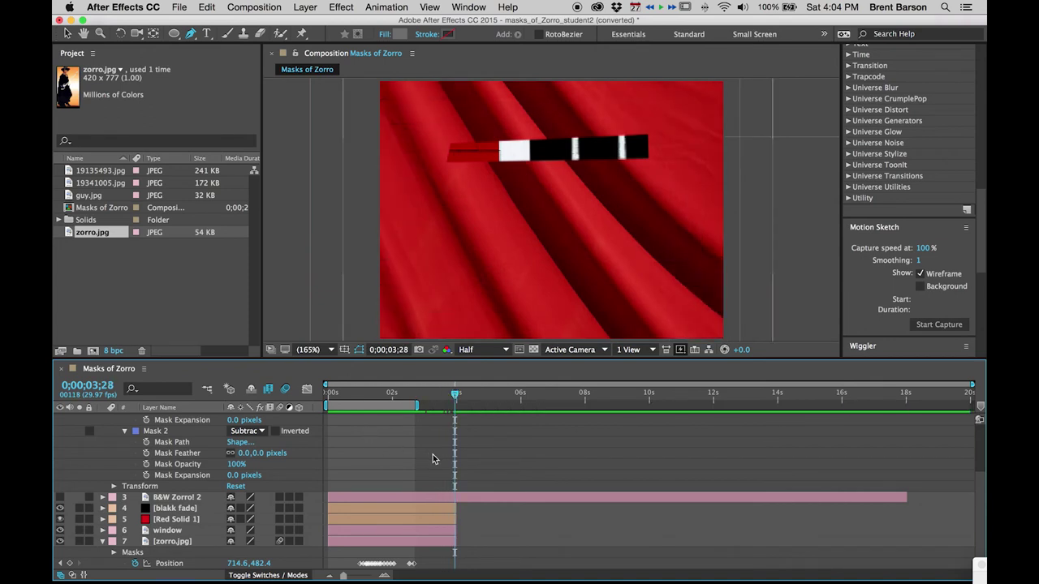
scroll(433, 456, up, 2)
scroll(433, 456, up, 5)
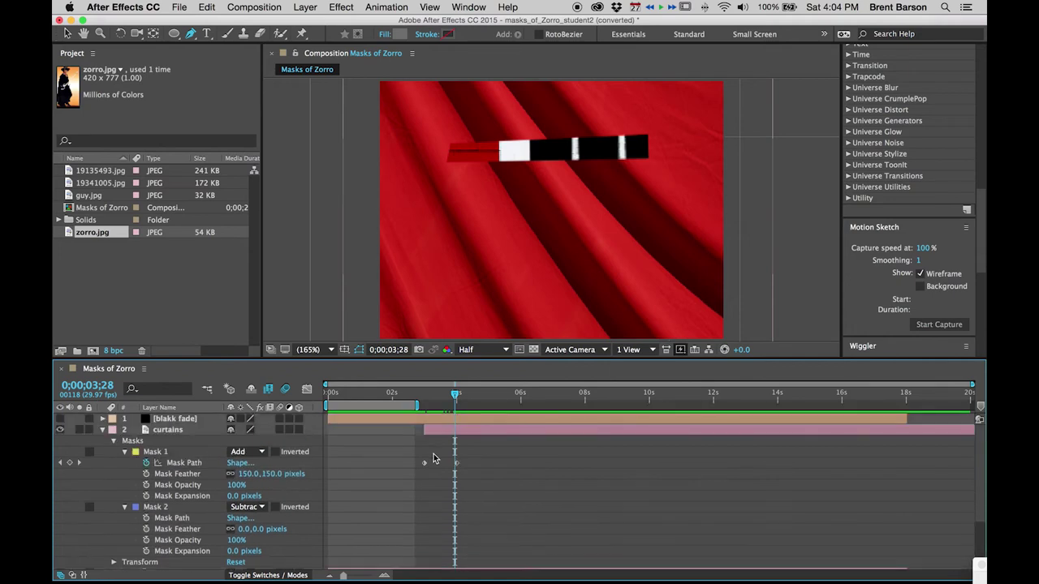
click(79, 463)
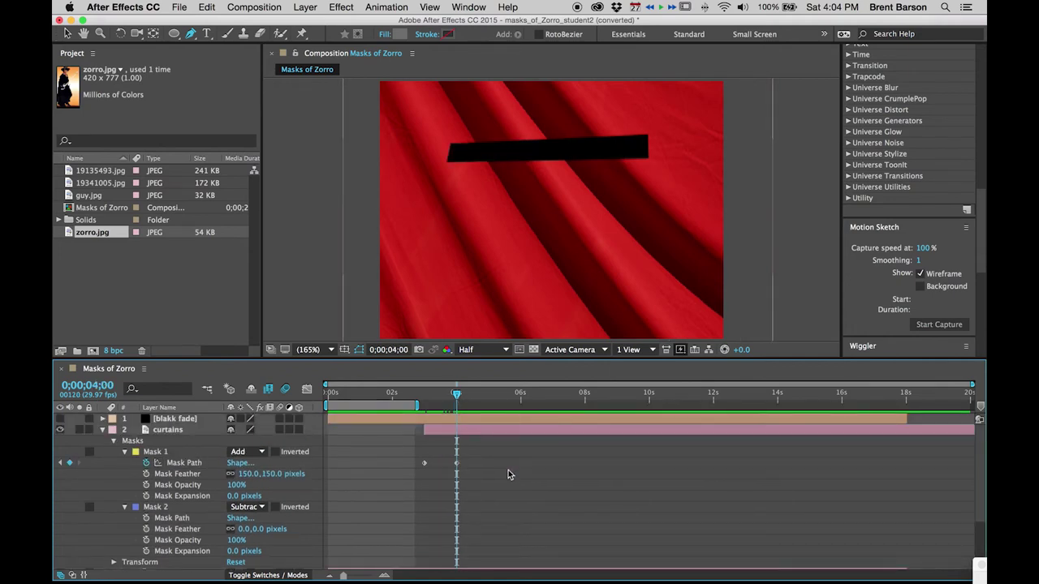
click(443, 395)
mouse_move(442, 395)
mouse_down()
mouse_move(386, 392)
mouse_move(457, 392)
mouse_up()
click(60, 464)
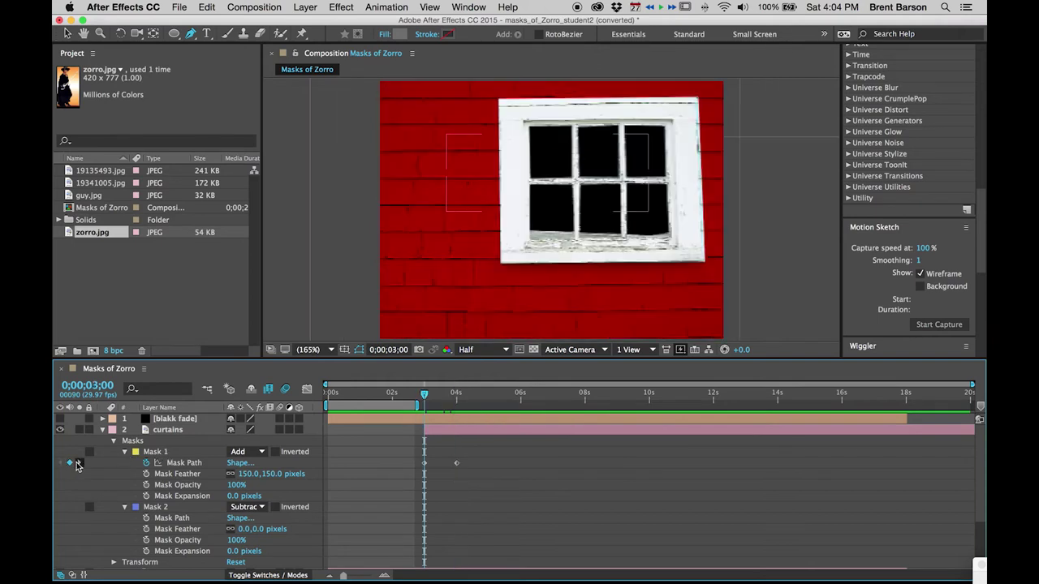
click(77, 464)
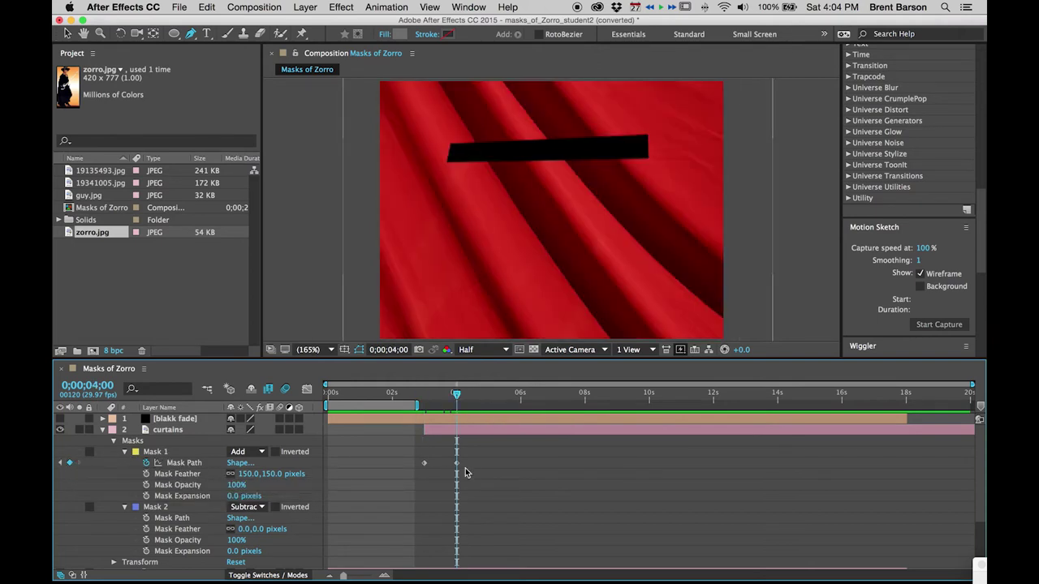
Keyframe the curtains' Mask 2 path at 0;00;04;00 and 0;00;04;05
click(146, 519)
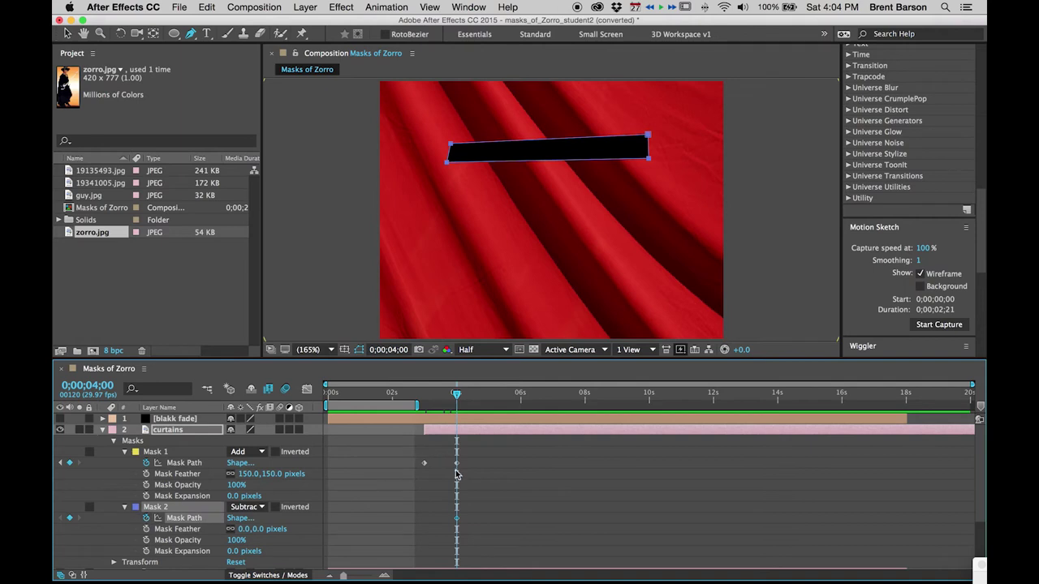
key(equal)
key(equal)
key(equal)
key(equal)
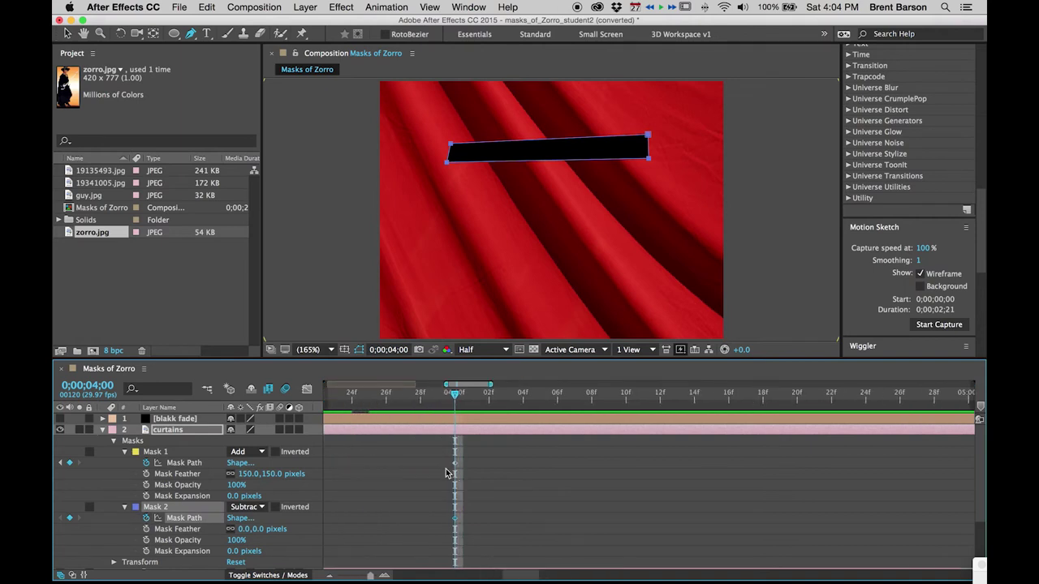
key(minus)
key(minus)
key(minus)
key(minus)
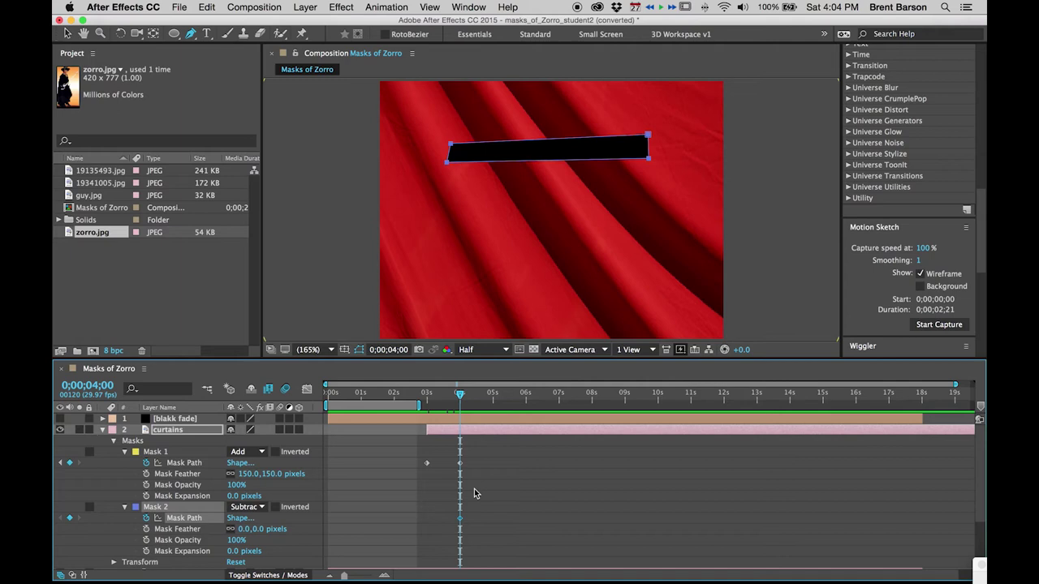
key(Page_Down)
key(Page_Down)
key(Page_Down)
key(Page_Down)
key(Page_Down)
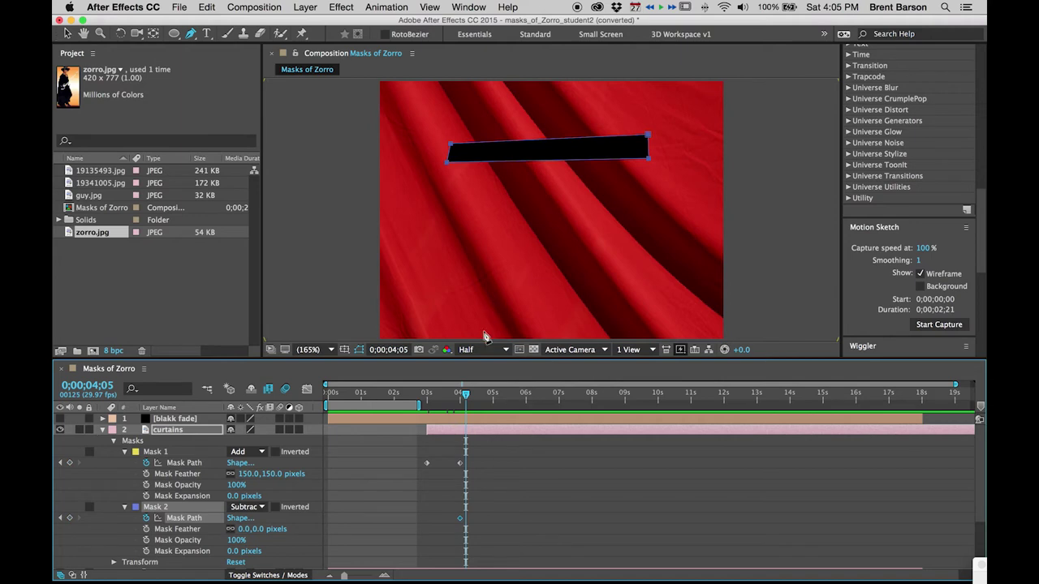
click(62, 519)
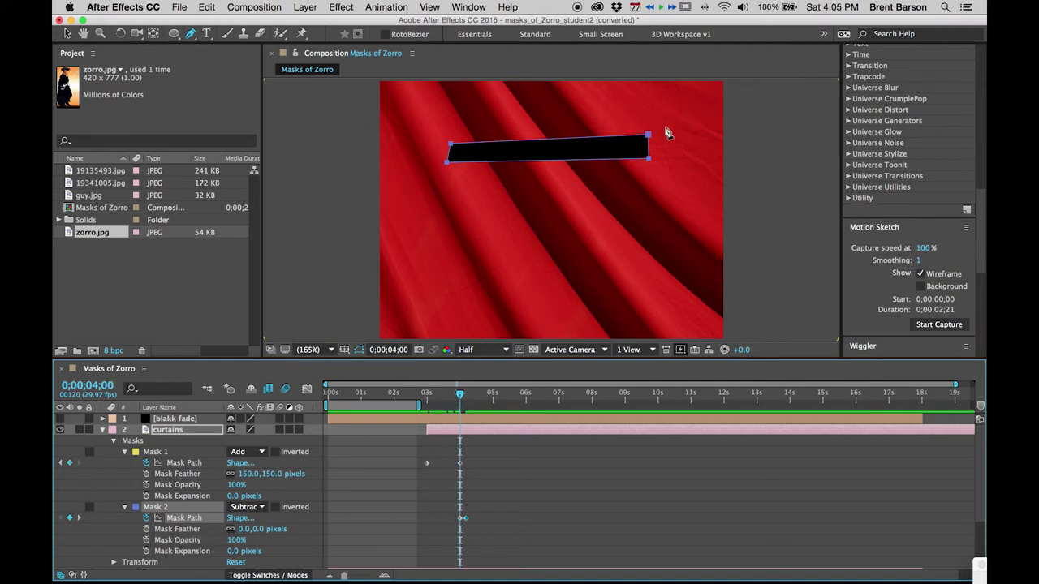
key(v)
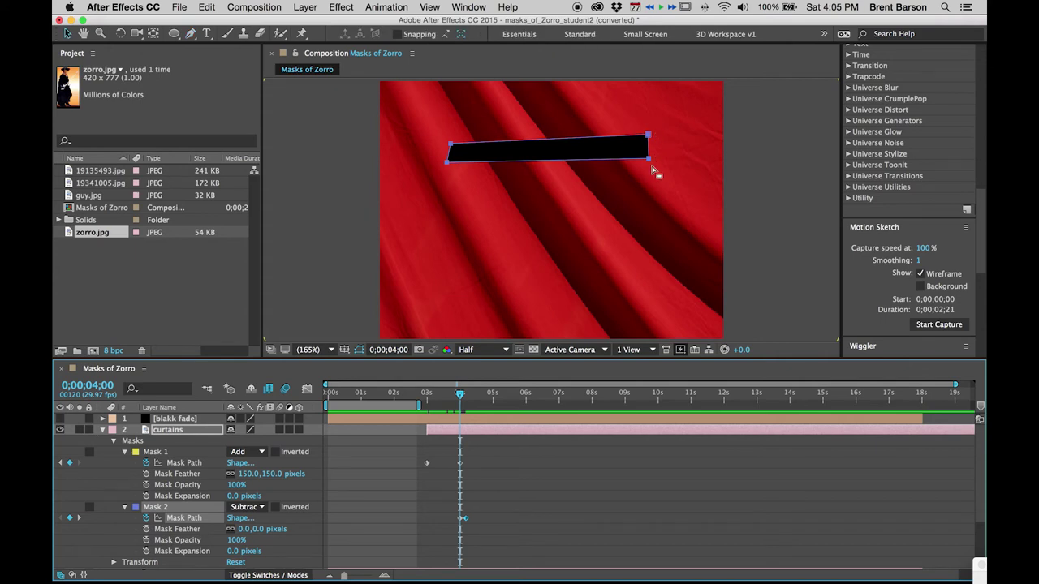
At 4;00, pull Mask 2's right vertices onto its left edge so the bar grows by 4;05
click(647, 157)
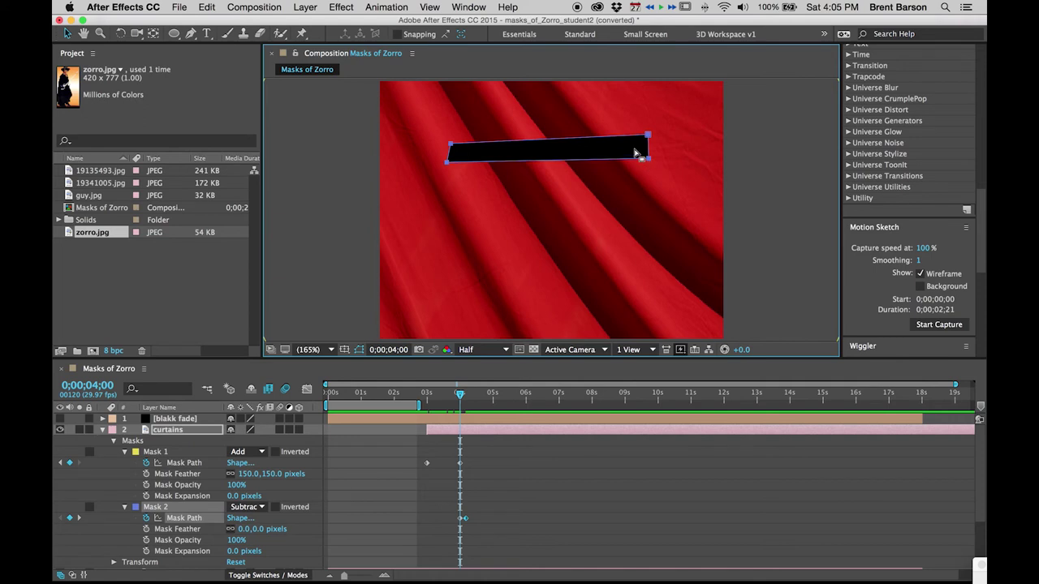
click(636, 151)
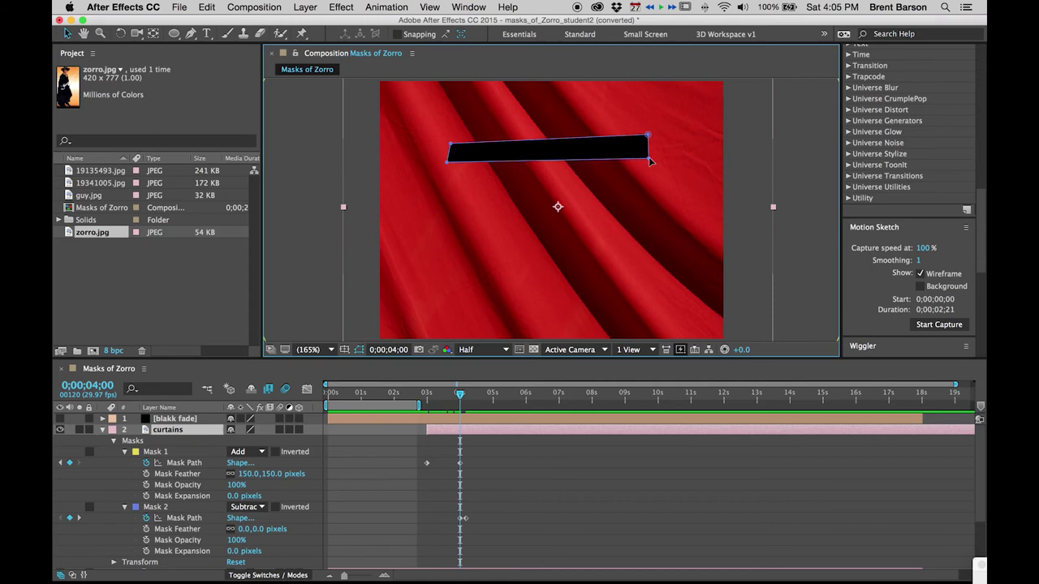
click(649, 161)
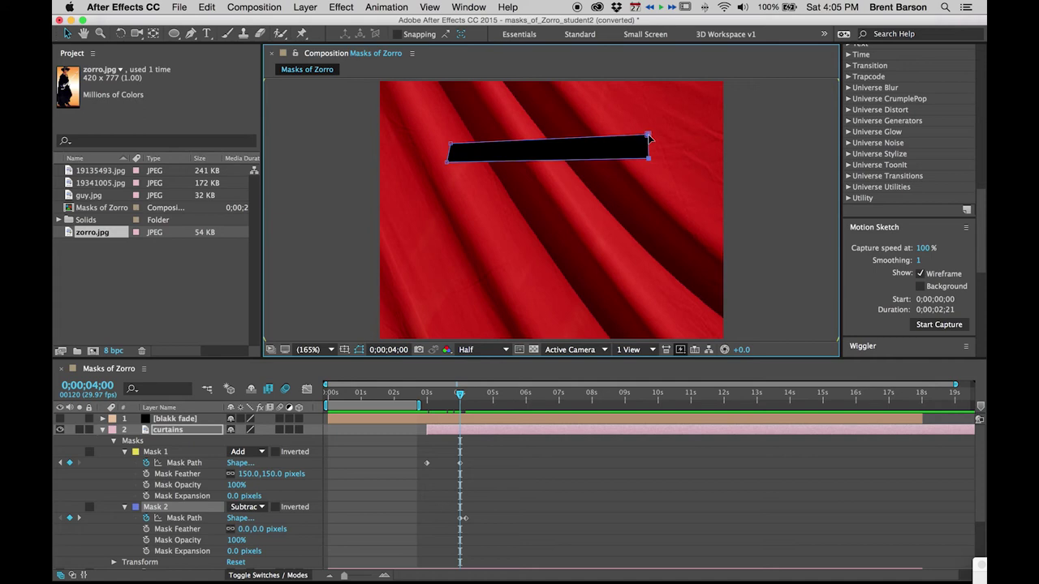
drag(649, 138, 450, 144)
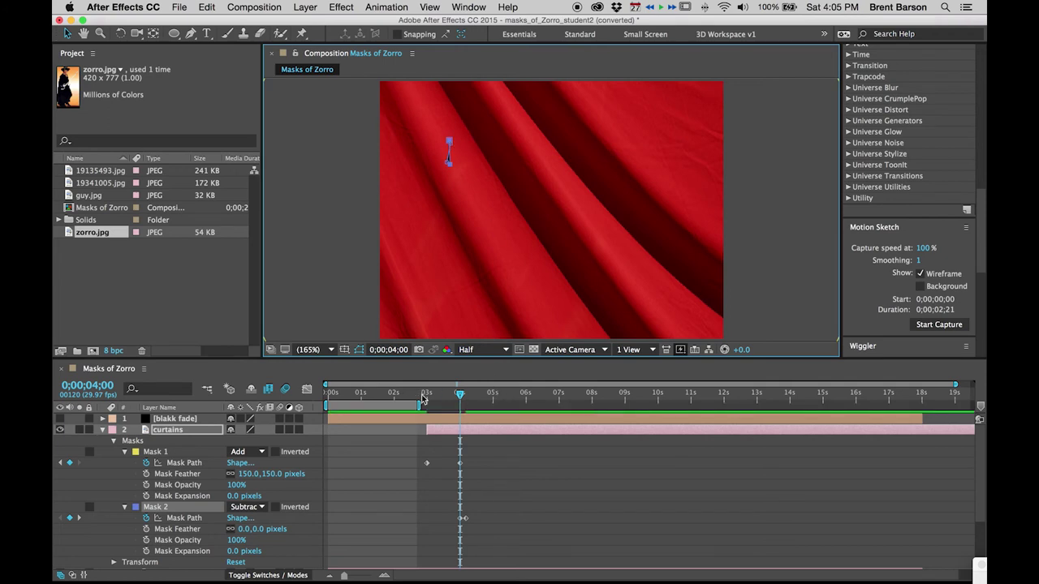
drag(422, 397, 472, 396)
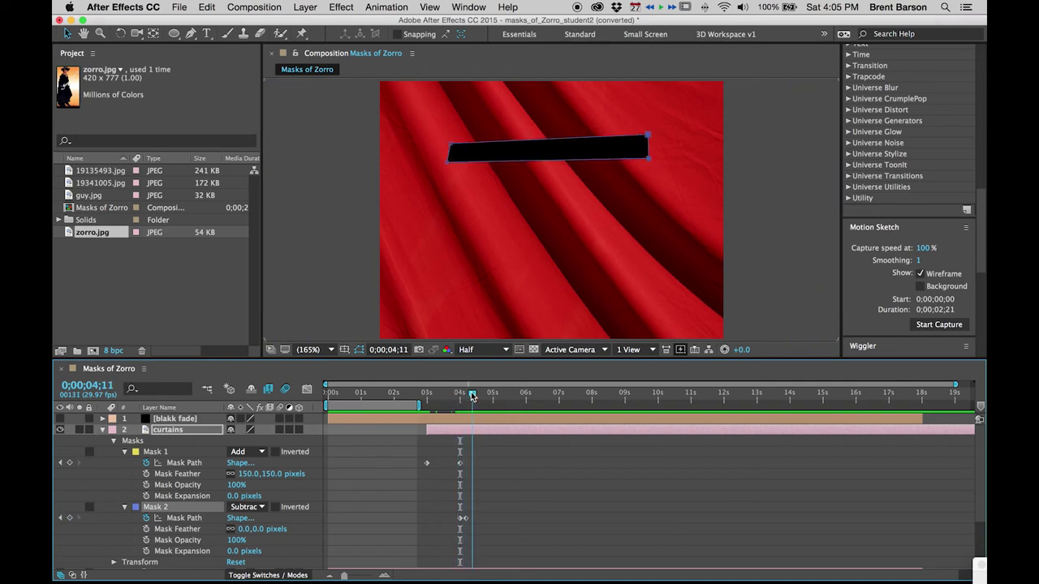
click(59, 518)
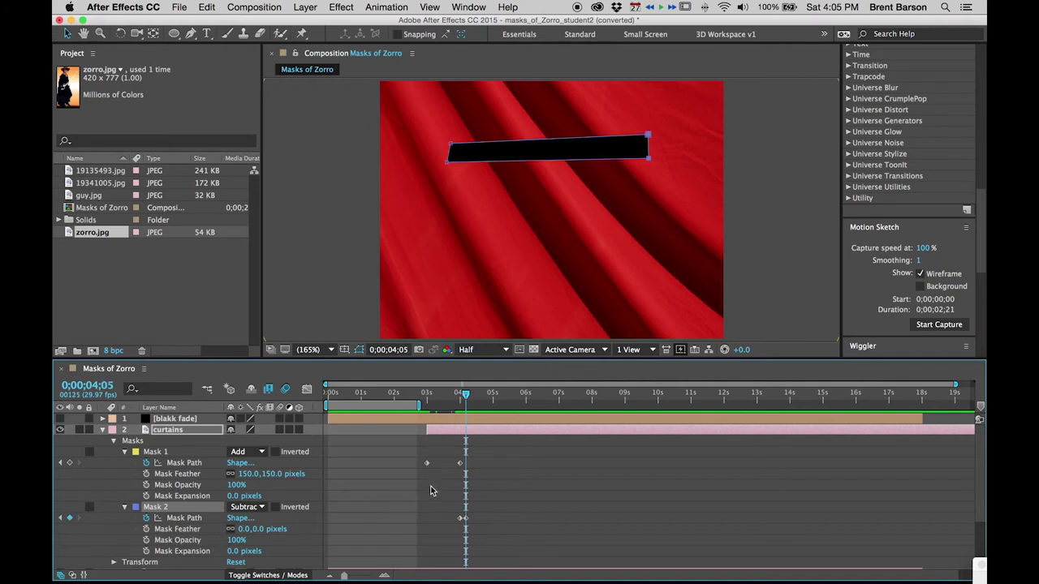
click(192, 33)
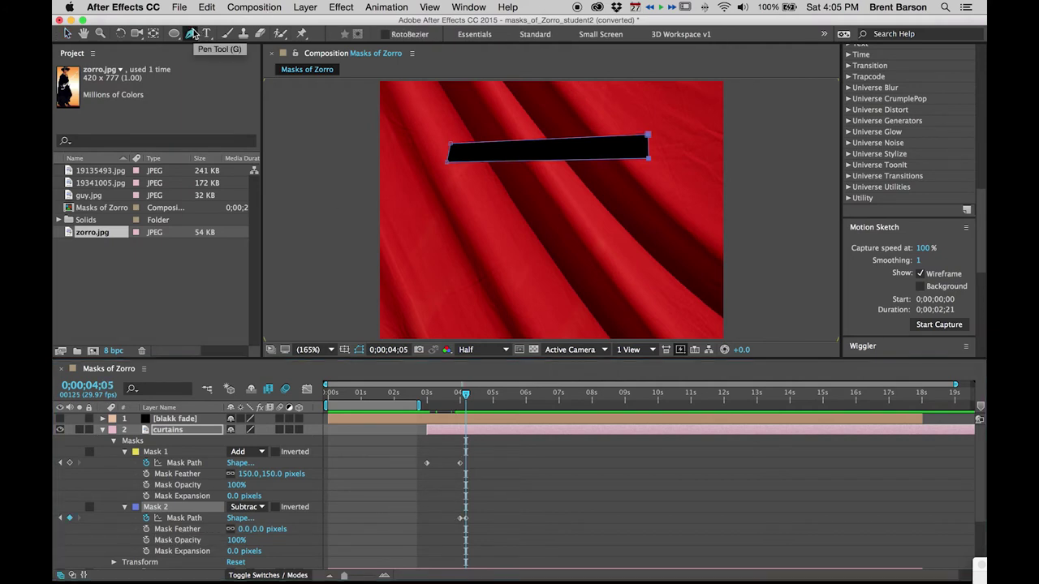
Draw a four-point Mask 3 for the Z's diagonal stroke and set it to Subtract
click(445, 277)
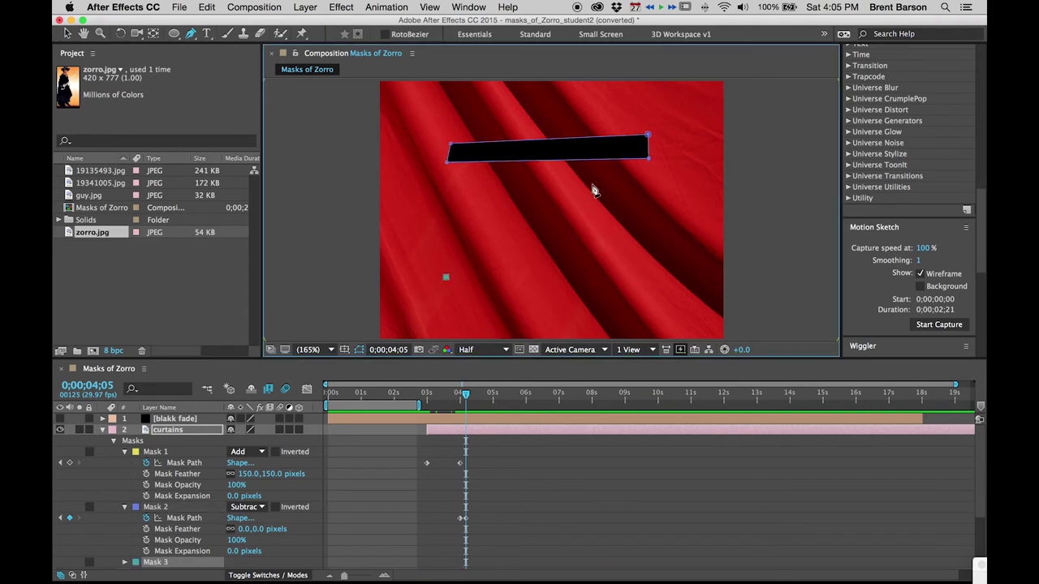
click(630, 152)
click(648, 160)
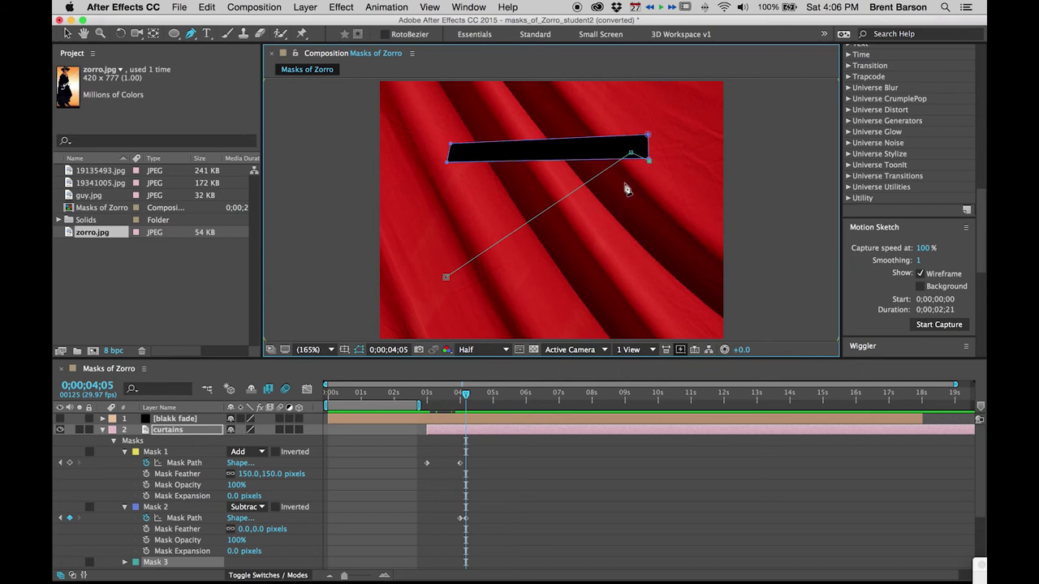
click(445, 295)
click(445, 276)
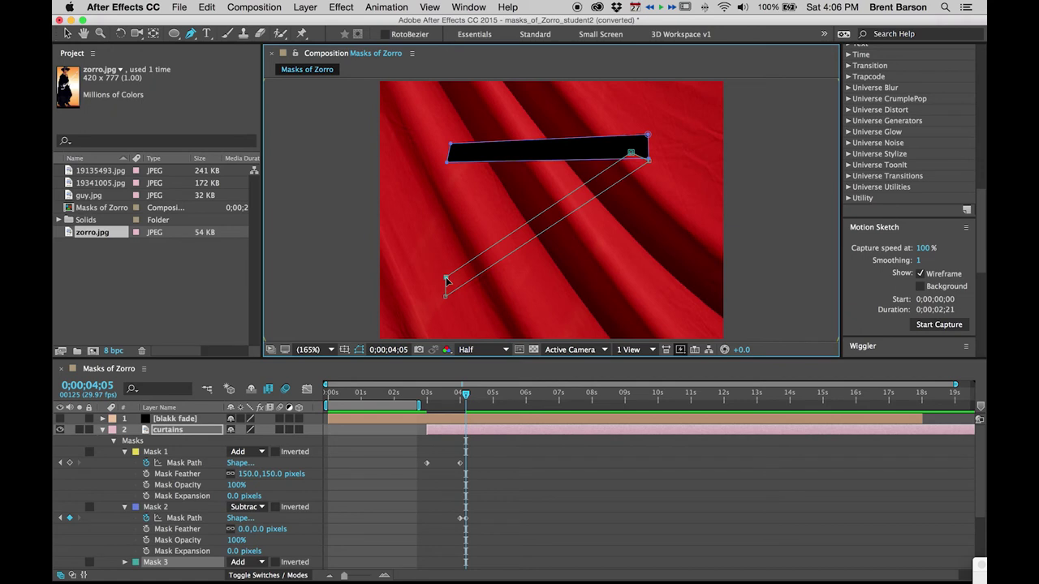
scroll(264, 536, down, 2)
click(243, 529)
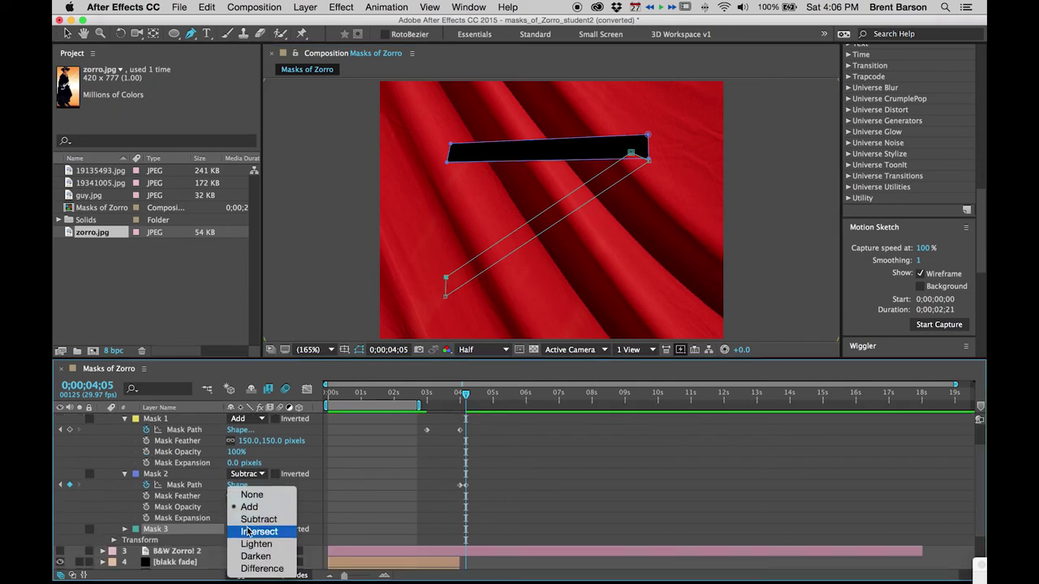
click(258, 520)
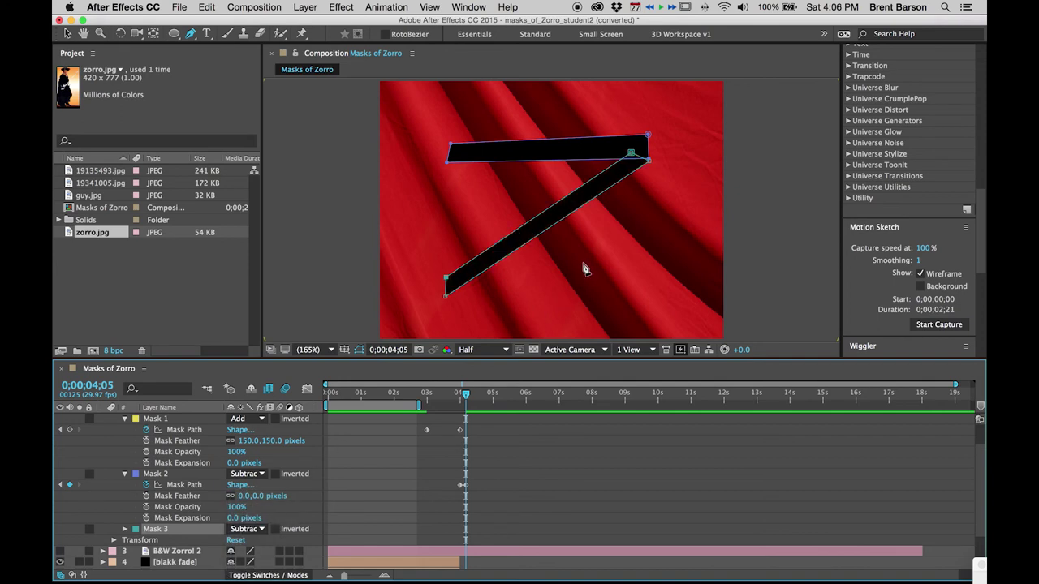
click(124, 530)
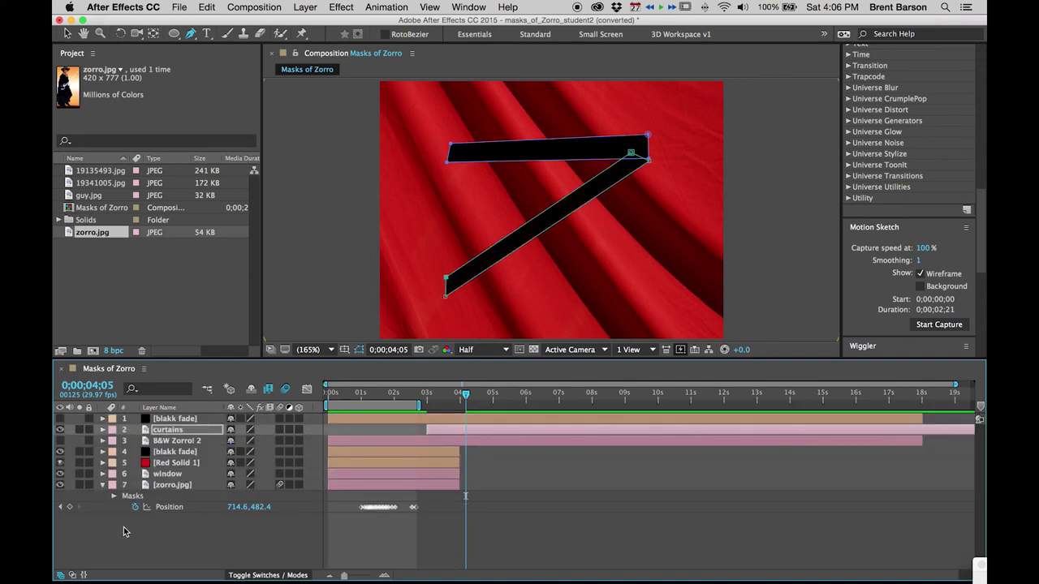
Keyframe Mask 3's path at 0;00;04;05 and 0;00;04;10
key(m)
key(m)
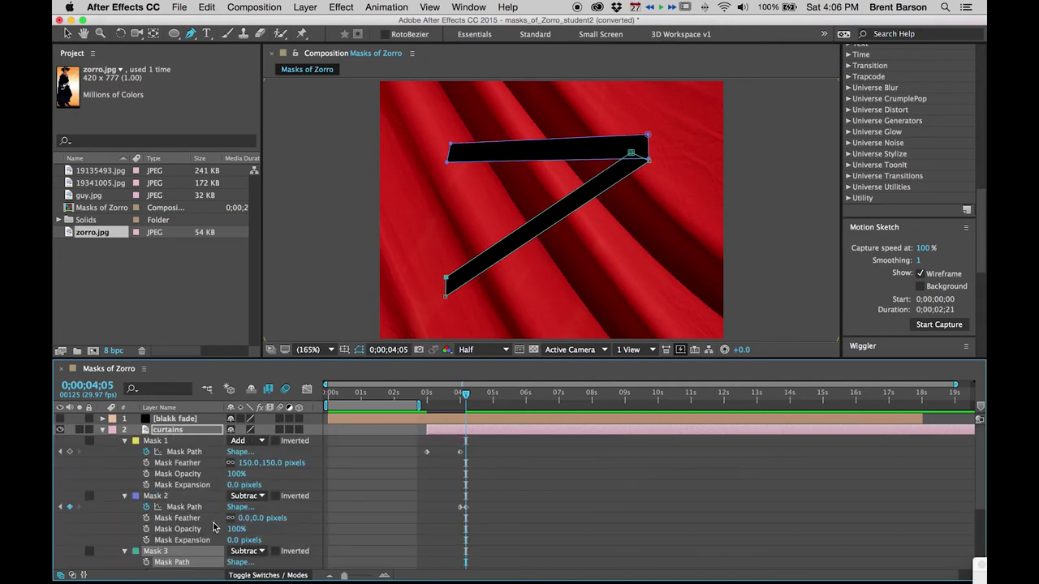
scroll(233, 528, down, 5)
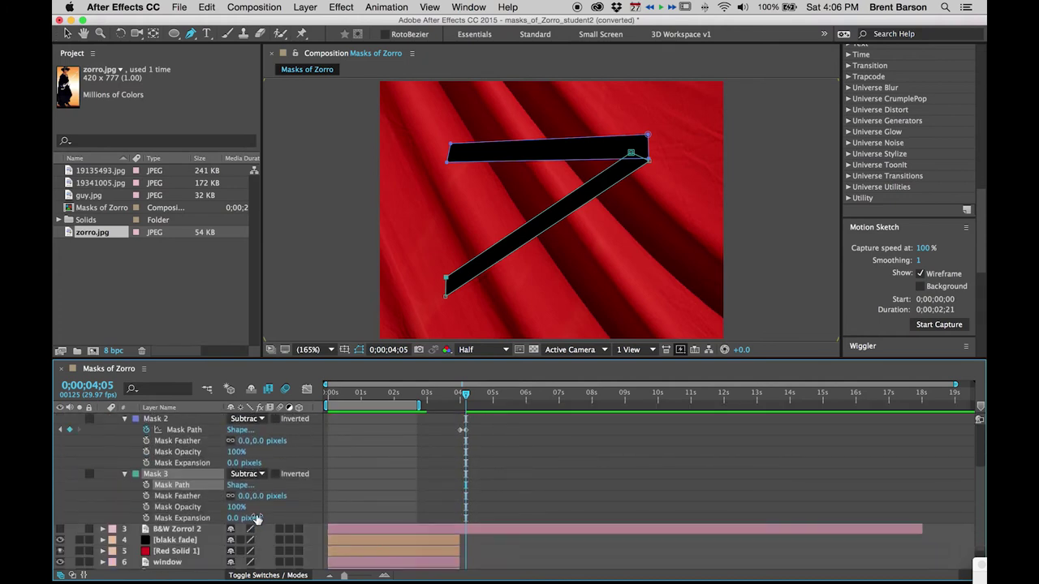
click(146, 484)
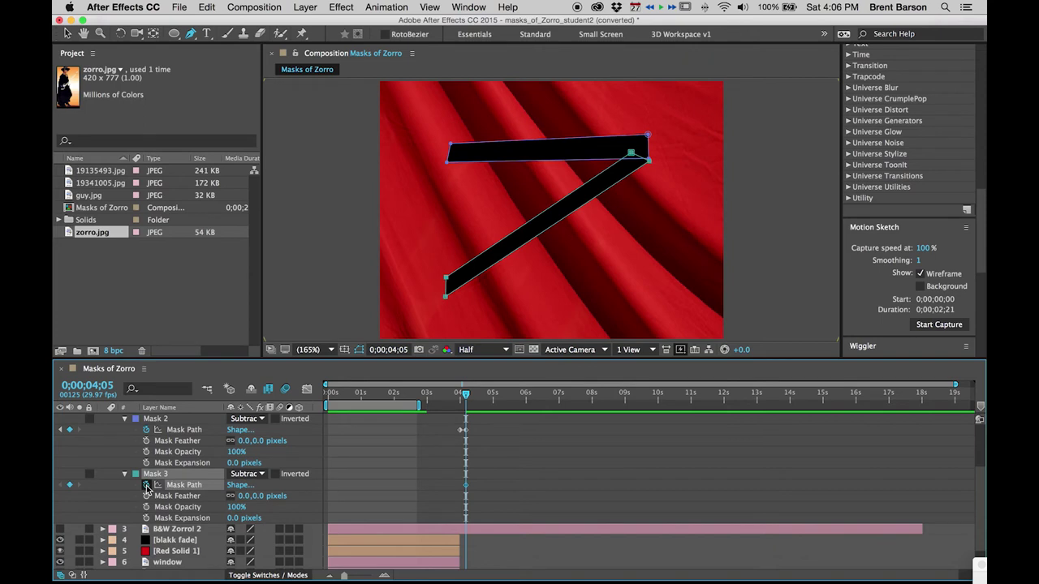
key(equal)
key(equal)
scroll(457, 458, left, 3)
scroll(508, 463, up, 1)
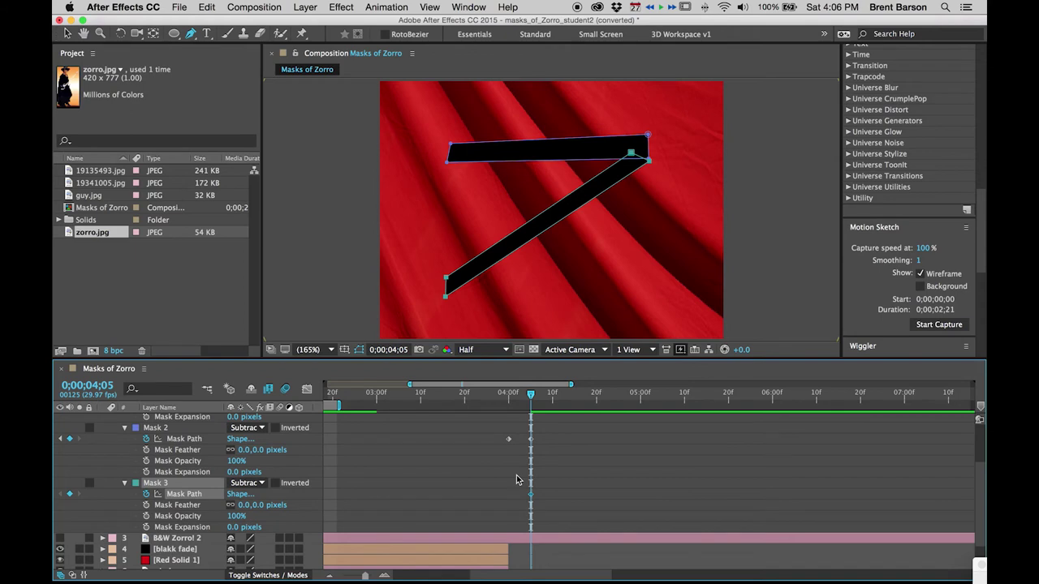
key(Page_Down)
key(Page_Down)
key(Page_Down)
key(Page_Down)
key(Page_Down)
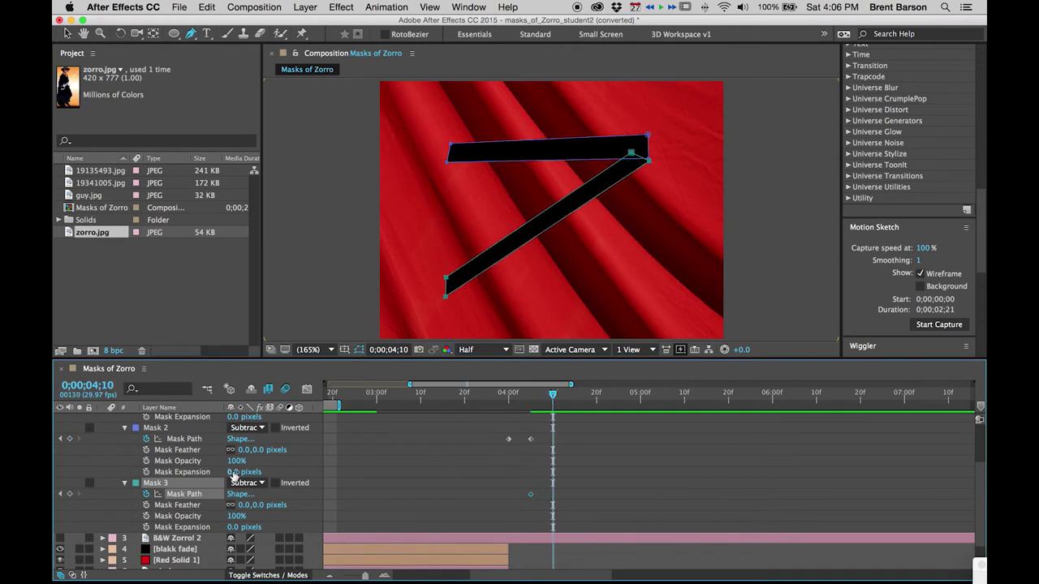
click(70, 493)
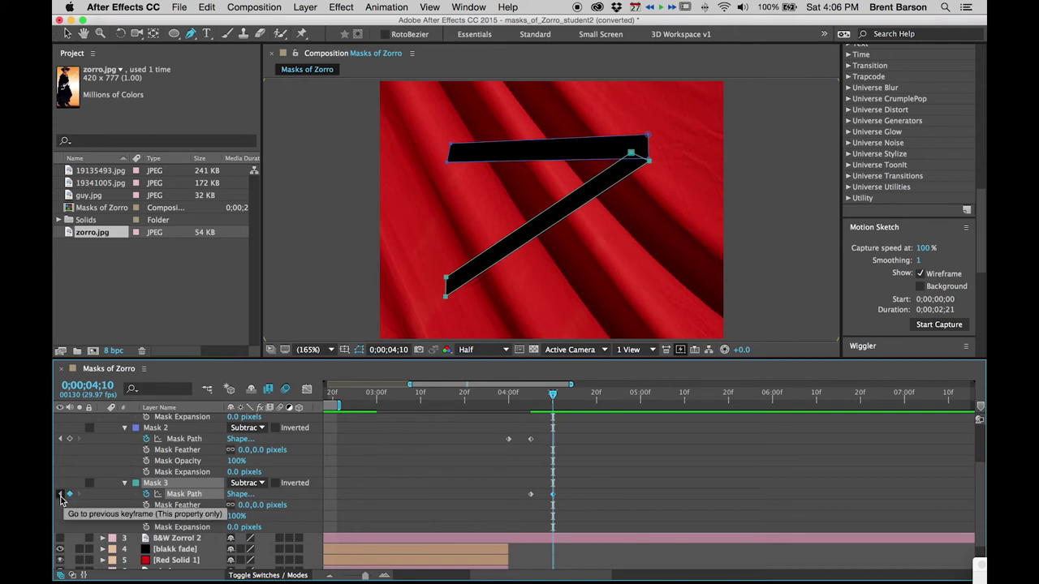
At 4;05, collapse the diagonal's lower vertices into the top bar and scrub to check the slash
click(61, 494)
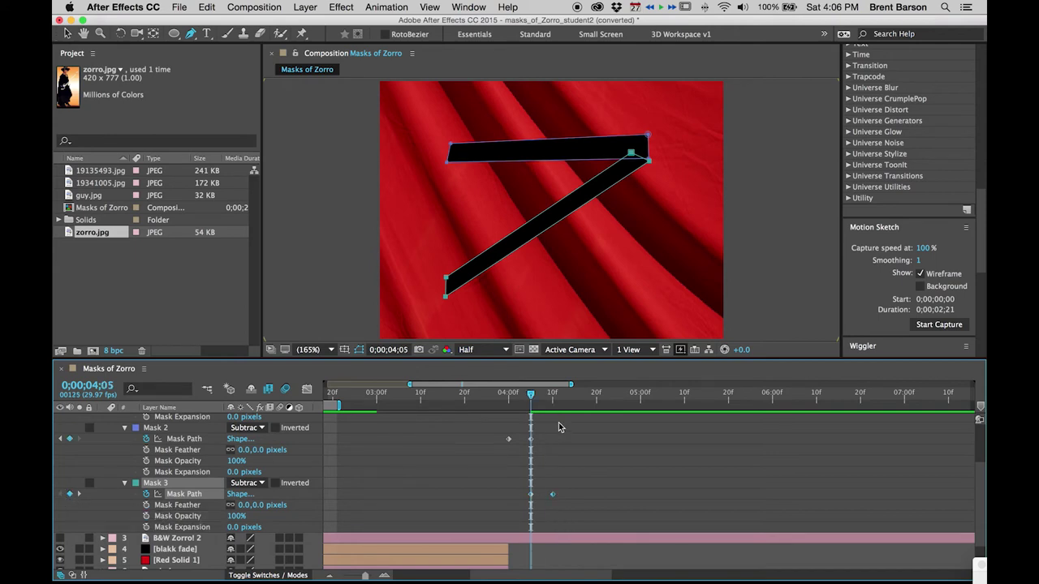
key(v)
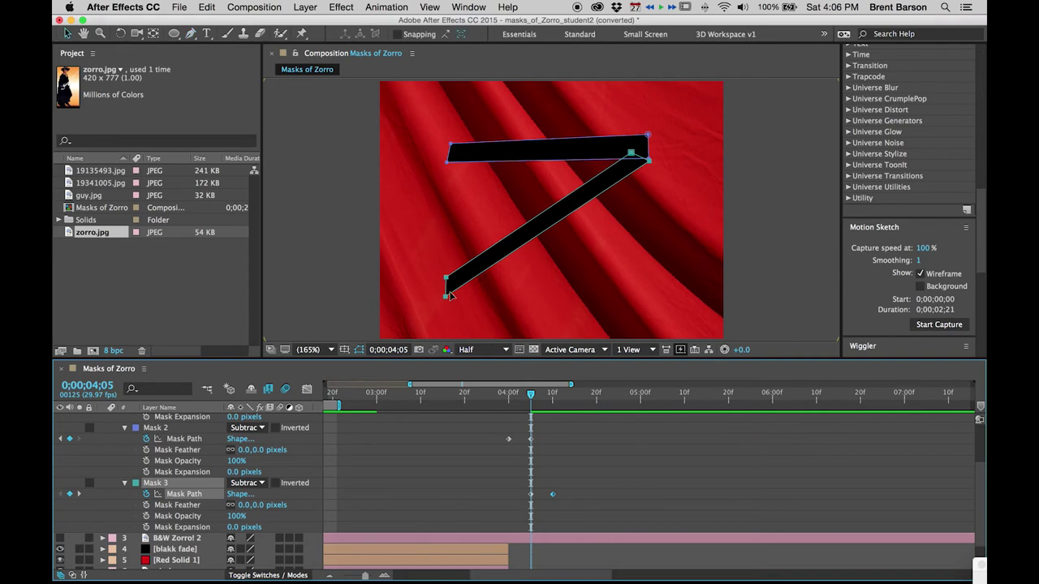
click(445, 297)
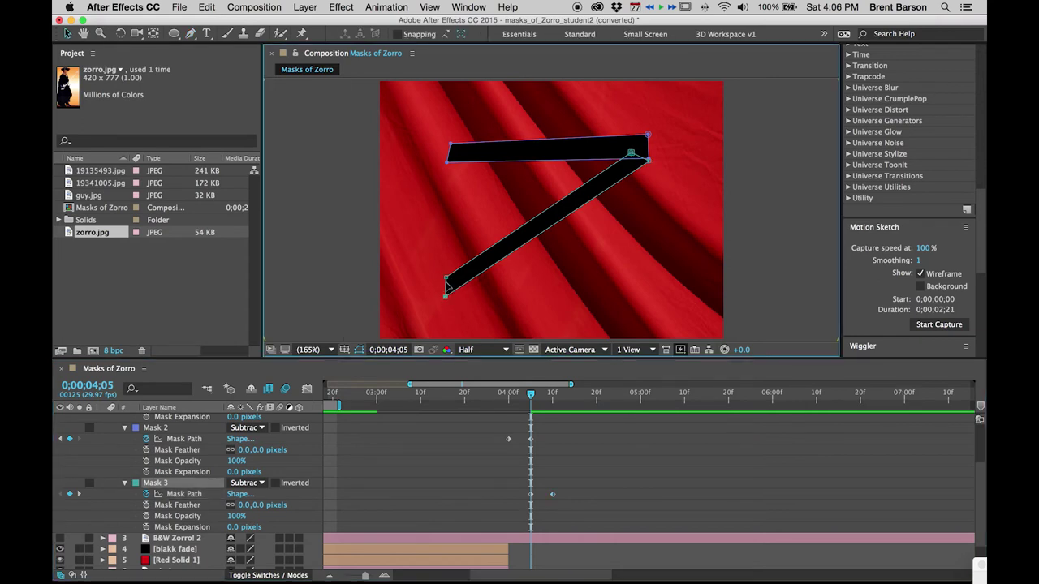
mouse_move(446, 280)
mouse_down()
mouse_move(584, 204)
mouse_move(633, 155)
mouse_up()
click(644, 174)
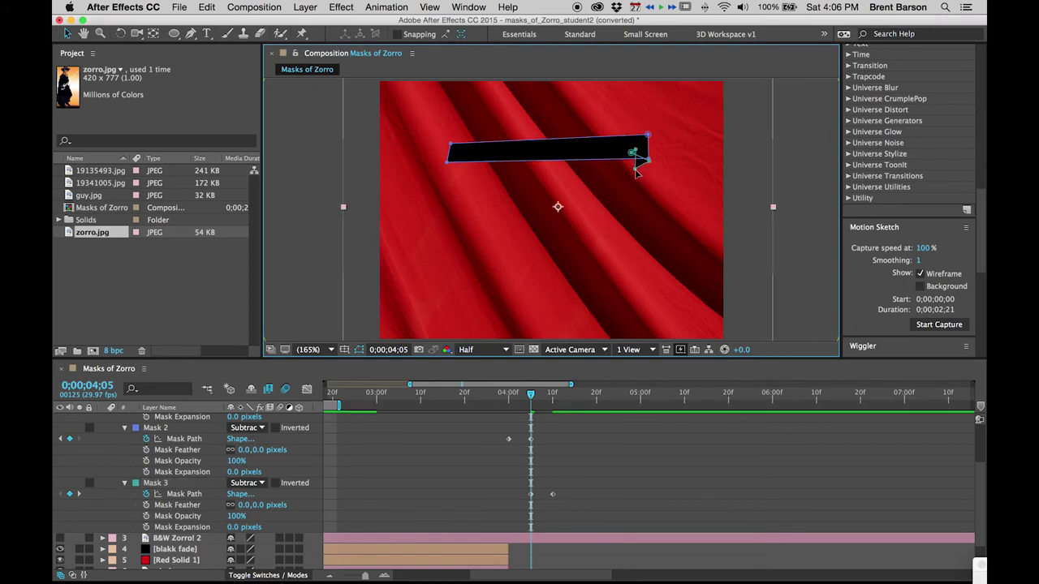
click(637, 171)
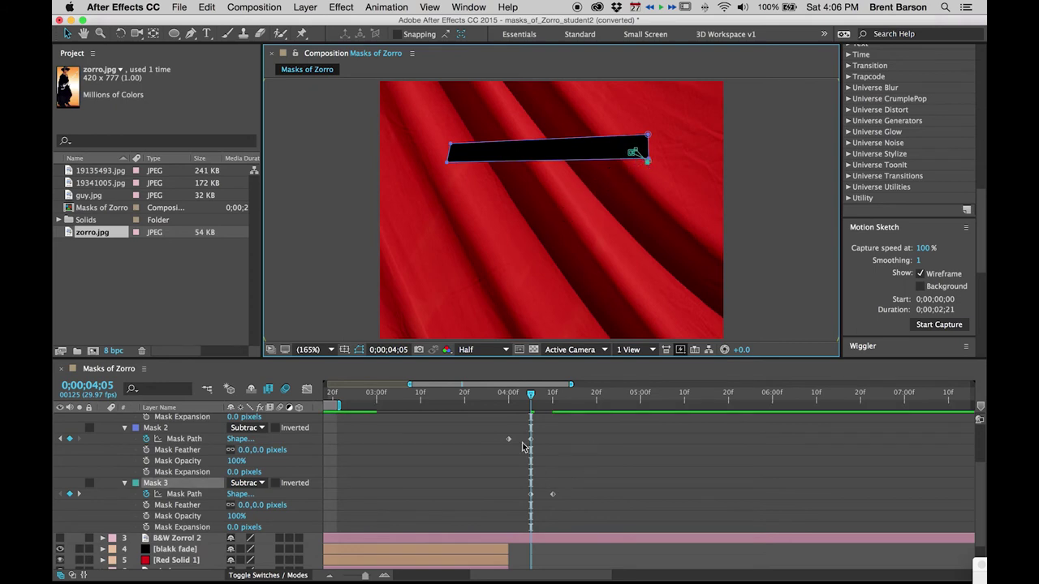
click(526, 395)
drag(534, 398, 579, 396)
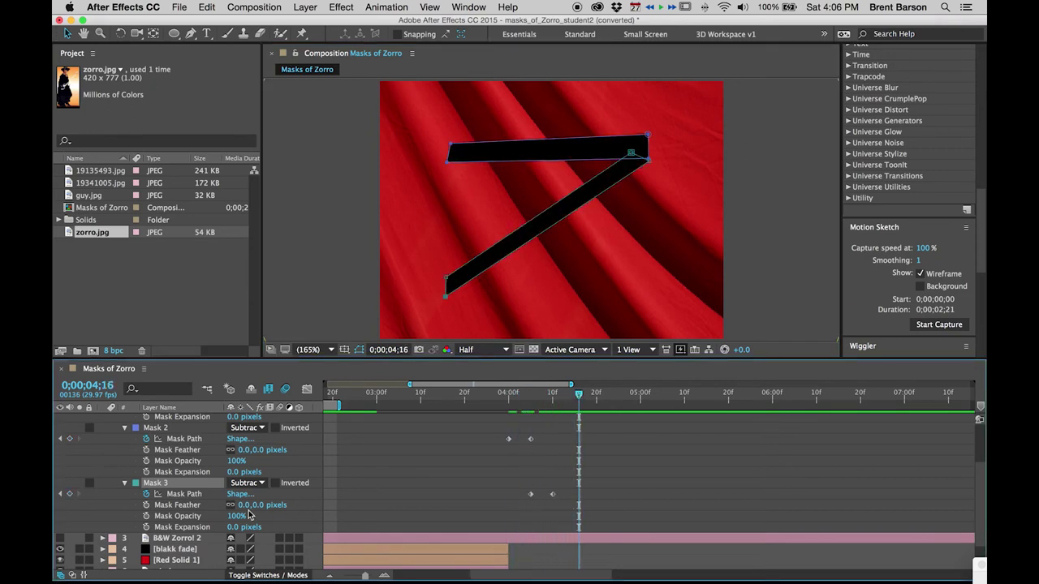
click(60, 495)
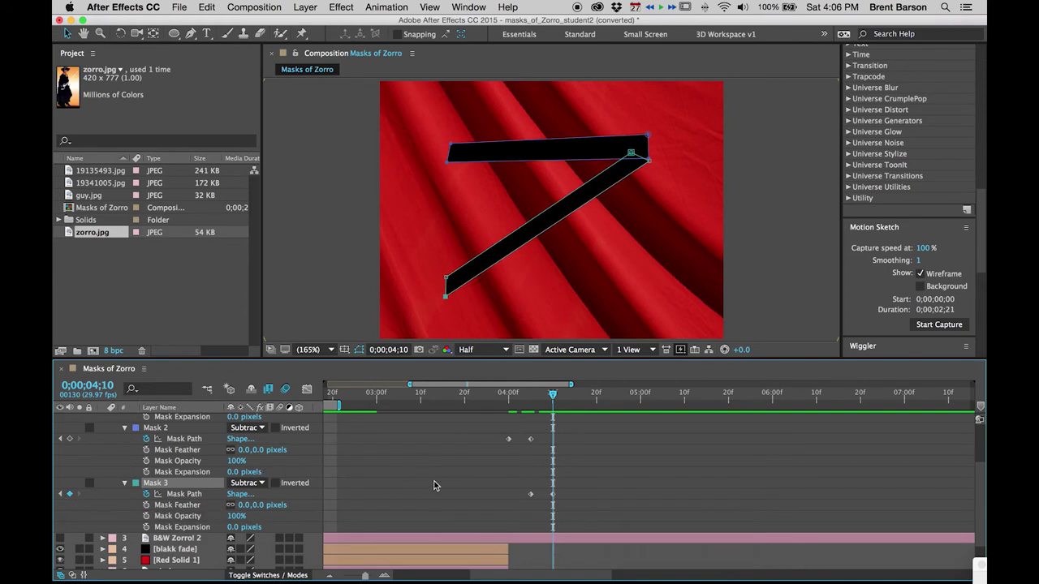
Draw a four-point Mask 4 for the Z's bottom bar and set it to Subtract
click(190, 33)
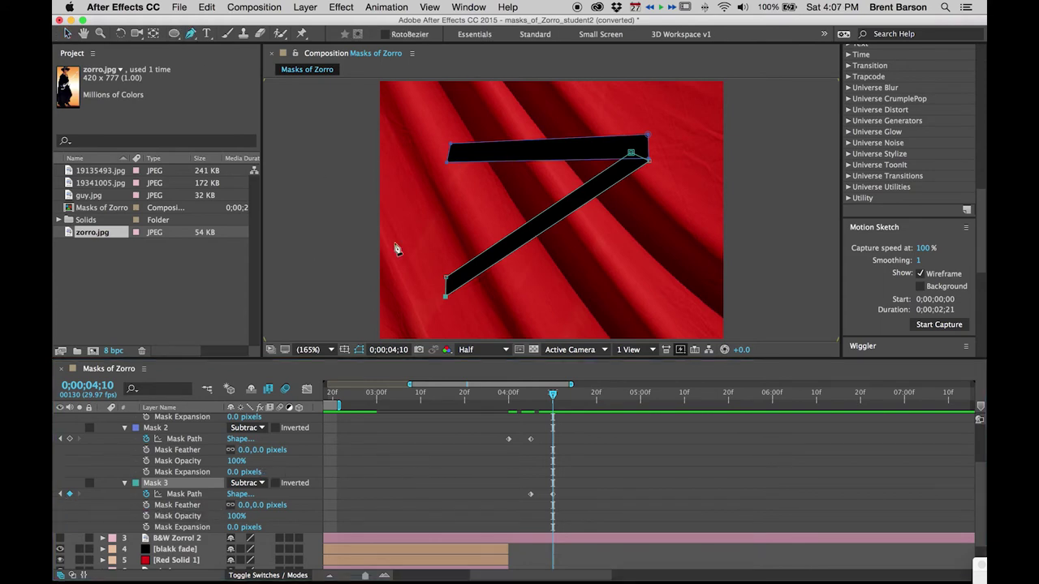
click(649, 270)
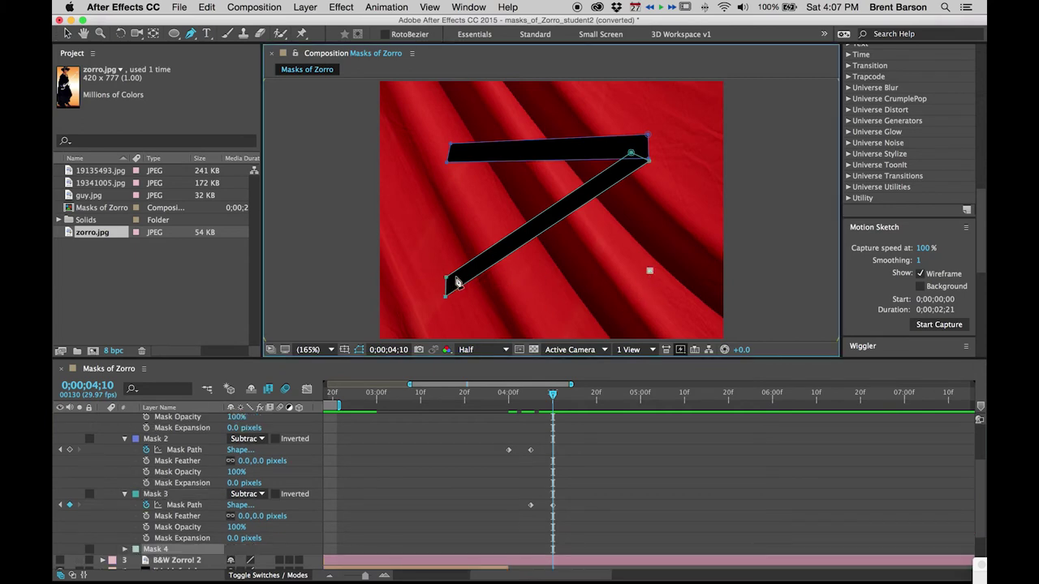
click(448, 281)
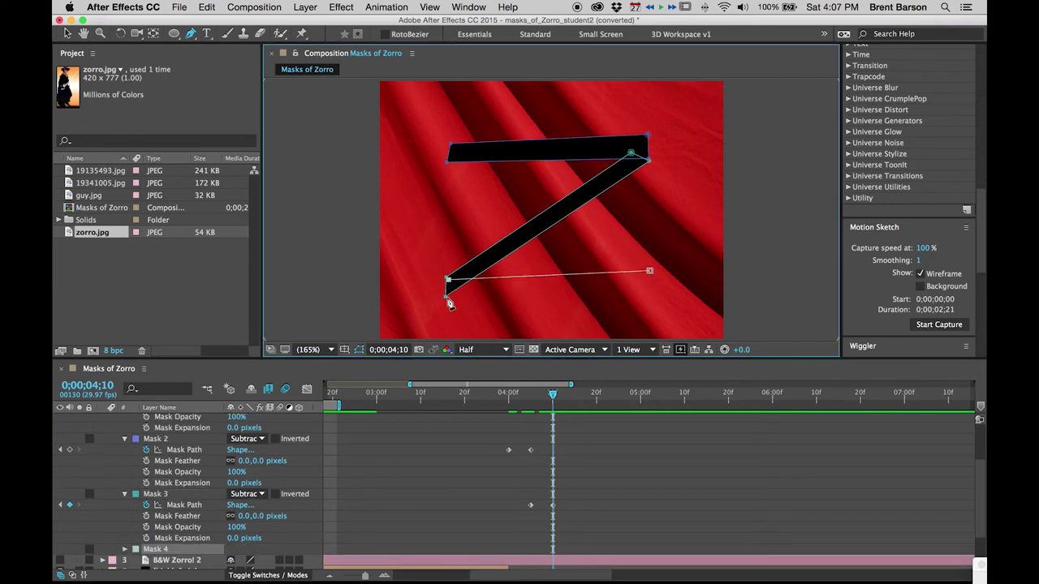
click(447, 296)
click(648, 297)
click(650, 274)
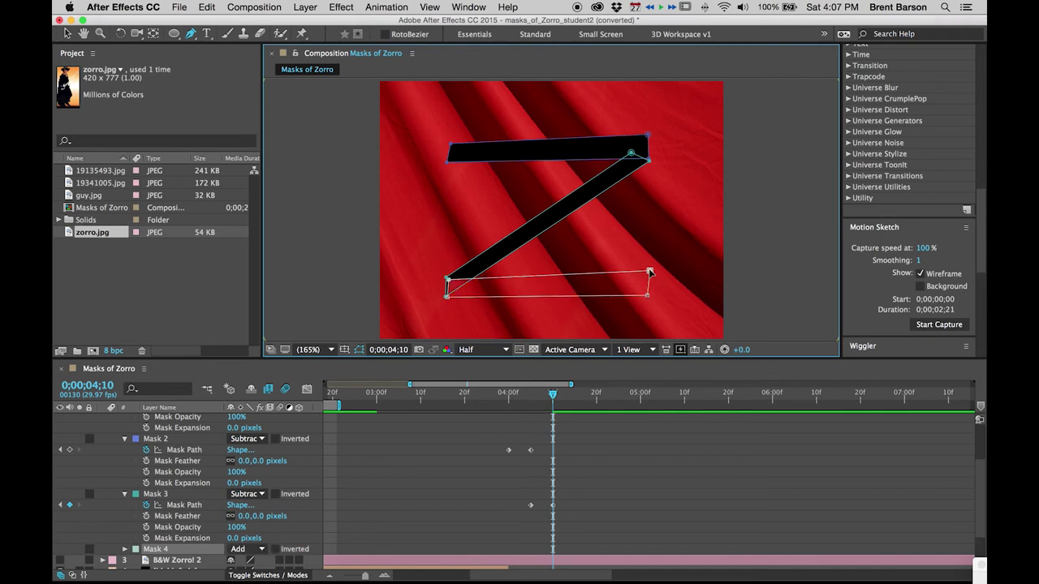
click(246, 549)
click(256, 519)
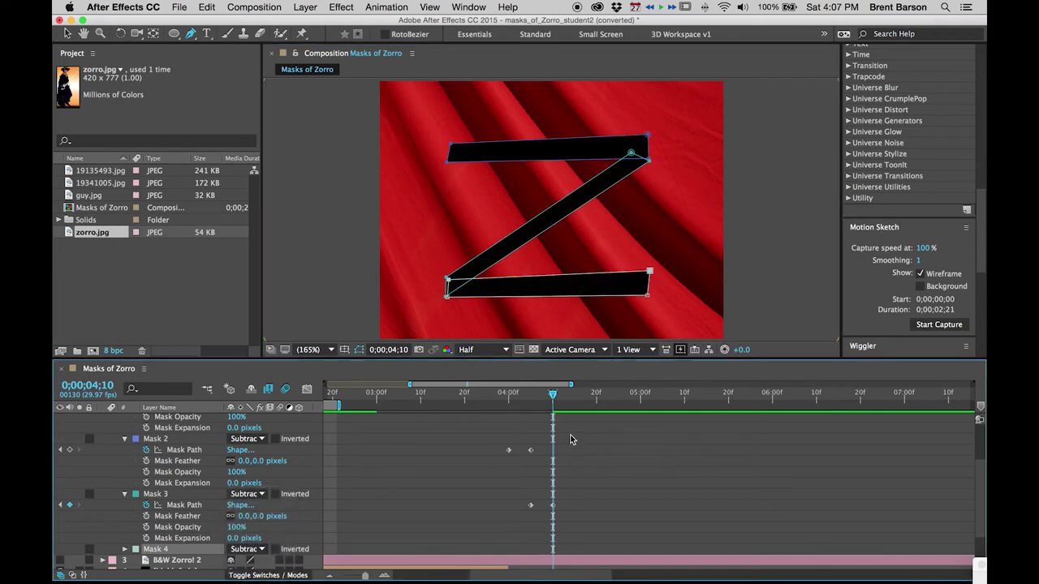
Keyframe Mask 4's path at 0;00;04;10 and 0;00;04;15
click(125, 550)
scroll(130, 523, down, 2)
click(146, 497)
key(Page_Down)
key(Page_Down)
key(Page_Down)
key(Page_Down)
key(Page_Down)
click(69, 498)
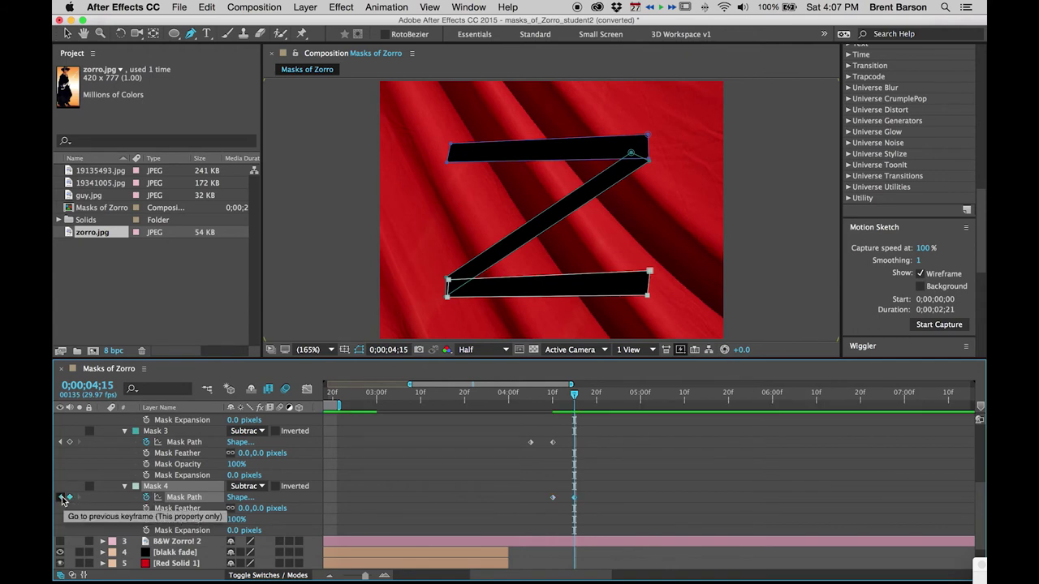
click(61, 497)
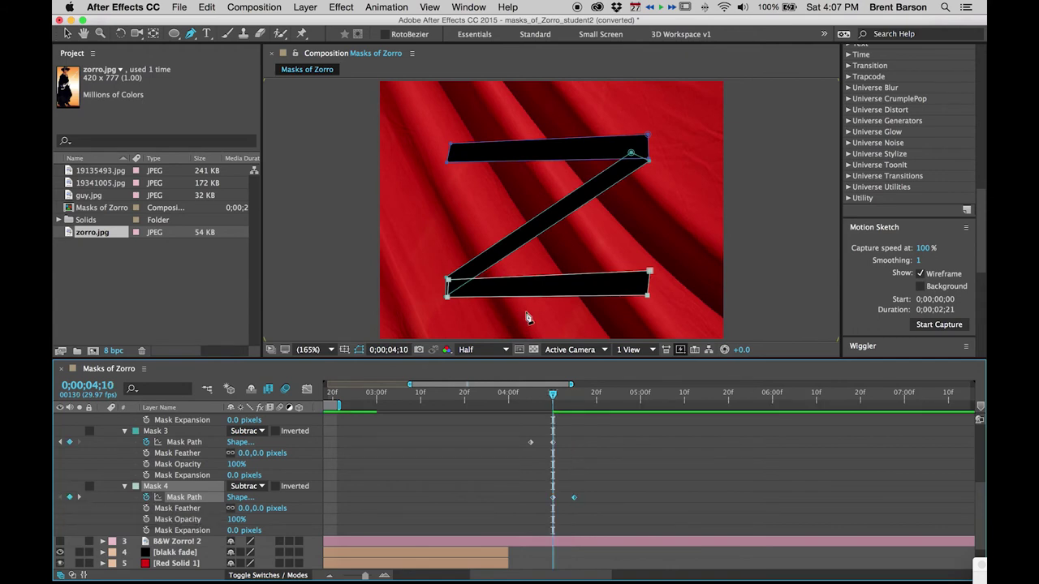
At 4;10, collapse the bottom bar into the lower-left corner and scrub to check the finished Z
key(v)
click(639, 292)
click(646, 296)
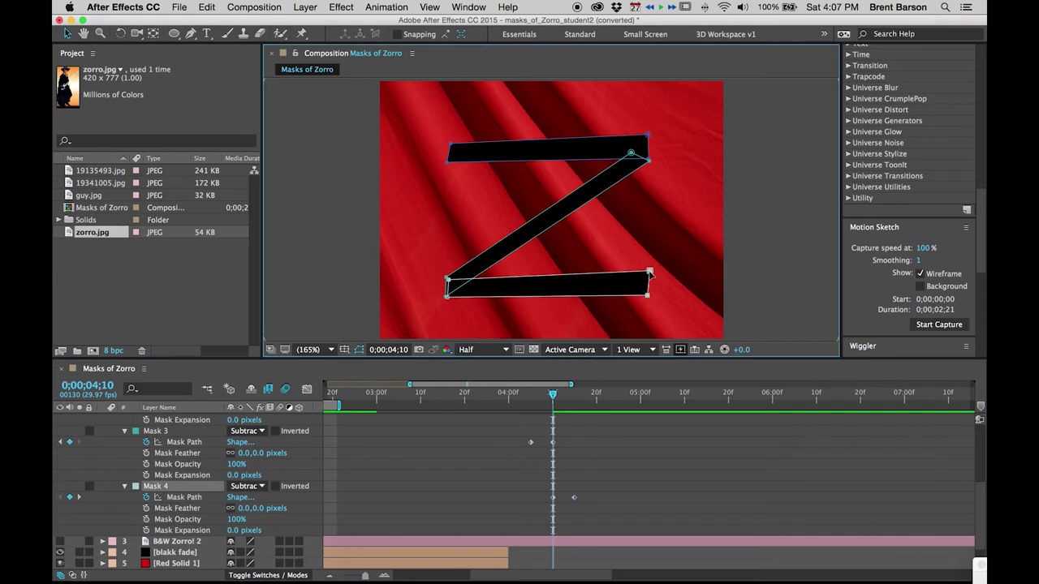
drag(650, 275, 448, 279)
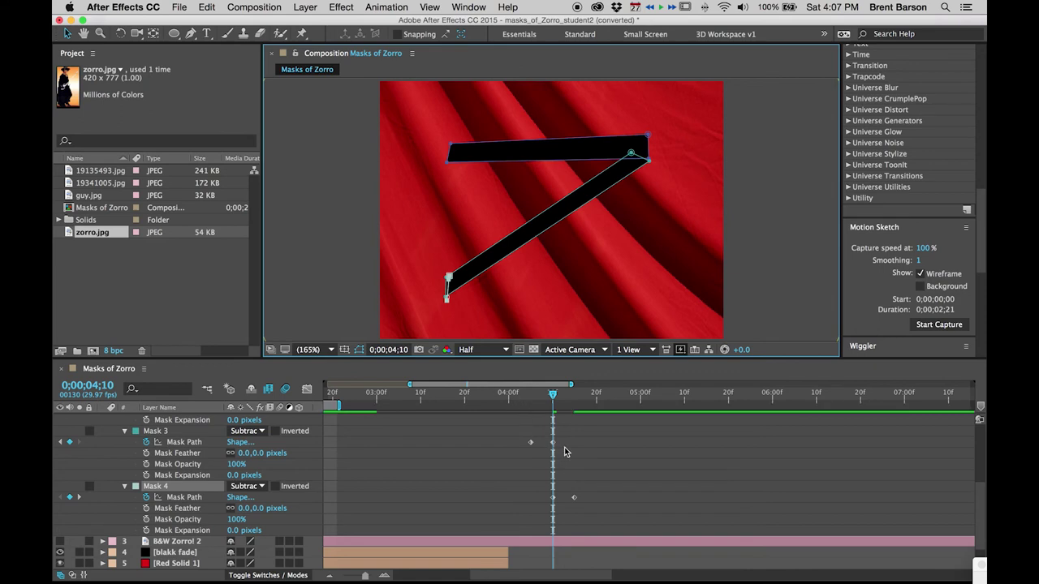
drag(510, 398, 592, 396)
key(minus)
scroll(555, 438, up, 4)
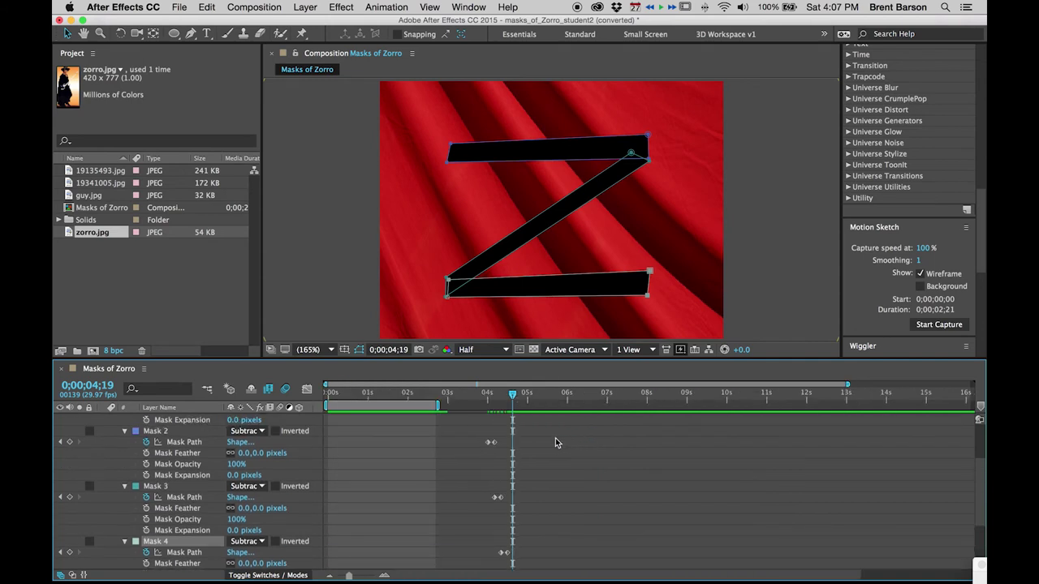
Set the work area from 0;00;02;18 to 0;00;04;19 and preview the curtain reveal and Z slash
scroll(555, 439, up, 2)
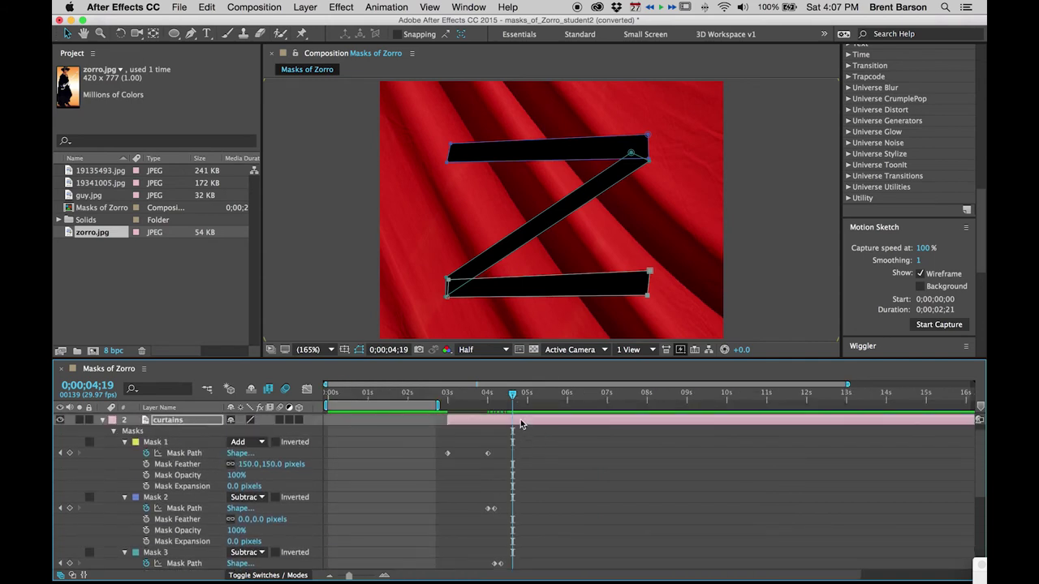
click(521, 422)
key(u)
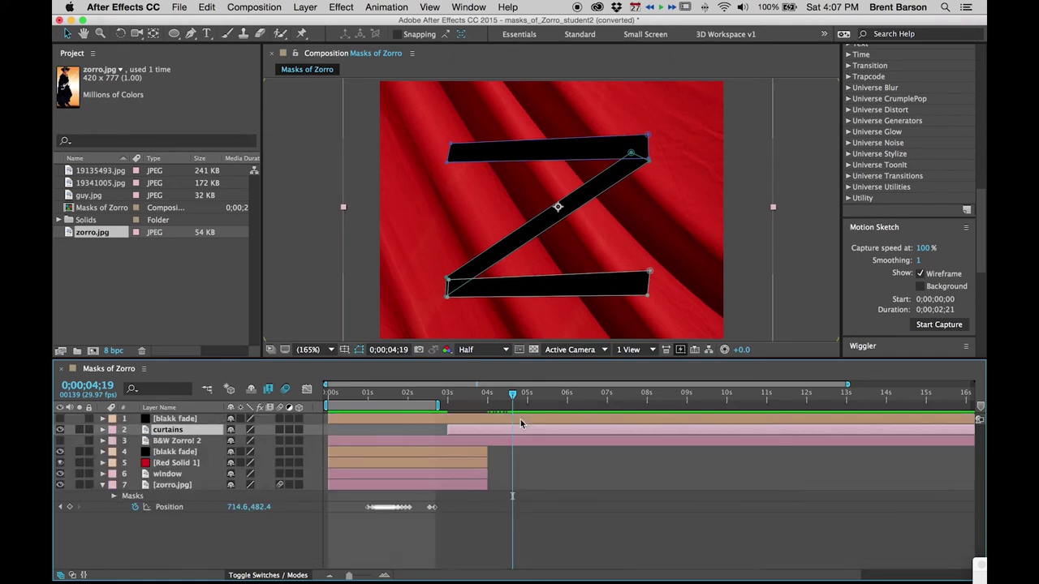
key(u)
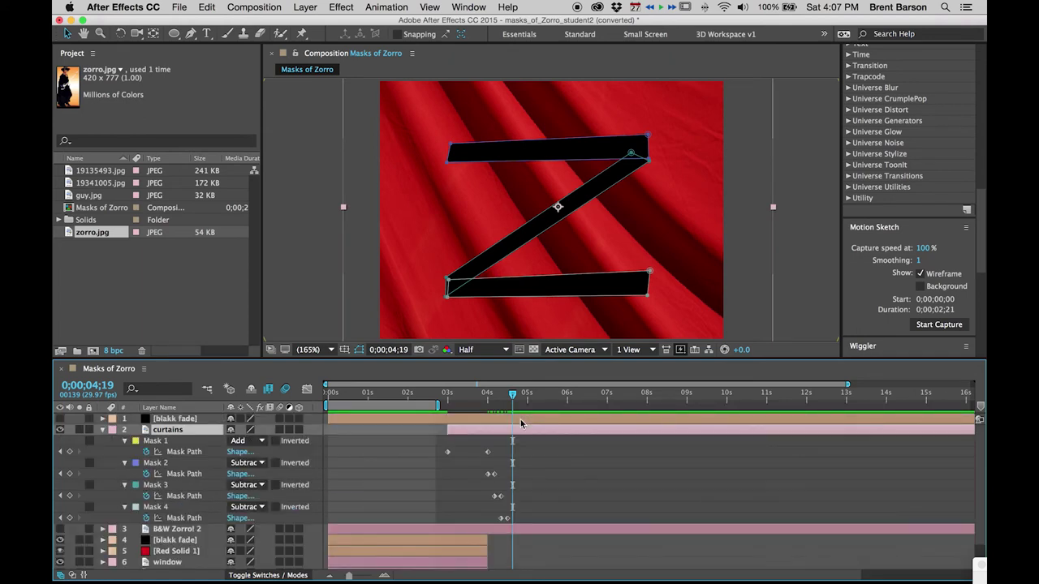
key(n)
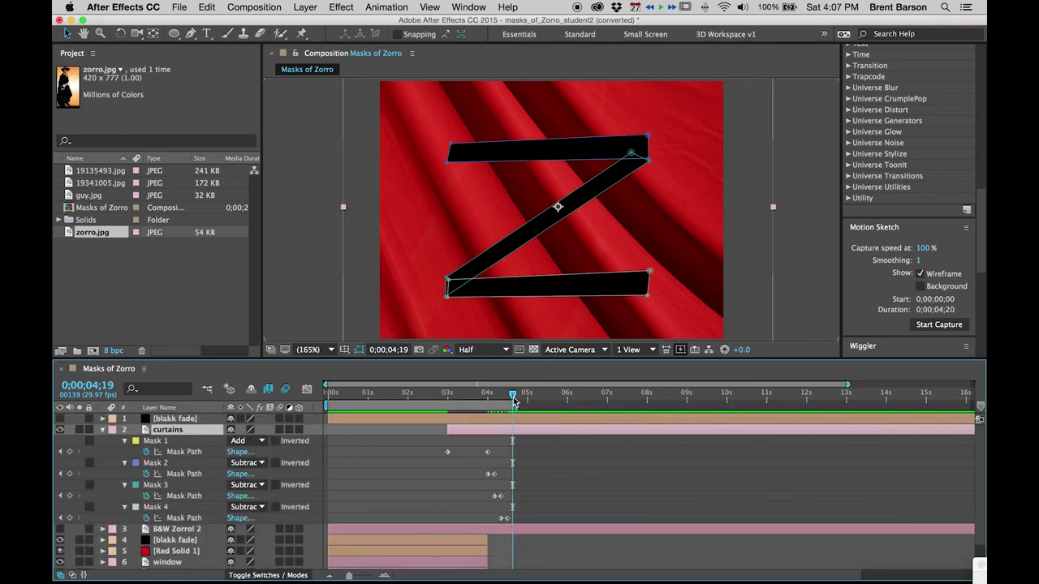
click(430, 394)
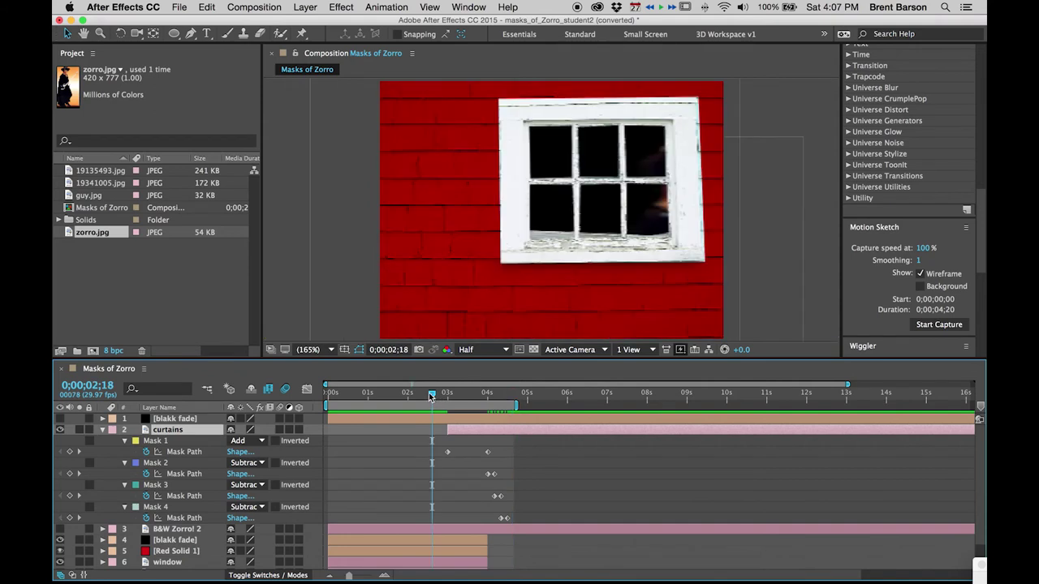
key(b)
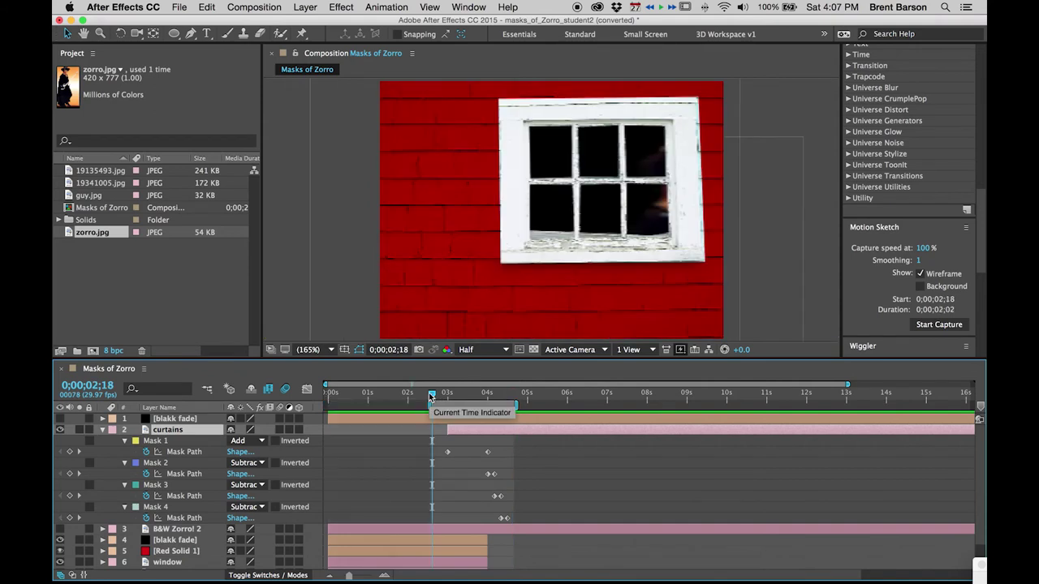
key(space)
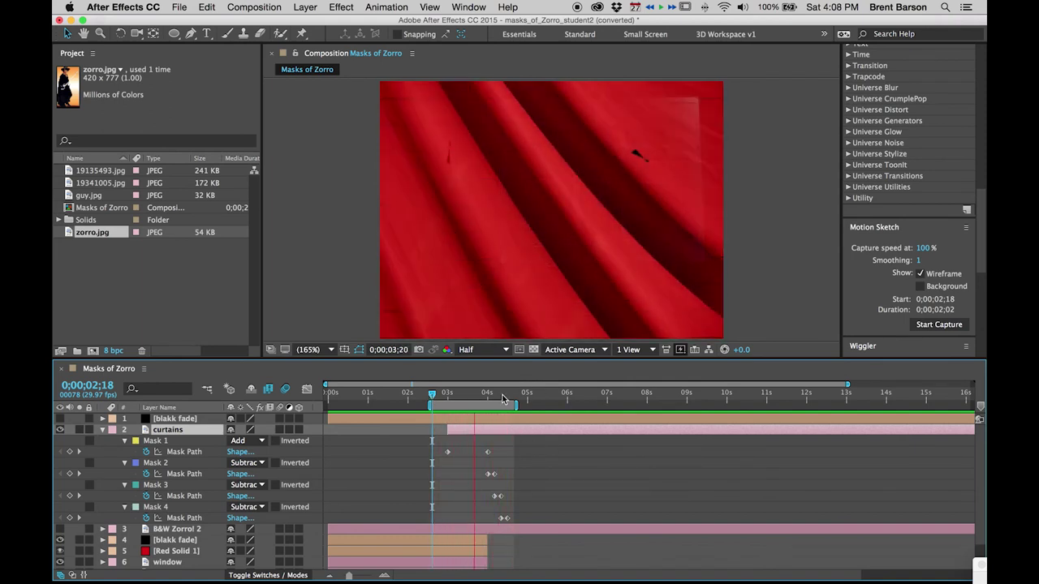
key(space)
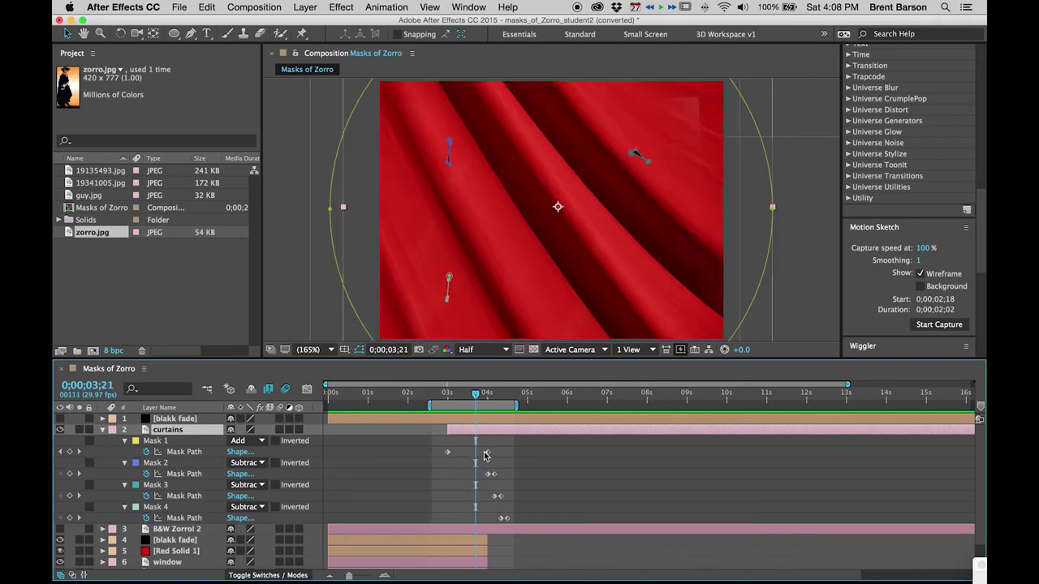
Go to 0;00;03;29 and expand the properties of Masks 2, 3 and 4 on the curtains layer
click(80, 475)
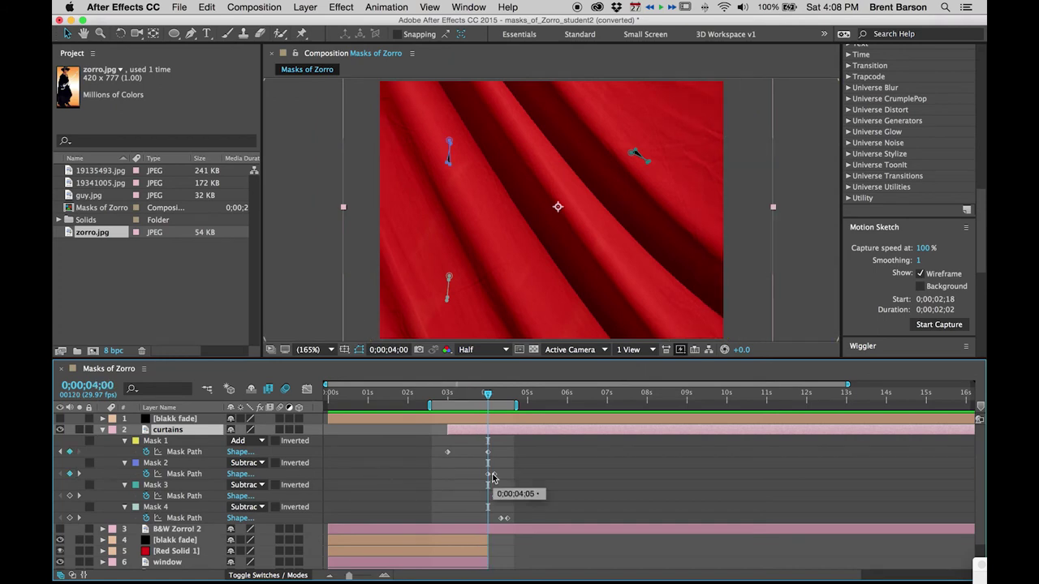
key(equal)
key(equal)
key(equal)
key(equal)
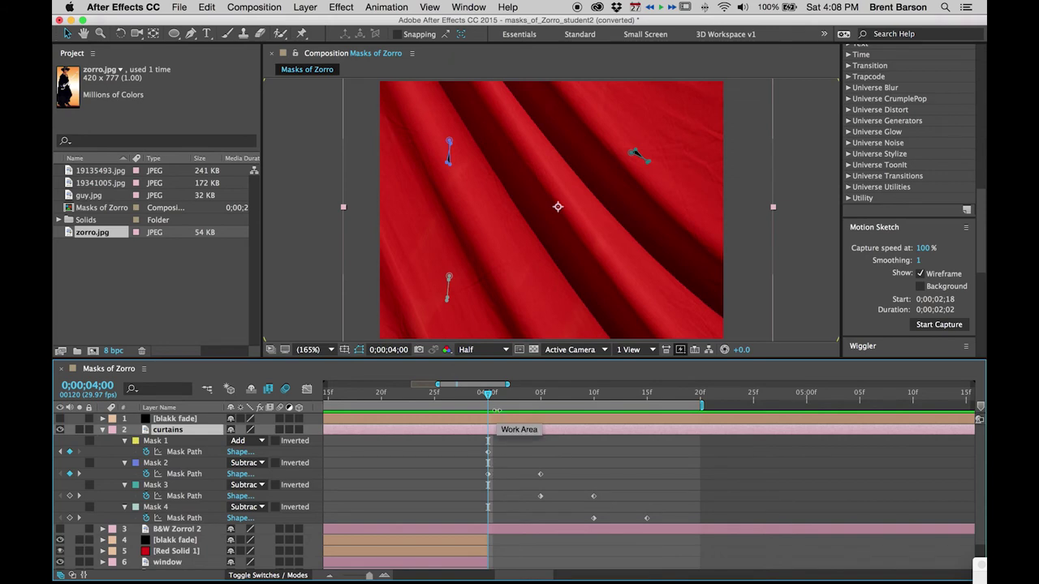
key(Page_Up)
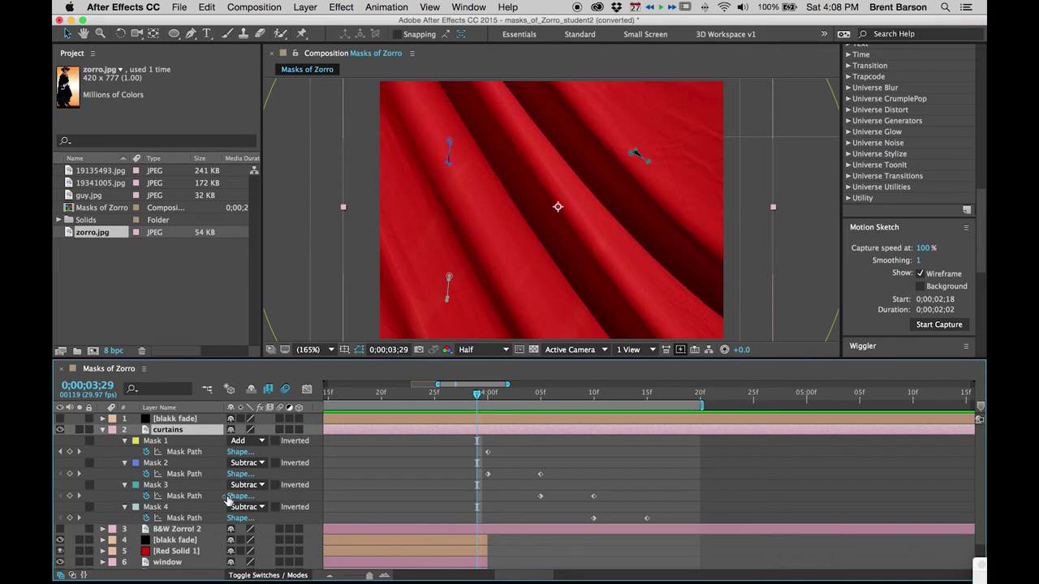
click(124, 463)
click(124, 463)
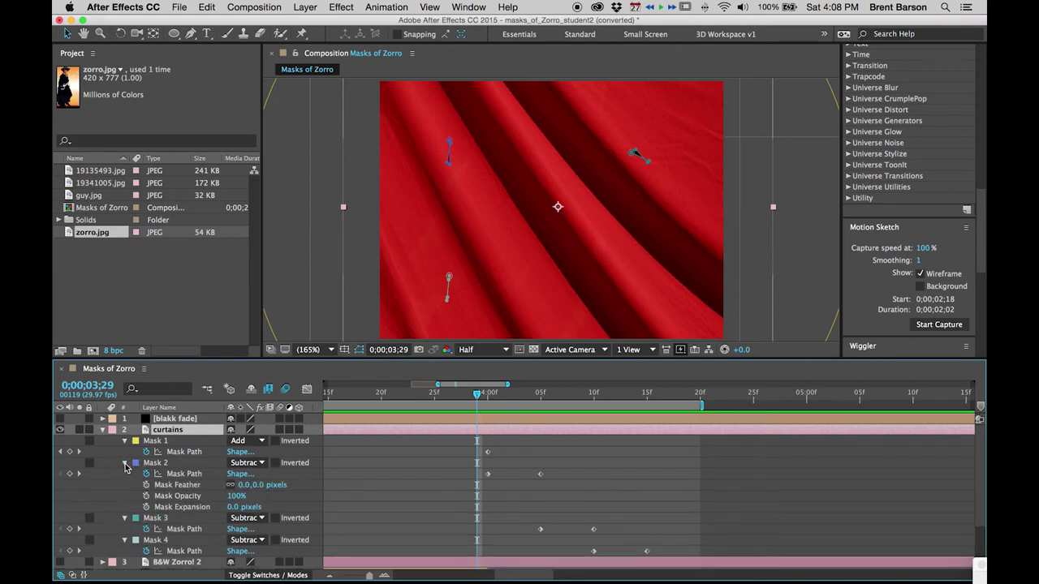
click(124, 518)
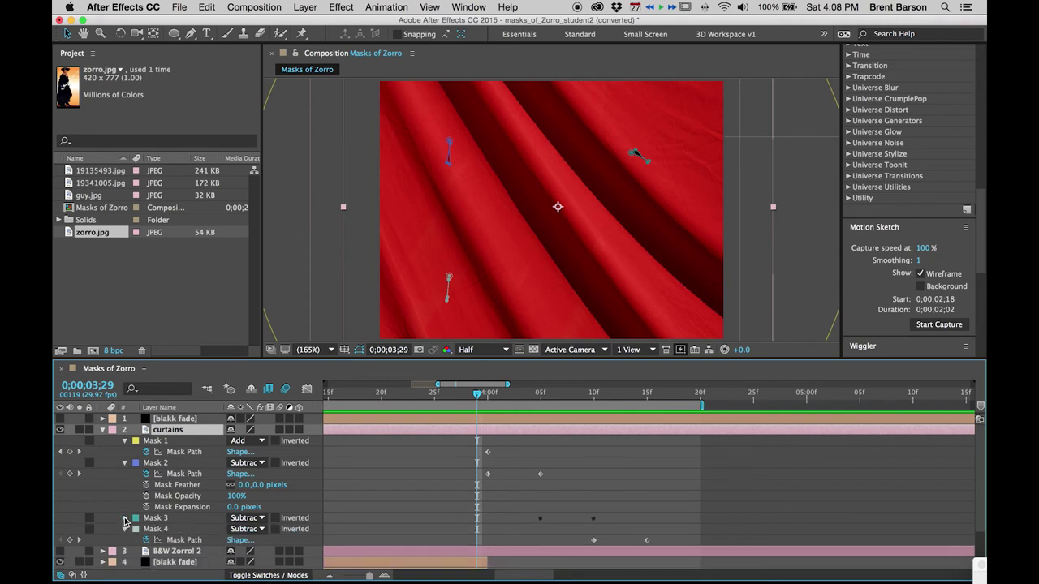
click(124, 529)
click(124, 517)
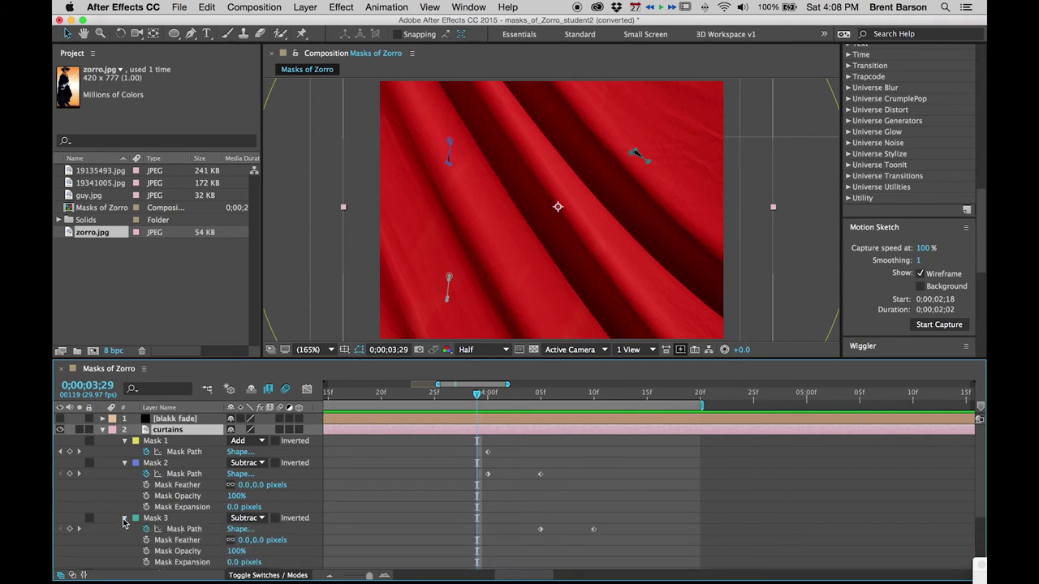
scroll(125, 530, down, 3)
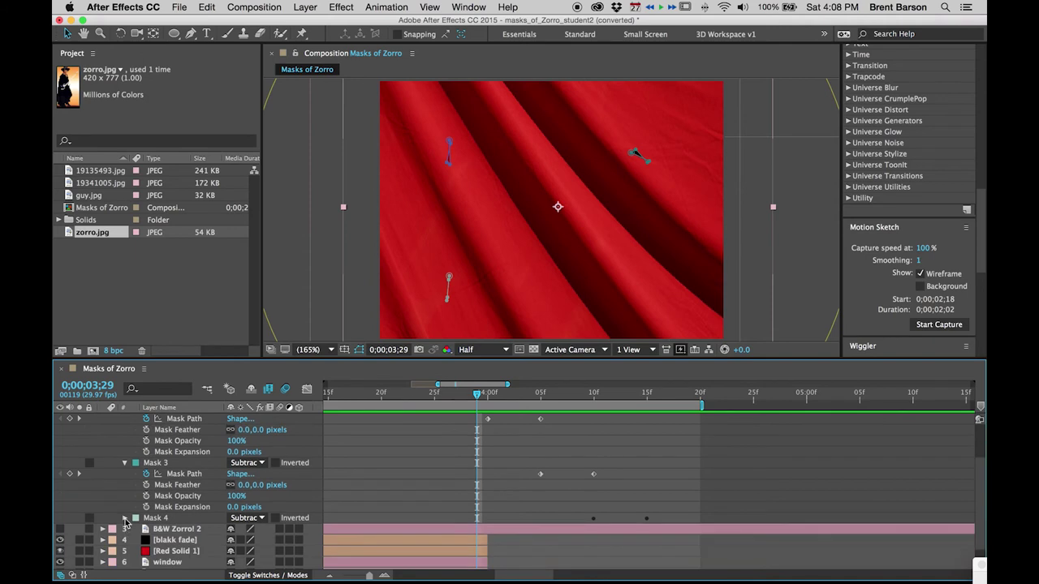
click(124, 518)
scroll(179, 498, up, 1)
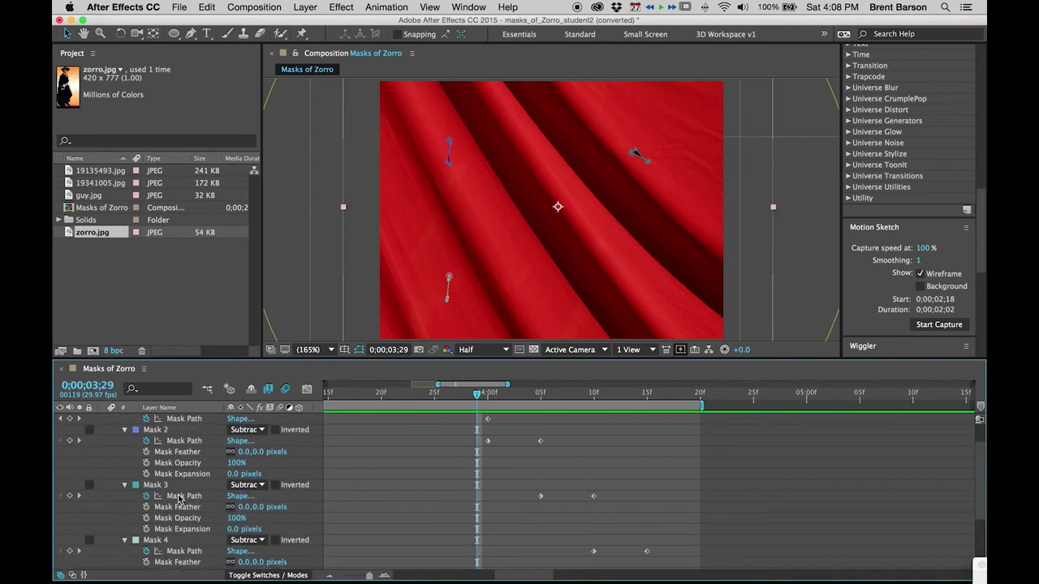
Turn on Mask Opacity keyframing for Masks 2, 3 and 4 at 100%
click(145, 463)
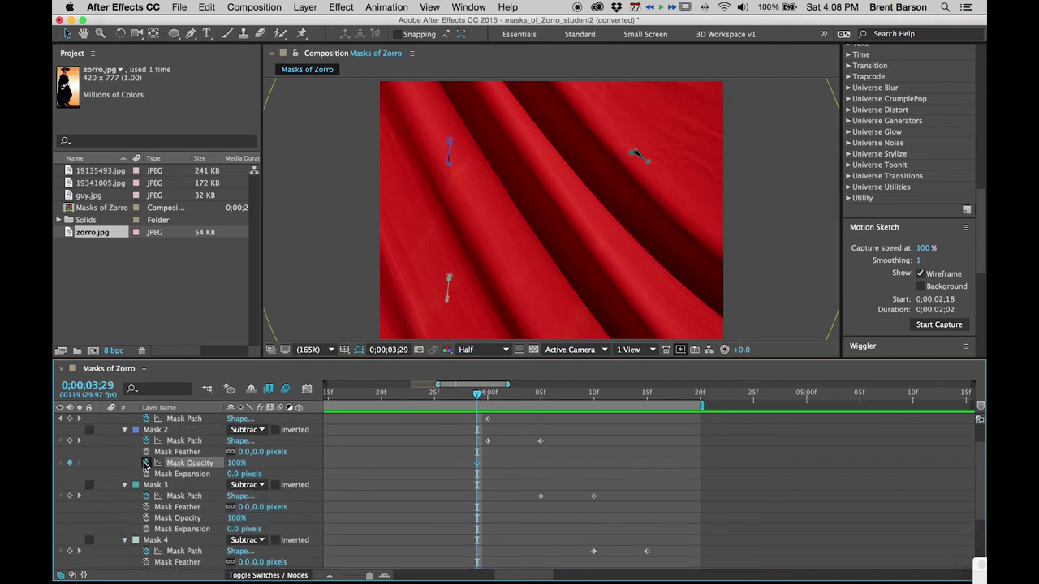
click(146, 518)
scroll(147, 523, down, 2)
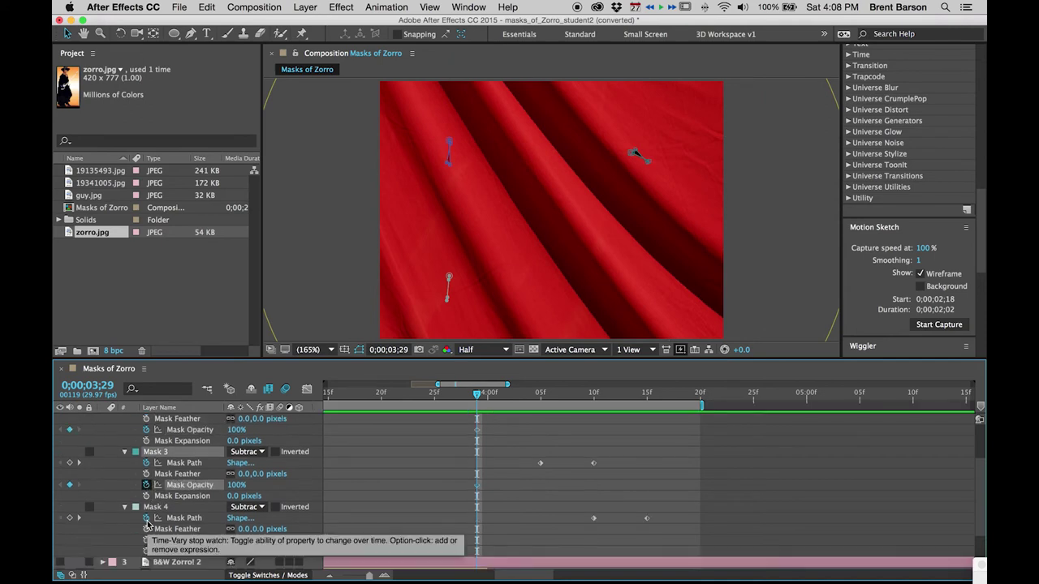
click(146, 539)
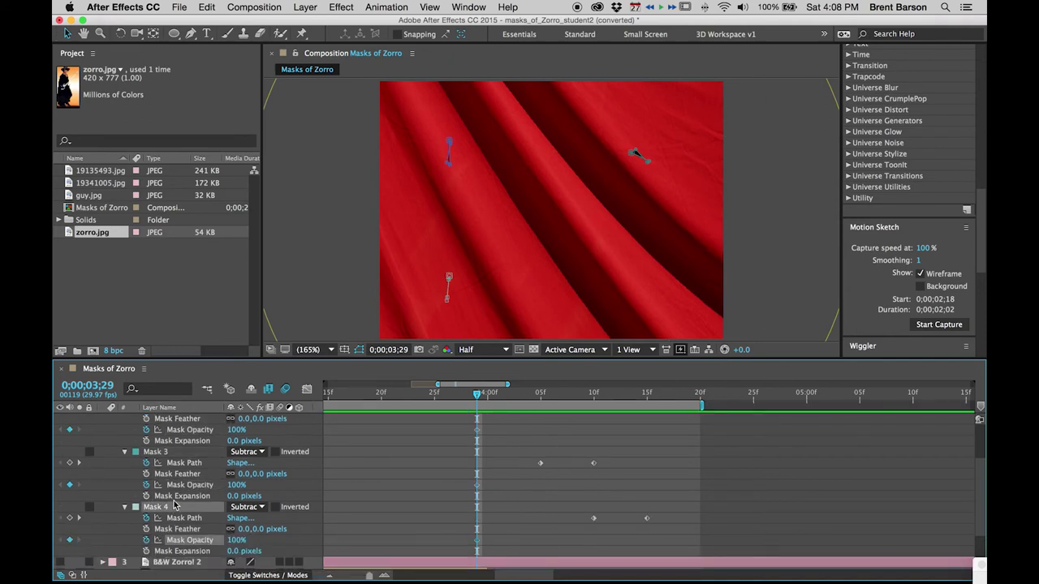
scroll(206, 463, up, 1)
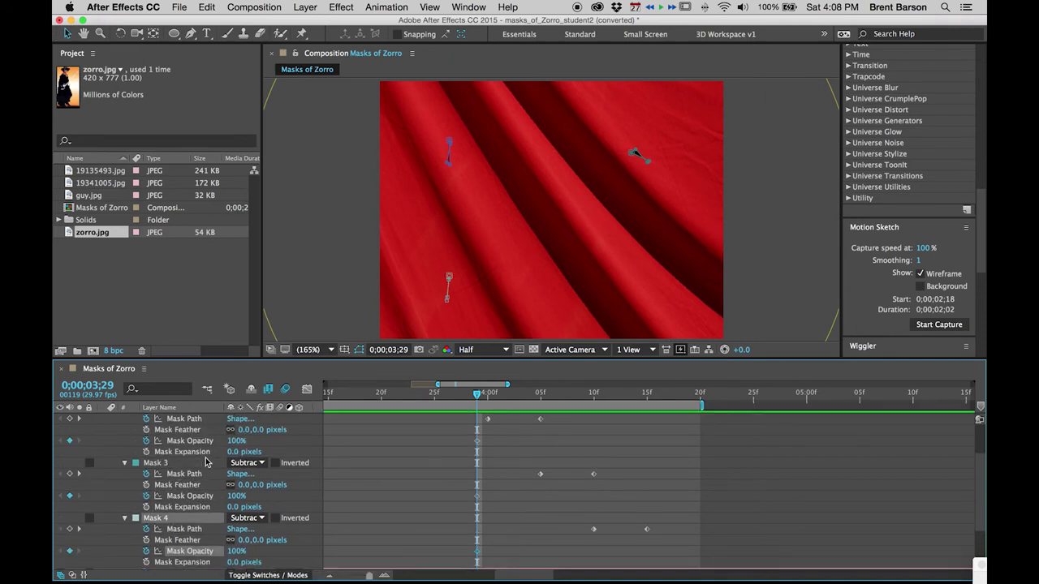
Set the opacity of Masks 2, 3 and 4 to 0% at 0;00;03;29
click(251, 440)
text(0)
key(Return)
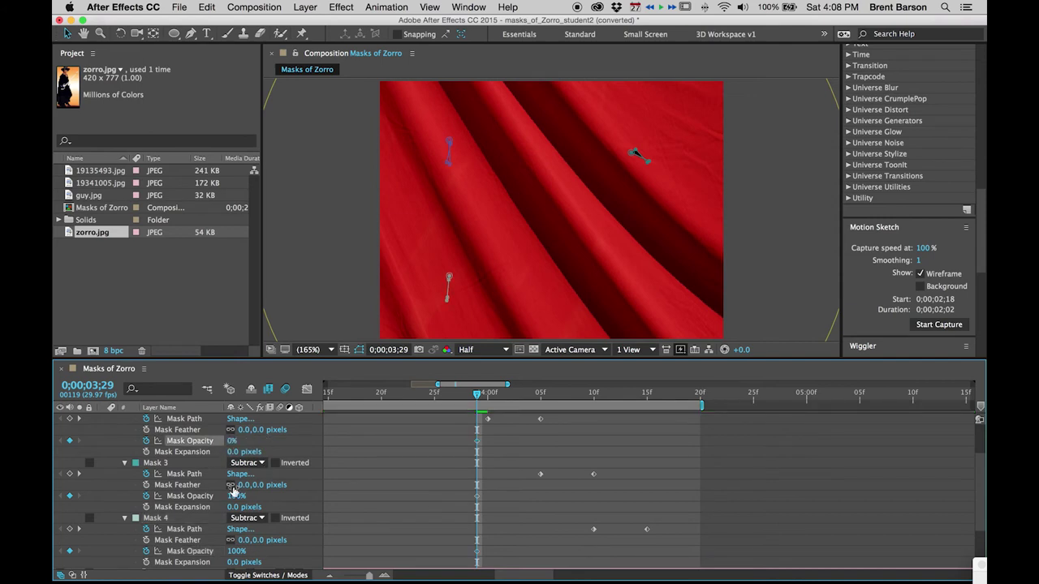
click(236, 498)
text(0)
key(Return)
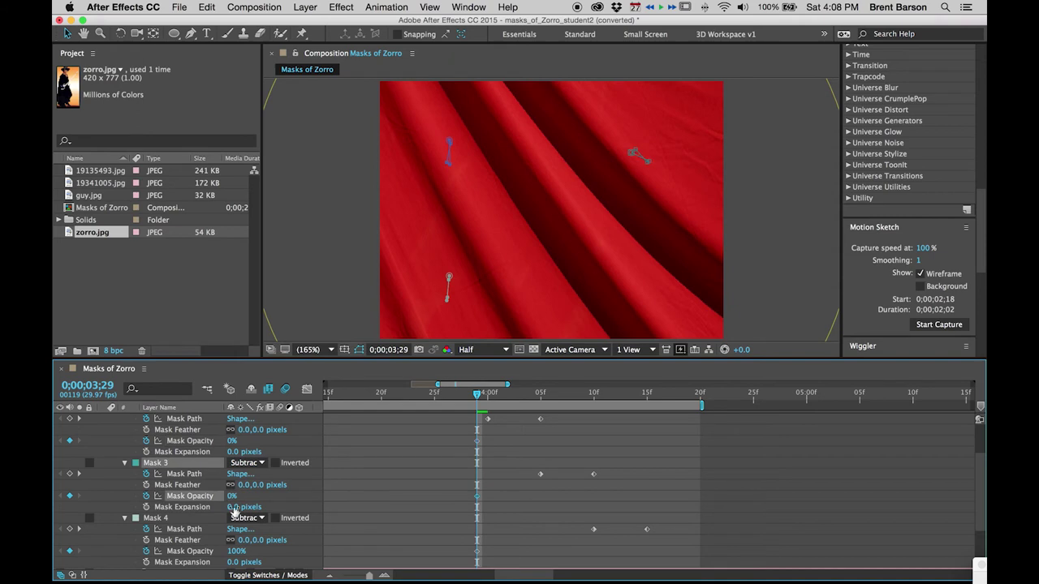
click(235, 552)
text(0)
key(Return)
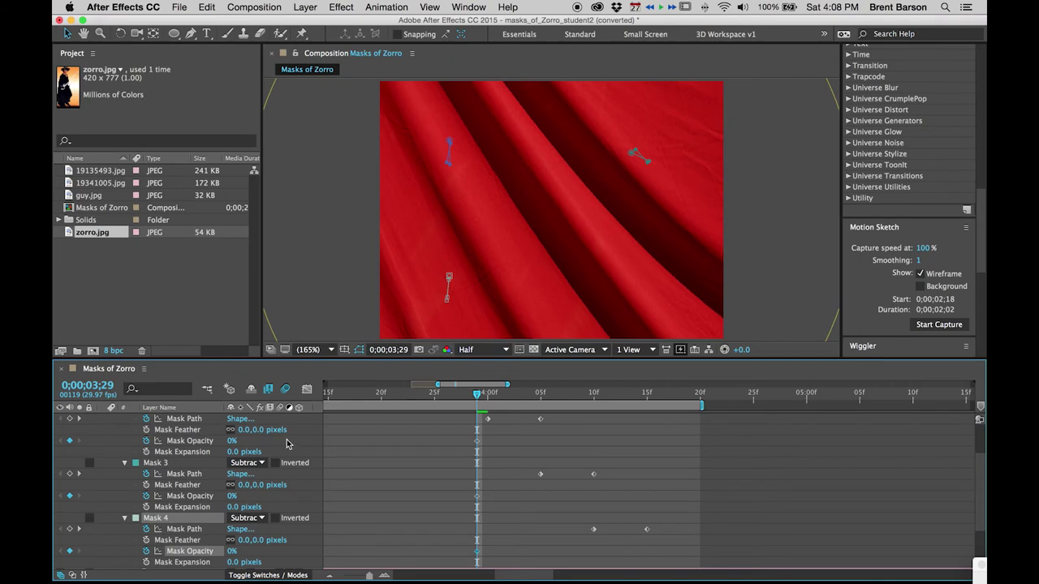
Step forward to 0;00;04;00 and set the opacity of Masks 2, 3 and 4 to 100%
key(Page_Down)
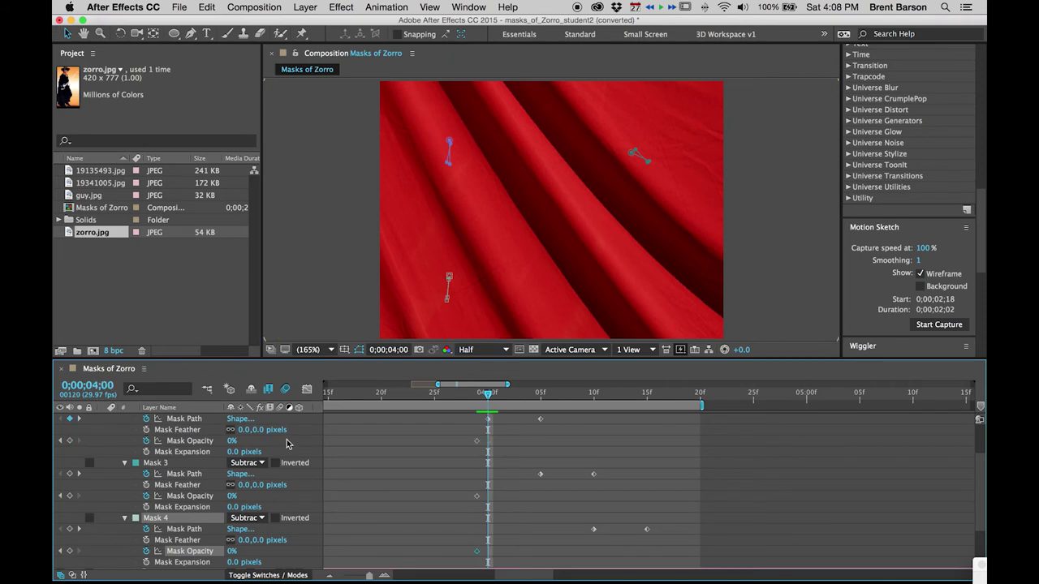
click(231, 441)
text(100)
key(Return)
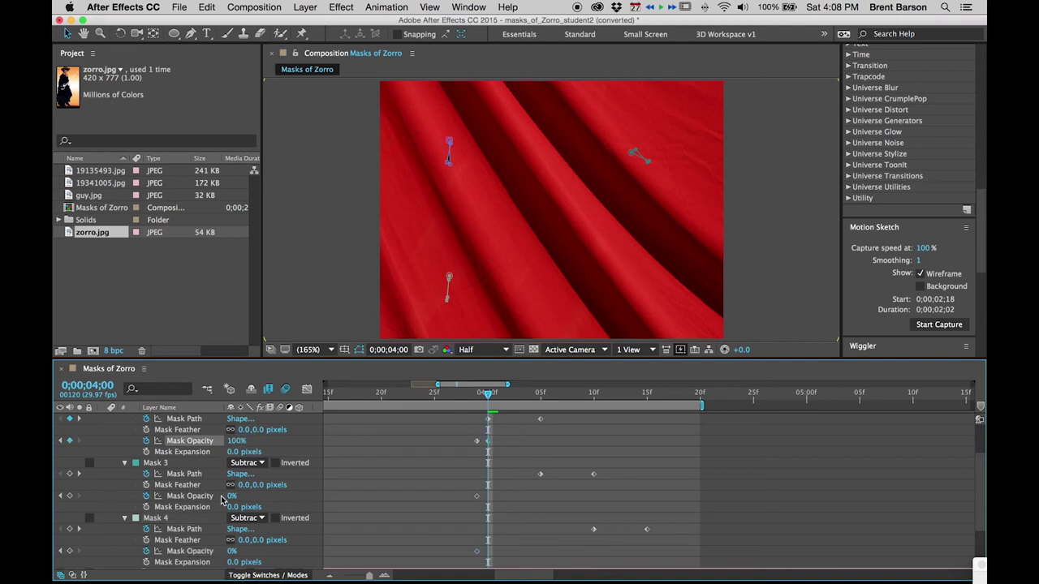
click(231, 496)
text(100)
key(Return)
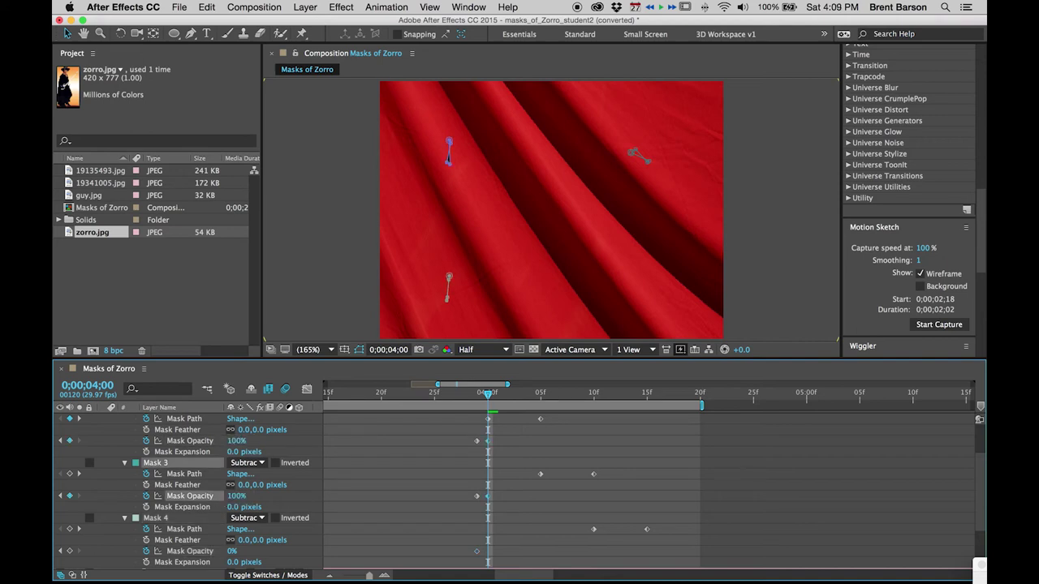
click(232, 550)
key(Return)
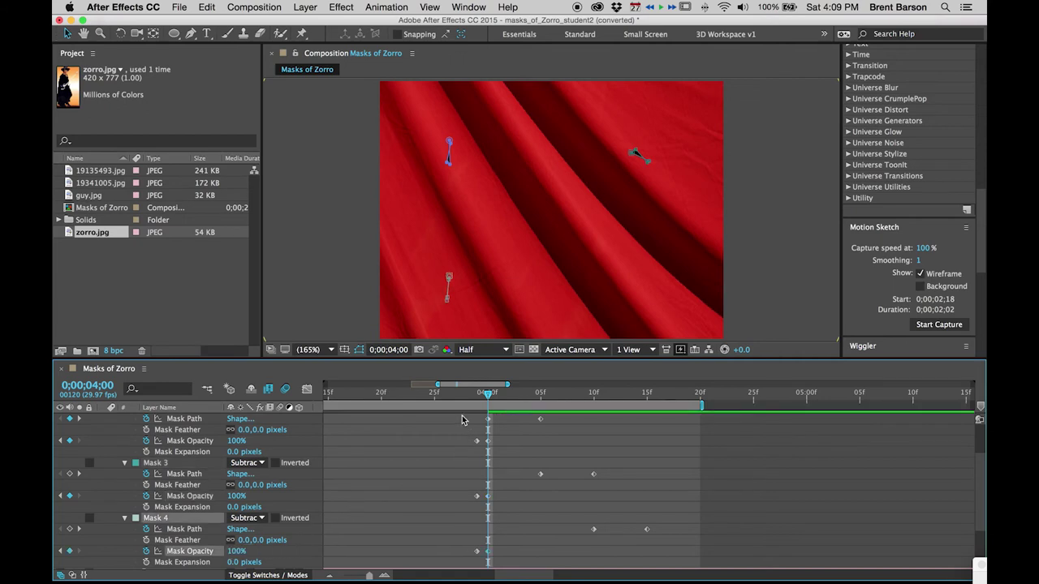
Drag Mask 3's opacity keyframes to start near 0;00;04;04 and Mask 4's near 0;00;04;09, then scrub to preview
drag(486, 395, 434, 397)
click(432, 430)
click(414, 445)
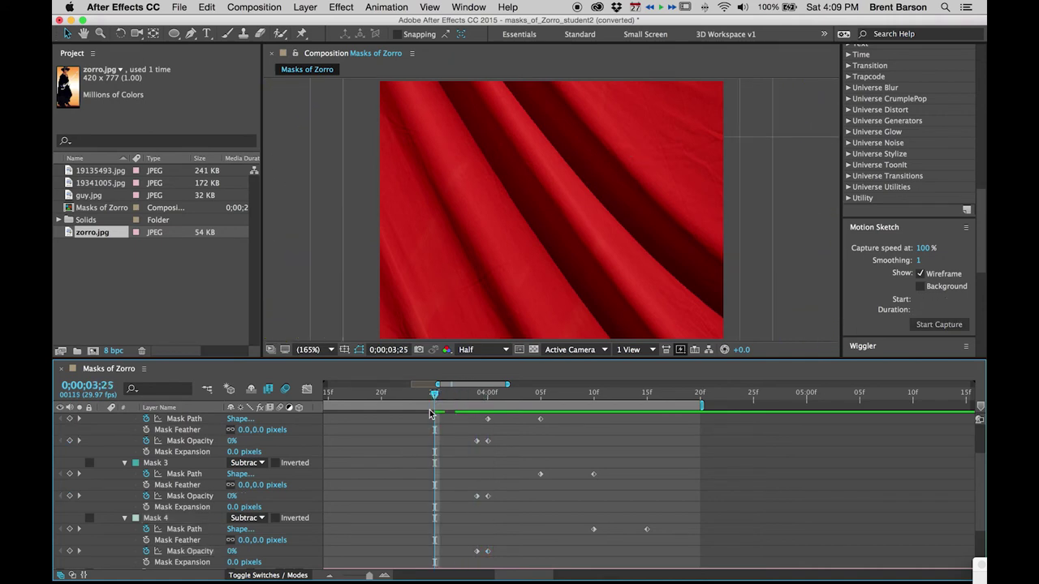
drag(436, 395, 467, 394)
drag(456, 493, 541, 497)
drag(459, 543, 602, 560)
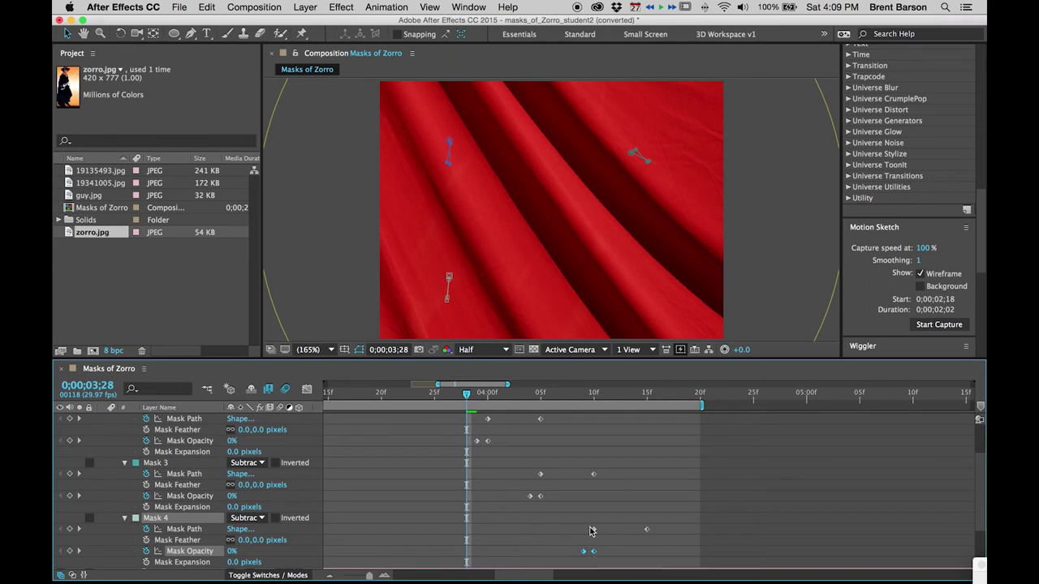
click(503, 418)
mouse_move(470, 395)
mouse_down()
mouse_move(456, 395)
mouse_move(649, 396)
mouse_move(479, 398)
mouse_up()
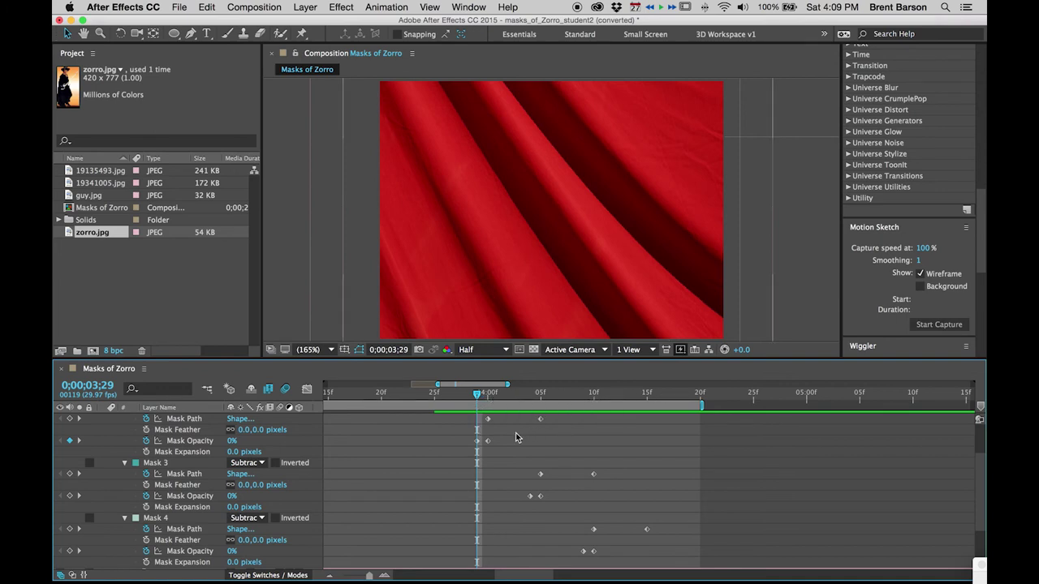
drag(512, 396, 648, 393)
Zoom the timeline out, collapse the curtains' masks, and turn on visibility for B&W Zorro! 2
key(minus)
key(minus)
key(minus)
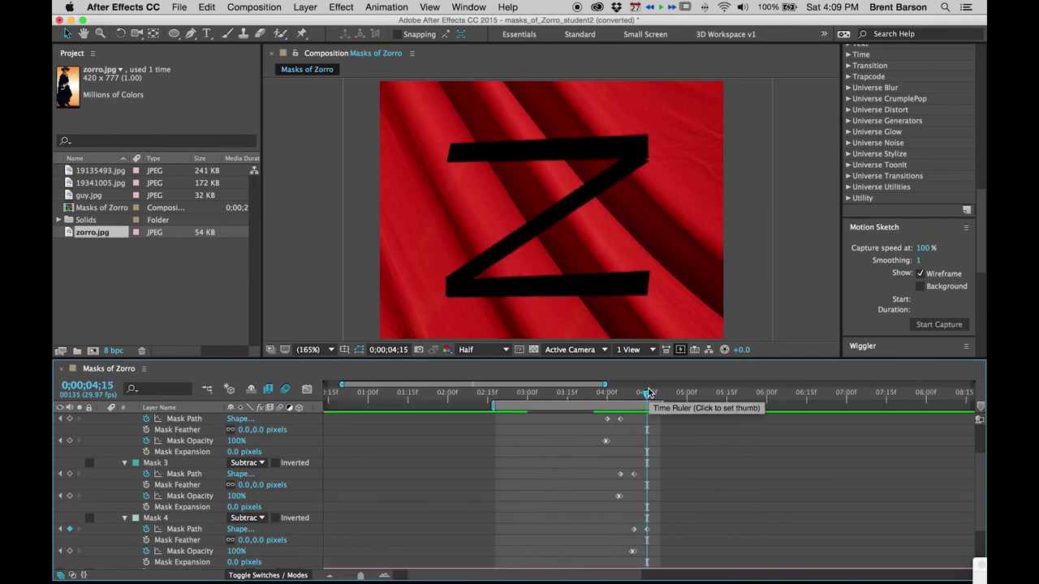
scroll(593, 480, down, 3)
scroll(593, 480, up, 5)
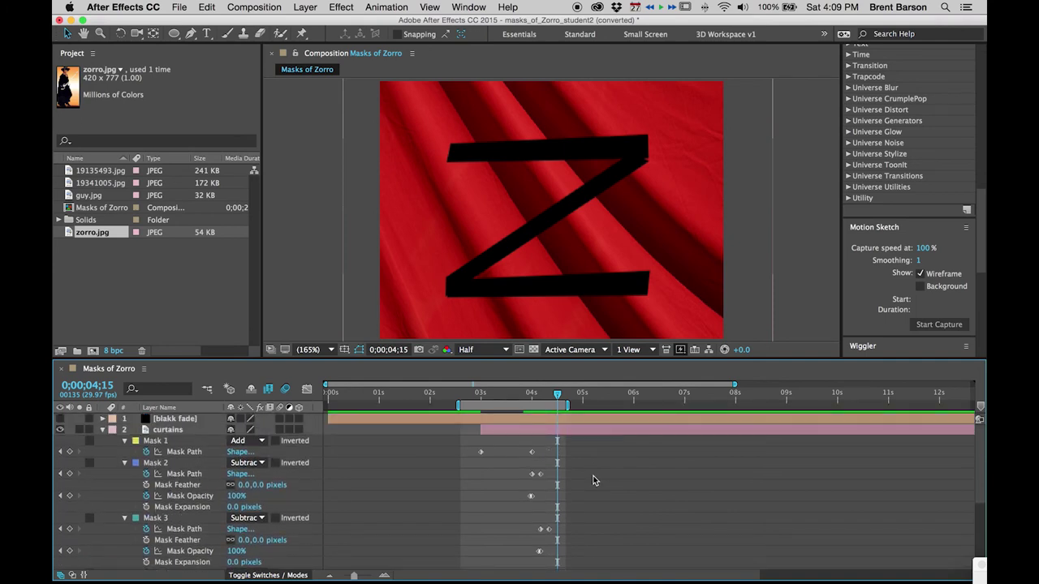
click(571, 432)
key(u)
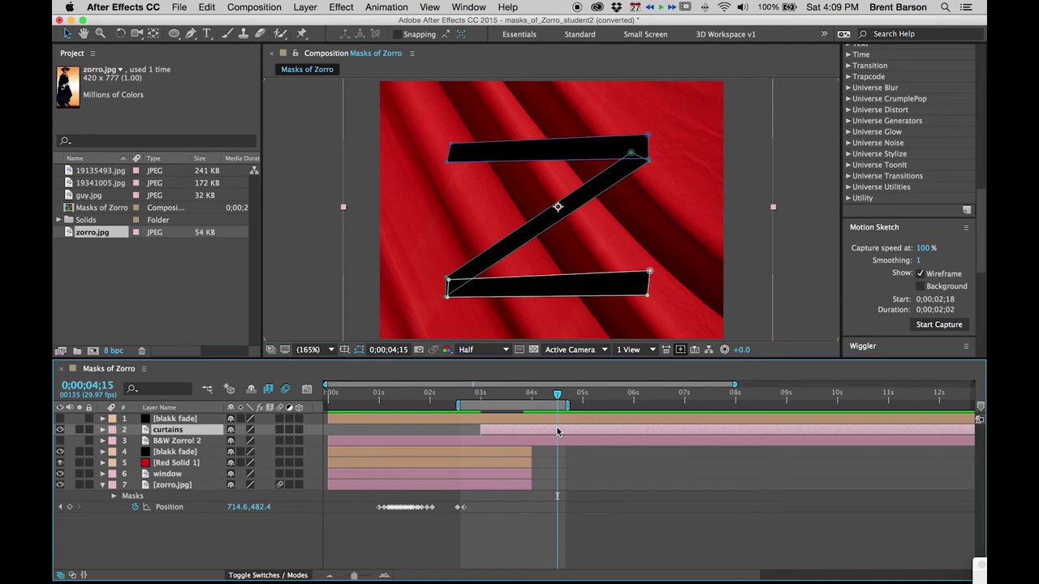
drag(551, 397, 564, 393)
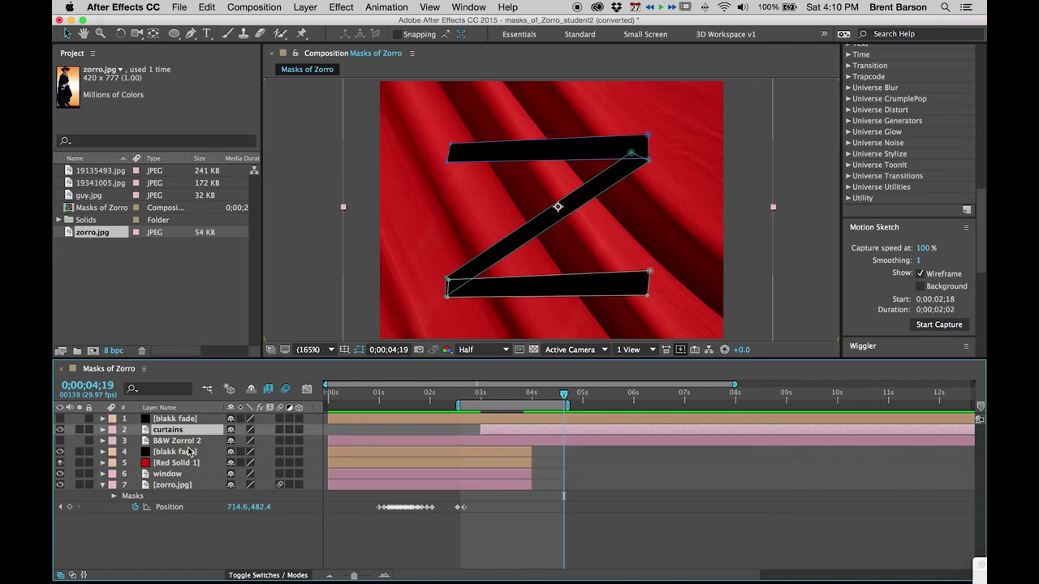
click(60, 440)
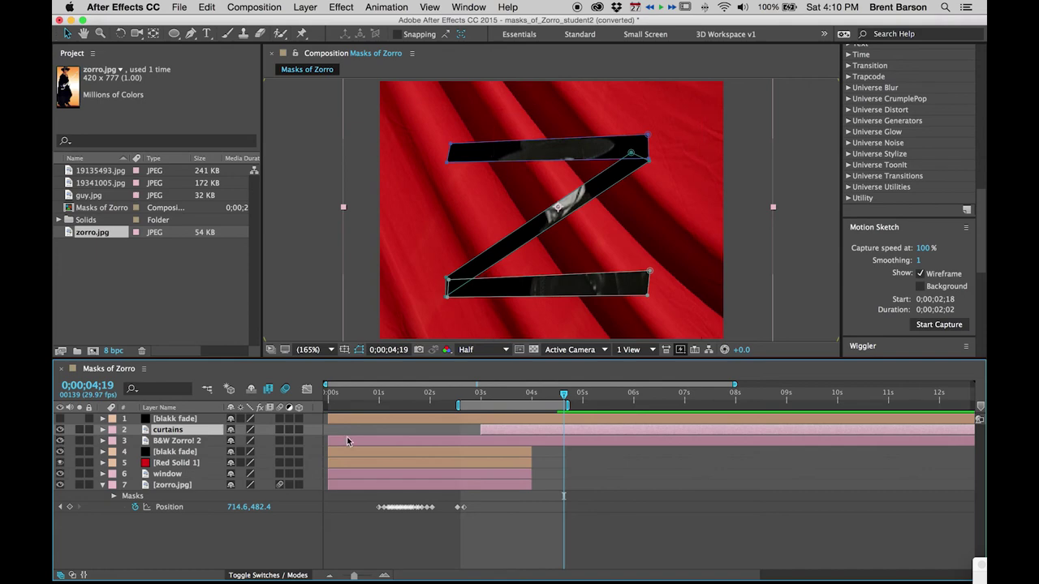
key(super+Tab)
key(super+Tab)
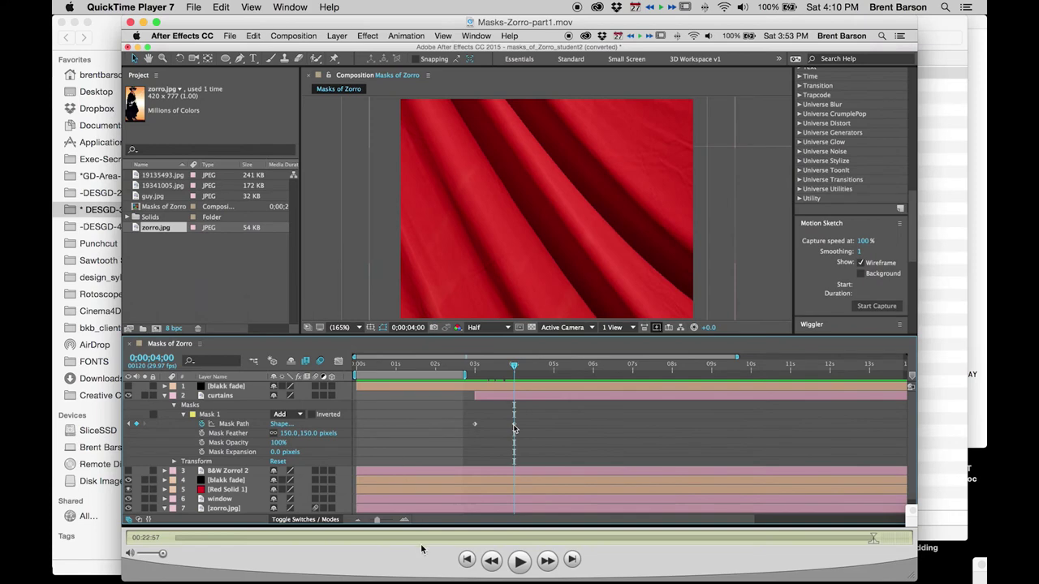
key(super+2)
key(super+grave)
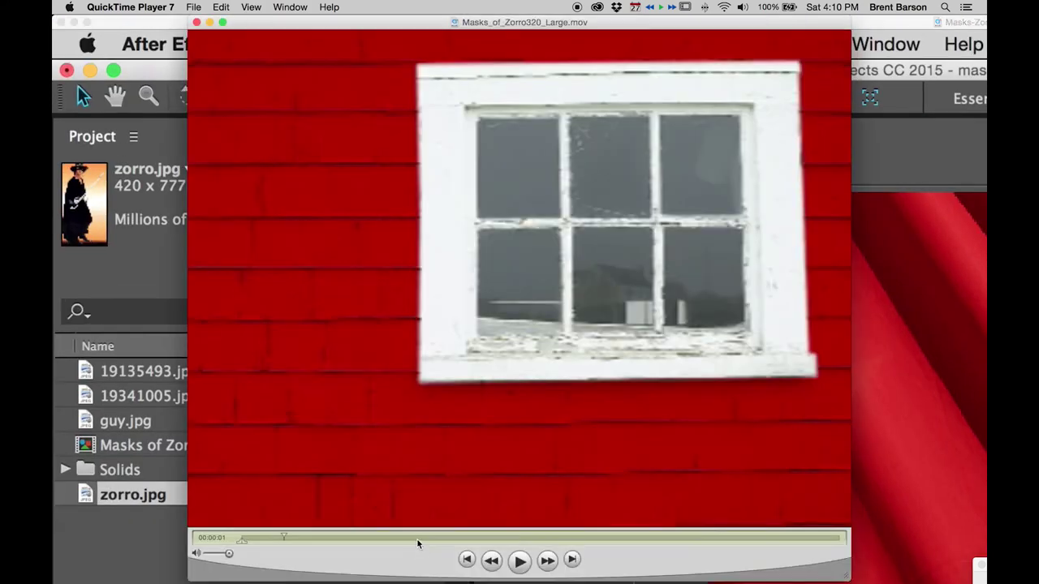
click(150, 485)
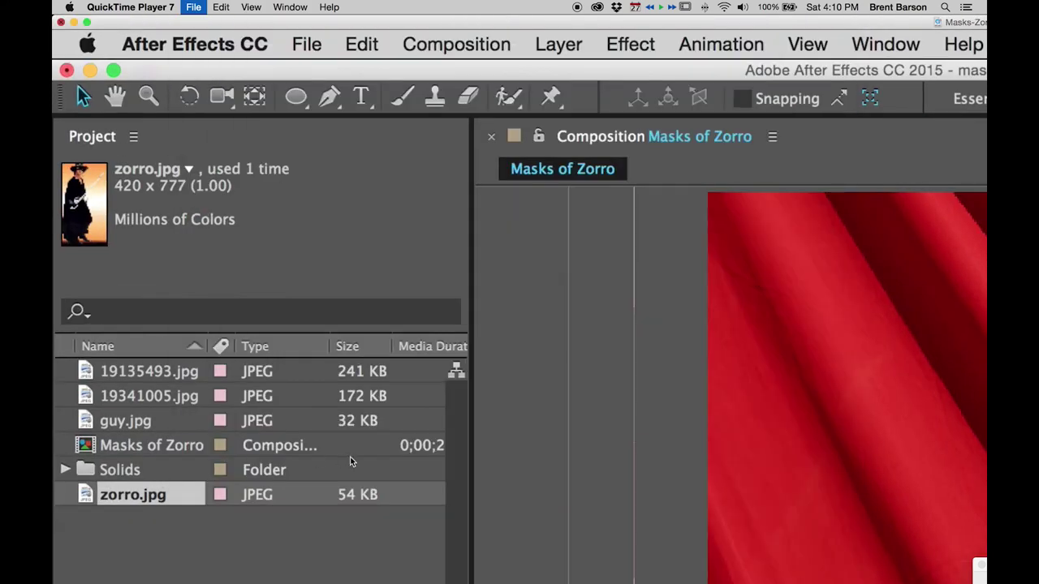
key(super+grave)
click(519, 561)
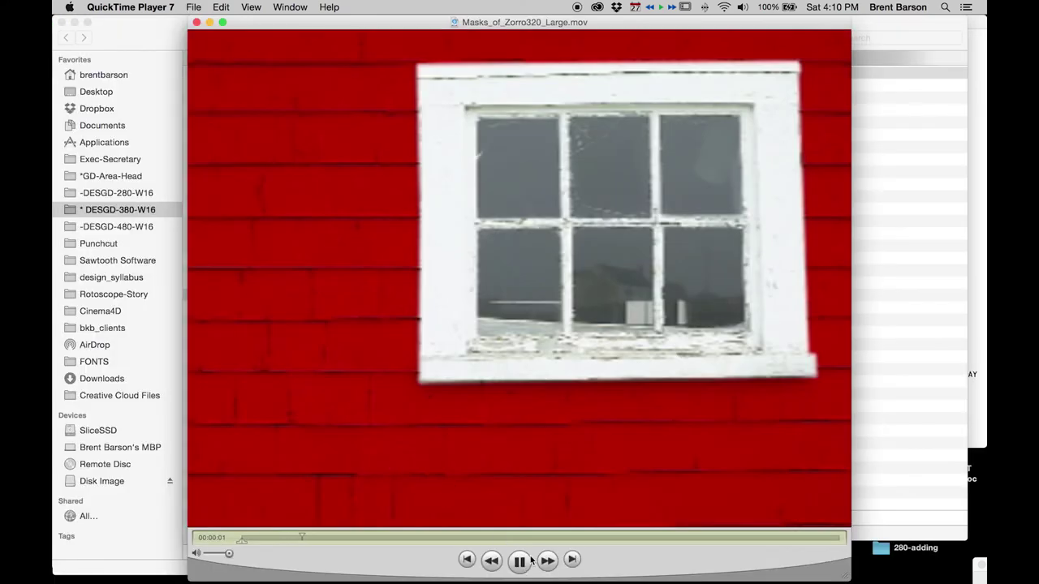
drag(563, 536, 739, 534)
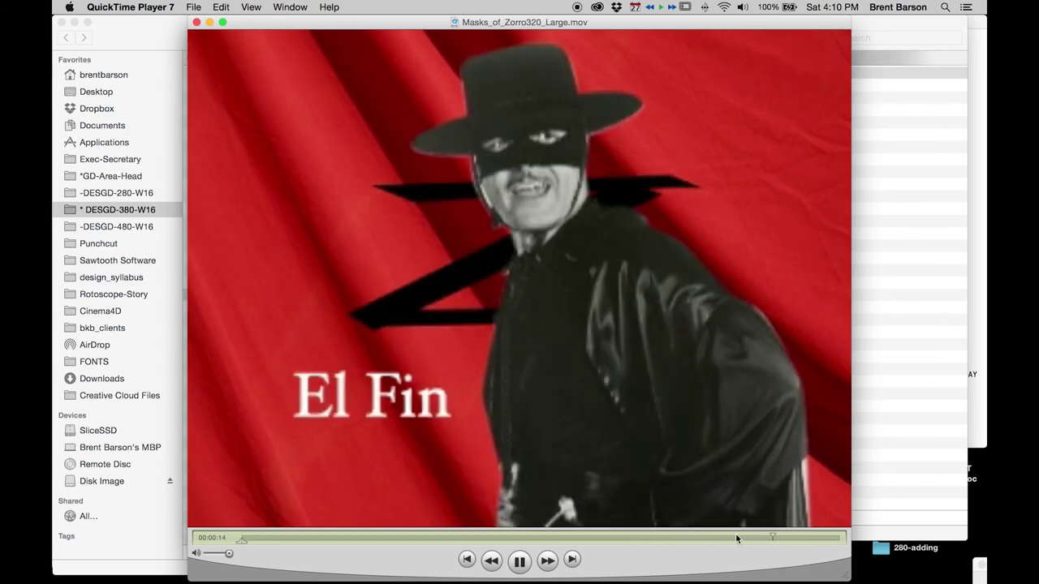
key(space)
key(super+Tab)
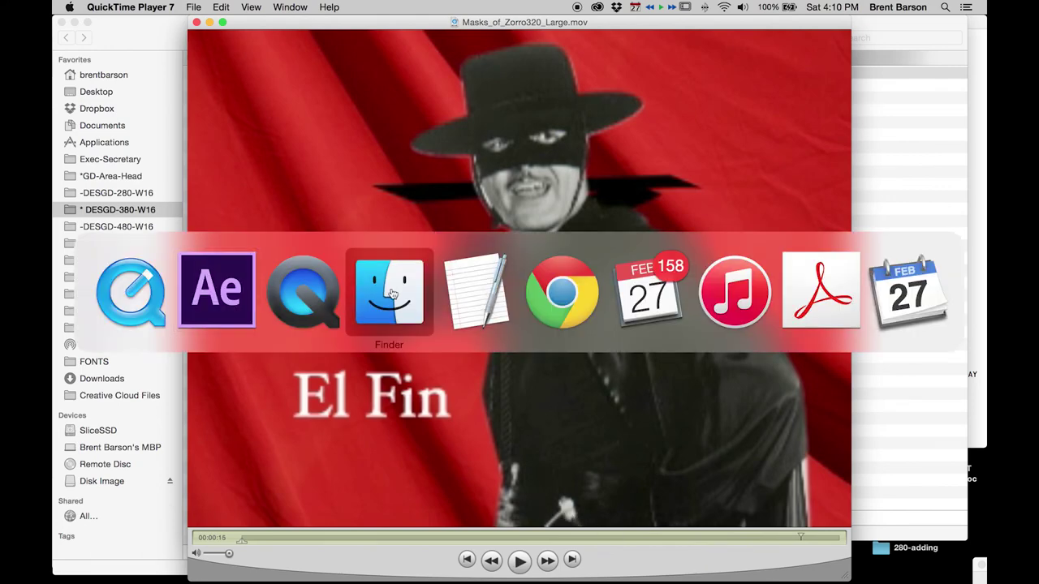
click(217, 292)
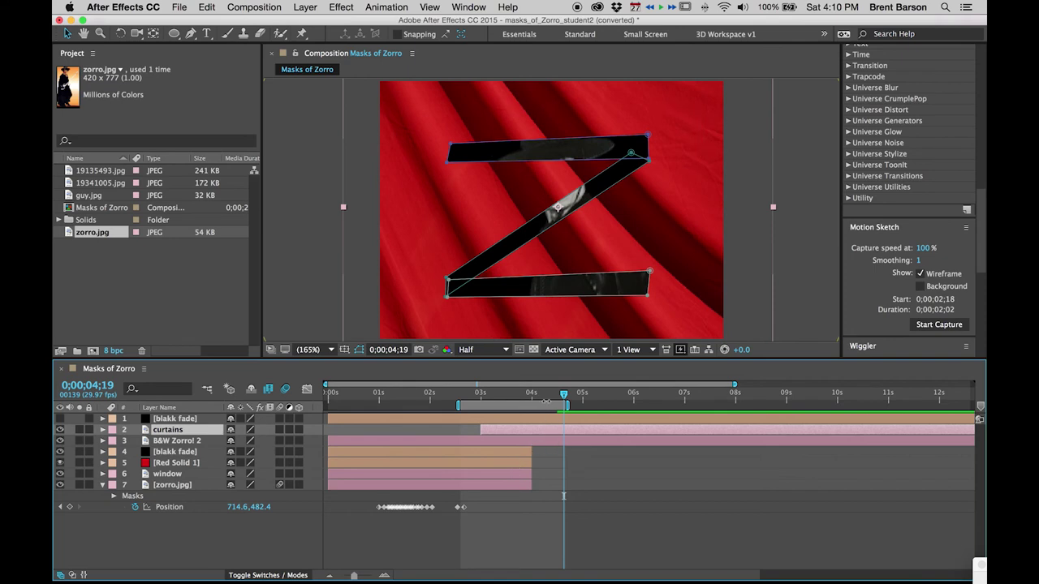
Trim B&W Zorro! 2 to start at 0;00;04;18, nudge the figure right, and start the work area there
mouse_move(547, 395)
mouse_down()
mouse_move(537, 394)
mouse_move(562, 395)
mouse_up()
click(566, 443)
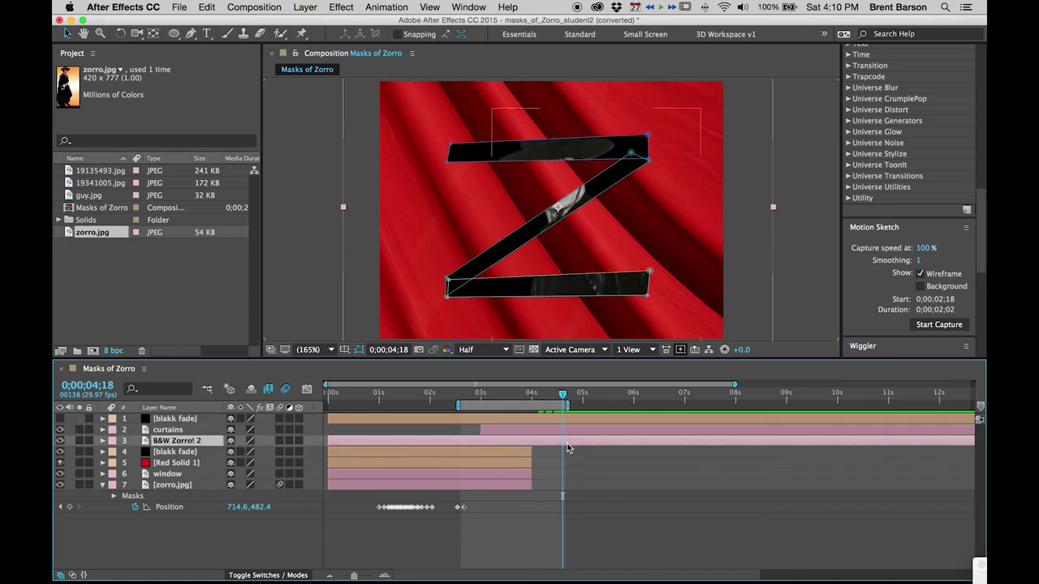
key(alt+[)
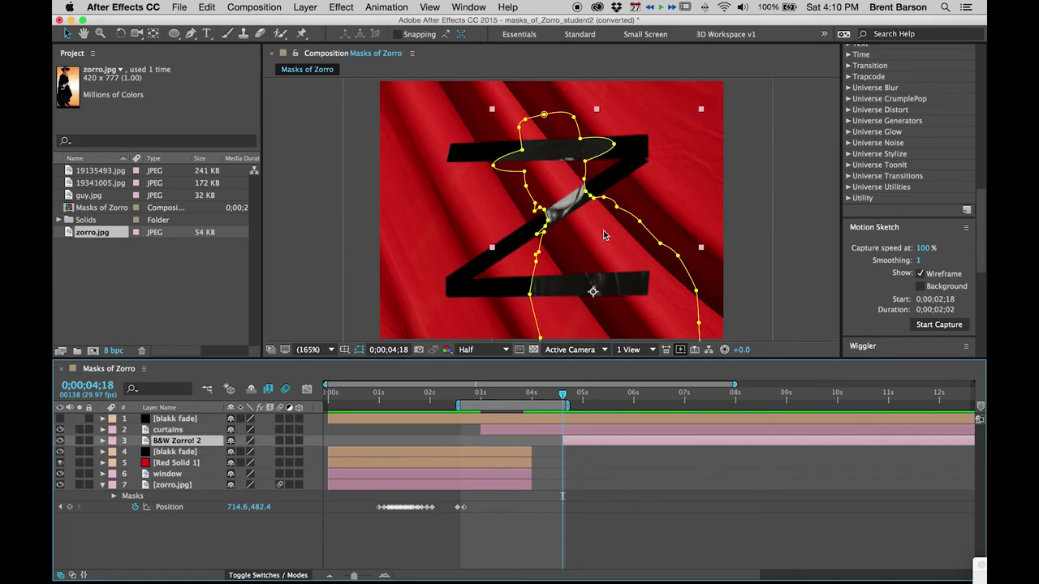
drag(592, 203, 743, 202)
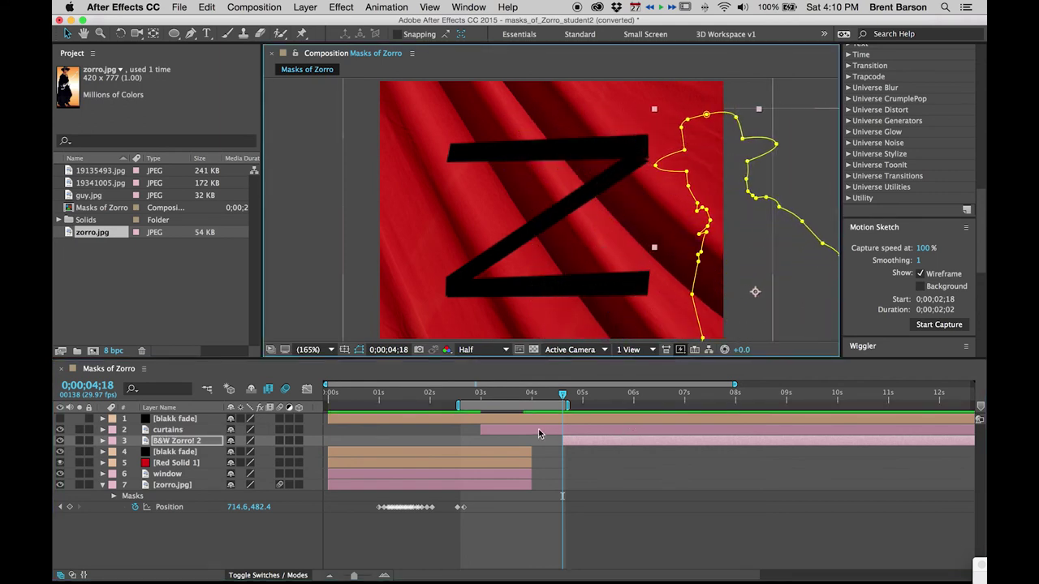
key(b)
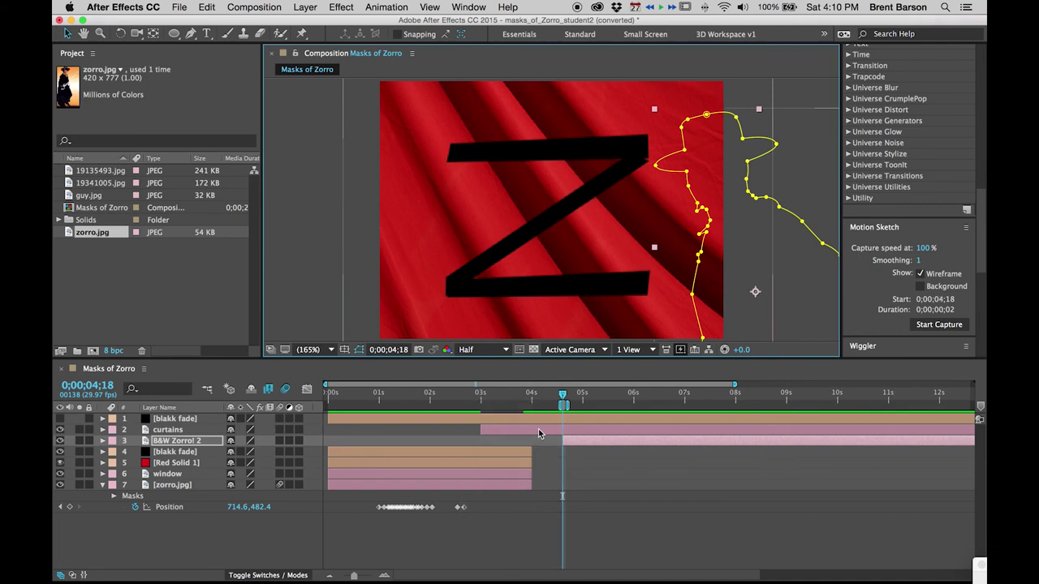
End the work area at 6;14, then Motion Sketch the B&W Zorro! 2 figure sweeping left across the Z
click(656, 396)
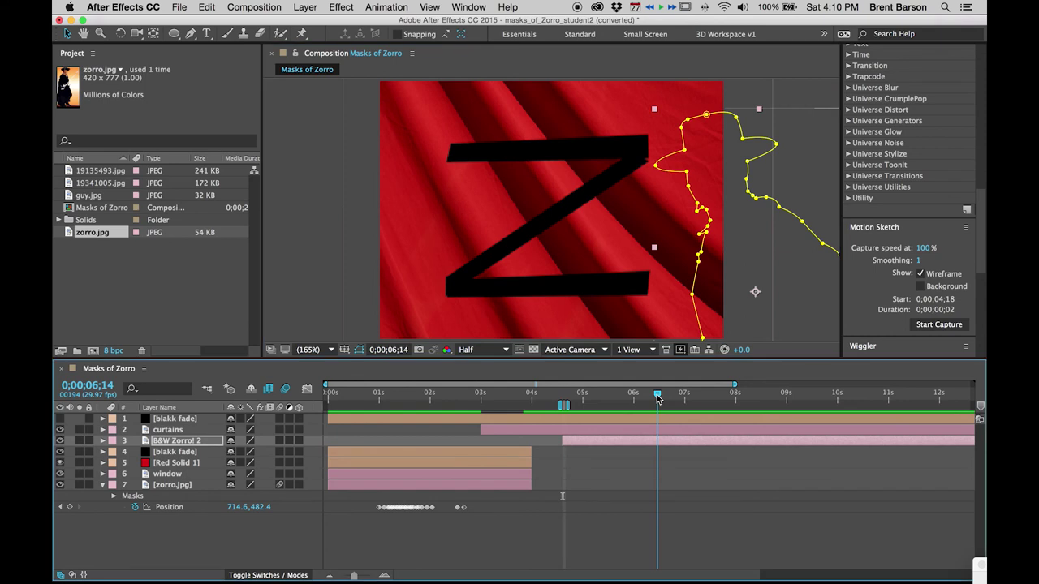
key(n)
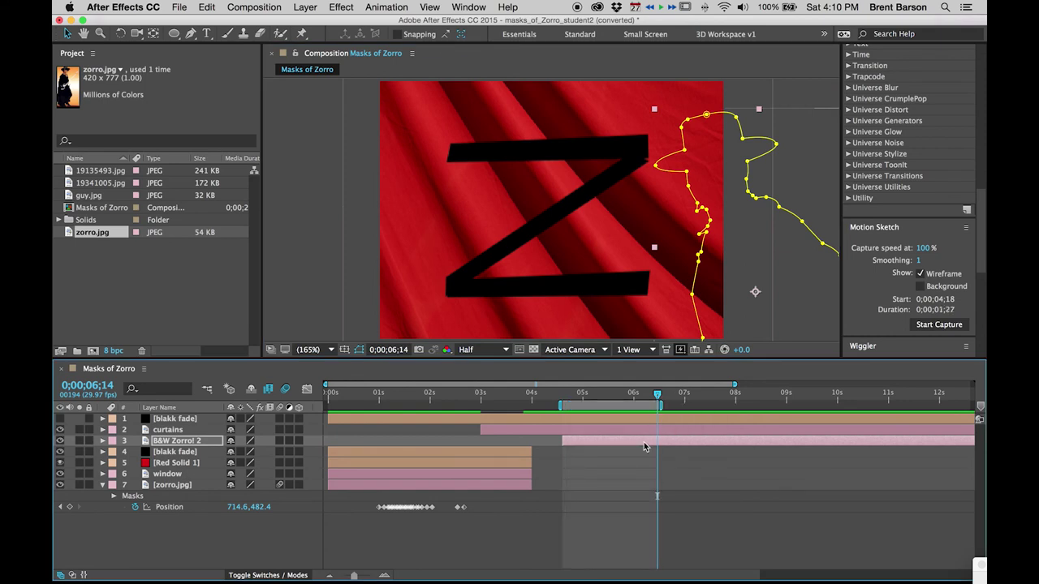
click(571, 395)
drag(570, 395, 569, 395)
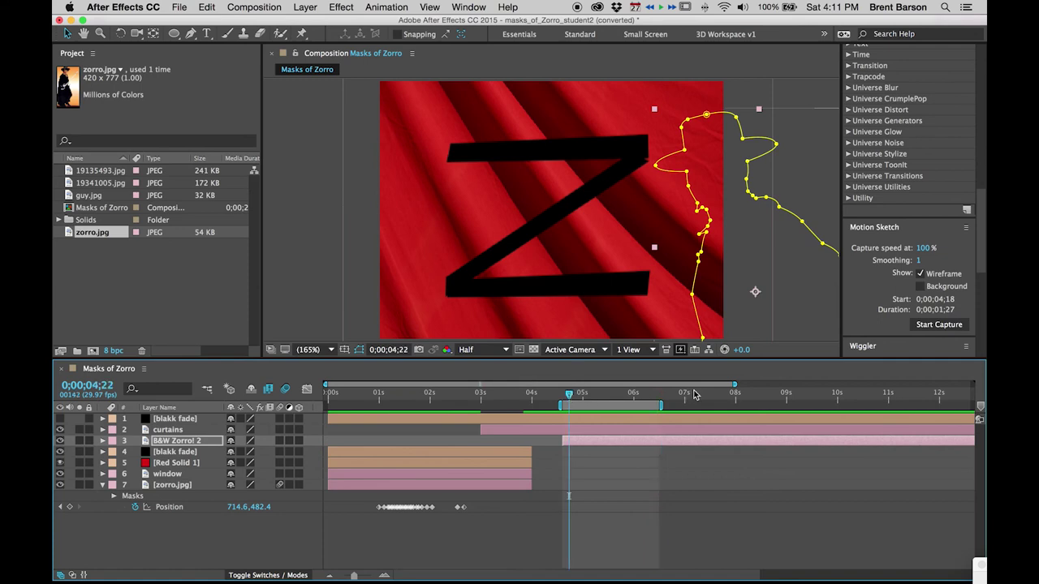
click(939, 325)
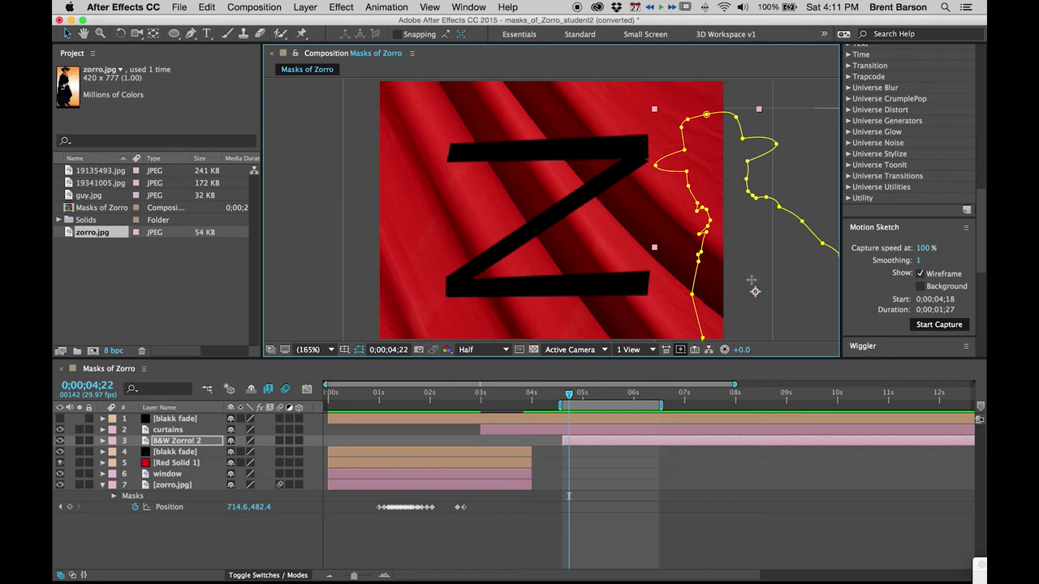
mouse_move(755, 288)
mouse_down()
mouse_move(693, 287)
mouse_move(679, 271)
mouse_move(647, 279)
mouse_move(638, 265)
mouse_move(628, 280)
mouse_move(598, 287)
mouse_up()
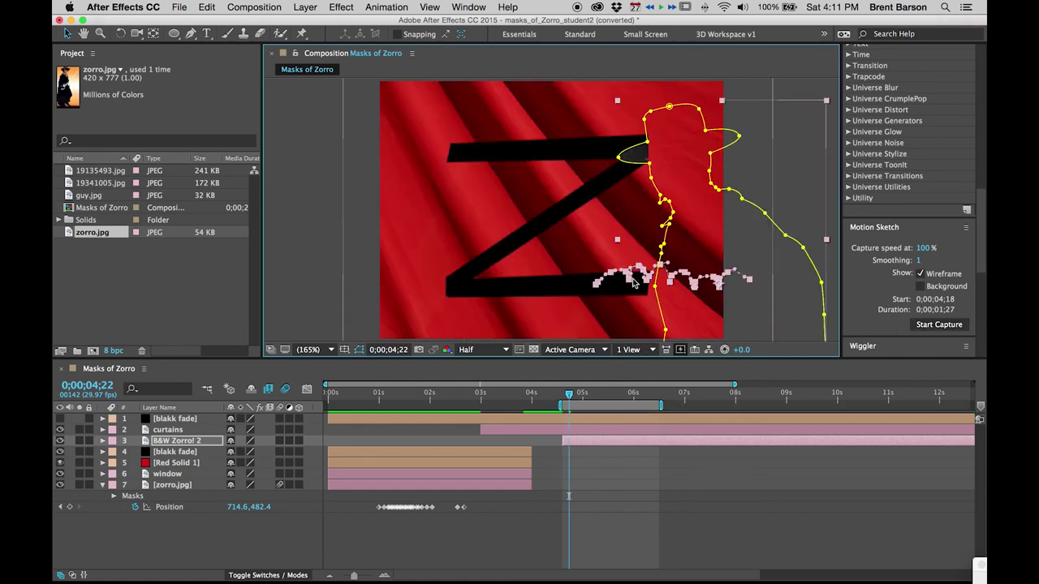
drag(570, 394, 616, 396)
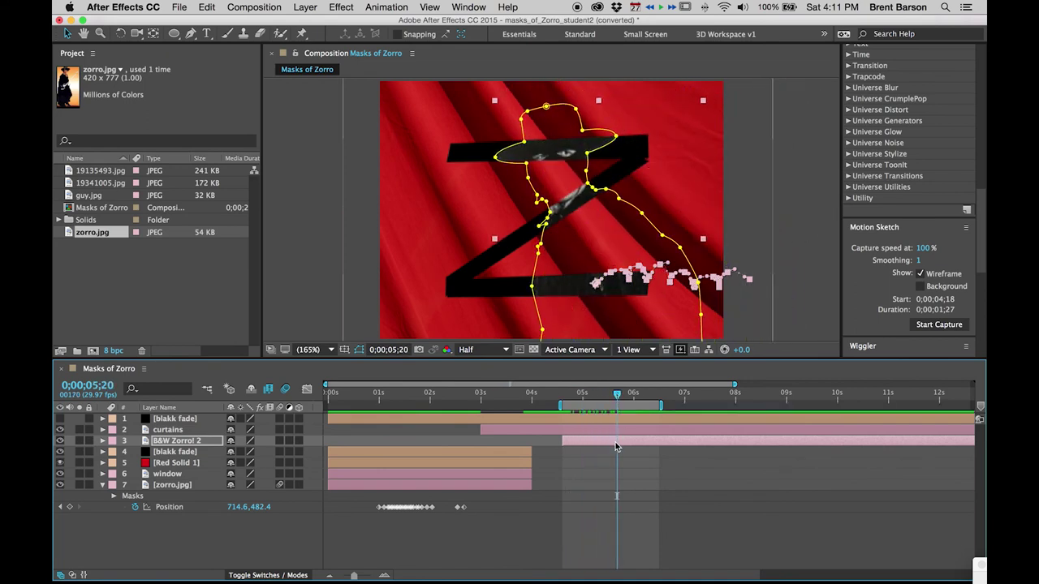
At 0;00;05;18, drag B&W Zorro! 2's Position Y to 836.6, keying 405.0,836.6 to drop the figure below the frame
key(p)
key(equal)
key(equal)
key(equal)
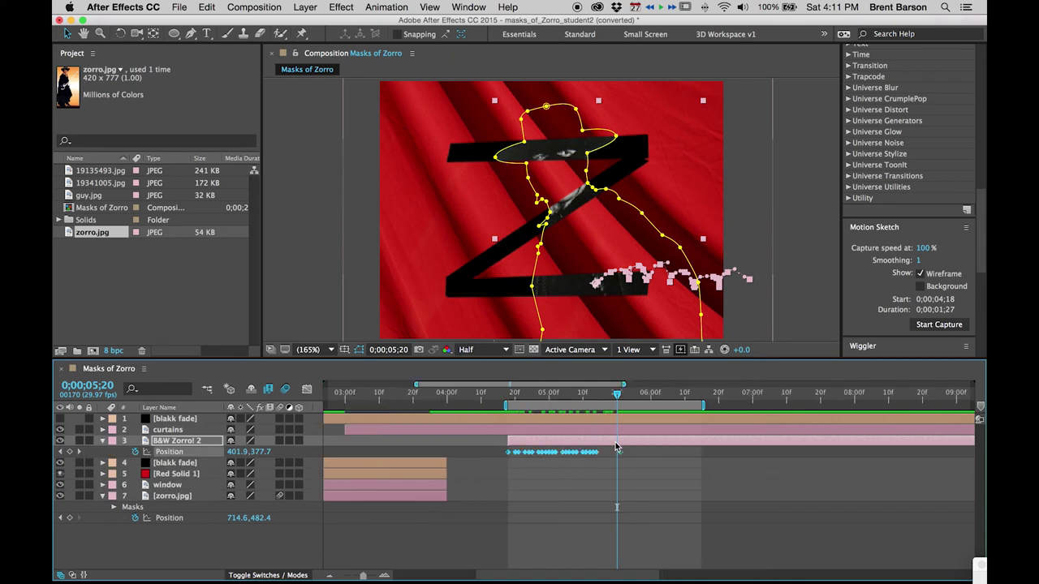
drag(560, 396, 638, 398)
click(622, 452)
key(super+shift+z)
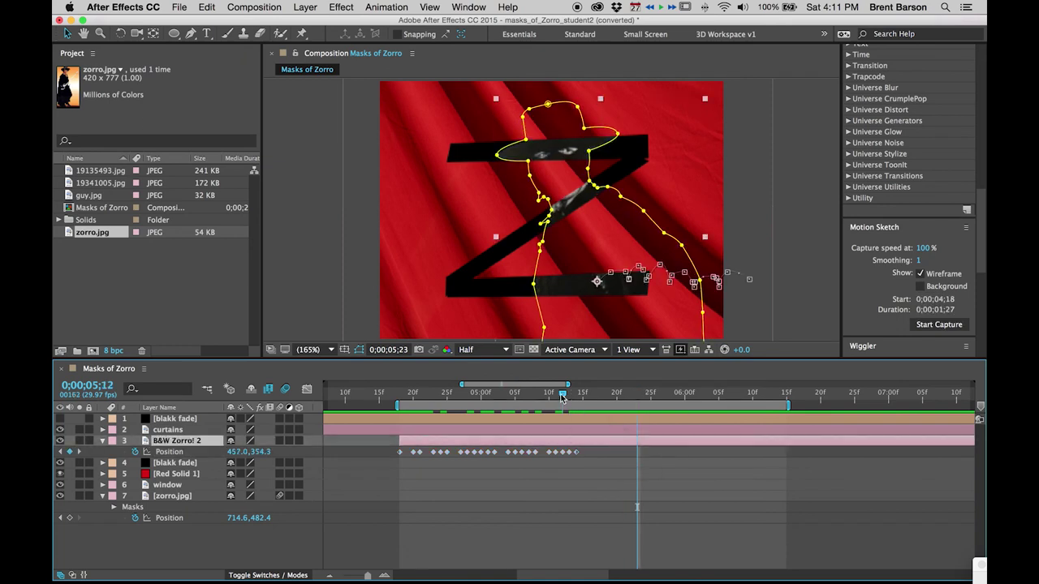
drag(637, 395, 577, 395)
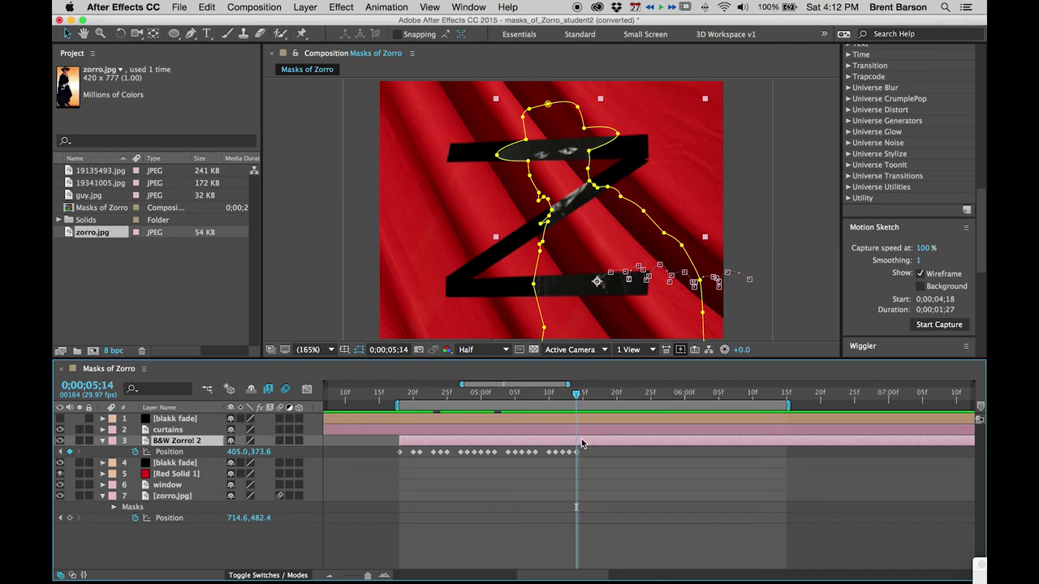
key(Page_Down)
key(Page_Down)
key(Page_Down)
key(Page_Down)
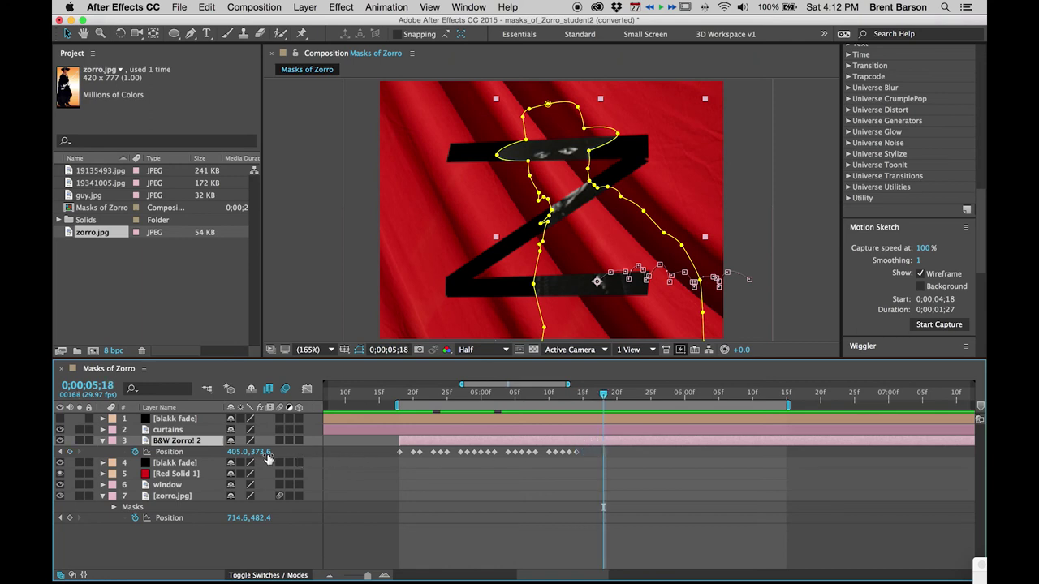
drag(260, 452, 370, 451)
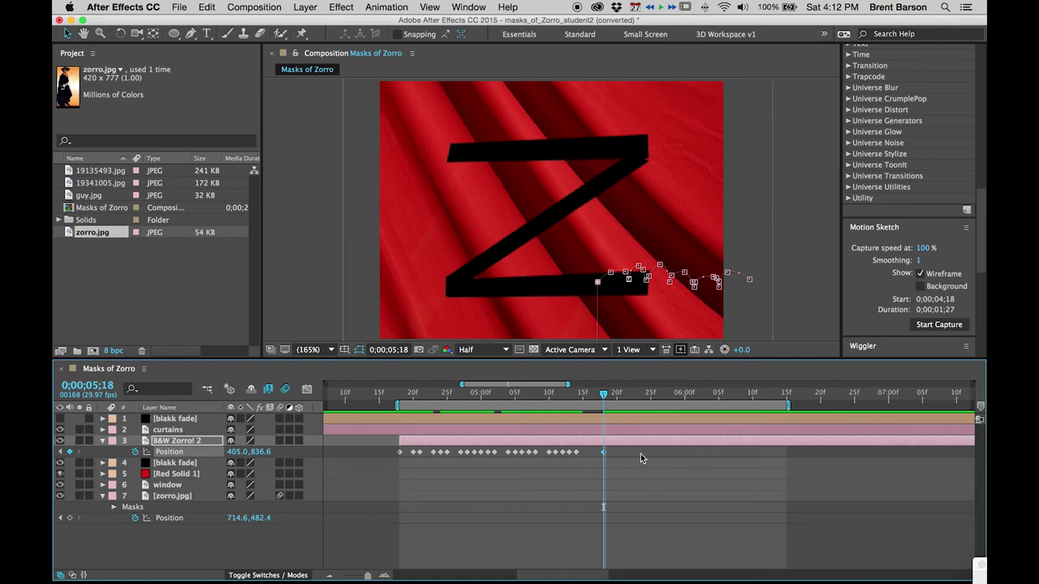
Split the B&W Zorro layer at 5;18 with Edit > Split Layer to create B&W Zorro! 3
click(207, 6)
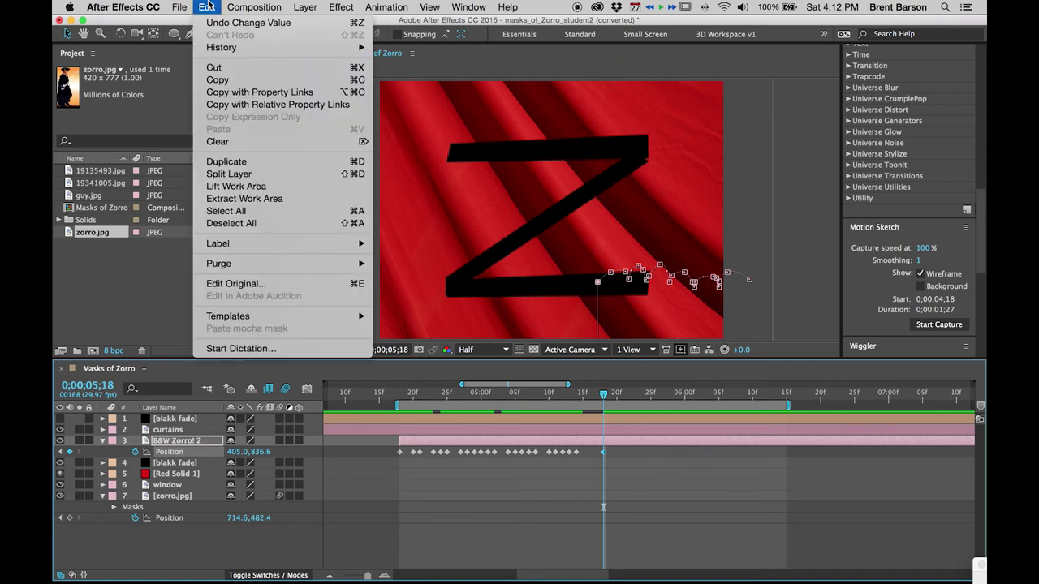
click(266, 176)
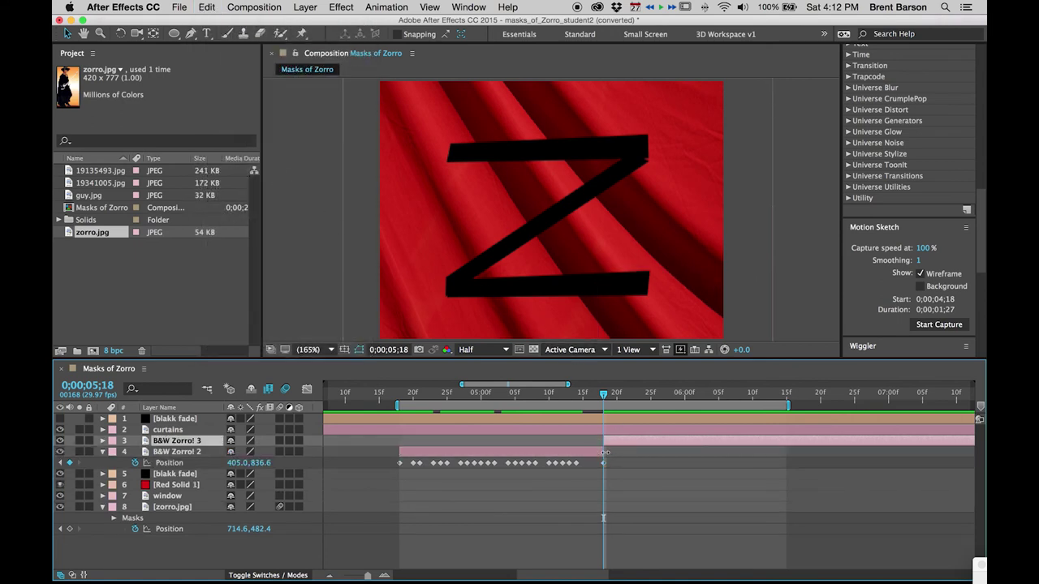
key(p)
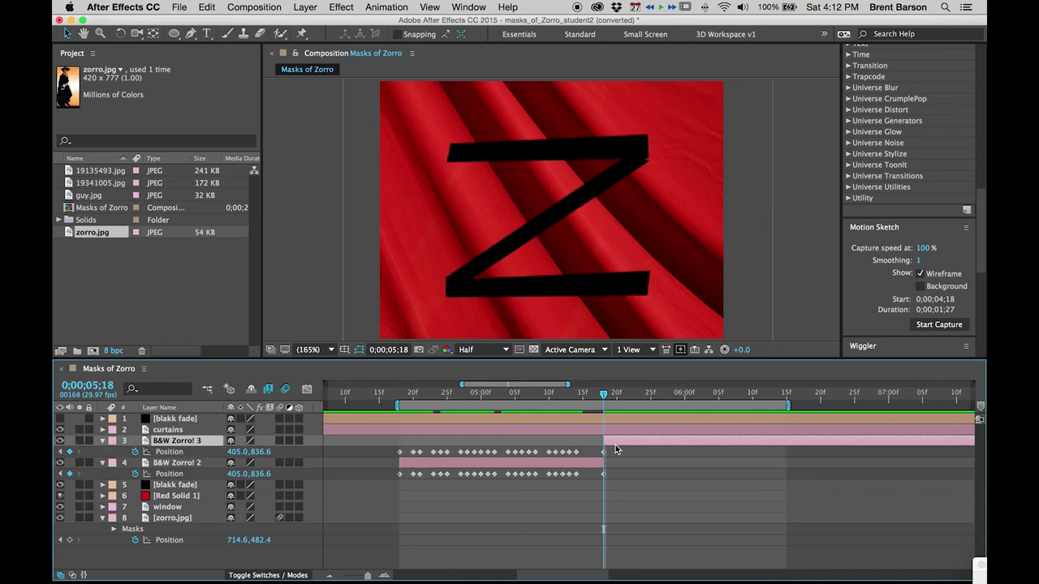
key(p)
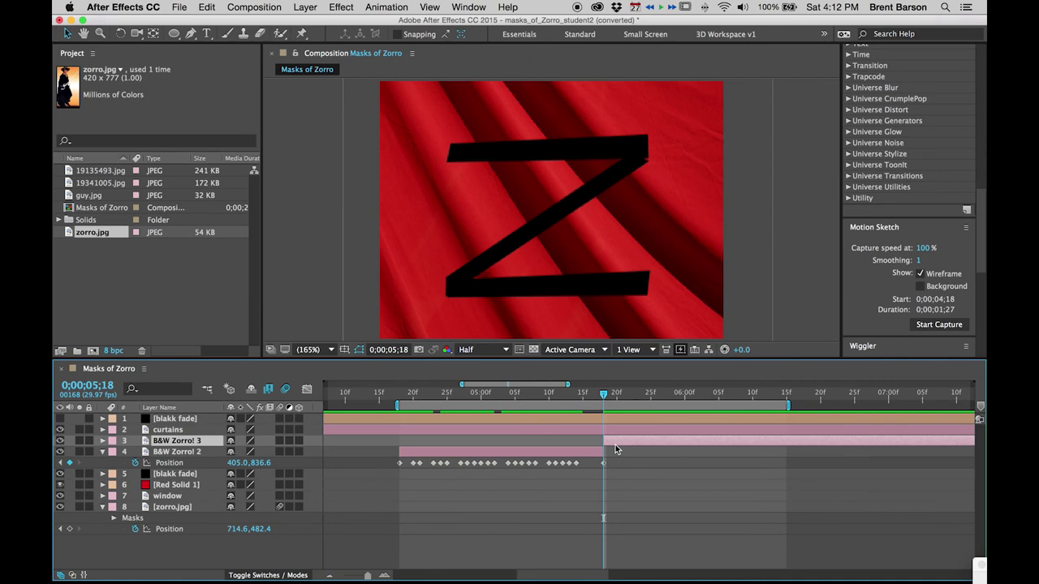
Key B&W Zorro! 3's Position at Y 836.6 at 5;18, rising to 405.0,368.6 at 5;22
key(ctrl+v)
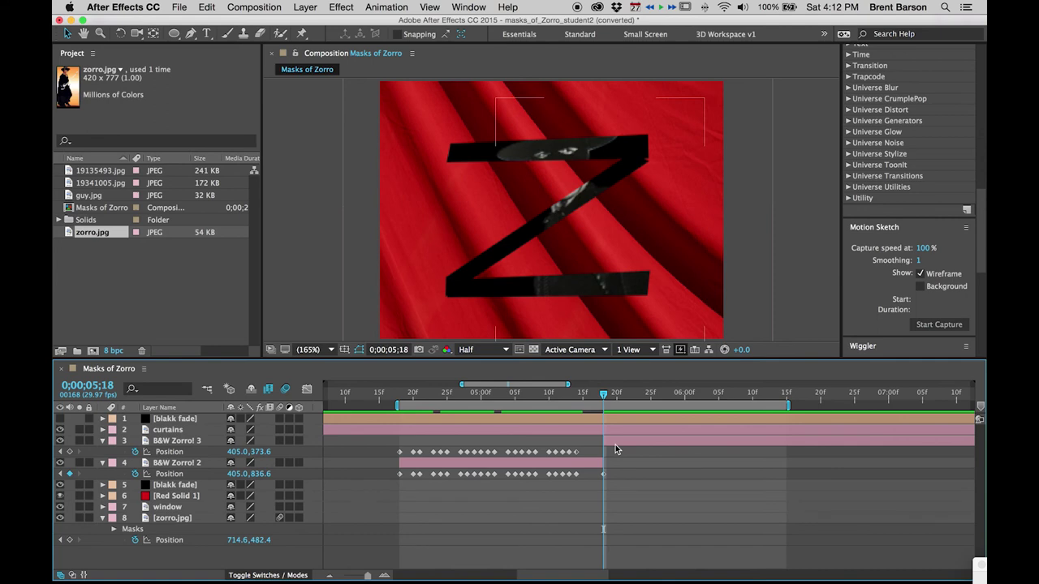
key(ctrl+v)
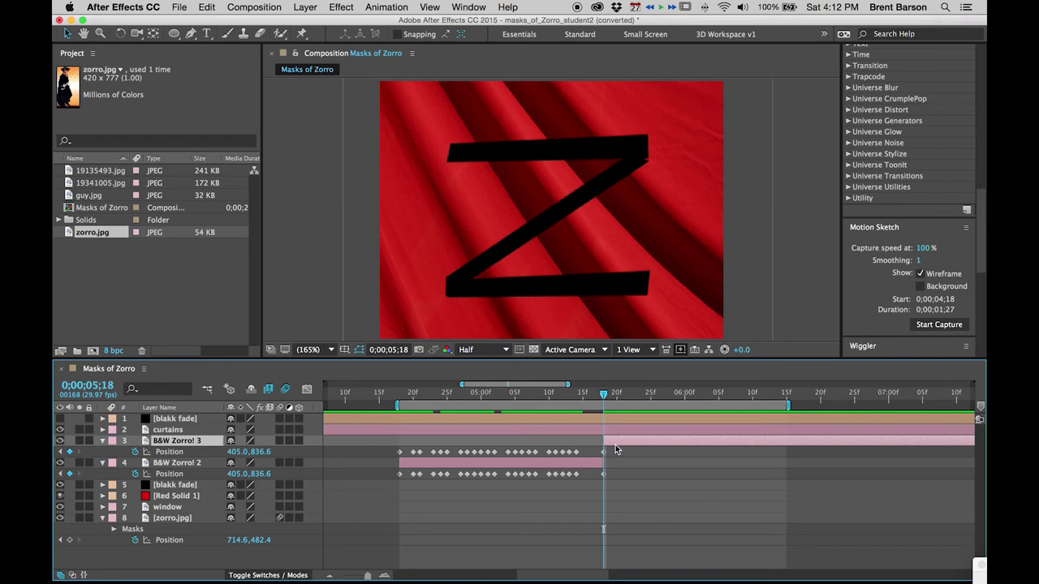
key(Page_Down)
key(Page_Down)
key(Page_Down)
key(Page_Down)
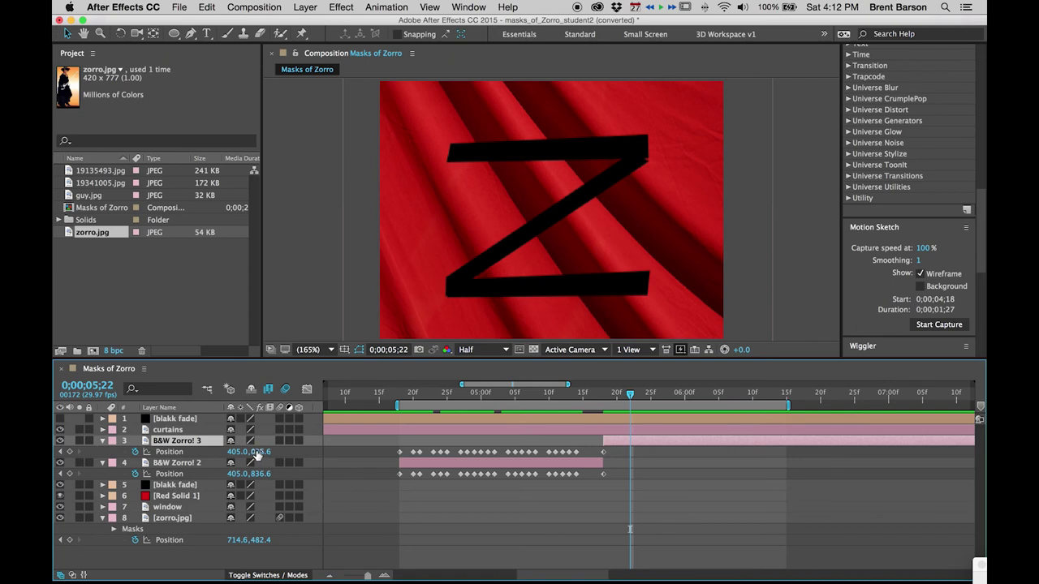
drag(254, 452, 55, 439)
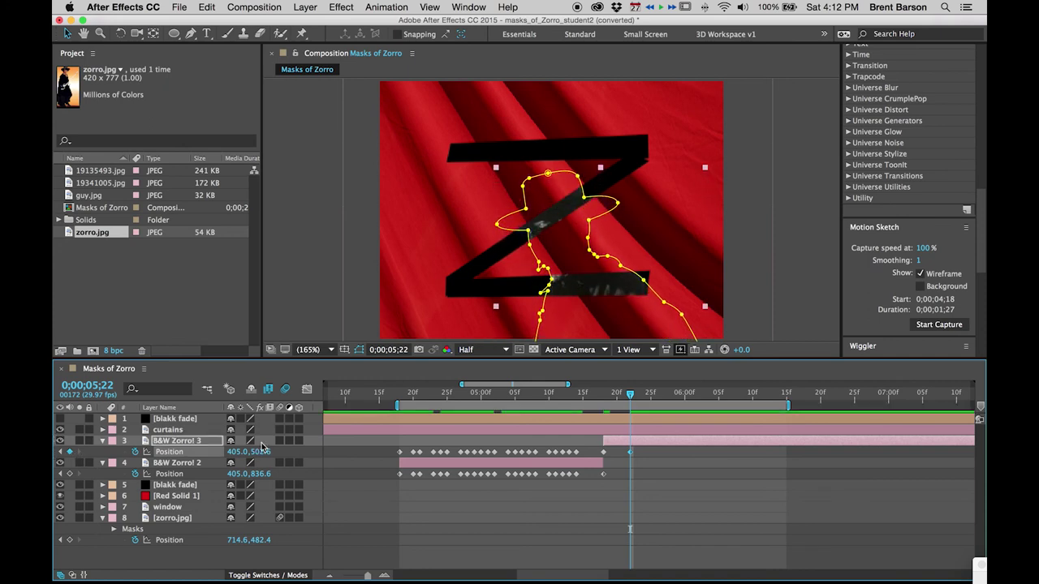
drag(259, 454, 169, 427)
drag(605, 397, 631, 392)
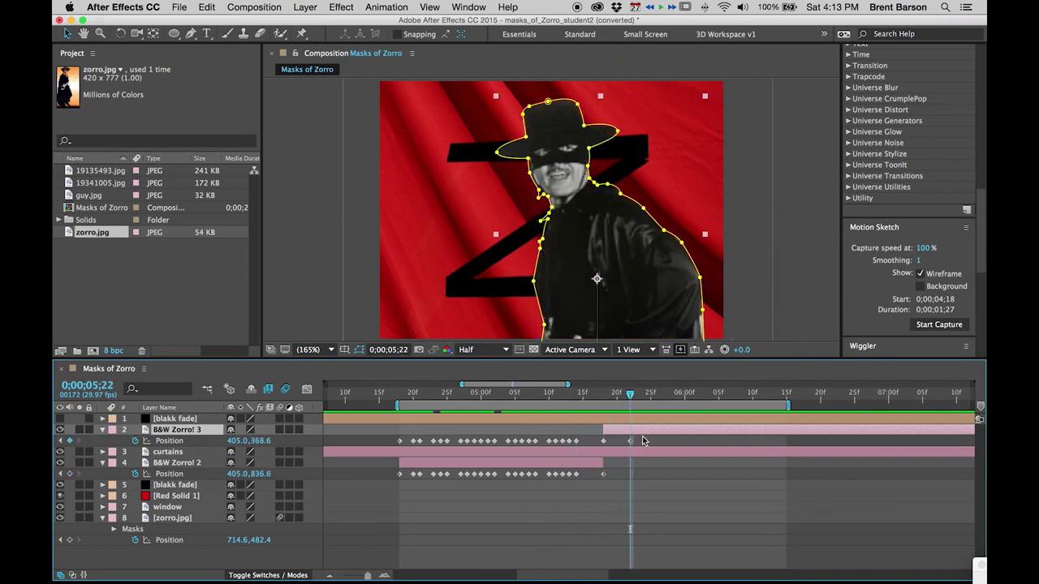
Apply Easy Ease to B&W Zorro! 3's rise keyframe and B&W Zorro! 2's last two keyframes
click(602, 440)
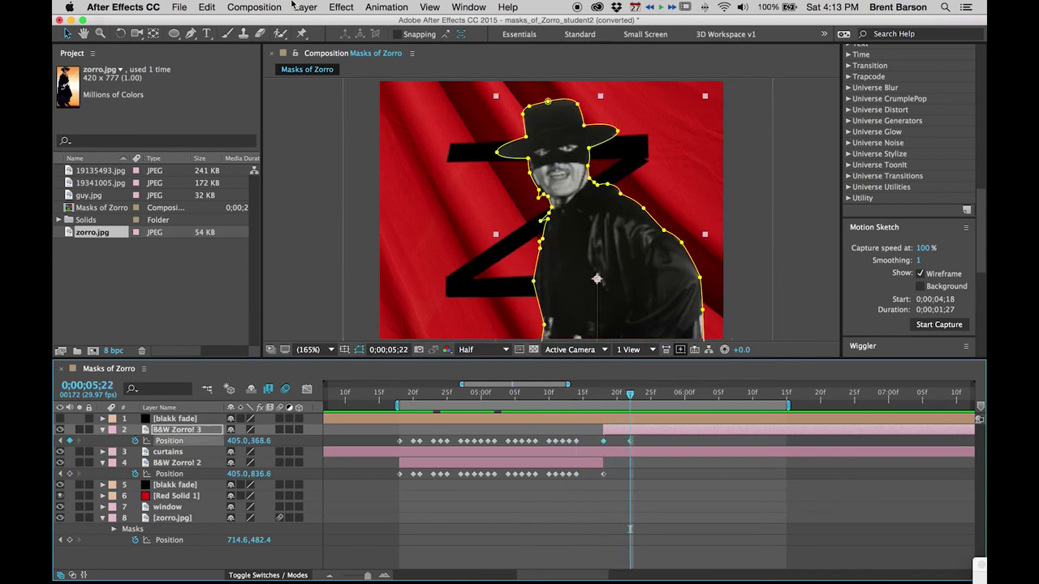
click(379, 6)
mouse_move(491, 134)
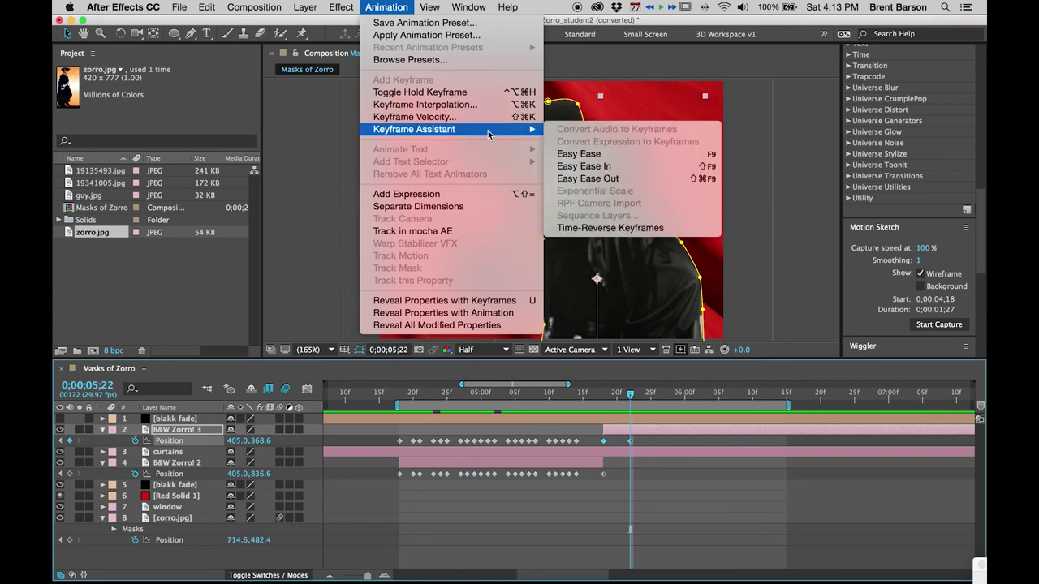
click(589, 154)
drag(614, 471, 570, 480)
click(386, 6)
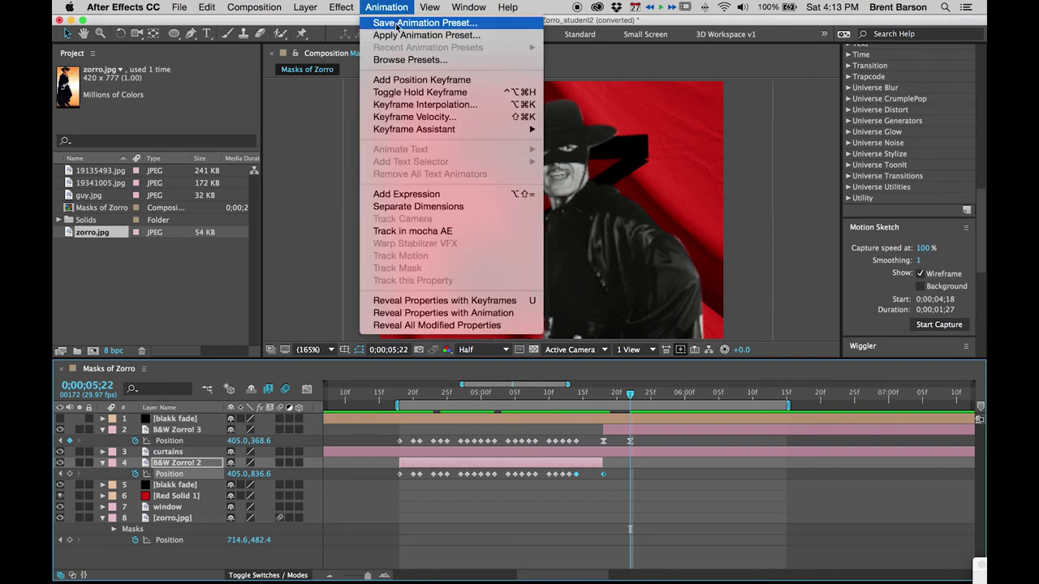
mouse_move(417, 130)
click(575, 156)
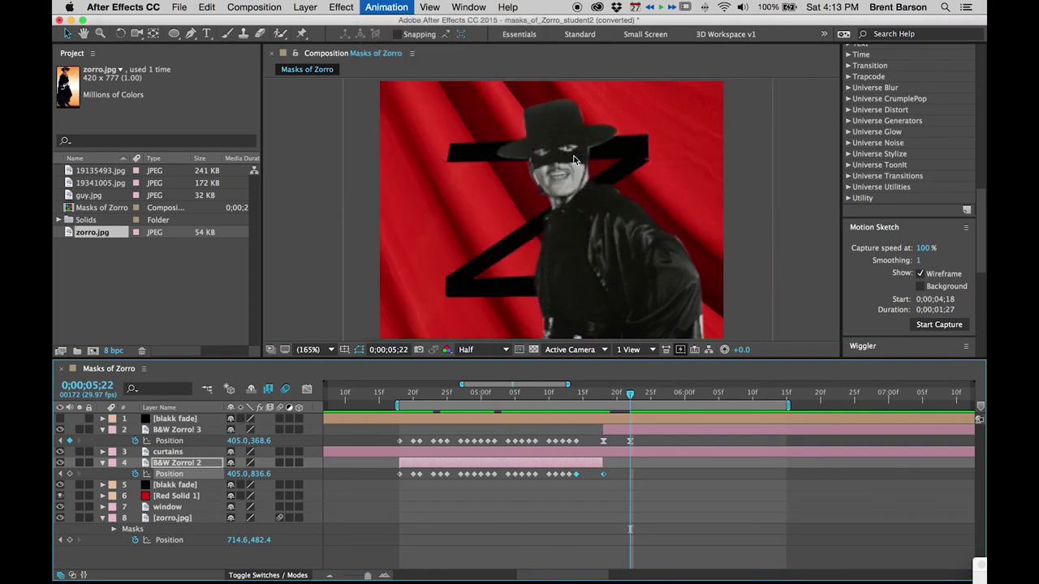
Preview the animation, then move the rise's end keyframe slightly later
click(666, 504)
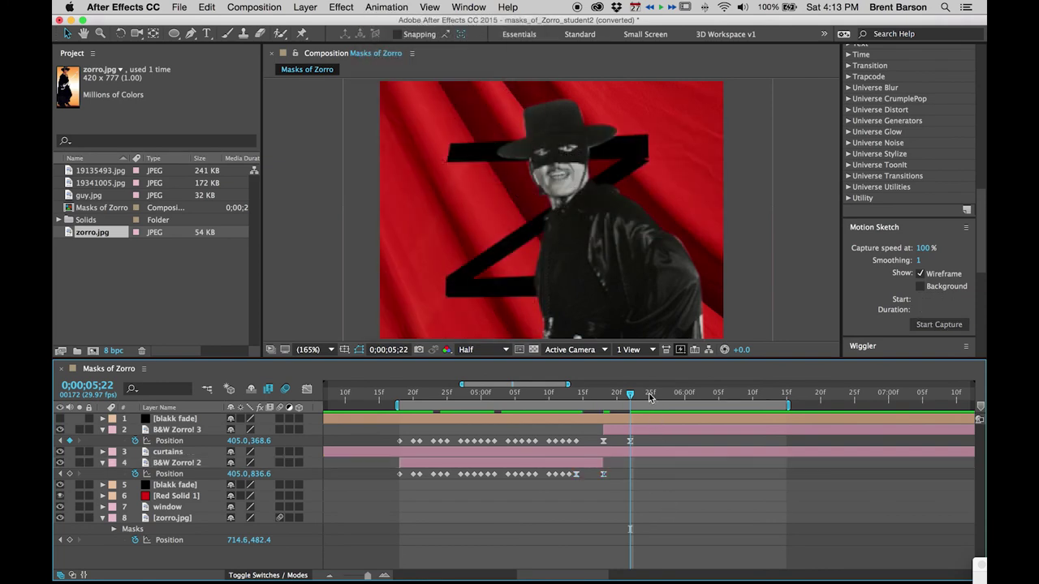
key(space)
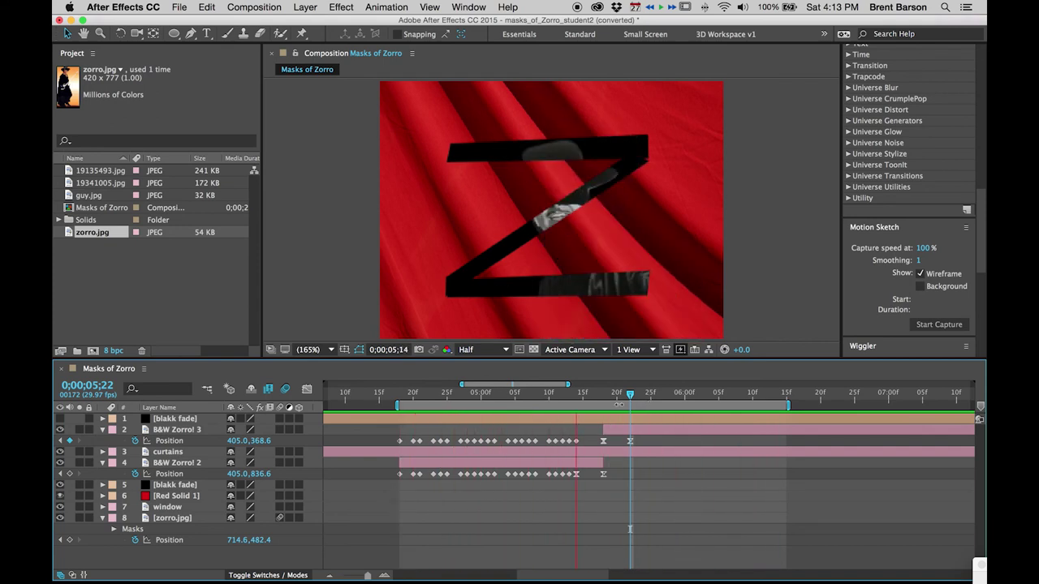
click(613, 394)
drag(630, 440, 643, 439)
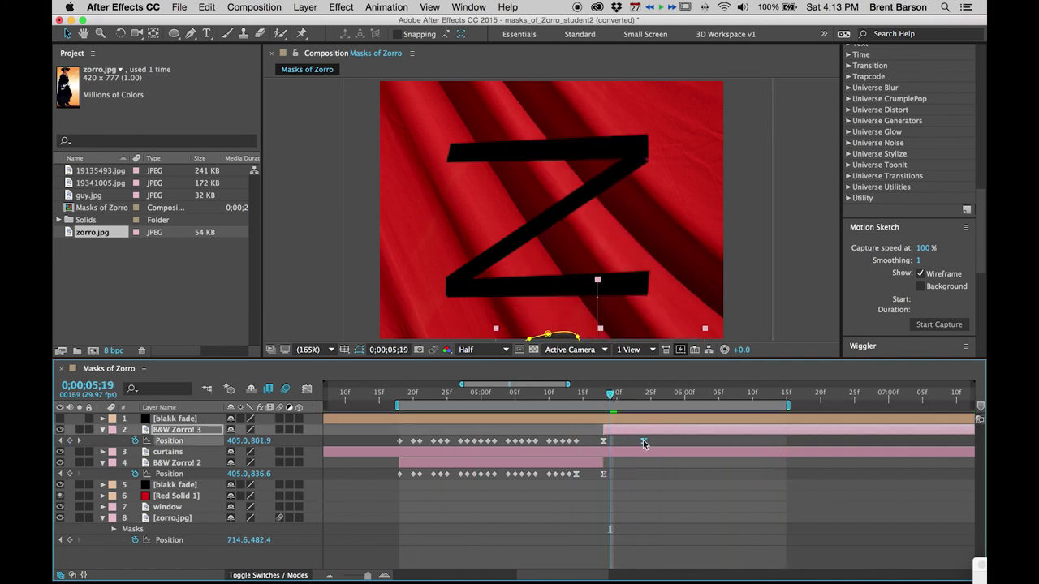
Enable Motion Blur on B&W Zorro! 3 and B&W Zorro! 2, and preview up to 5;24
click(279, 429)
click(280, 463)
key(space)
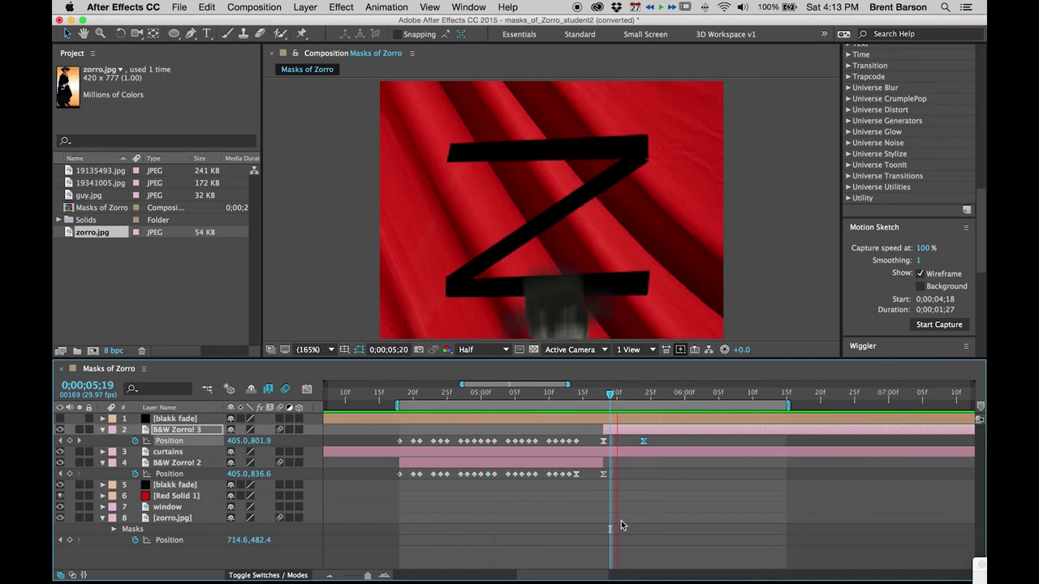
click(638, 396)
drag(637, 395, 643, 395)
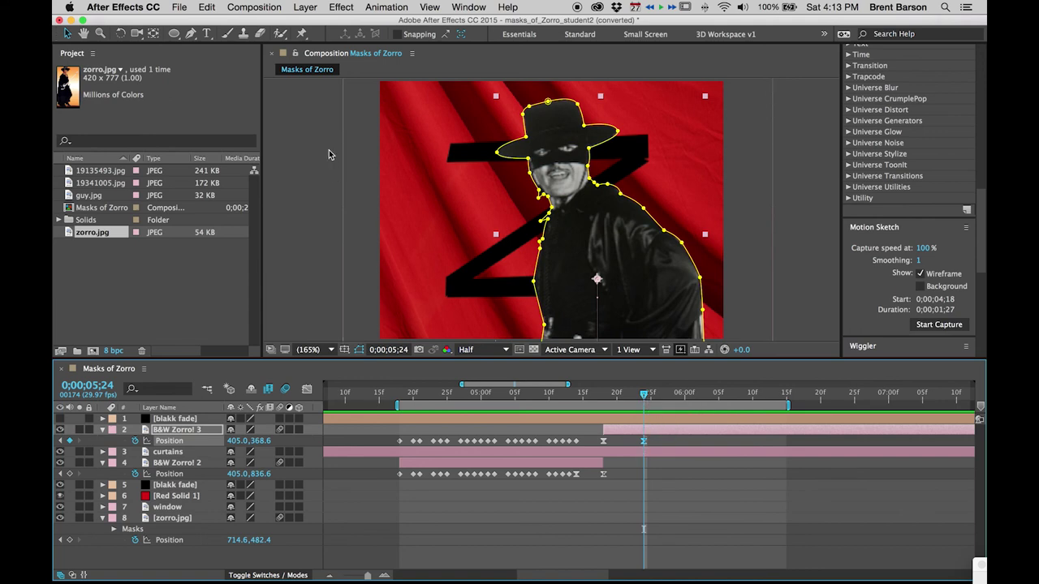
Create a text layer reading 'El Fin' in the composition
click(207, 33)
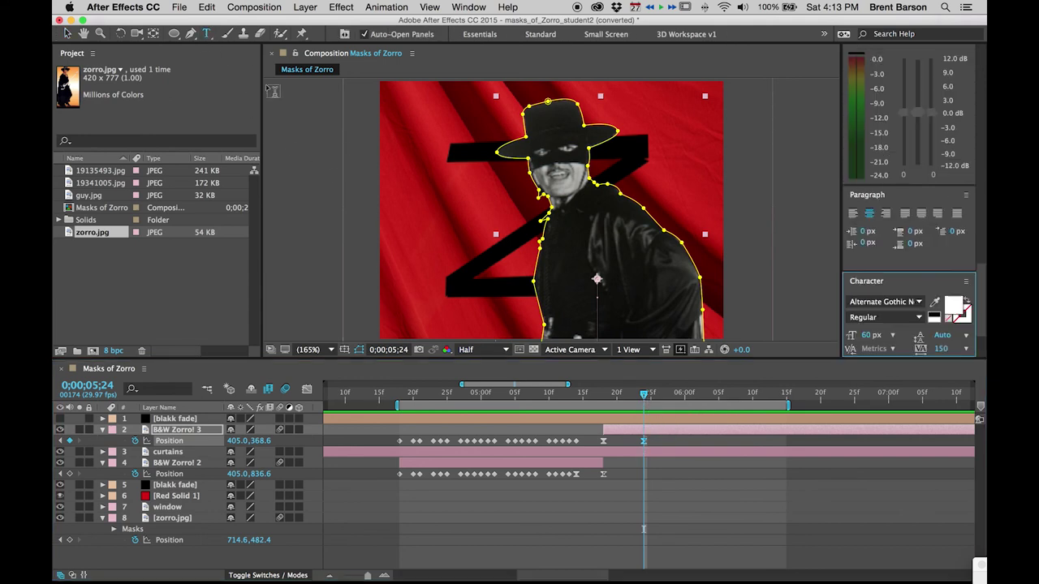
click(393, 197)
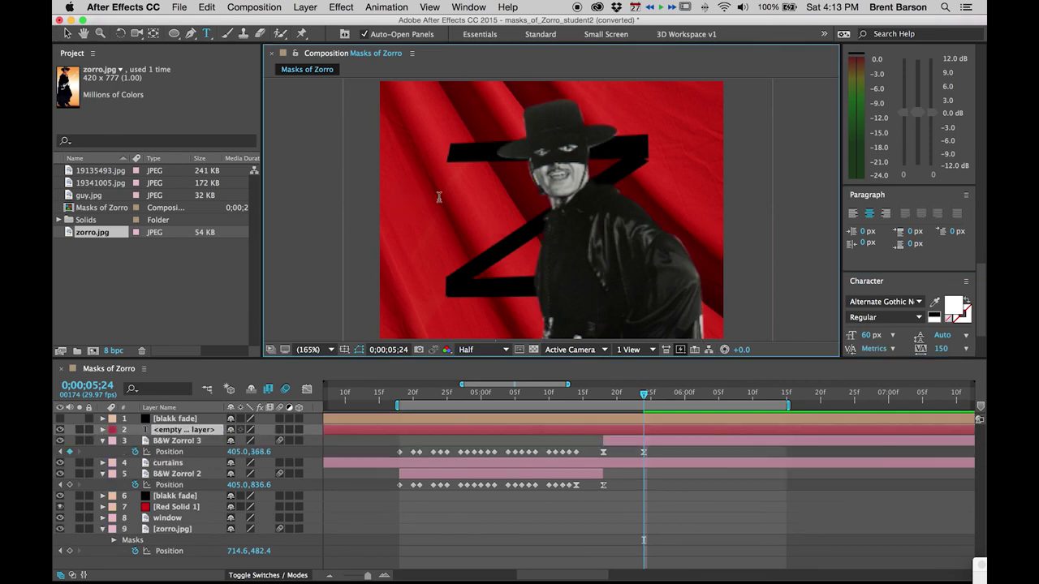
text(El Fi)
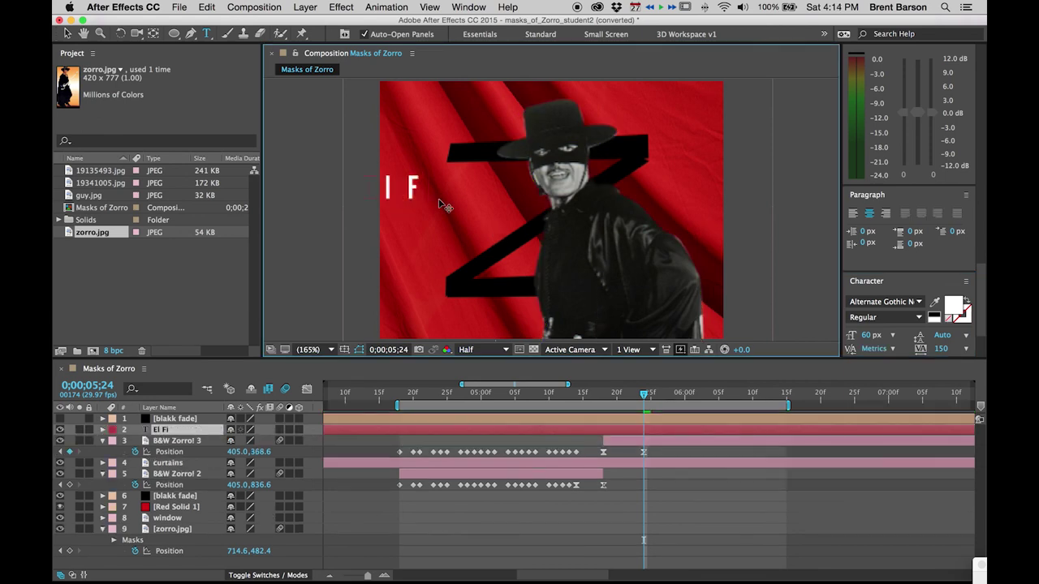
text(n)
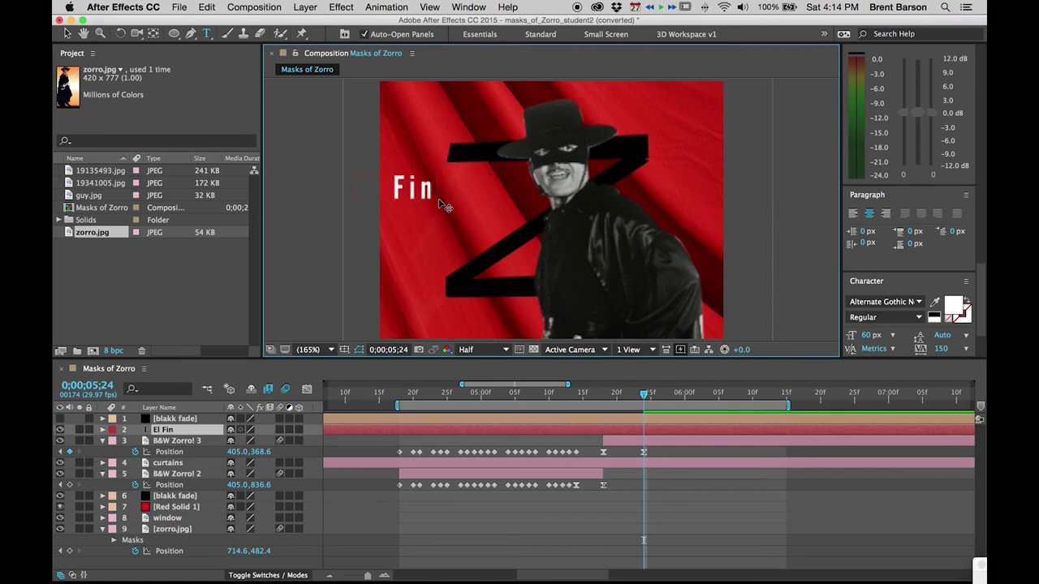
key(Escape)
Left-align the El Fin title and review its Character panel settings
key(v)
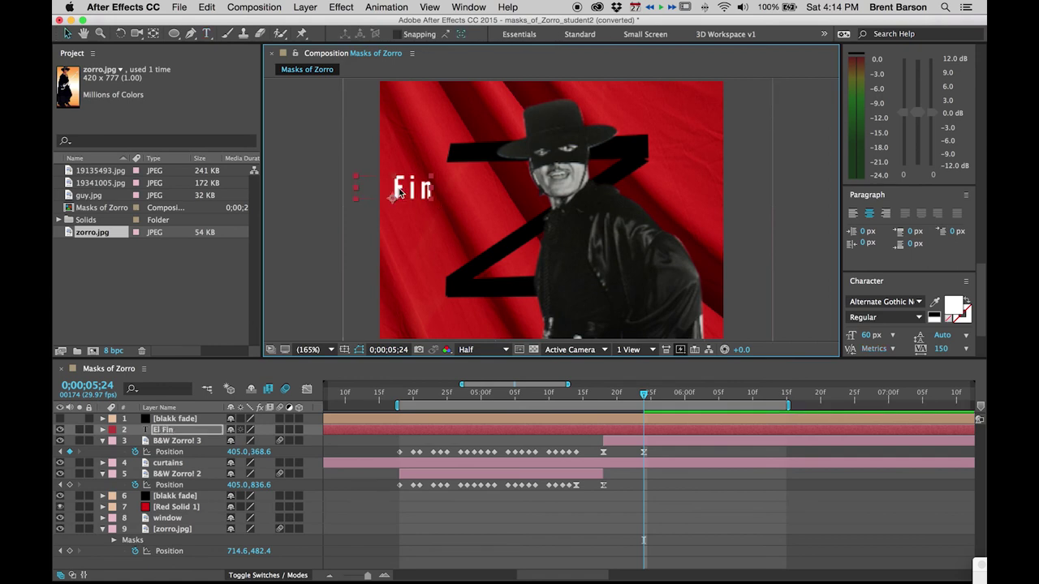
click(853, 215)
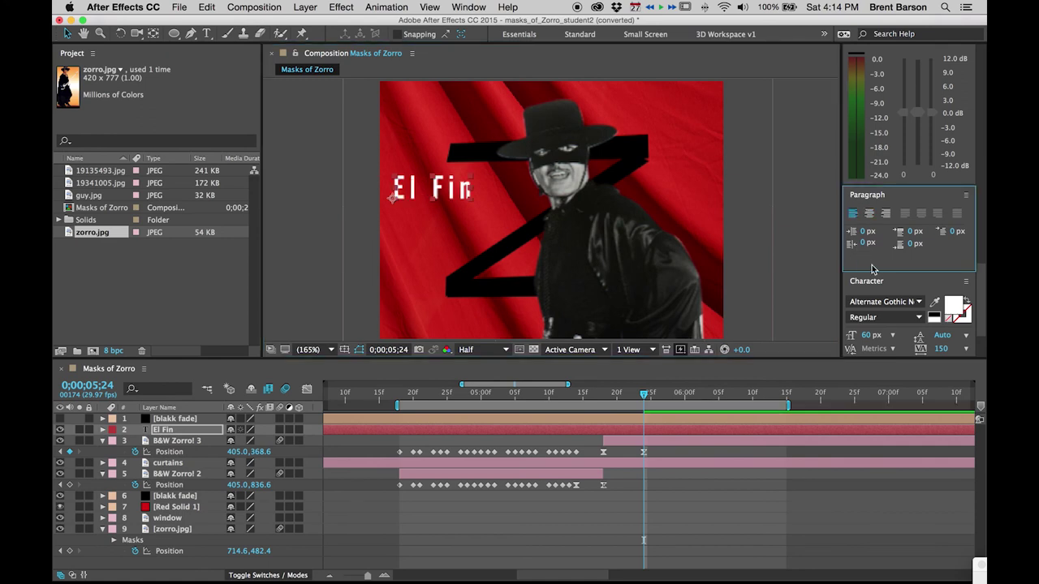
scroll(853, 197, up, 3)
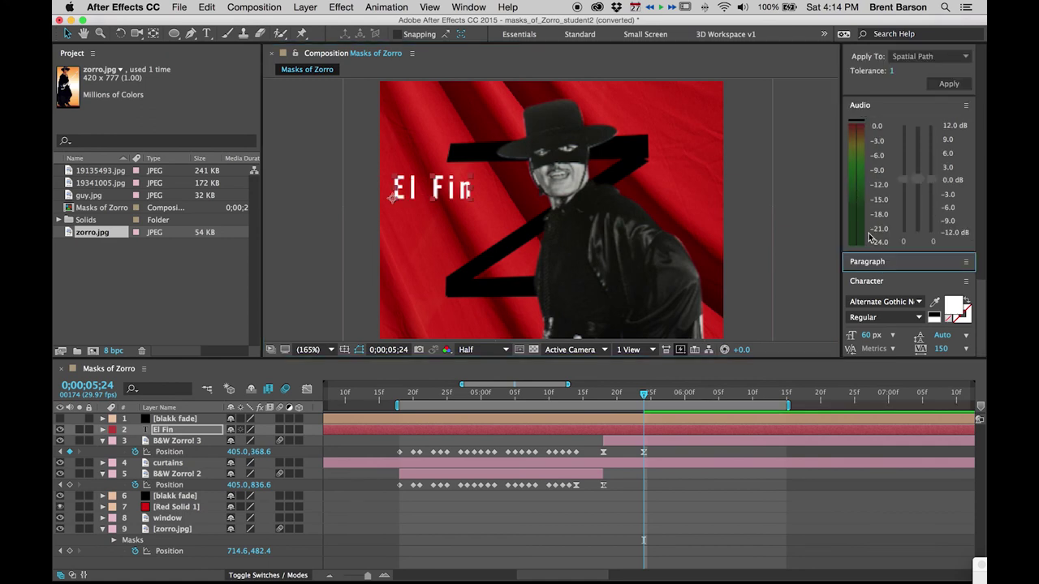
click(913, 262)
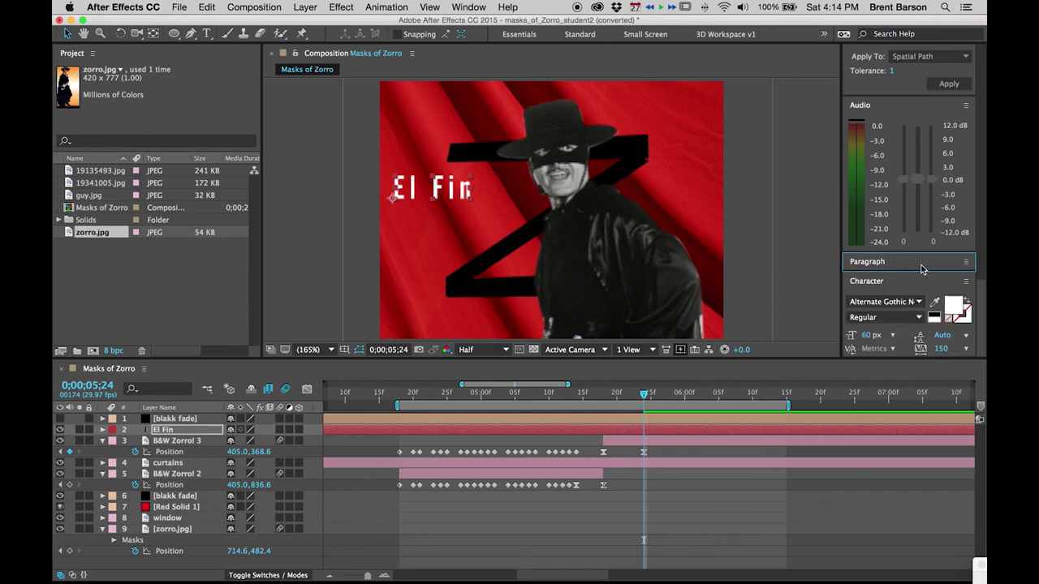
click(856, 264)
click(862, 265)
Change the El Fin title font to Baskerville Old Face and set its tracking to 0
click(921, 303)
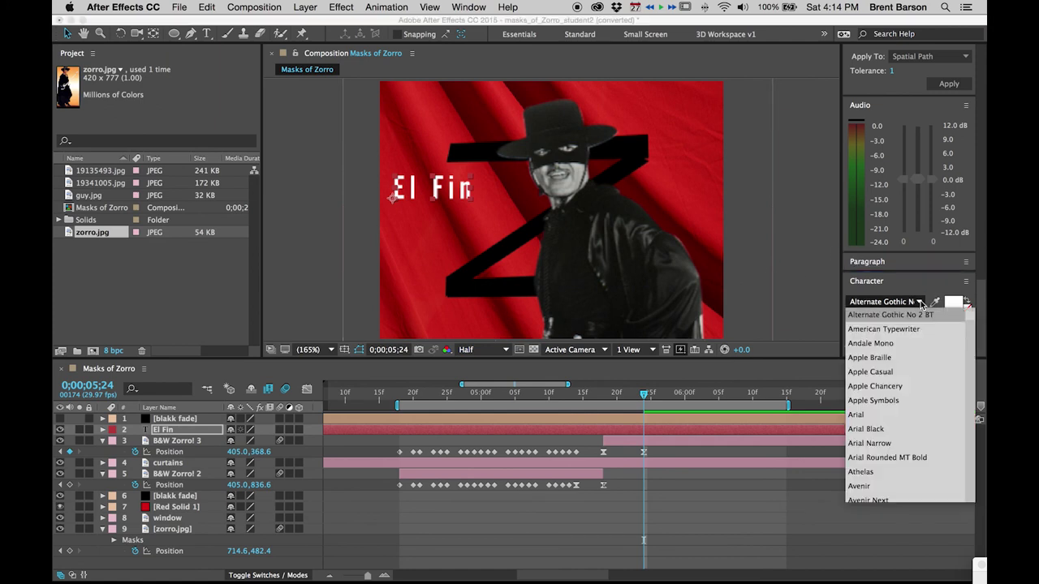
scroll(903, 378, down, 6)
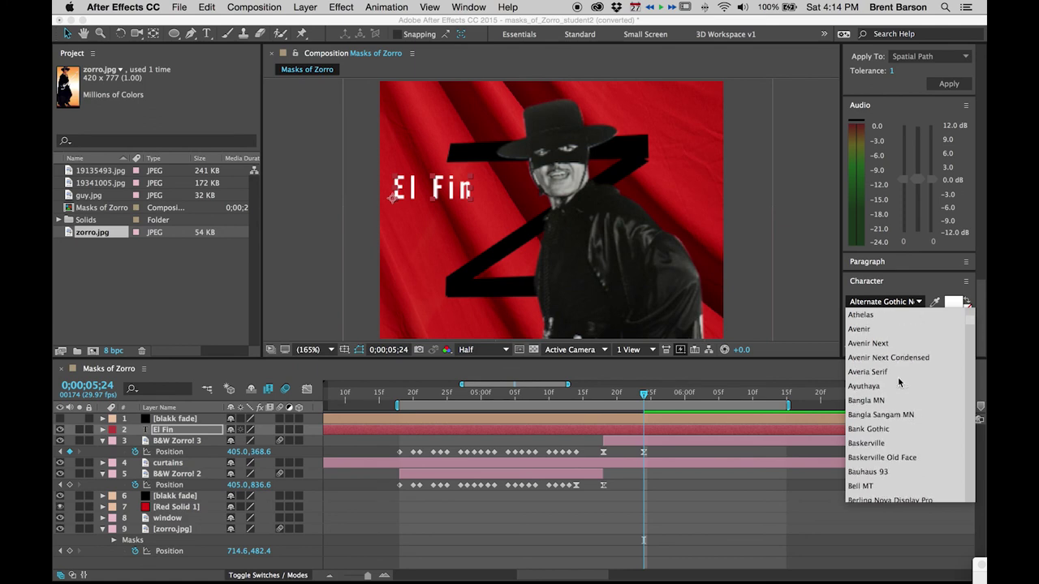
scroll(899, 383, down, 3)
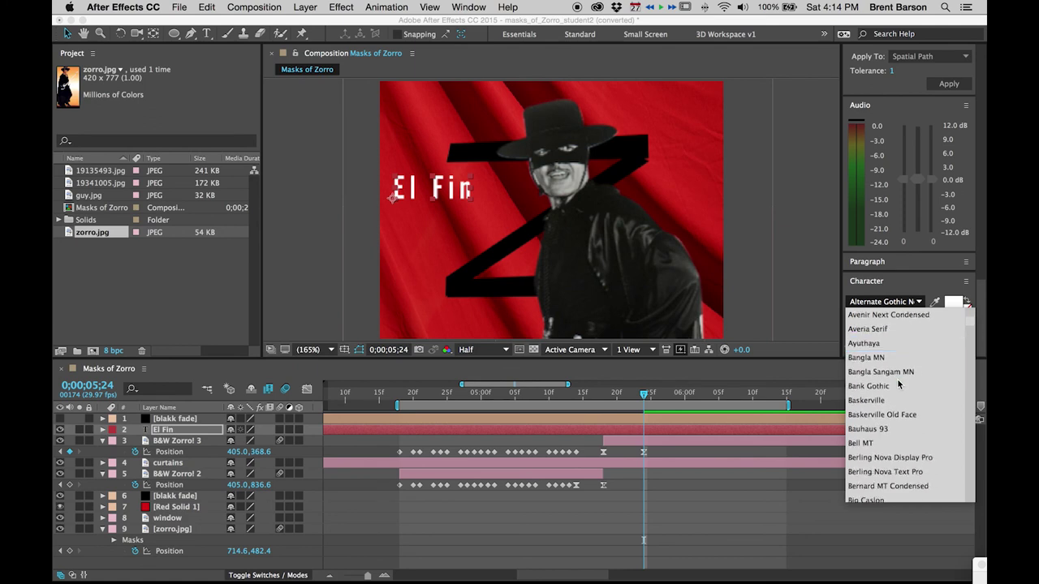
click(871, 415)
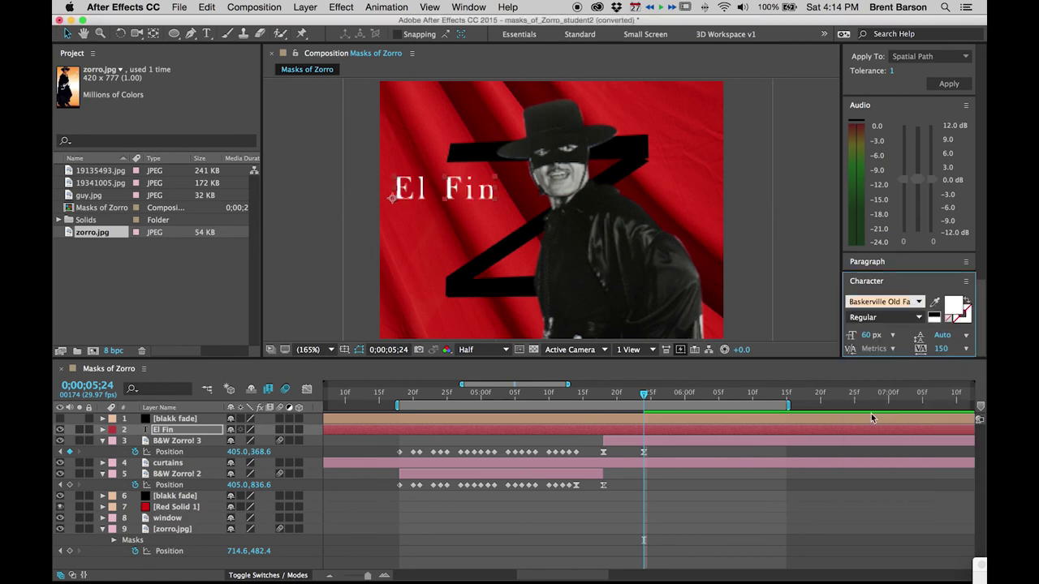
click(940, 348)
text(0)
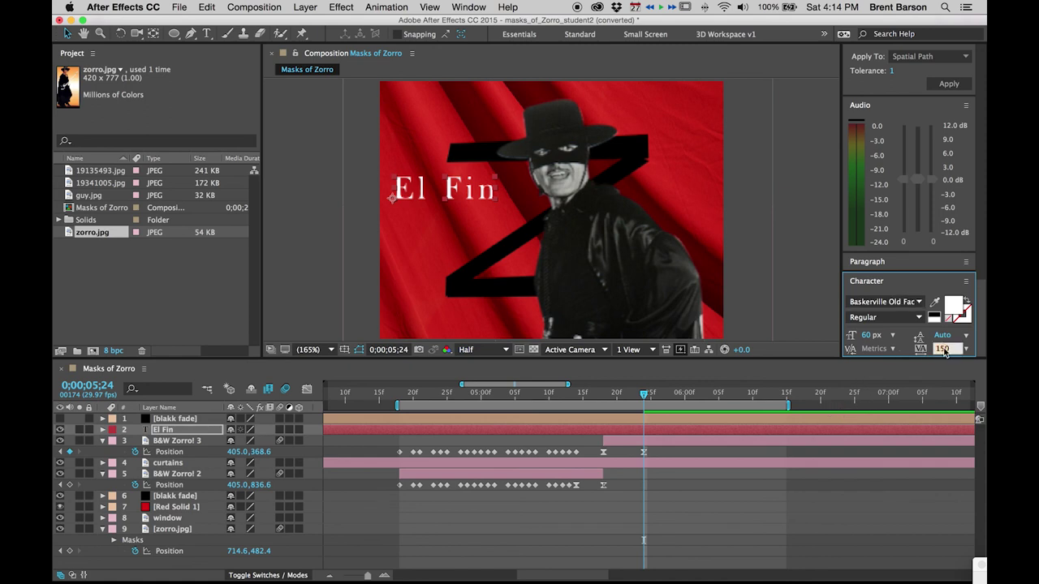
key(Return)
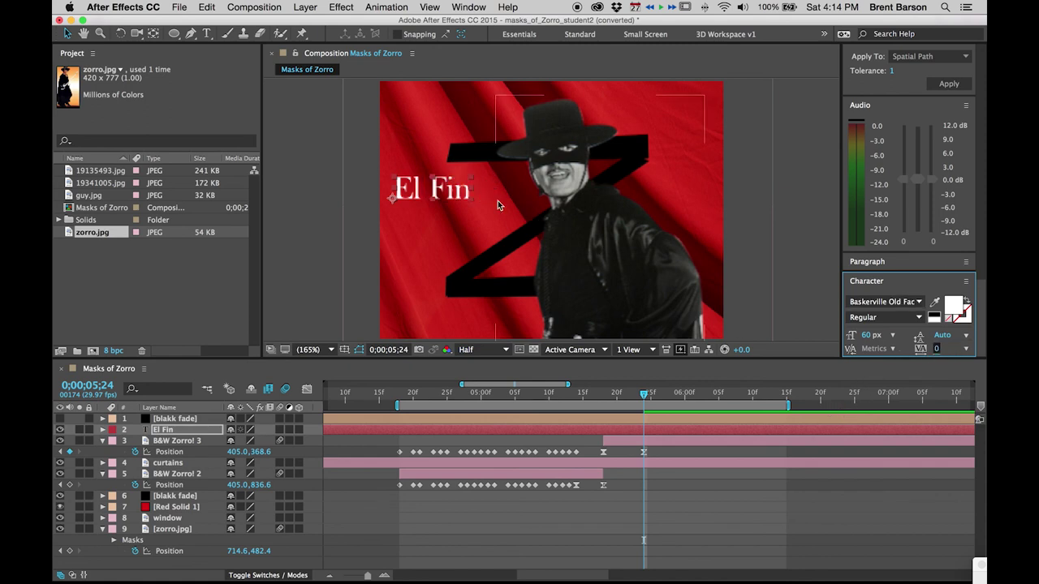
Move the El Fin title lower, set preview resolution to Full, and reselect the text layer
drag(414, 193, 422, 213)
click(680, 510)
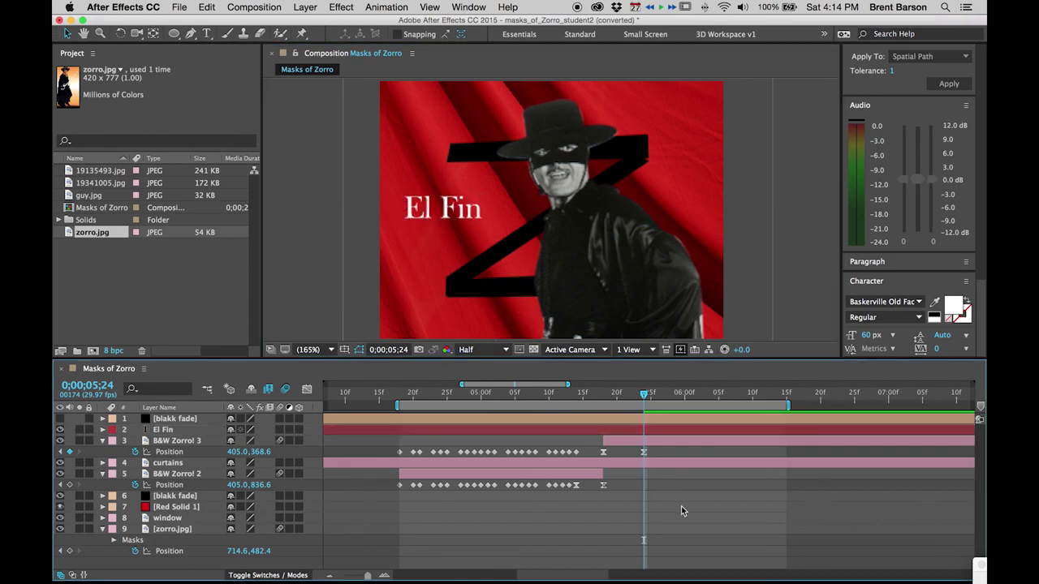
click(477, 350)
click(476, 380)
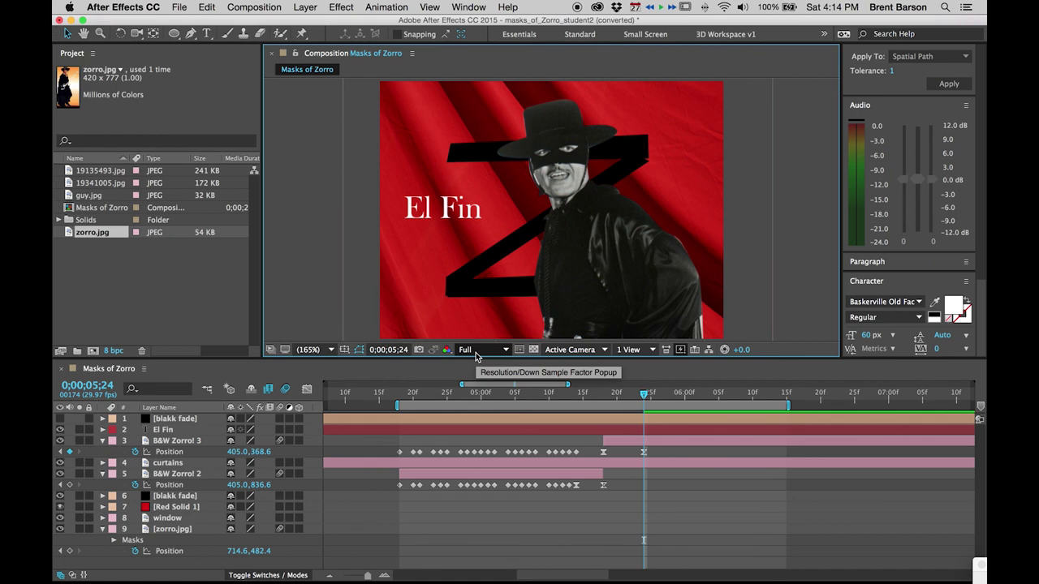
click(428, 215)
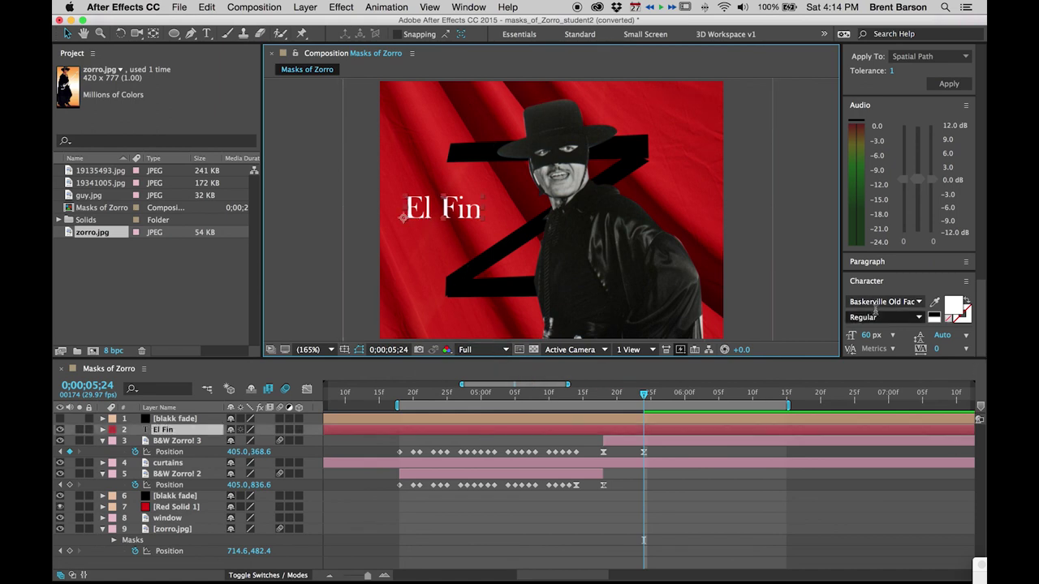
Keep El Fin at 60 px, trim its in point to 0;00;05;24, and expand its properties
click(867, 334)
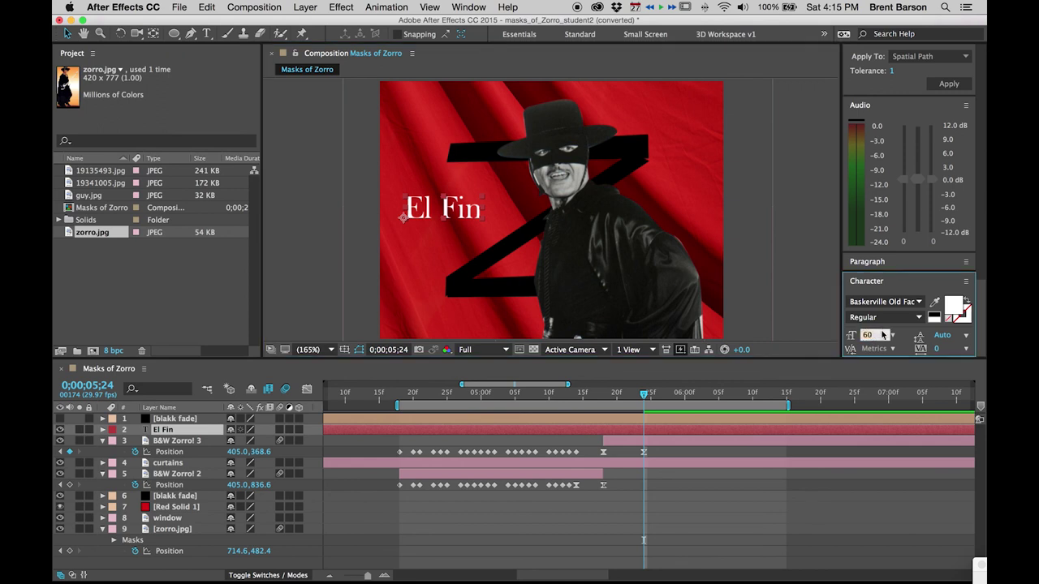
click(860, 510)
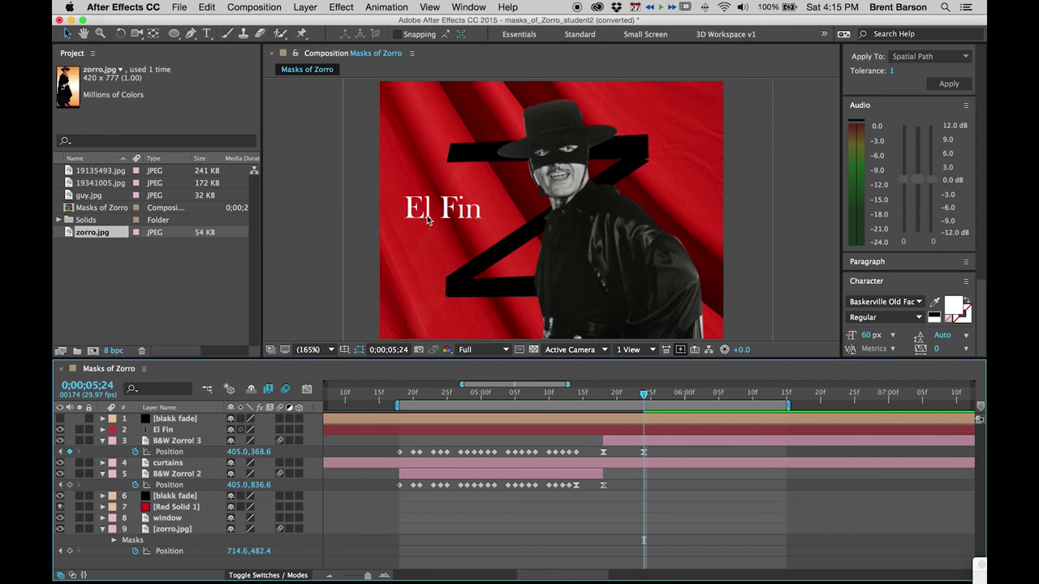
click(668, 431)
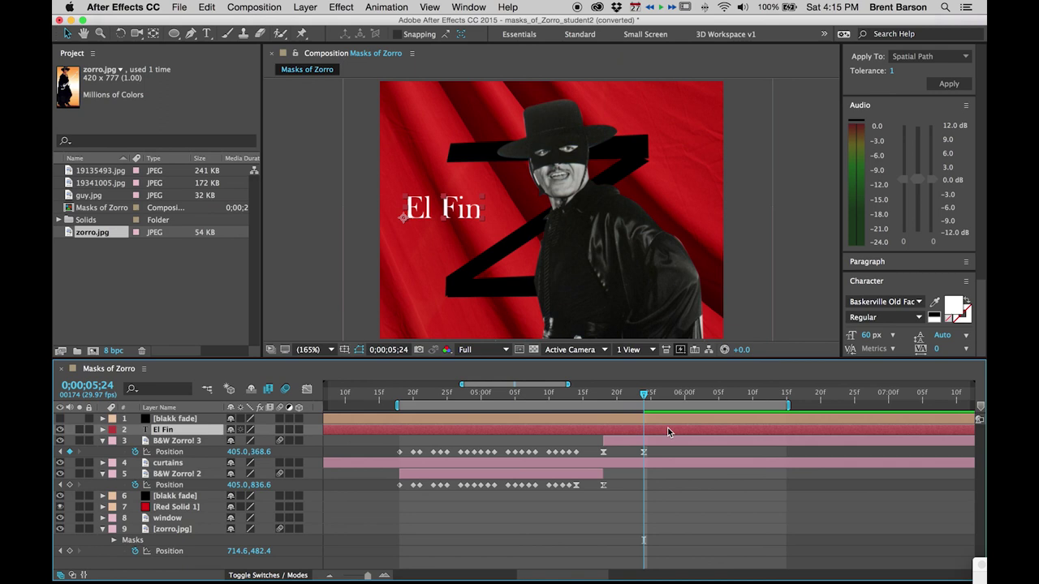
key(alt+bracketleft)
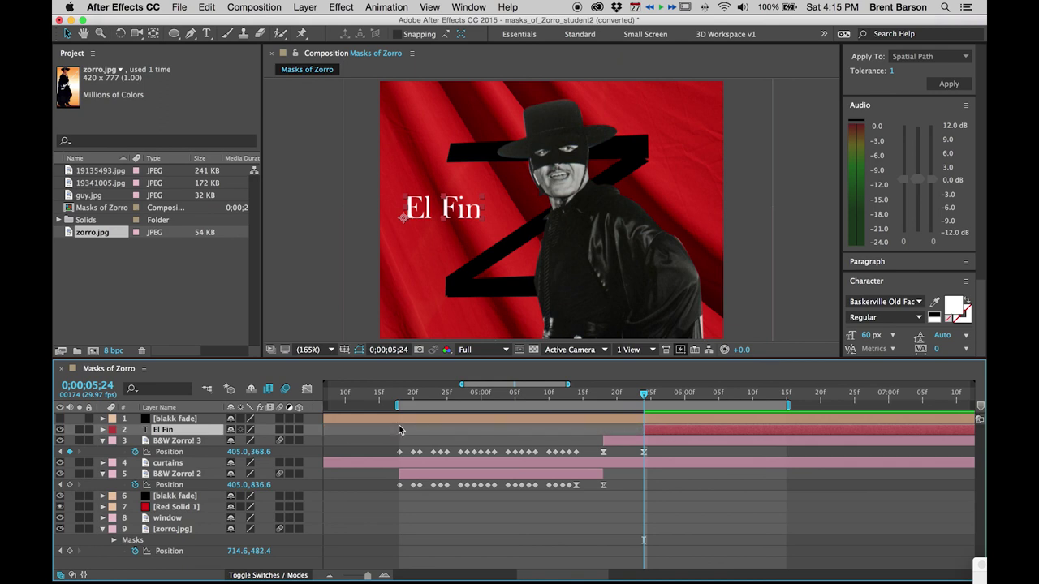
click(101, 430)
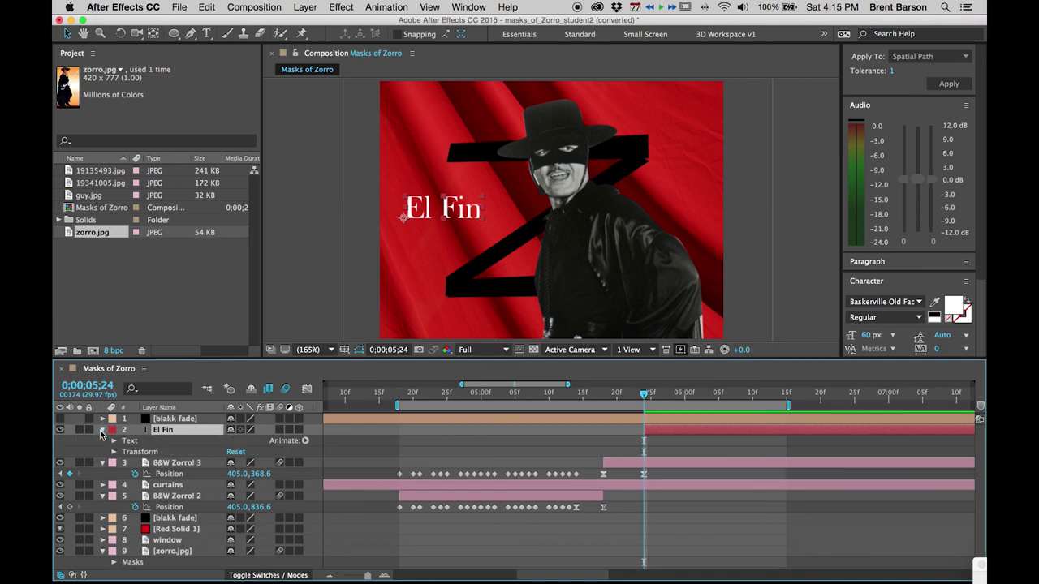
Add an Opacity animator at 0% to El Fin and keyframe the range selector Start
click(305, 441)
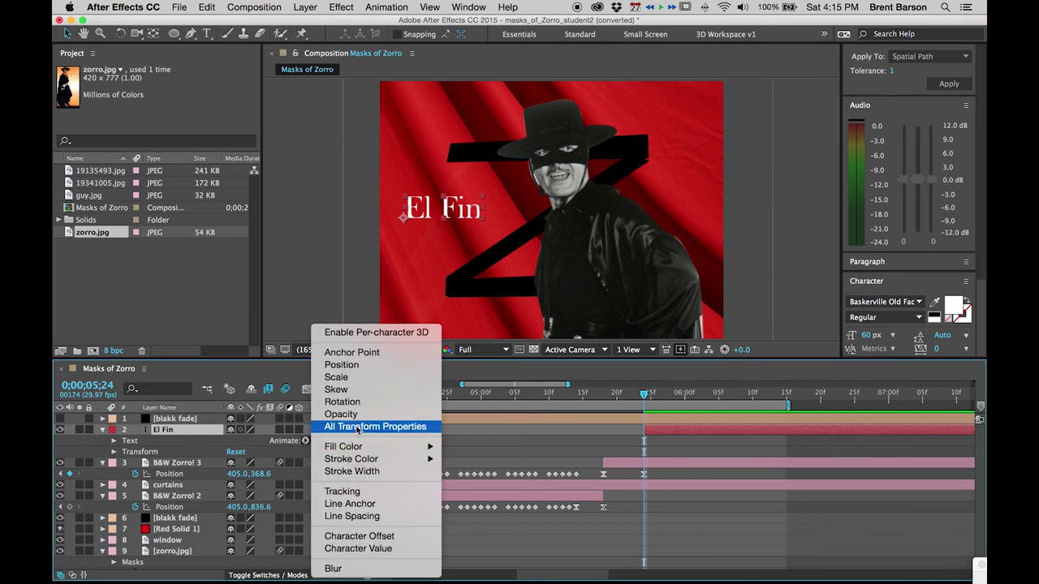
click(353, 415)
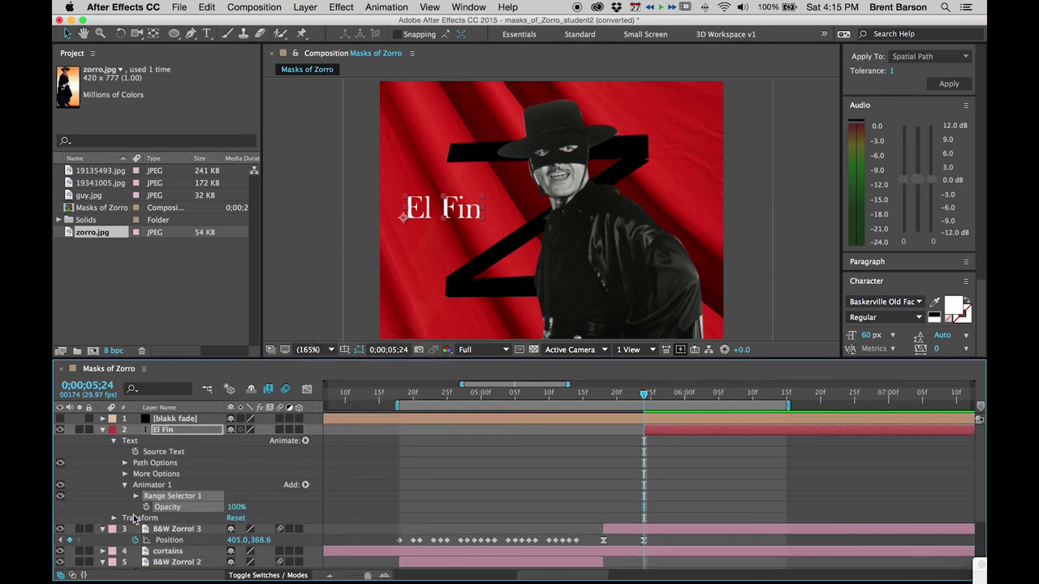
click(234, 506)
key(Return)
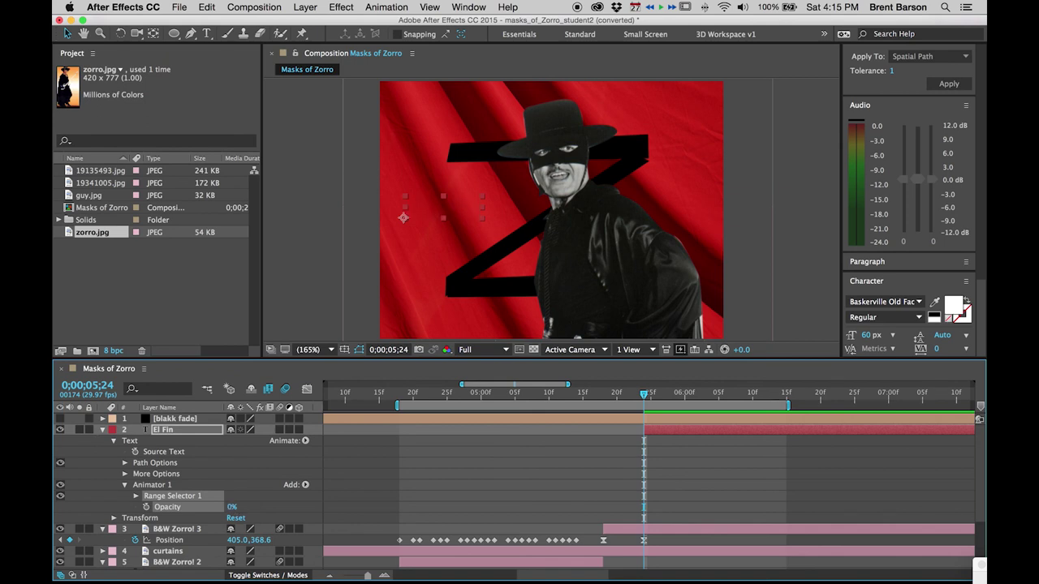
click(136, 497)
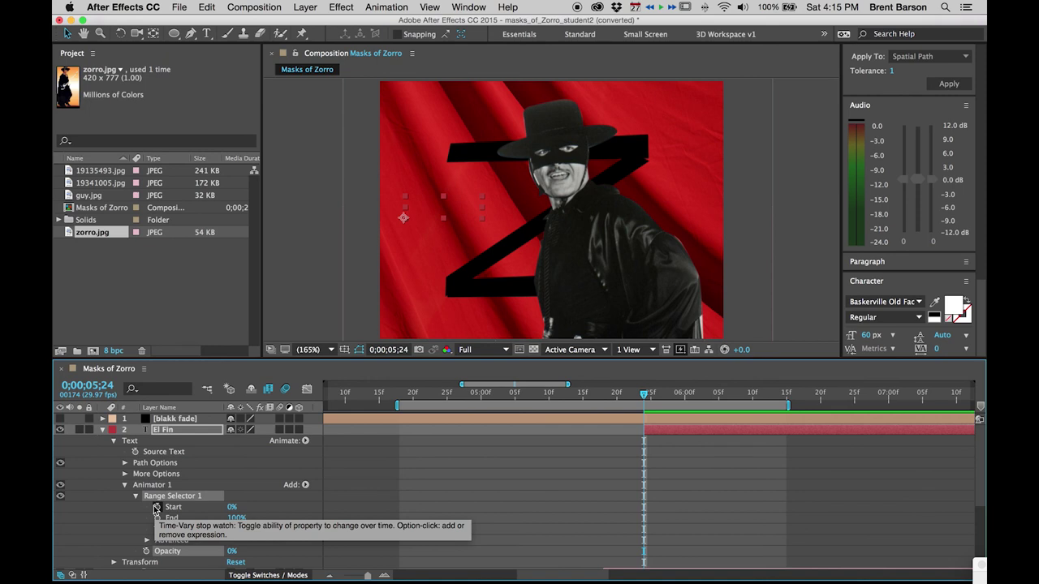
click(157, 508)
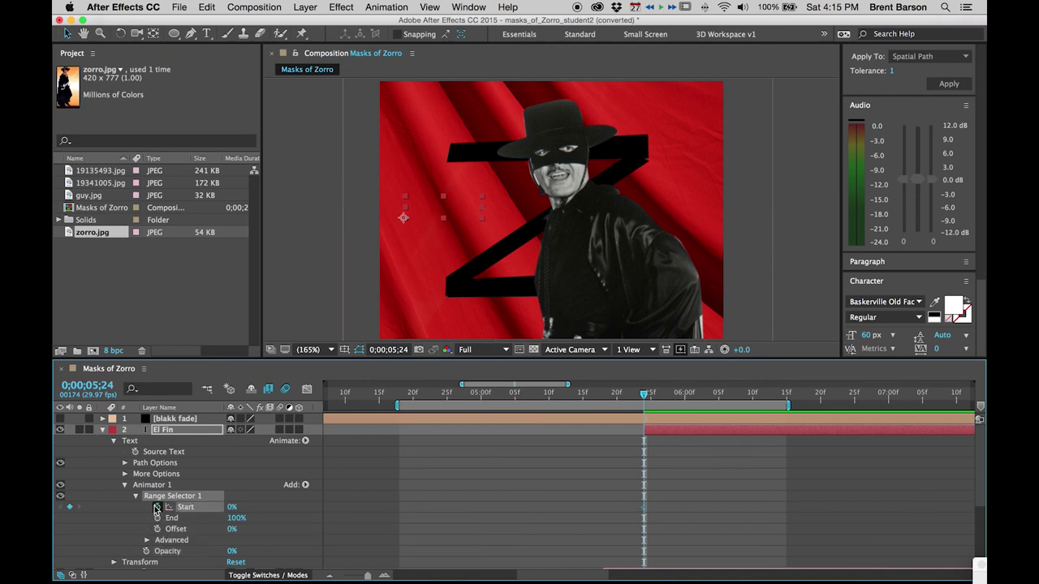
Ten frames later, set Start to 100% and advanced Smoothness to 0% for a write-on
key(shift+Page_Down)
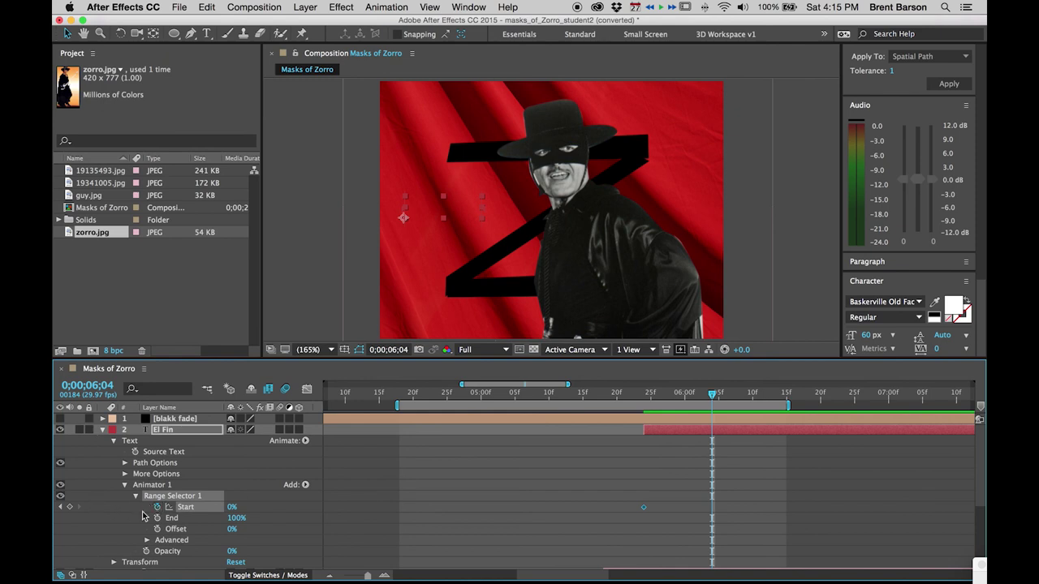
drag(232, 507, 354, 505)
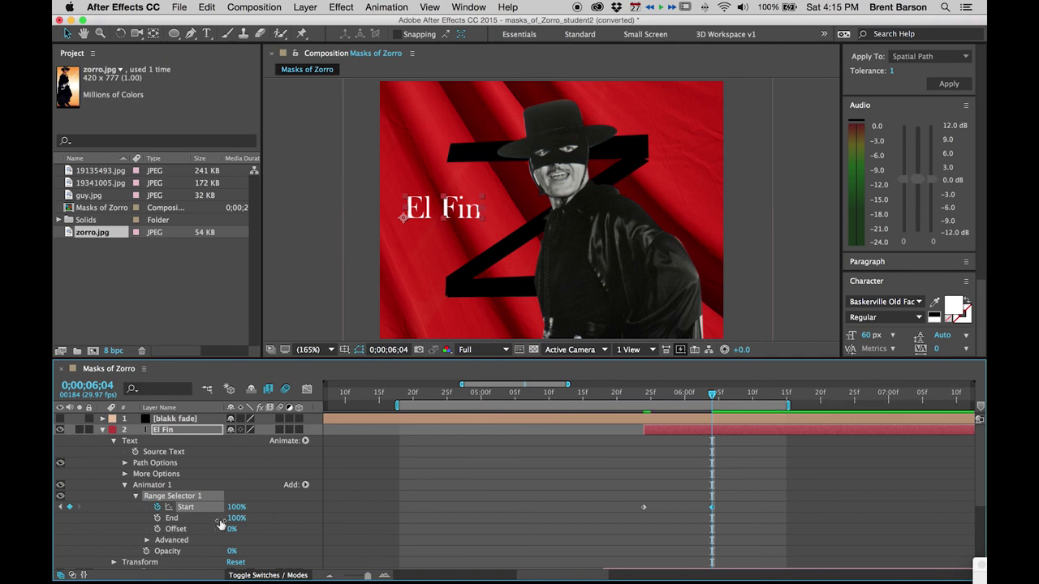
click(147, 540)
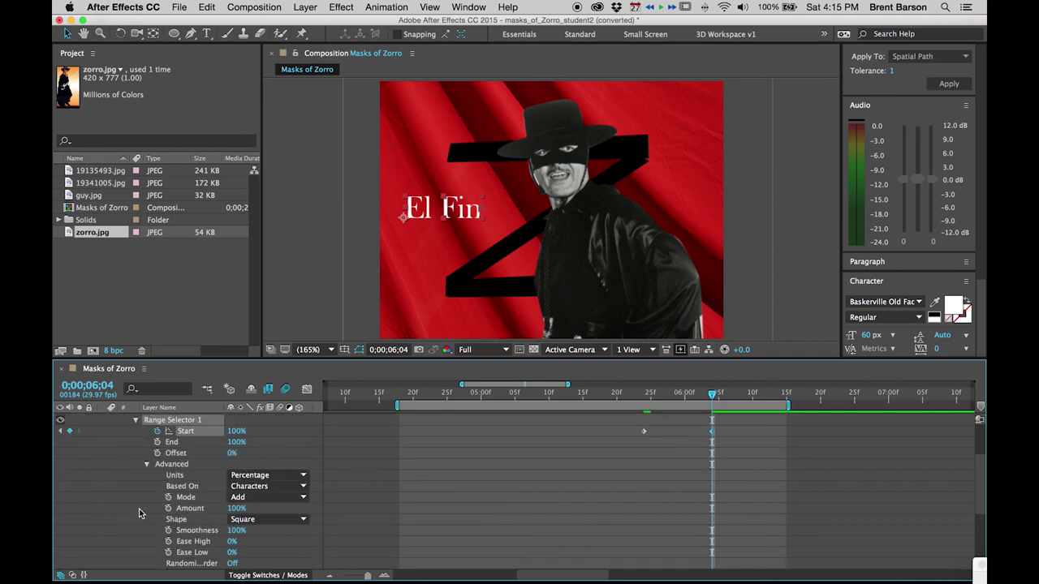
drag(233, 529, 76, 529)
click(147, 465)
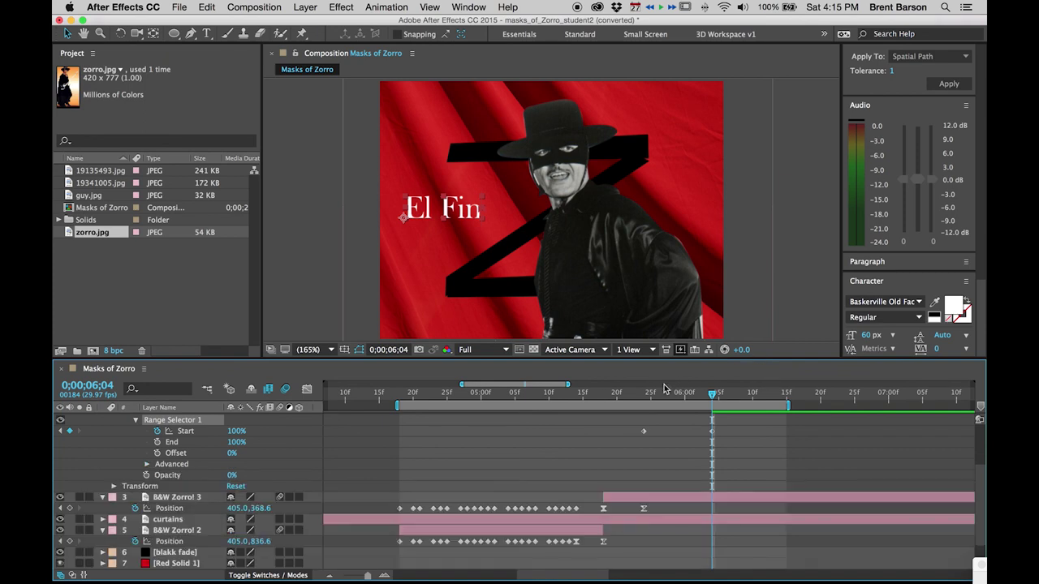
Scrub the write-on, show only keyframed properties, and park the playhead at 6;24
drag(646, 395, 757, 395)
key(;)
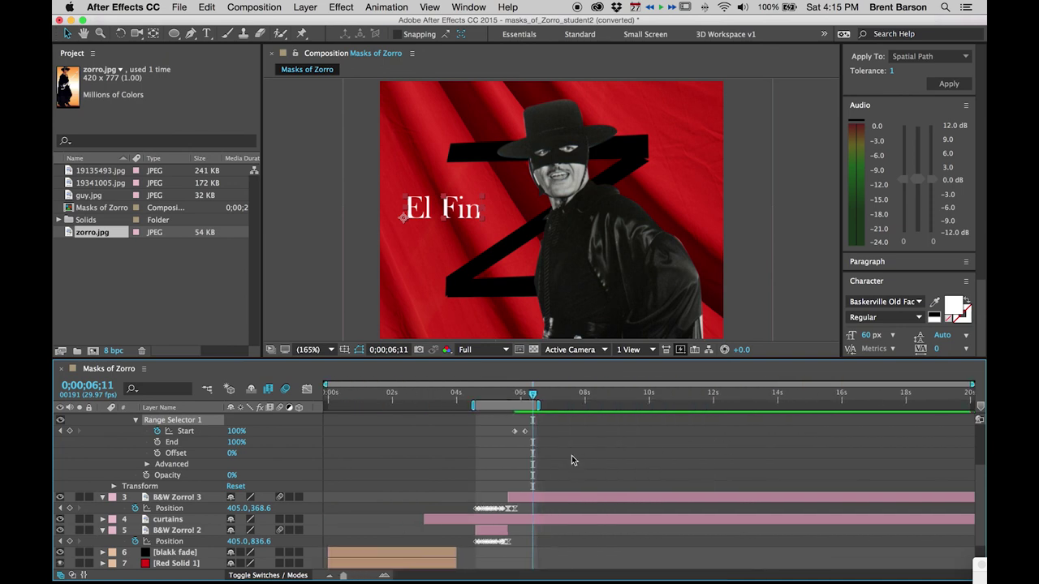
scroll(571, 455, up, 3)
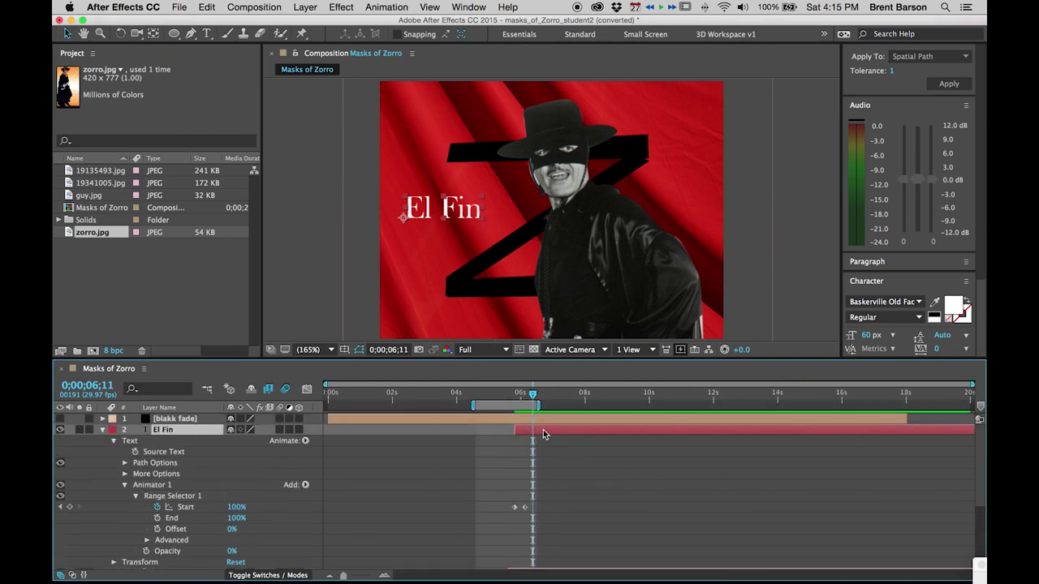
key(u)
click(576, 552)
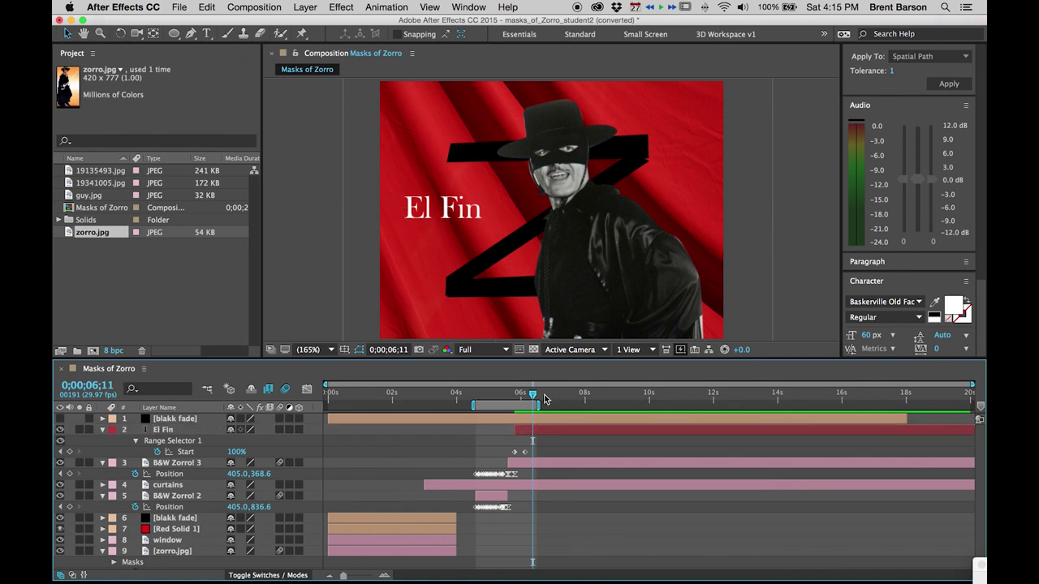
drag(533, 394, 546, 395)
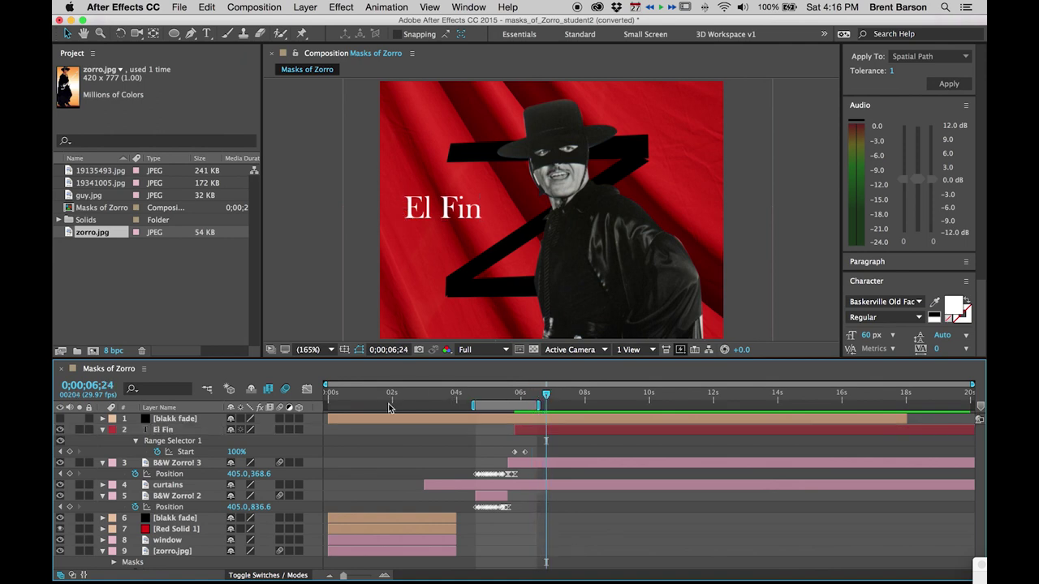
Play Masks_of_Zorro320_Large.mov in QuickTime Player 7, scrubbing over El Fin and the final fade to black
key(super+Tab)
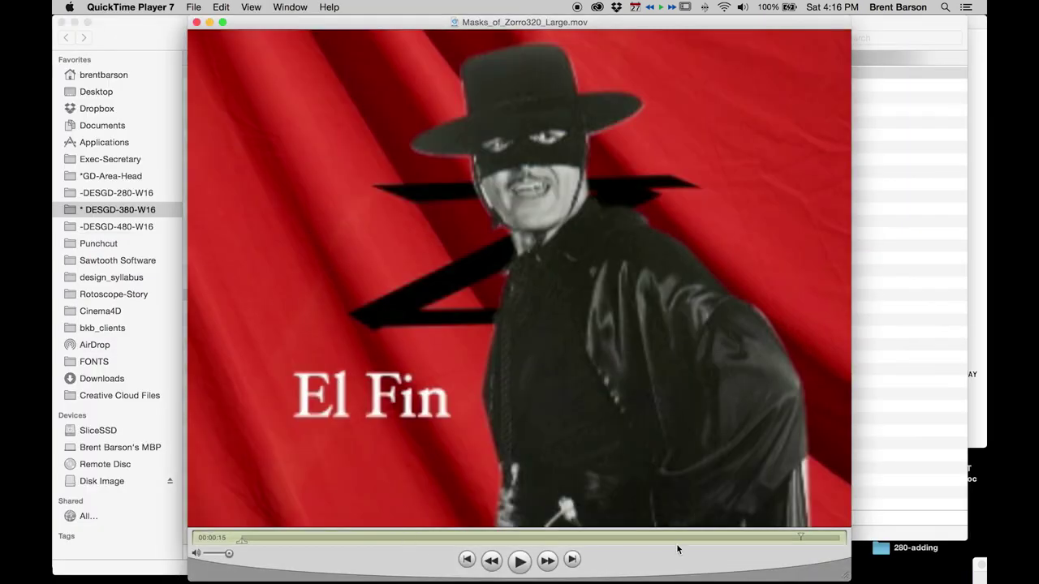
key(space)
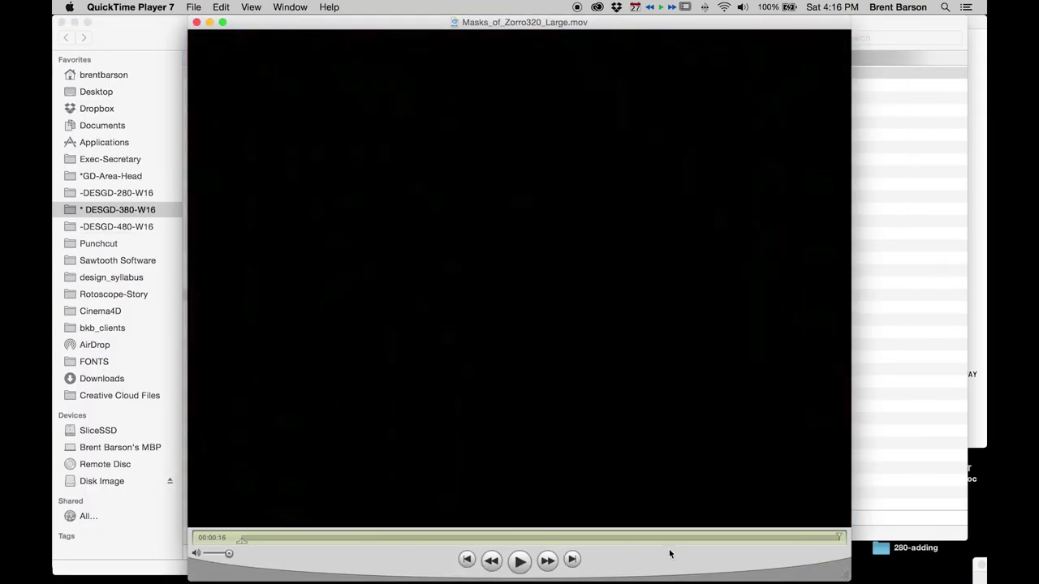
mouse_move(728, 535)
mouse_down()
mouse_move(834, 535)
mouse_move(197, 539)
mouse_move(713, 523)
mouse_up()
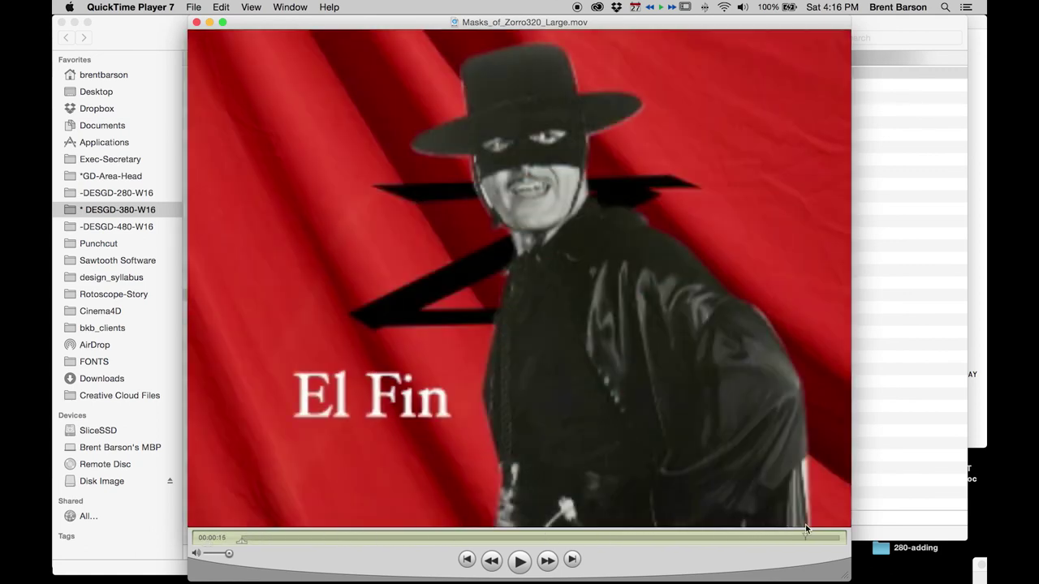
drag(806, 526, 844, 529)
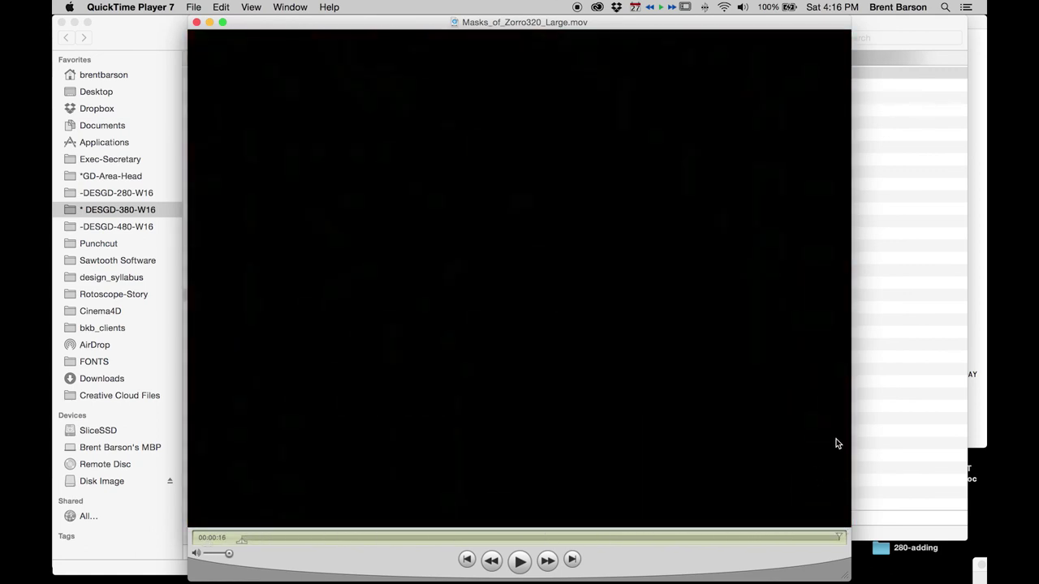
Back in After Effects, make the [blakk fade] layer start at 6;24
mouse_move(514, 578)
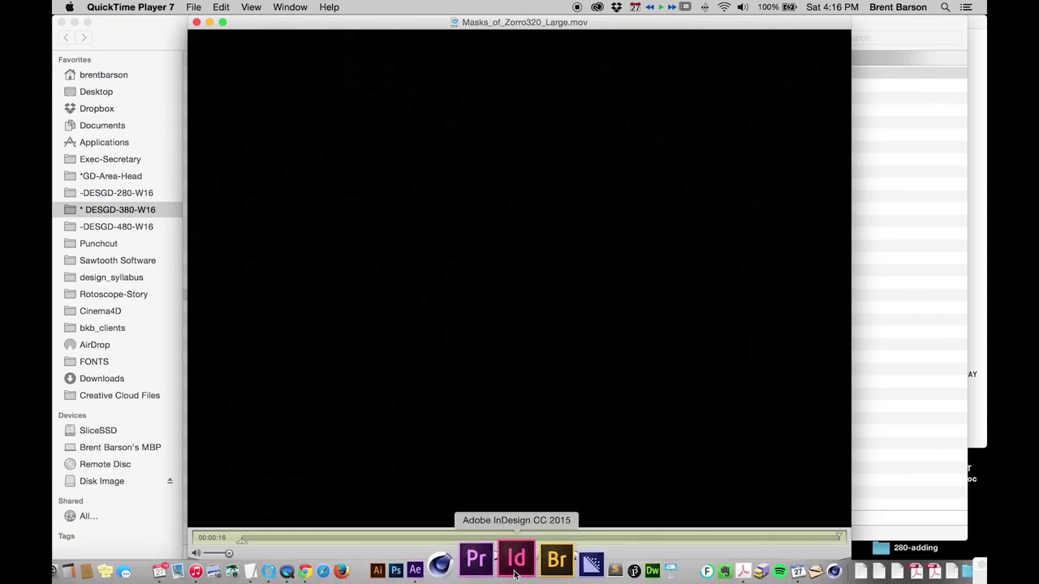
click(460, 559)
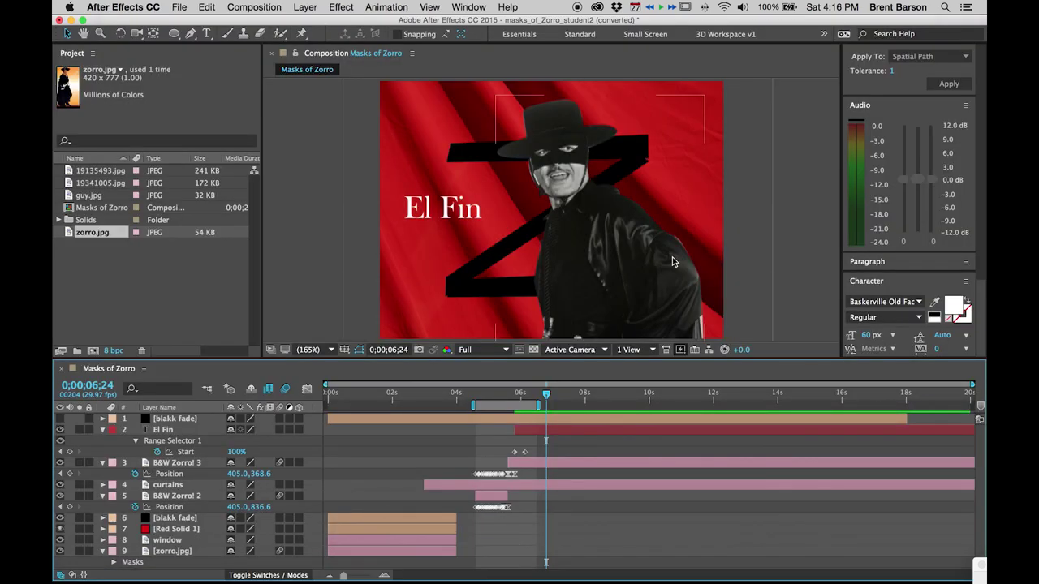
click(545, 419)
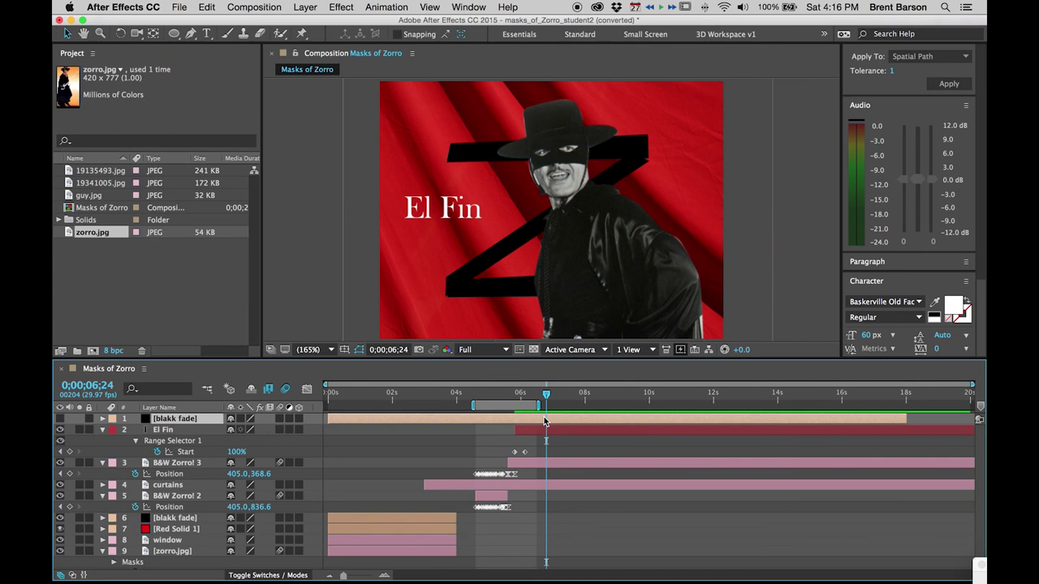
key(bracketleft)
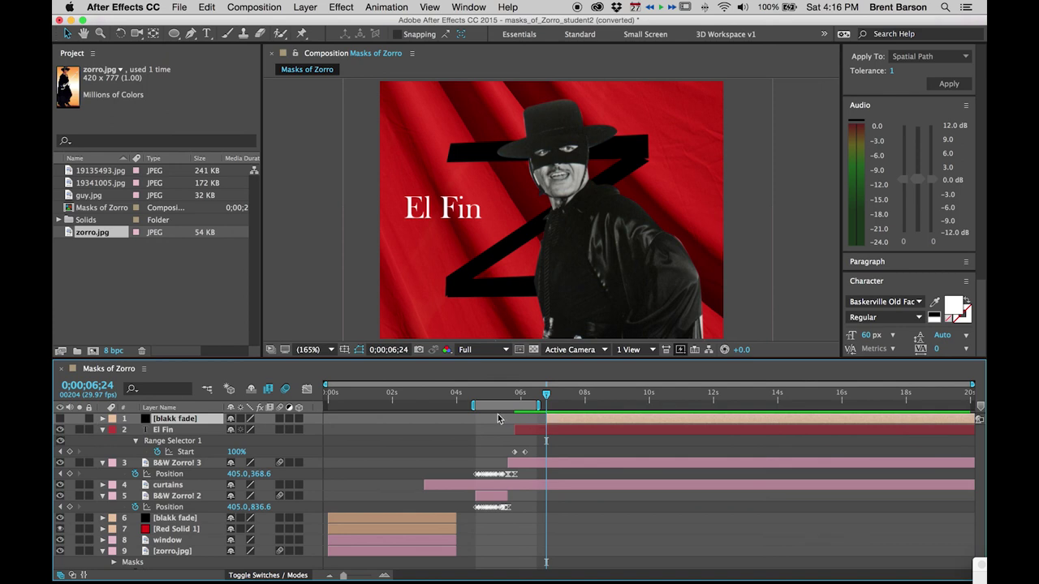
Give the [blakk fade] Mask 1 a 200-pixel feather and turn the layer visible
click(411, 419)
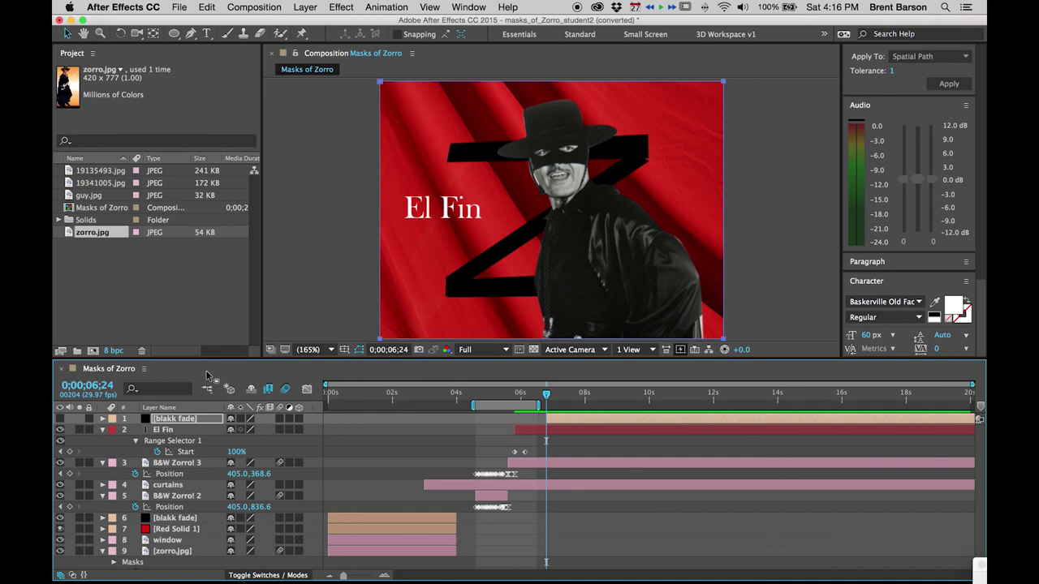
key(m)
key(m)
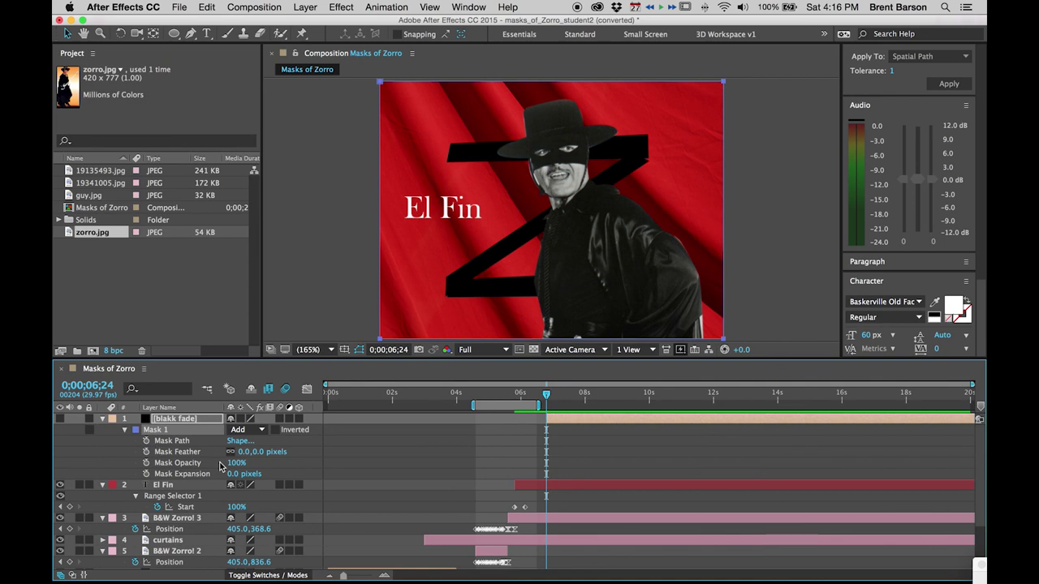
click(244, 452)
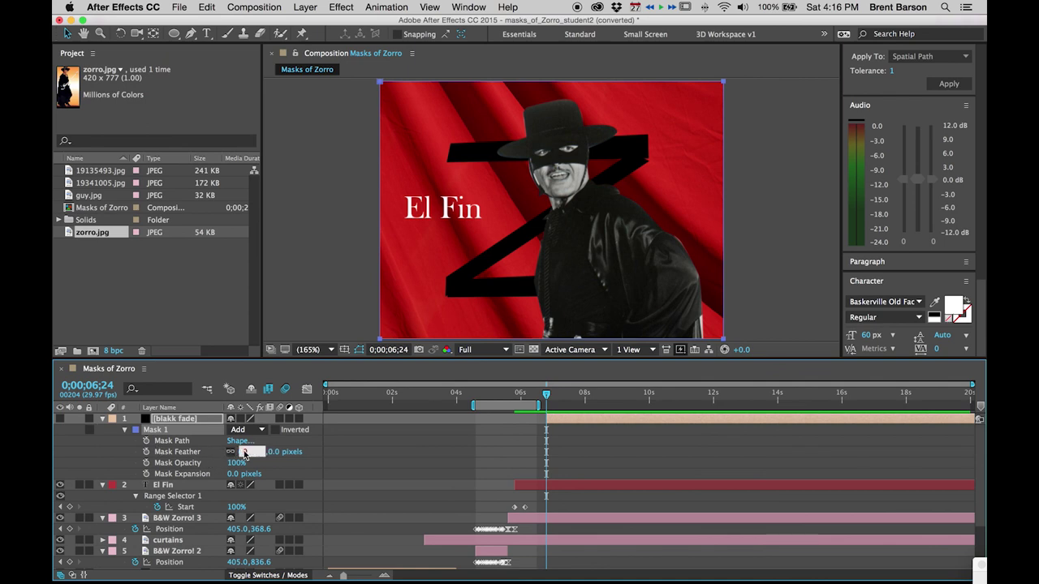
text(200)
key(Return)
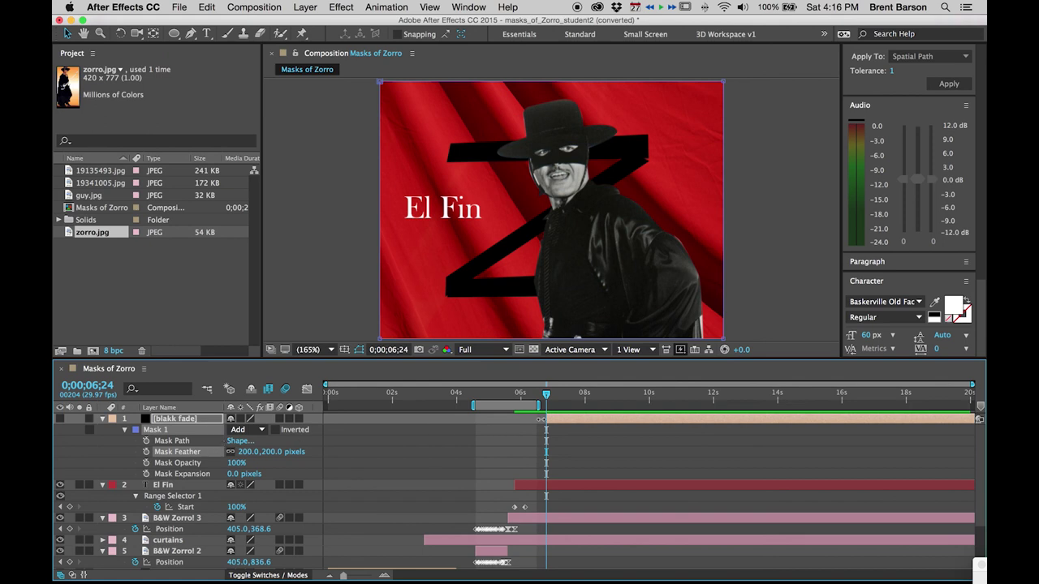
click(60, 419)
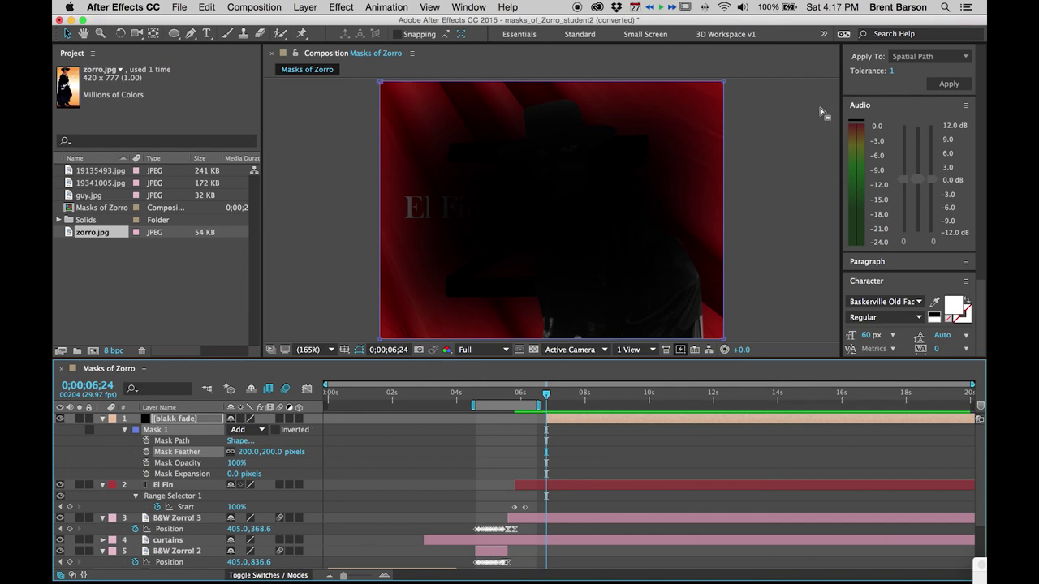
At 100% view, scale the black solid well beyond the frame
click(724, 85)
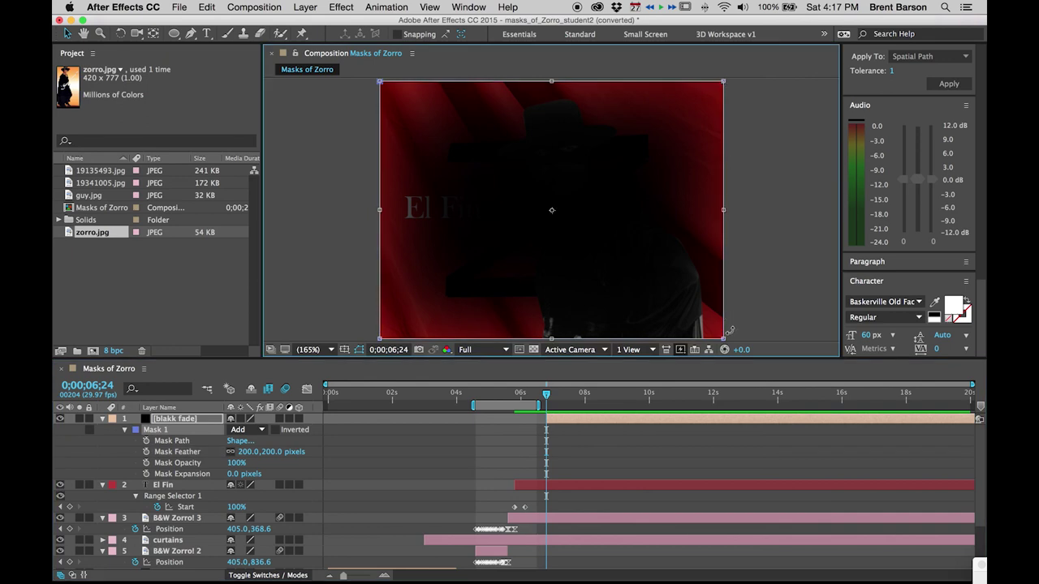
key(slash)
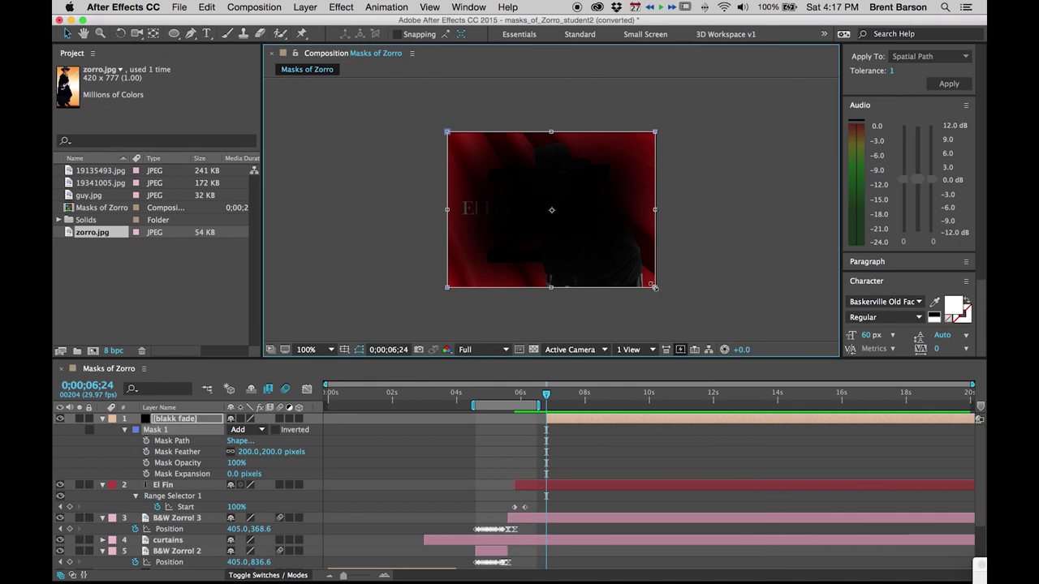
drag(654, 286, 719, 341)
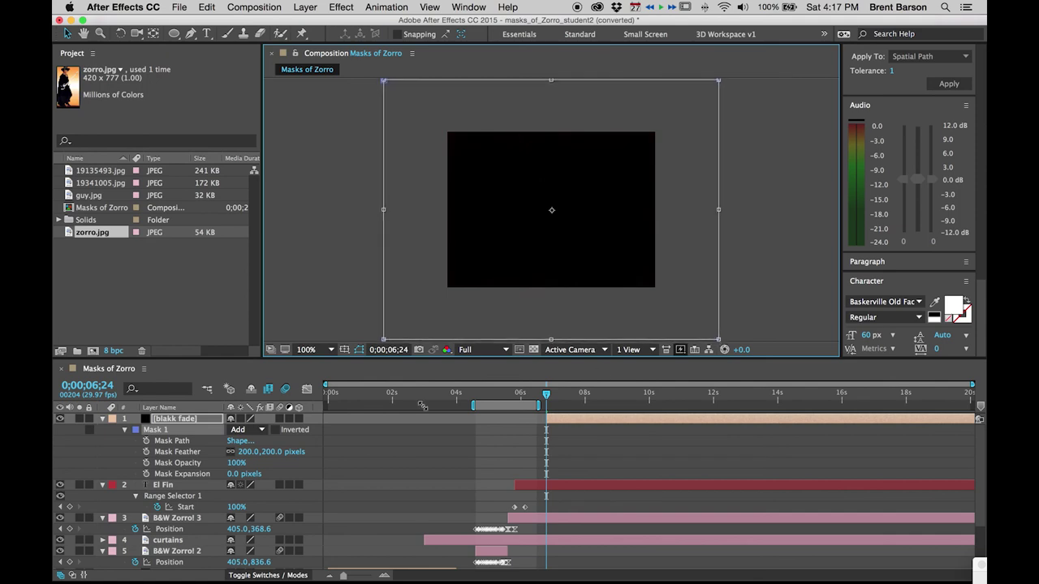
Keyframe Mask Path at 6;24 and 7;24, shrinking the 6;24 mask to a thin line so black closes in
click(147, 441)
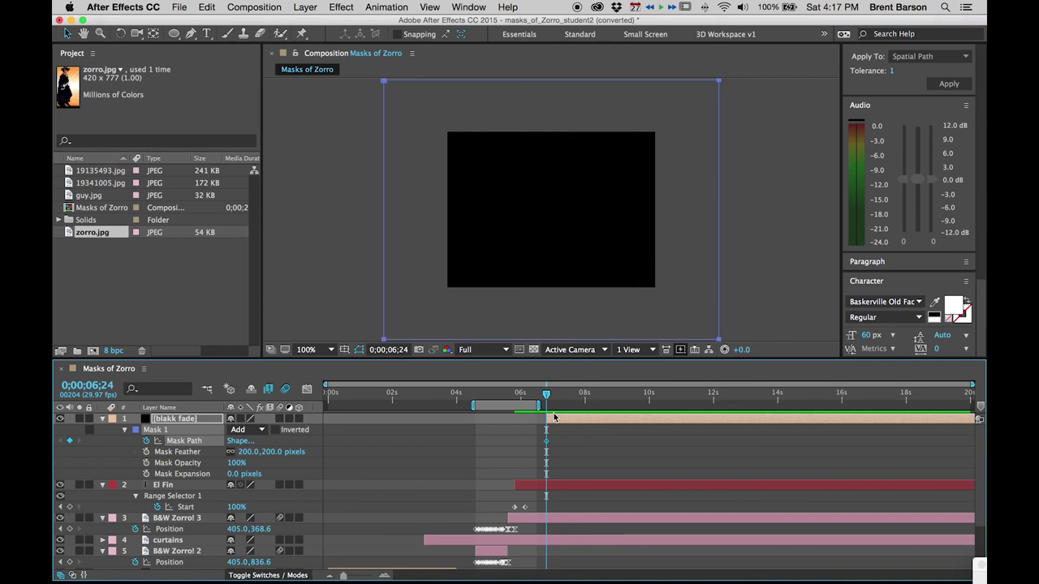
key(shift+Page_Down)
key(shift+Page_Down)
key(shift+Page_Down)
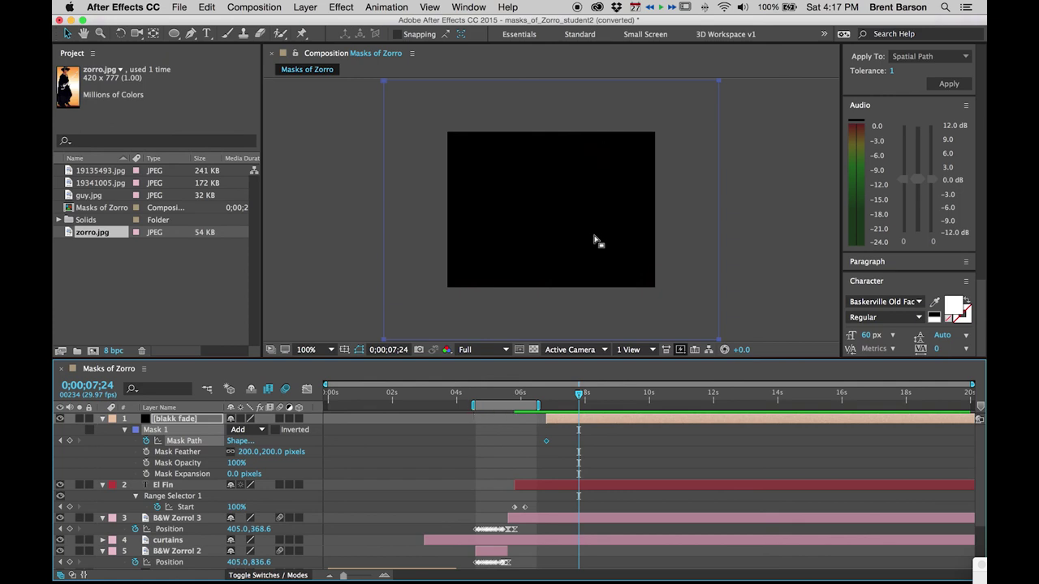
click(68, 441)
click(60, 440)
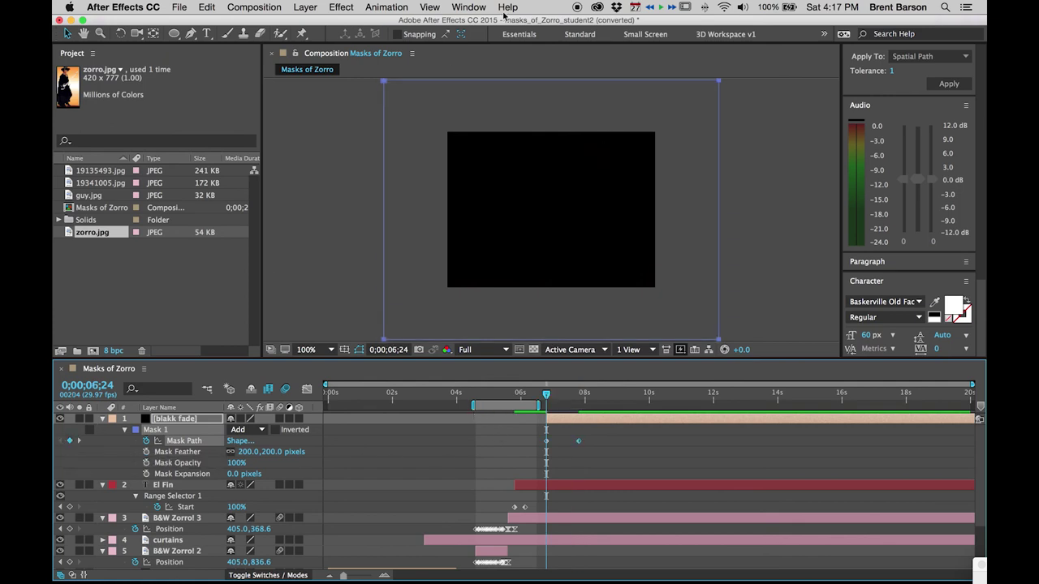
double_click(548, 81)
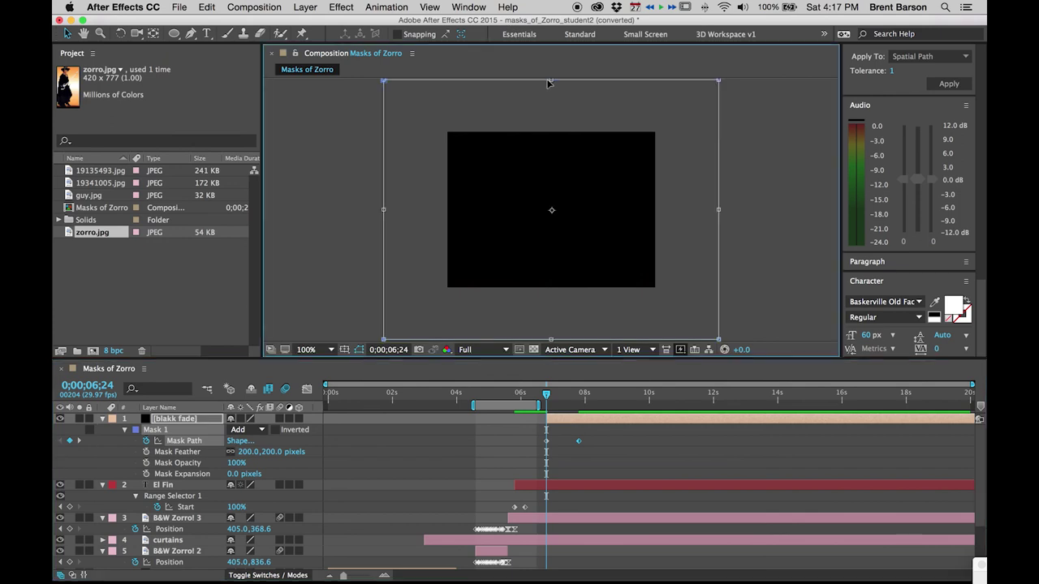
drag(550, 80, 564, 340)
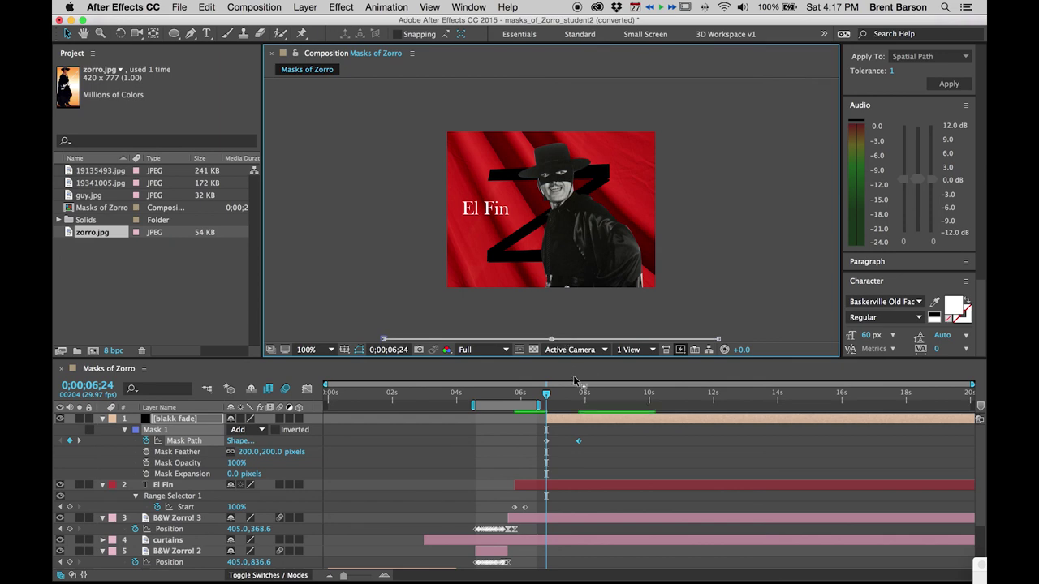
drag(548, 398, 597, 397)
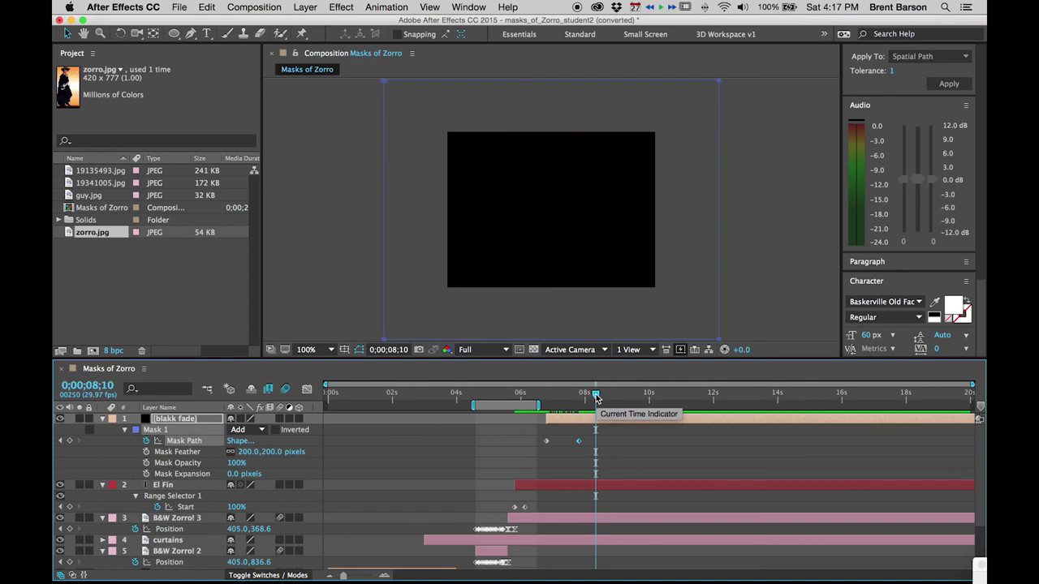